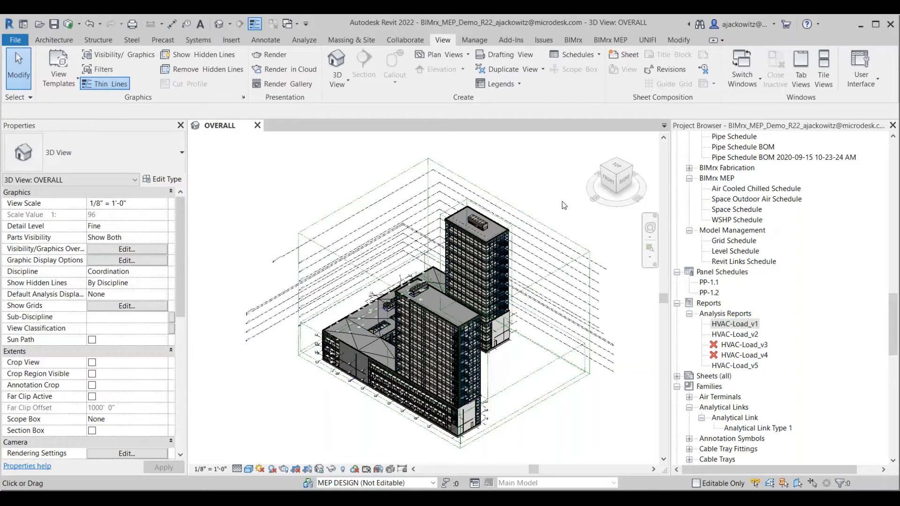
scroll(559, 202, up, 1)
middle_drag(559, 202, 561, 205)
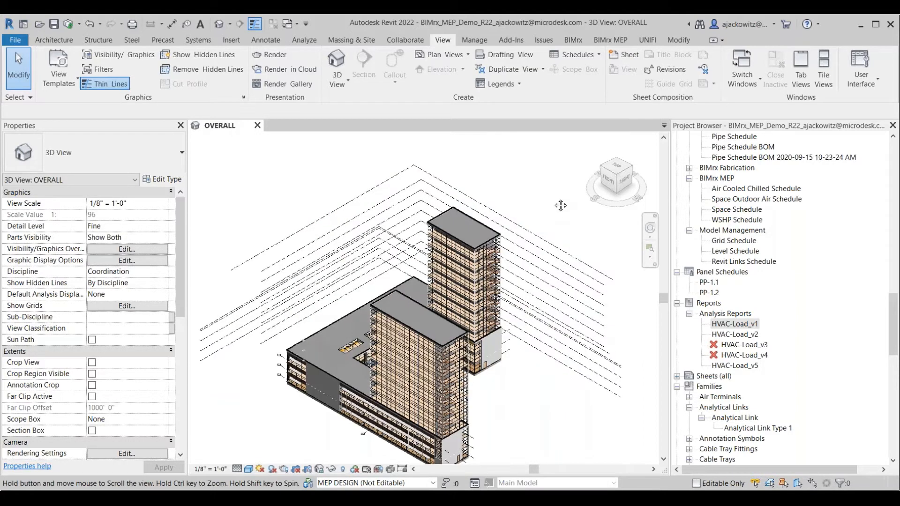
scroll(554, 207, down, 1)
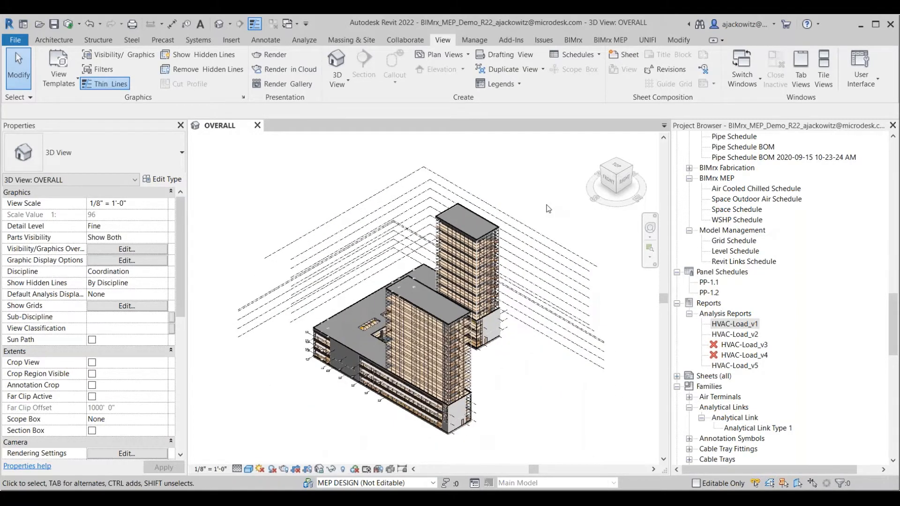
middle_drag(549, 209, 535, 192)
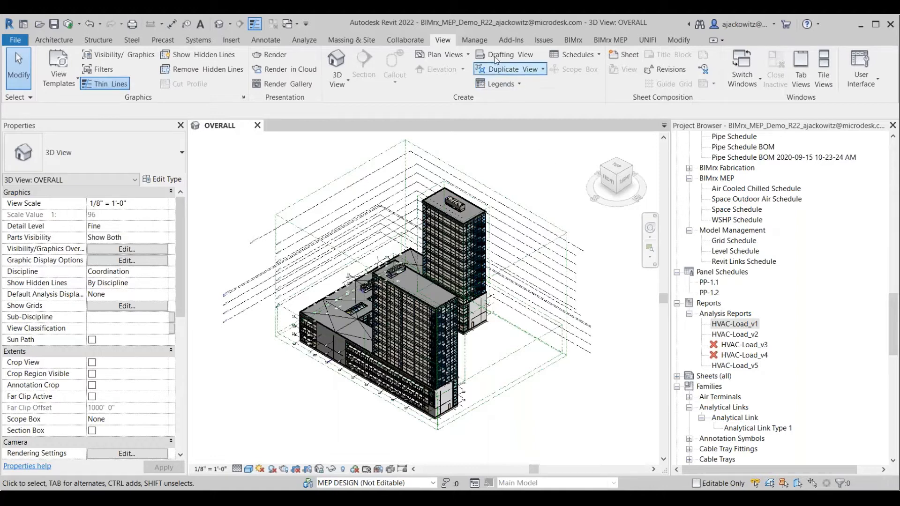
click(475, 41)
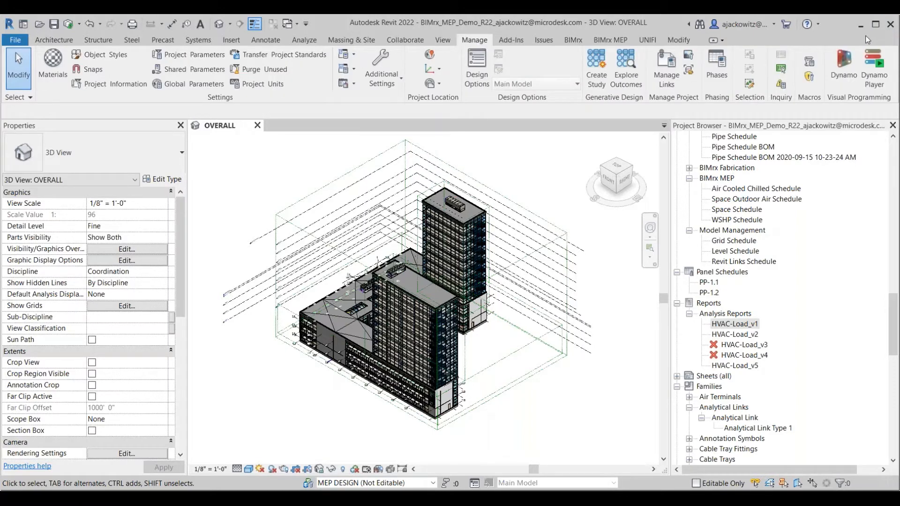
click(313, 41)
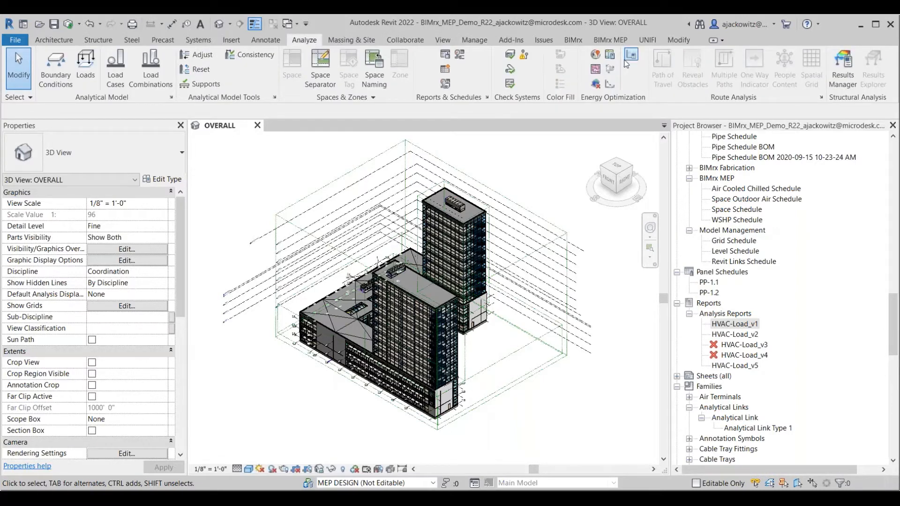
click(611, 56)
key(ctrl)
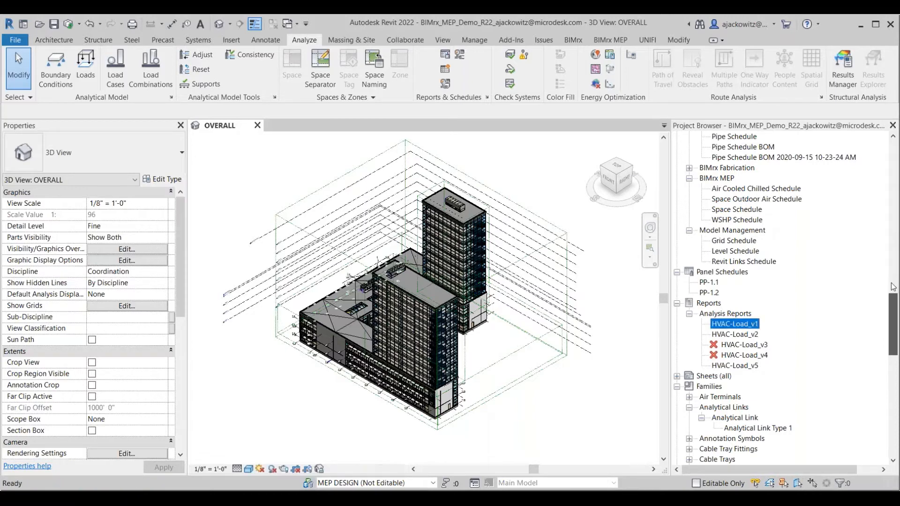
- Open the SysAn_Analytical Spaces 3D view and examine the properties of one analytical space
drag(892, 287, 889, 147)
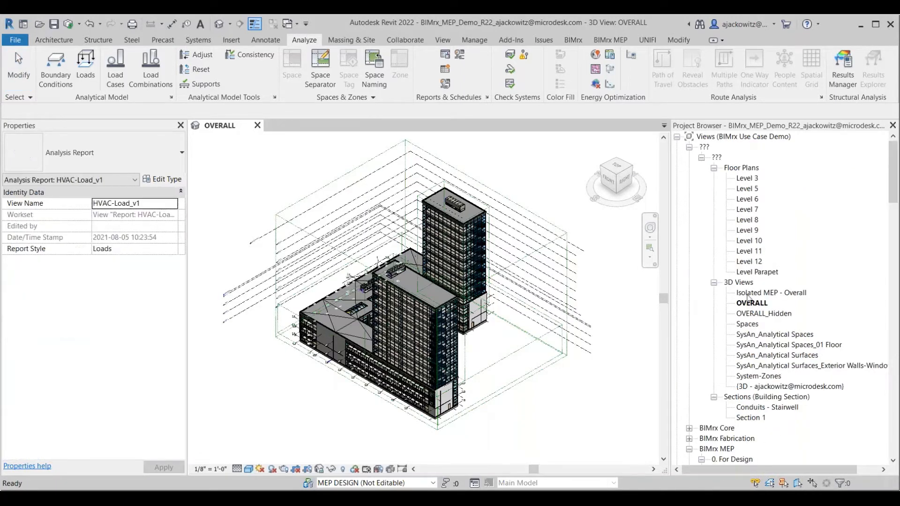
double_click(776, 335)
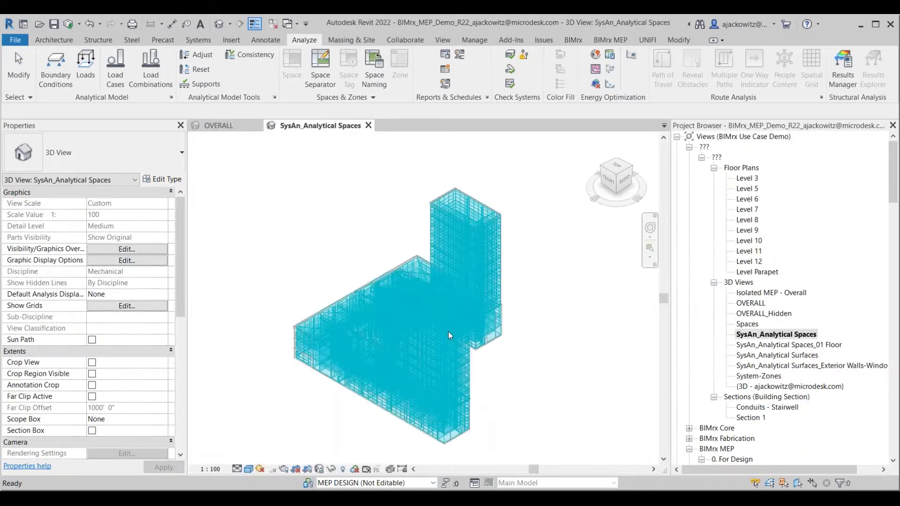
click(422, 324)
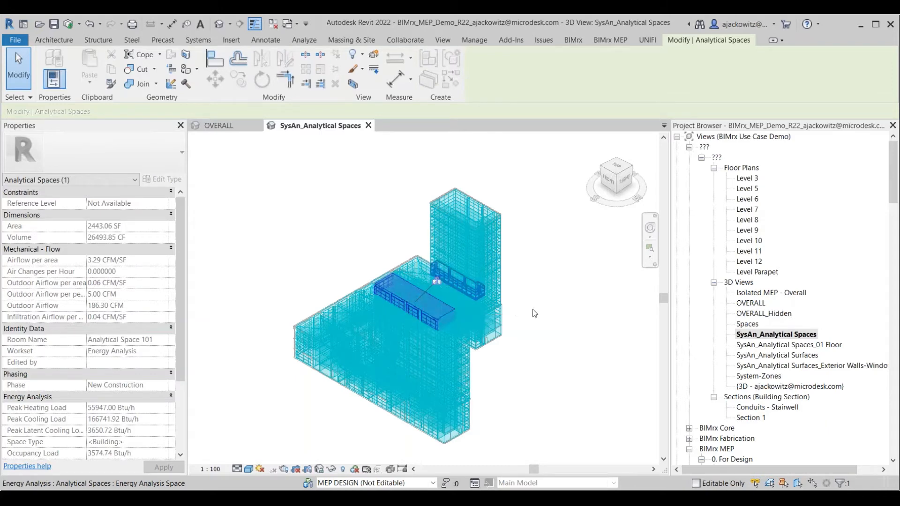
middle_drag(552, 314, 554, 314)
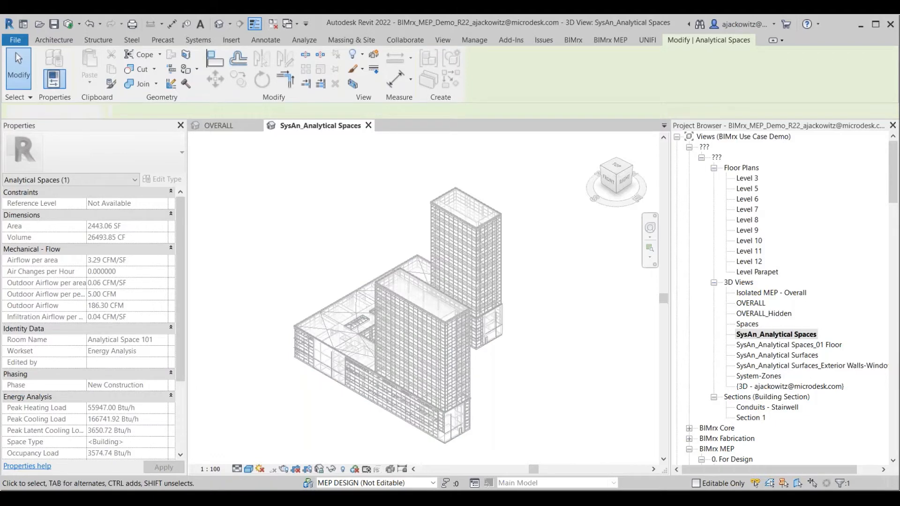
key(Escape)
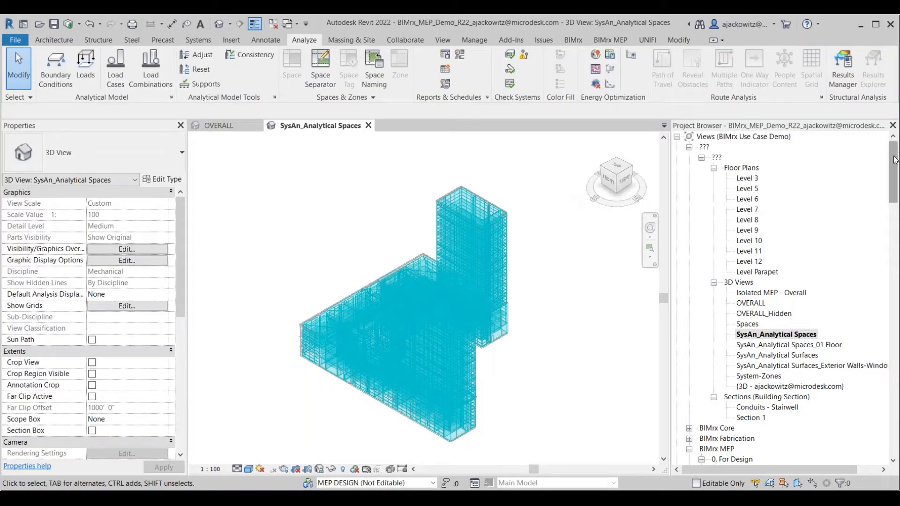
- Open the HVAC-Load_v5 analysis report and list the zones available in its Zone Load Summary
drag(895, 159, 895, 317)
click(736, 355)
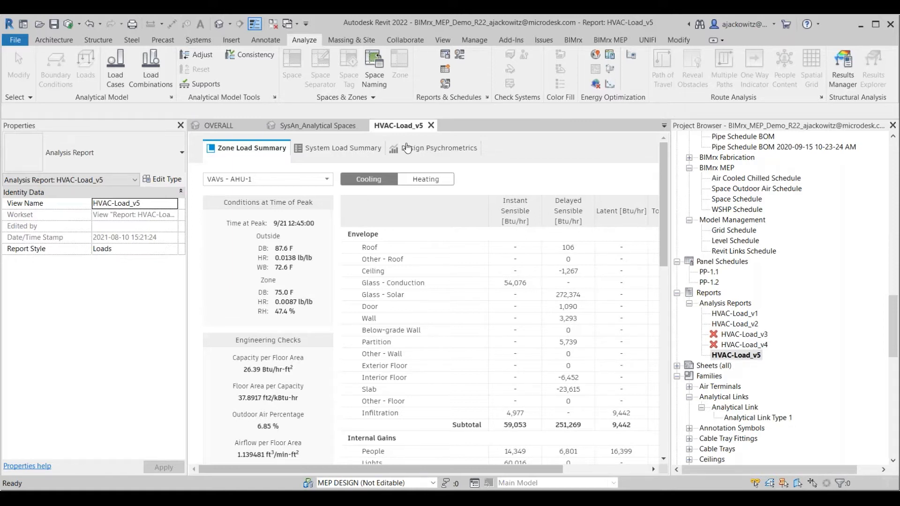
click(263, 180)
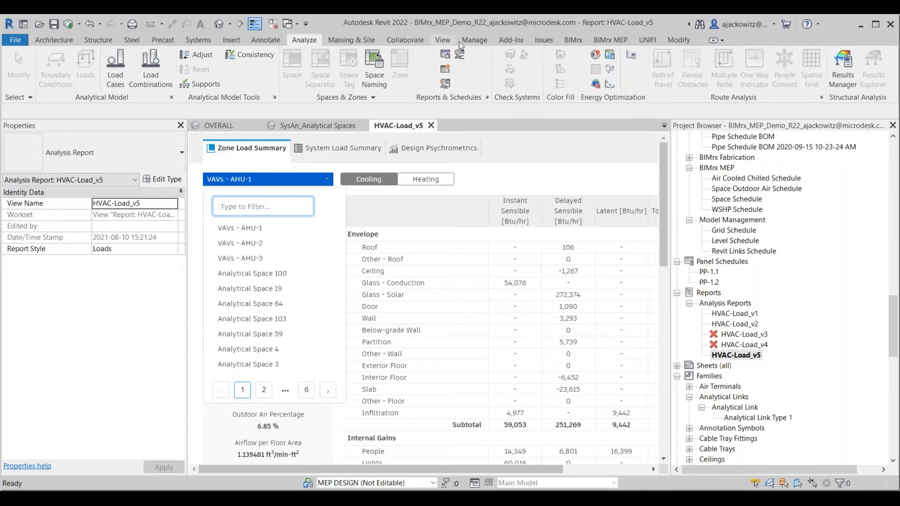
- Show the System Browser and set it to list Analytical Systems
click(443, 41)
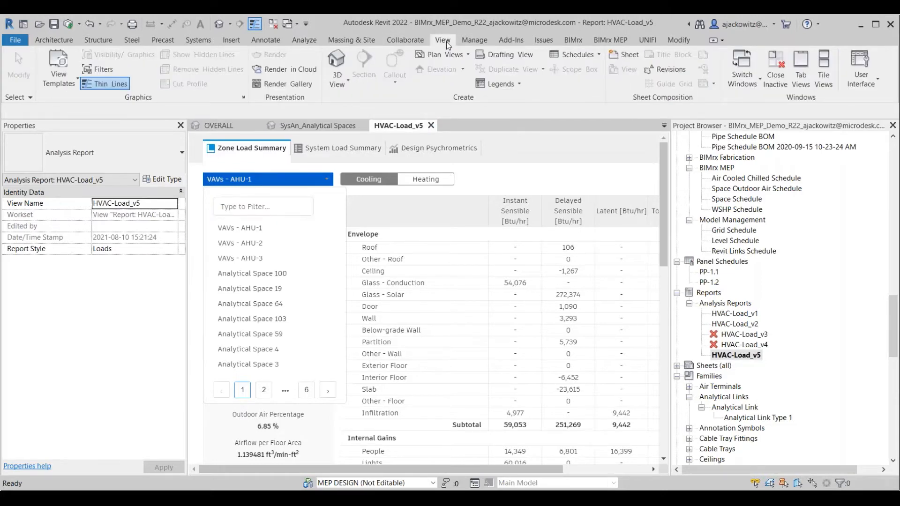
click(861, 72)
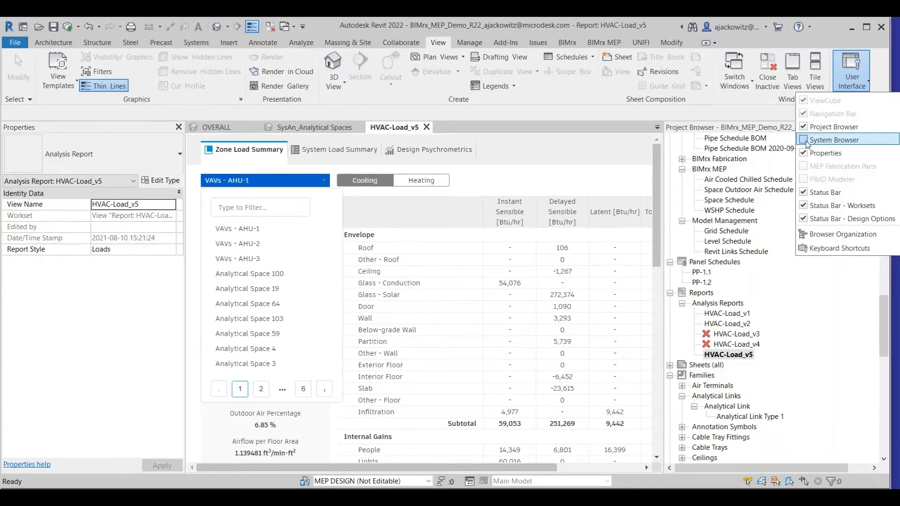
click(804, 140)
click(647, 143)
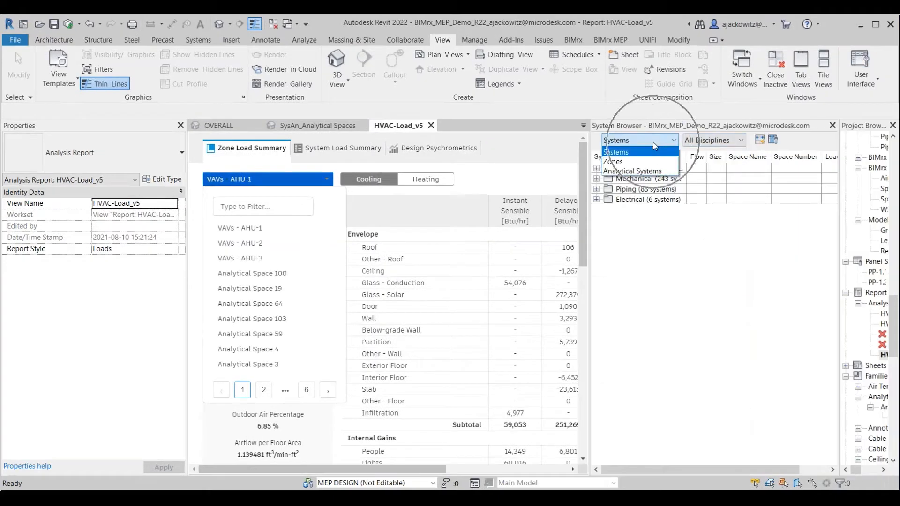
click(632, 171)
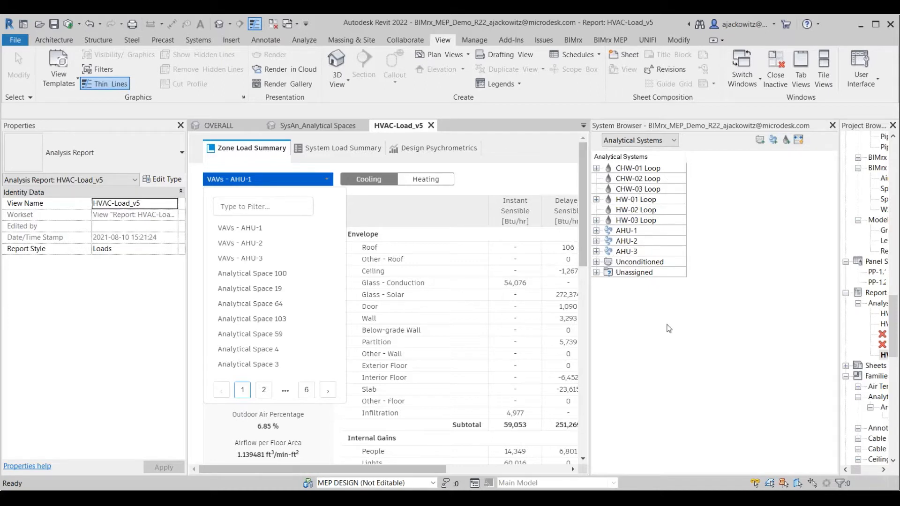
click(622, 242)
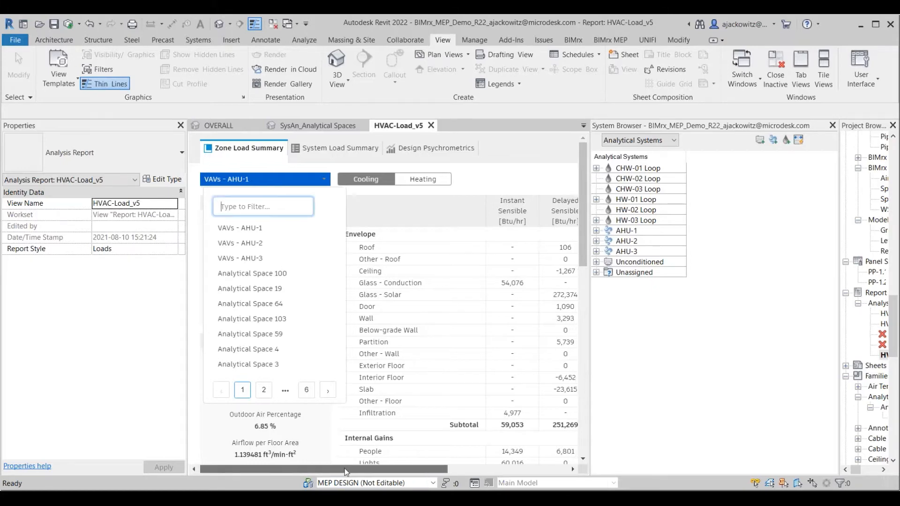
- Examine the AHU-1 cooling loads in the System Load Summary of the HVAC-Load_v5 report
scroll(343, 471, right, 3)
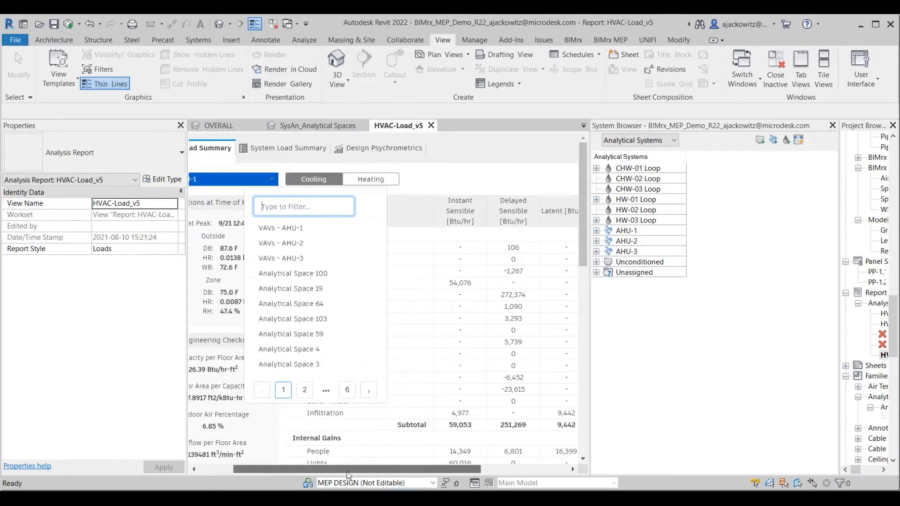
scroll(349, 471, left, 3)
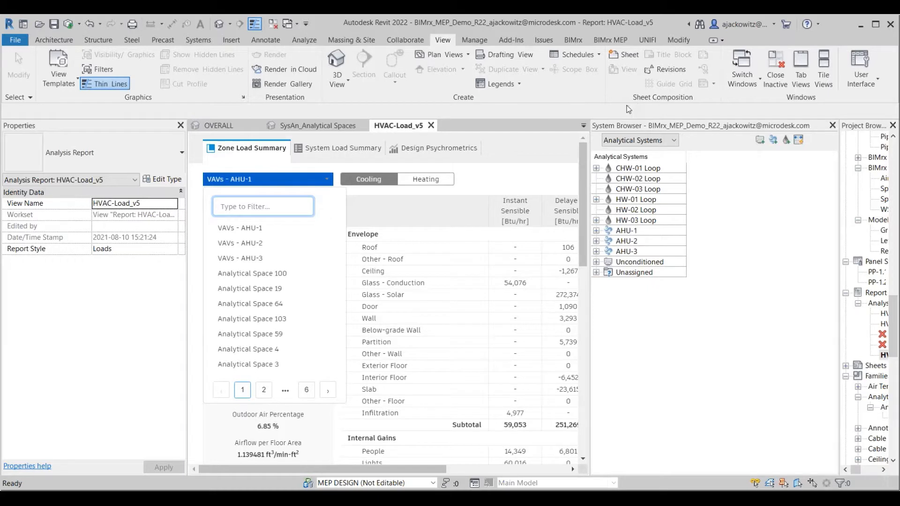
click(312, 151)
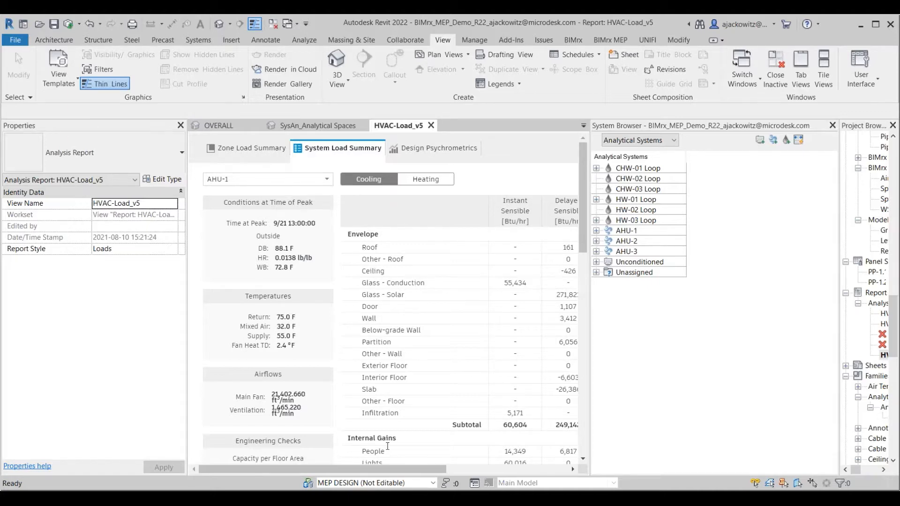
scroll(388, 447, down, 3)
drag(429, 475, 551, 474)
scroll(586, 187, up, 3)
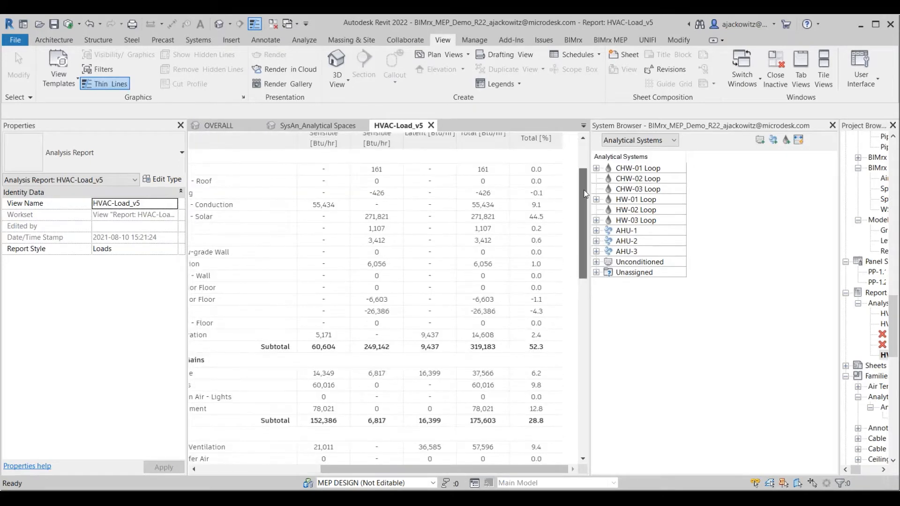
scroll(586, 172, up, 1)
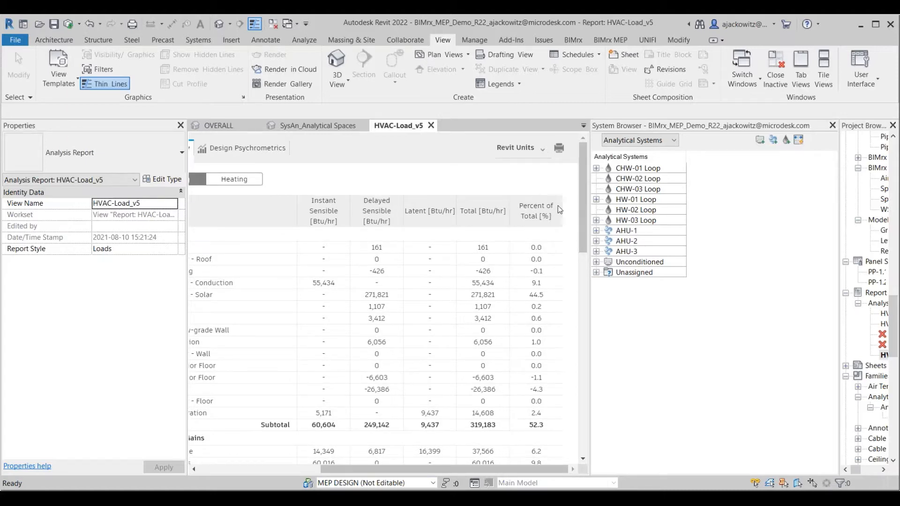
- Start printing the load report to a file, cancel the save, and return to the OVERALL 3D view
click(559, 149)
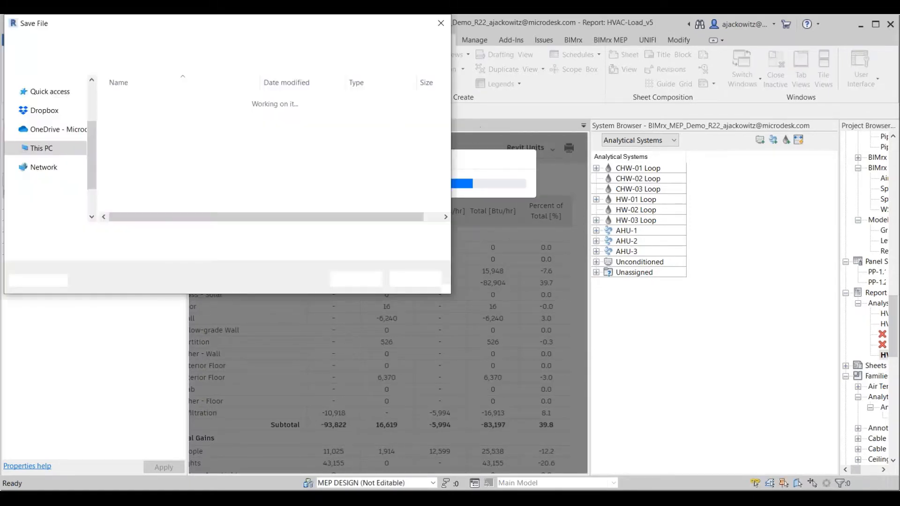
click(438, 25)
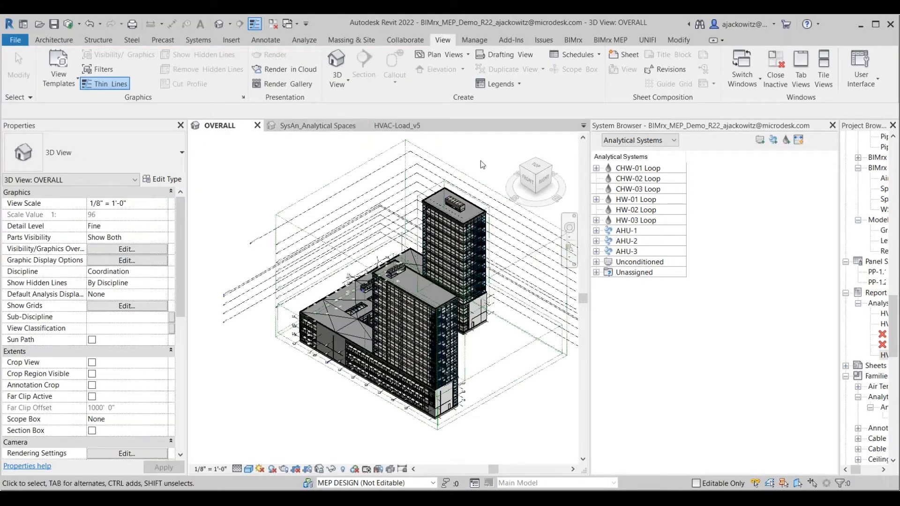
middle_drag(480, 160, 455, 188)
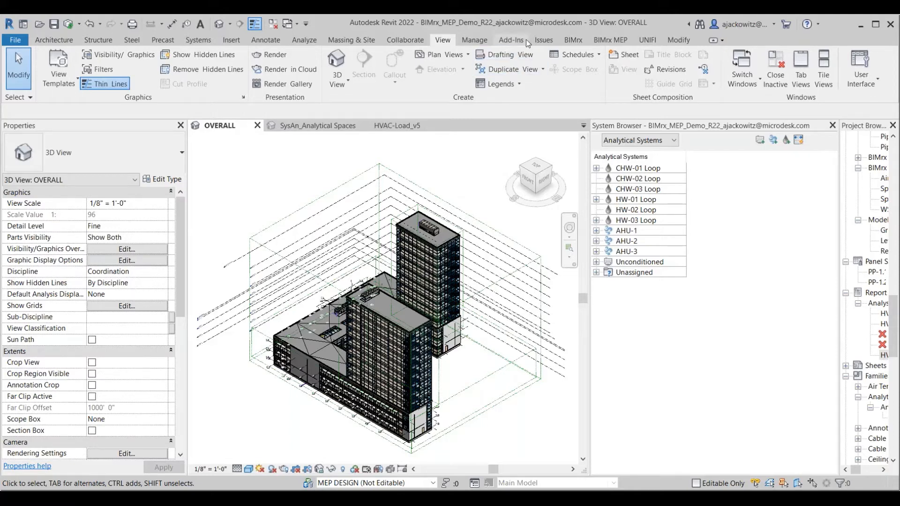
- Examine the Mode options for the energy analytical model in Energy Settings, closing the settings without applying any edits
click(405, 40)
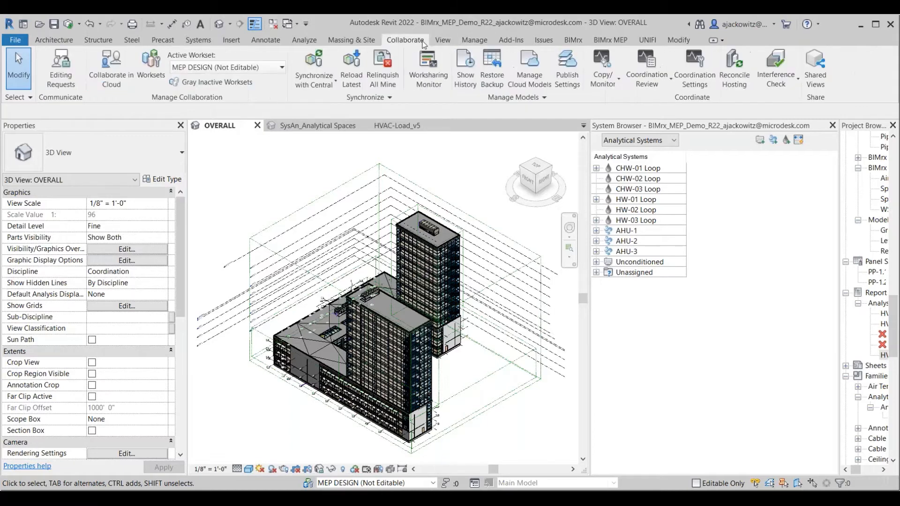
click(445, 41)
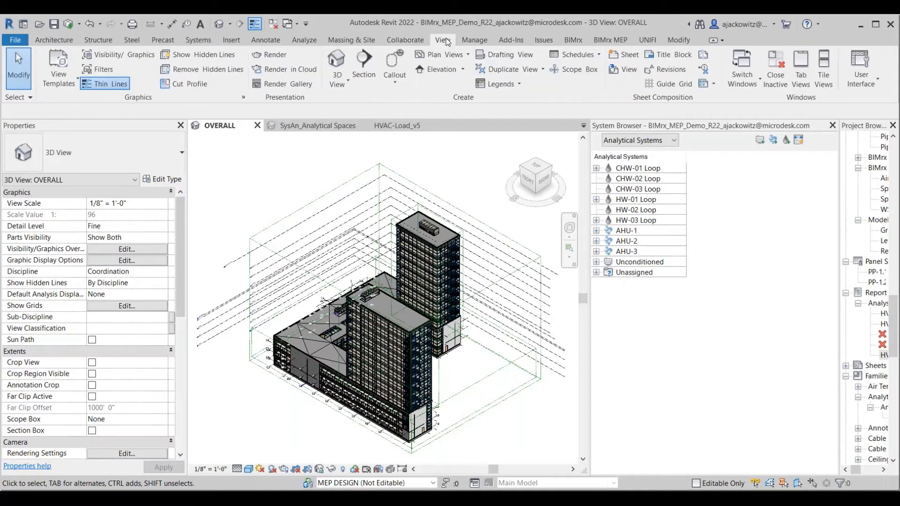
click(300, 40)
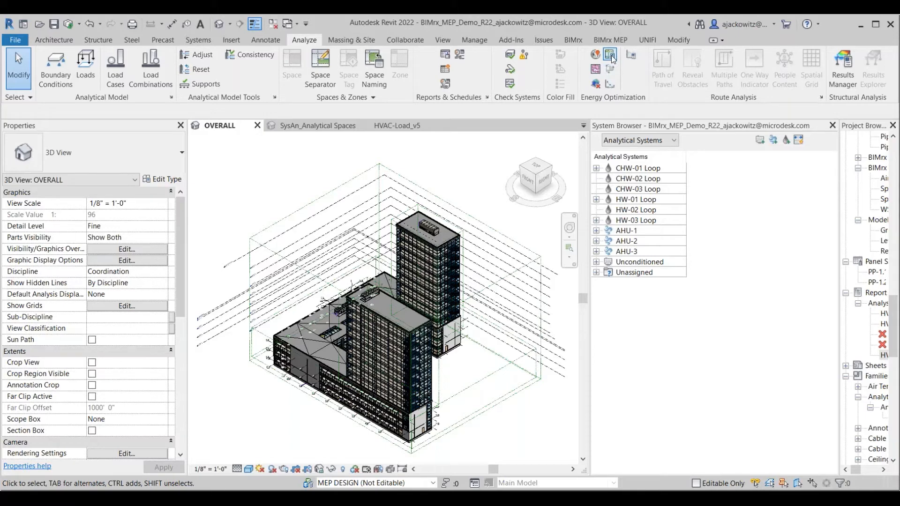
click(630, 56)
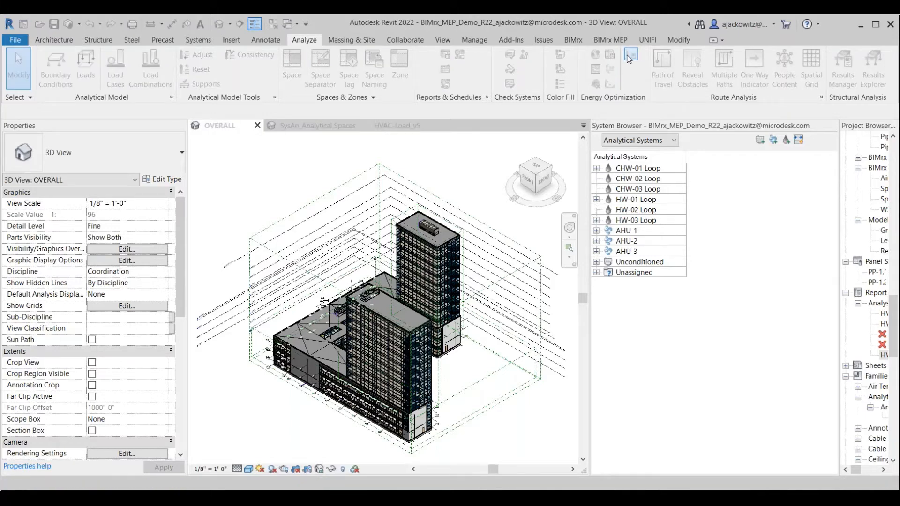
click(479, 148)
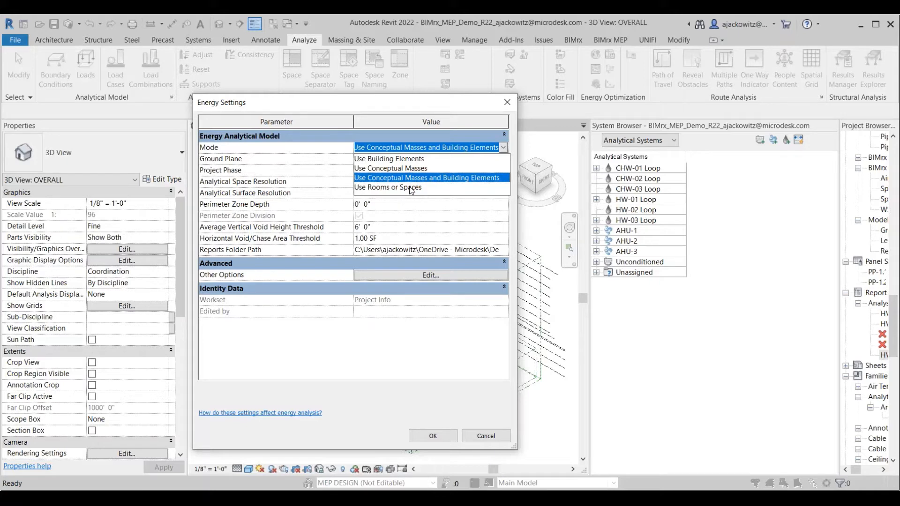
click(388, 106)
drag(388, 106, 413, 97)
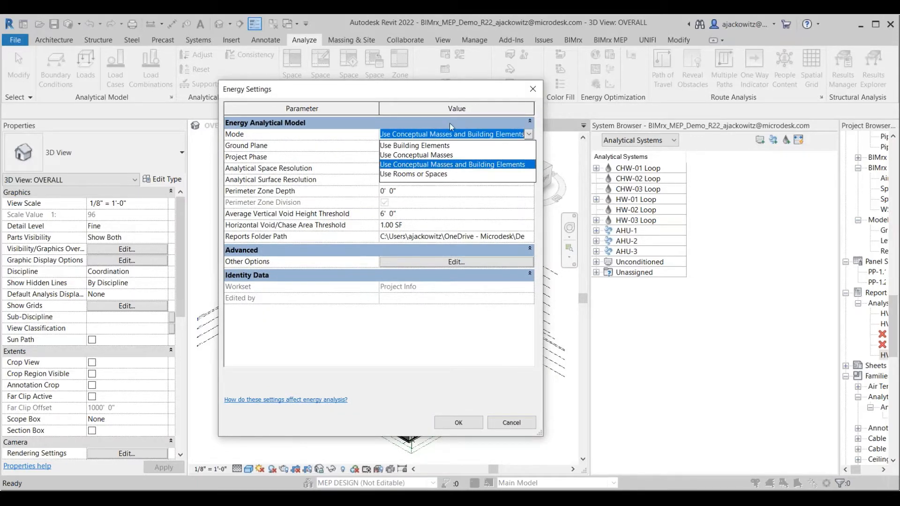
click(531, 88)
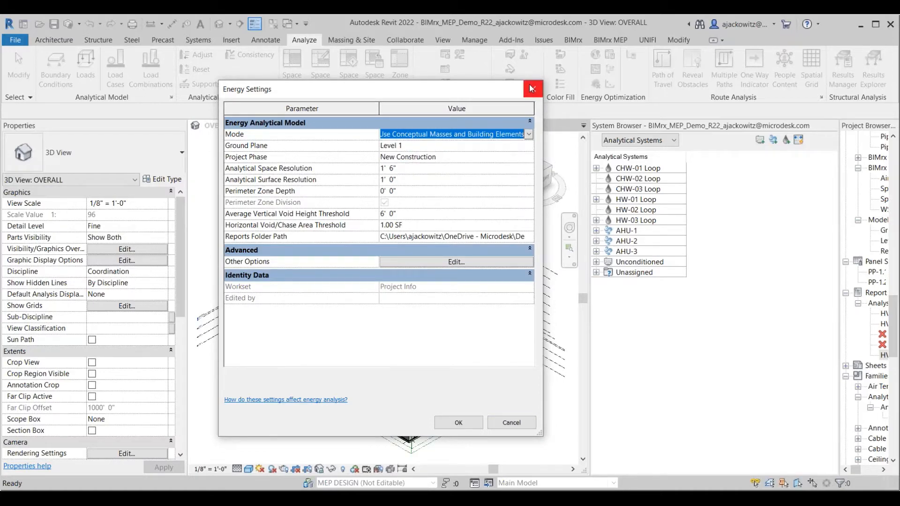
click(530, 88)
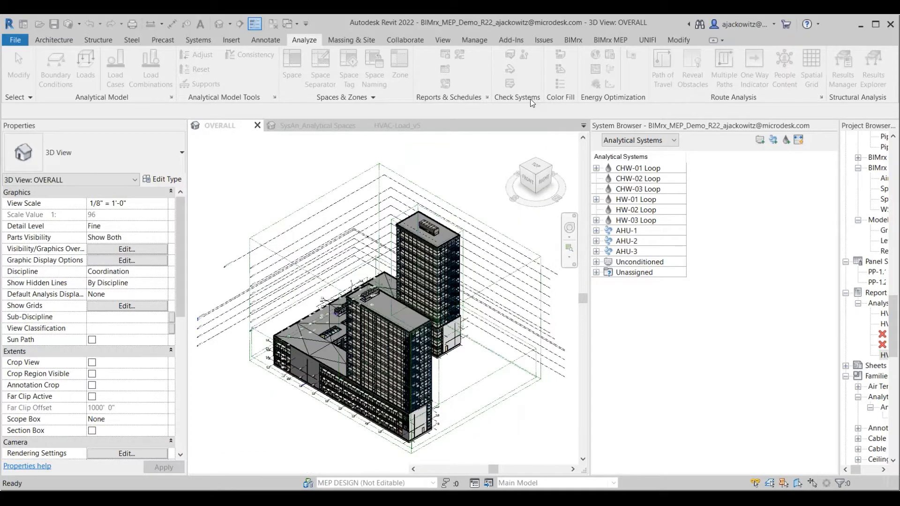
scroll(472, 159, down, 2)
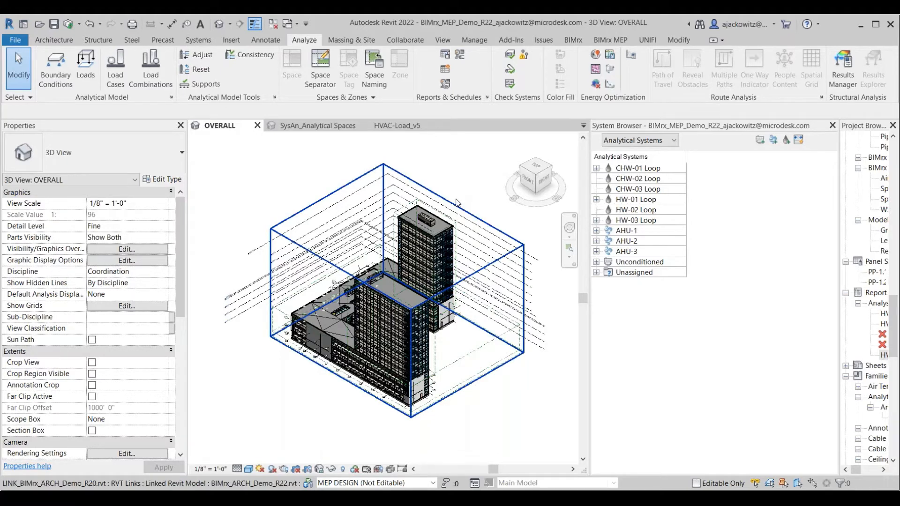
- Close the System Browser and open the PP-1.1 and PP-1.2 panel schedules
middle_drag(440, 167, 444, 192)
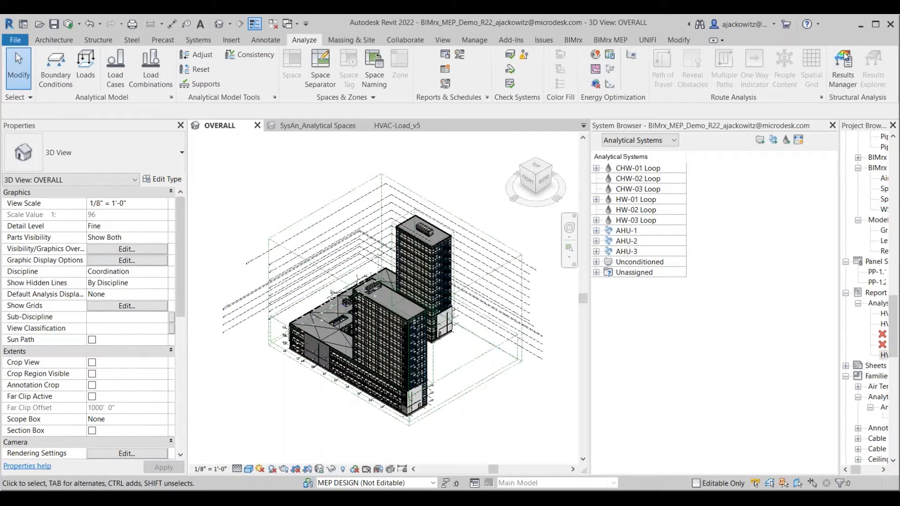
click(833, 126)
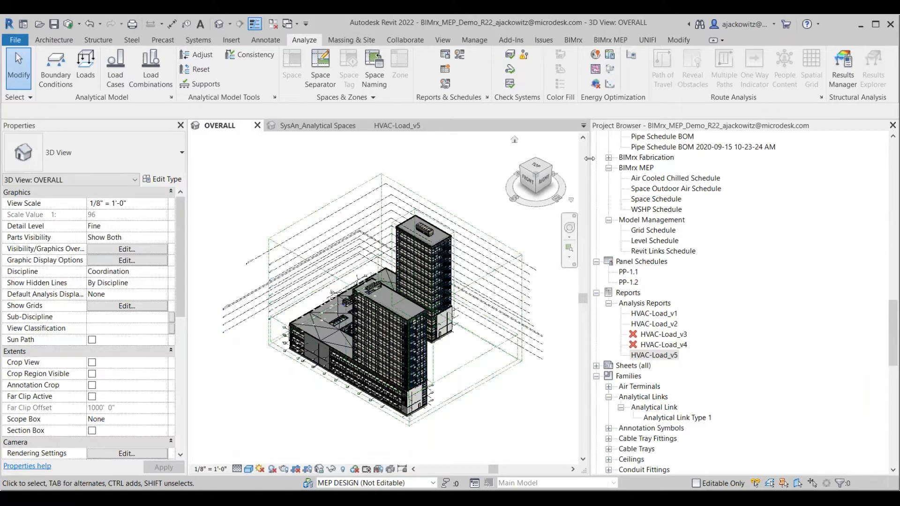
click(626, 272)
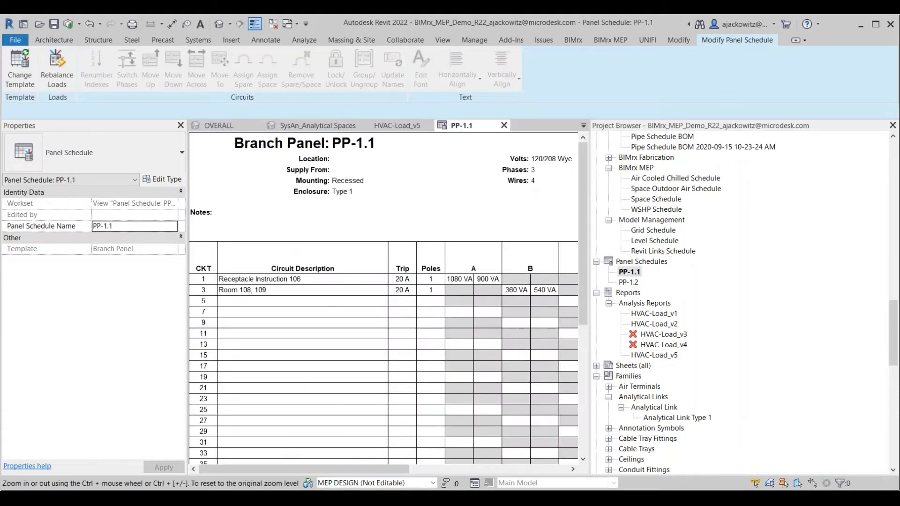
click(629, 282)
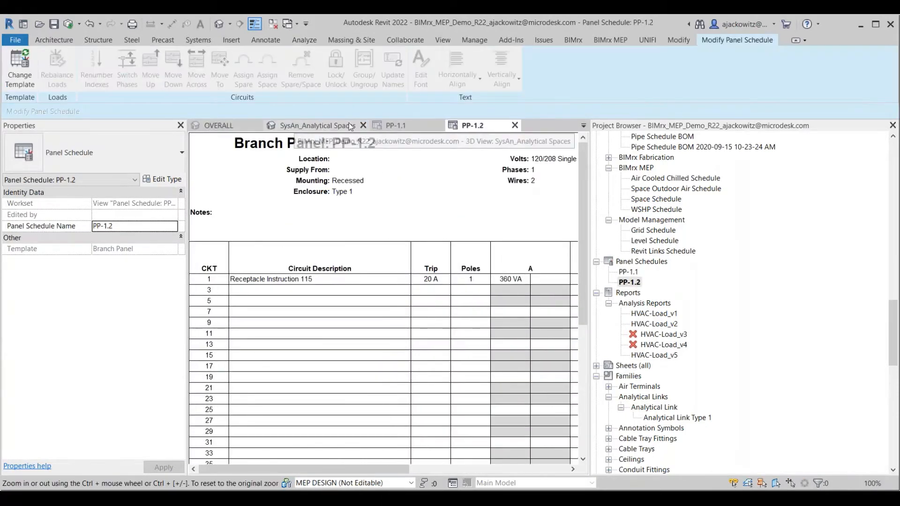
- Close the other open views and tile the PP-1.2 and PP-1.1 panel schedules side by side
click(364, 125)
click(258, 125)
click(380, 174)
key(w)
key(t)
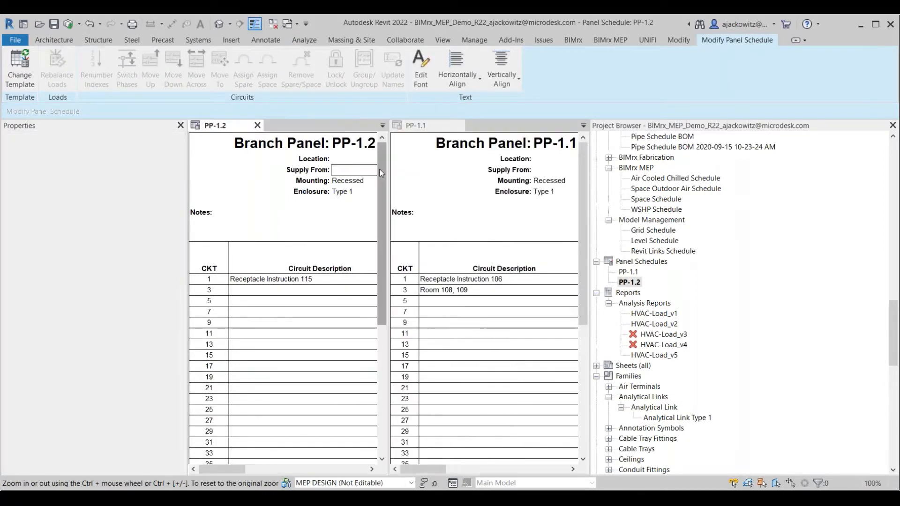
- Compare the phases, wires and phase load columns of the PP-1.2 and PP-1.1 panel schedules
drag(230, 471, 279, 441)
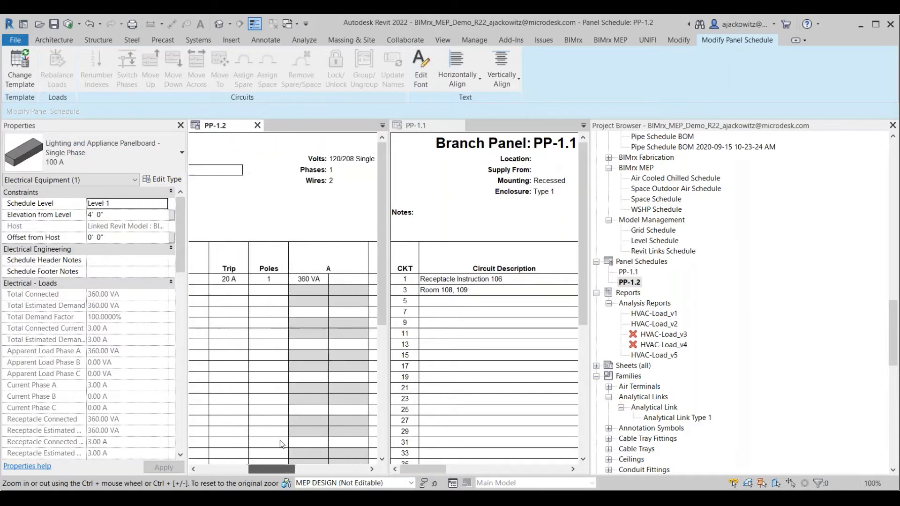
click(440, 471)
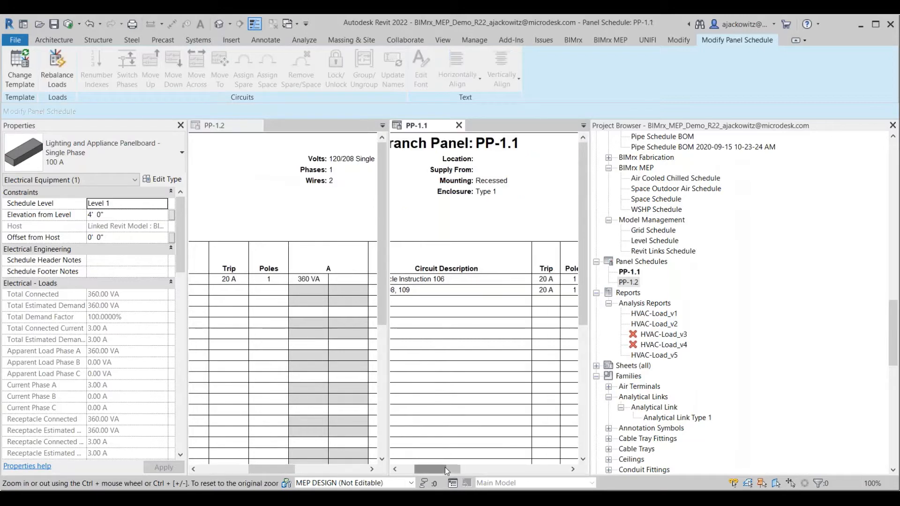
drag(446, 468, 490, 474)
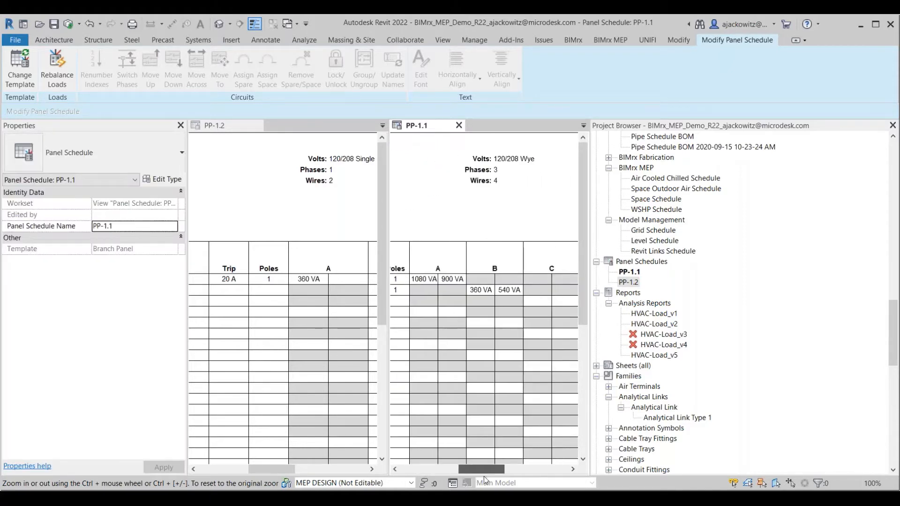
click(292, 468)
drag(292, 468, 306, 469)
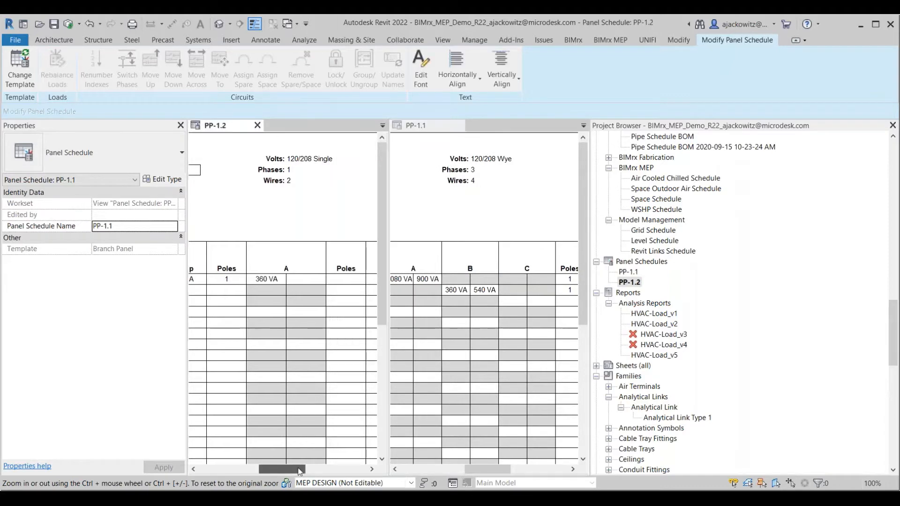
- Reapply the default Branch Panel template to PP-1.2 and open that template, configured as Two Columns, Circuits Across, for editing
click(24, 71)
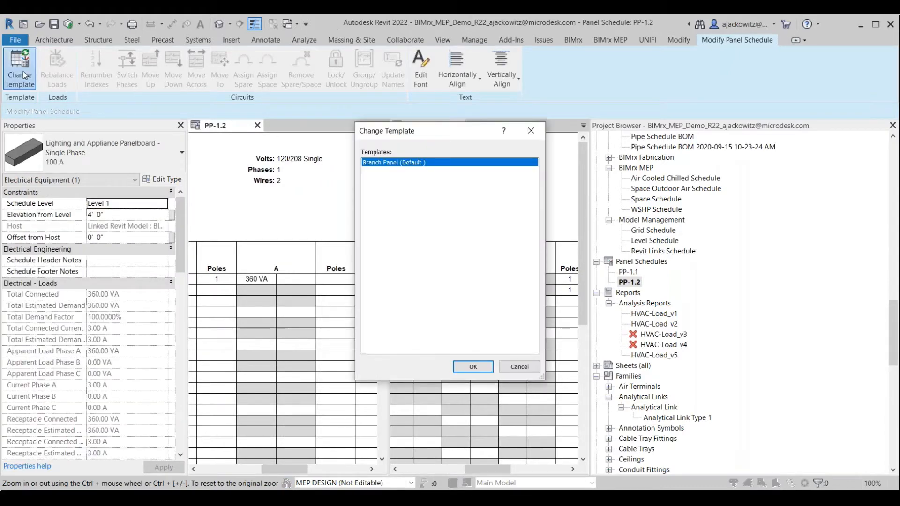
key(Return)
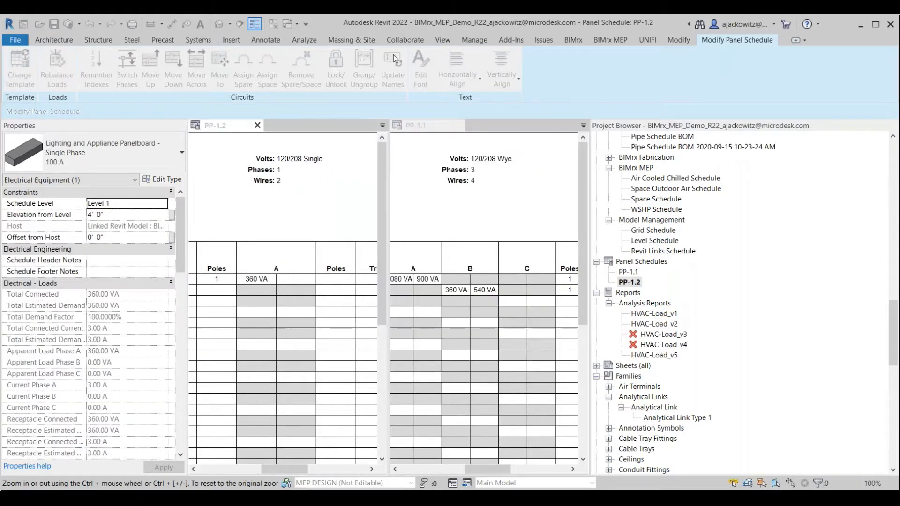
click(304, 40)
click(475, 40)
click(348, 83)
click(375, 126)
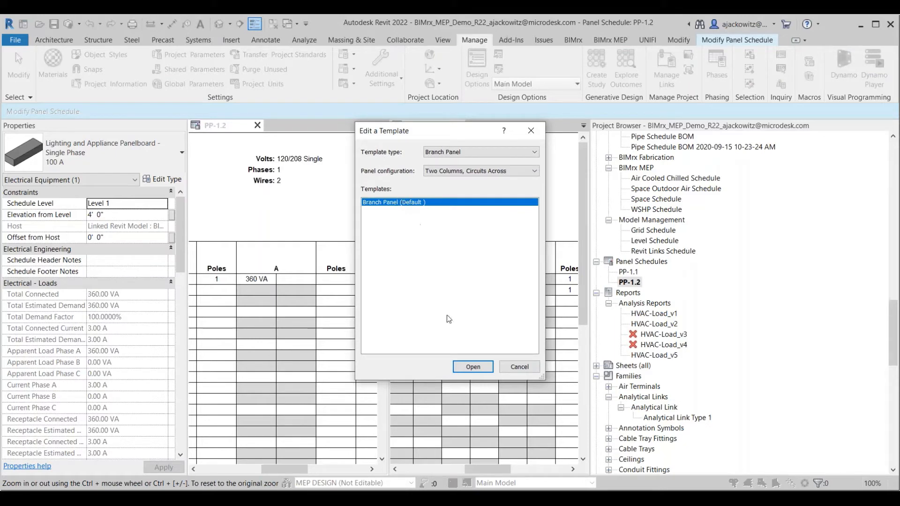
click(476, 371)
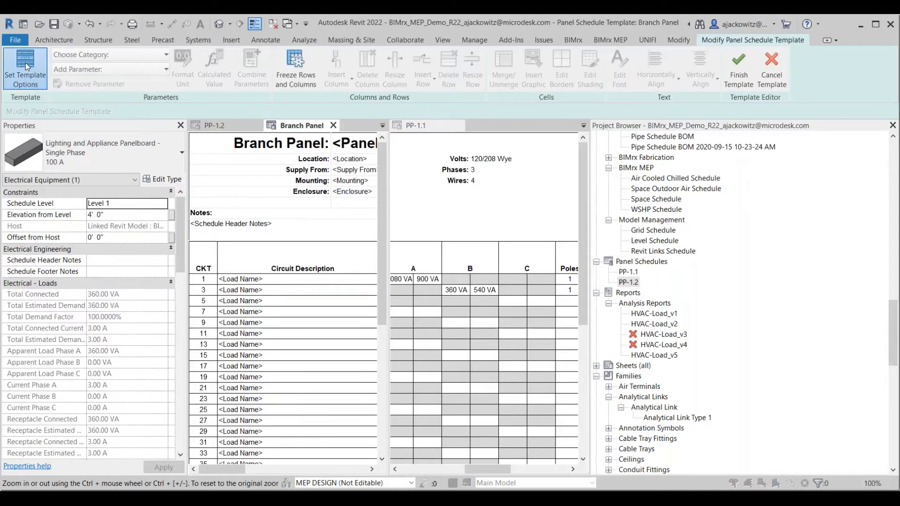
- Turn on auto-shading for displaying load in the template's Circuit Table options and finish editing the template
click(25, 63)
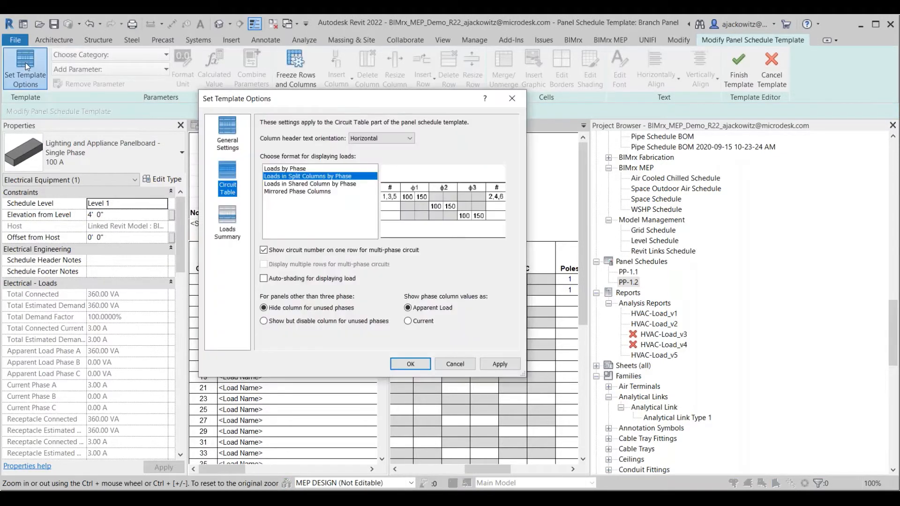
click(261, 280)
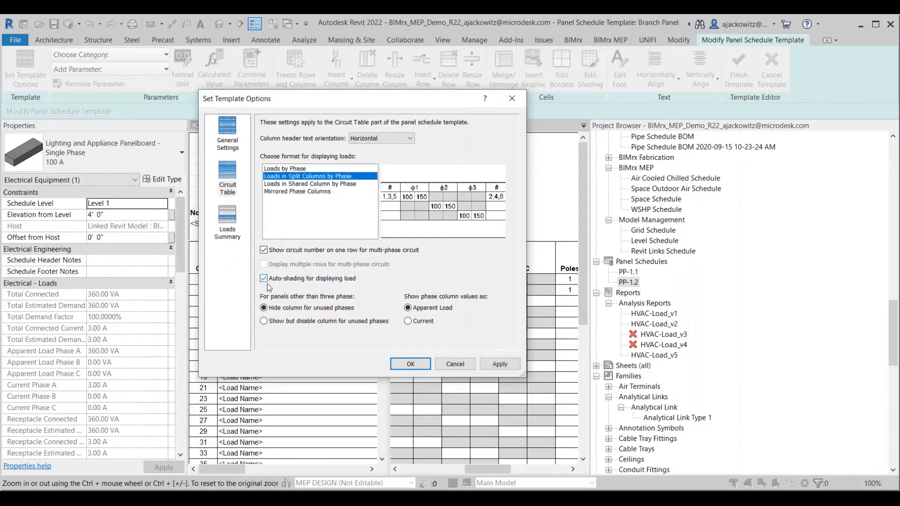
click(410, 364)
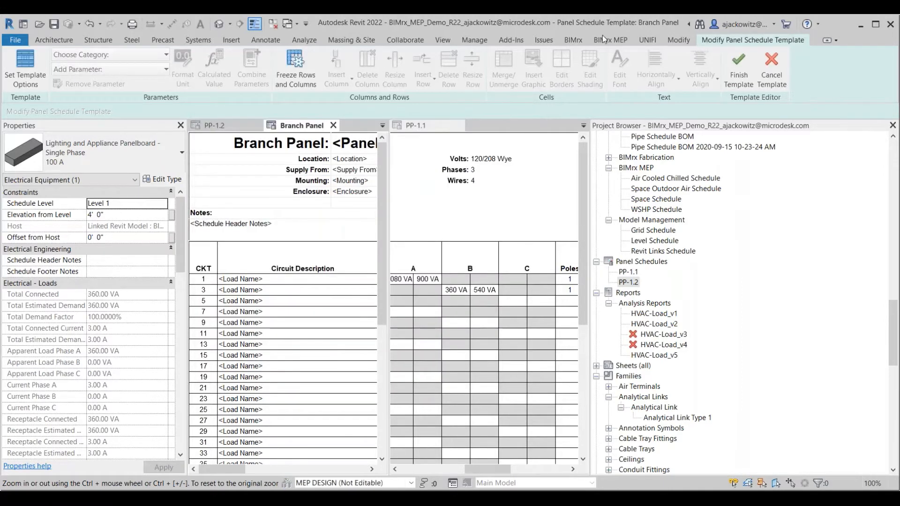
click(738, 82)
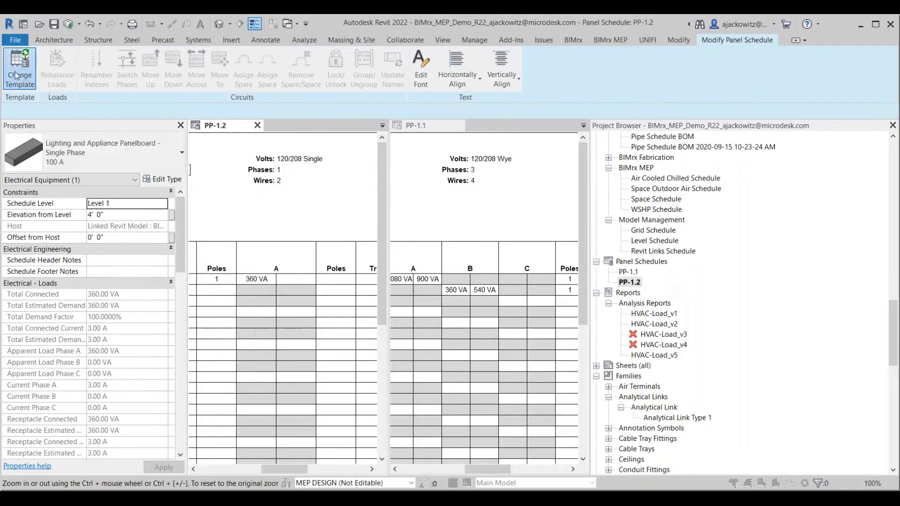
- Reapply the edited Branch Panel template to the PP-1.2 schedule and review the shading of its circuit rows
click(16, 75)
click(464, 365)
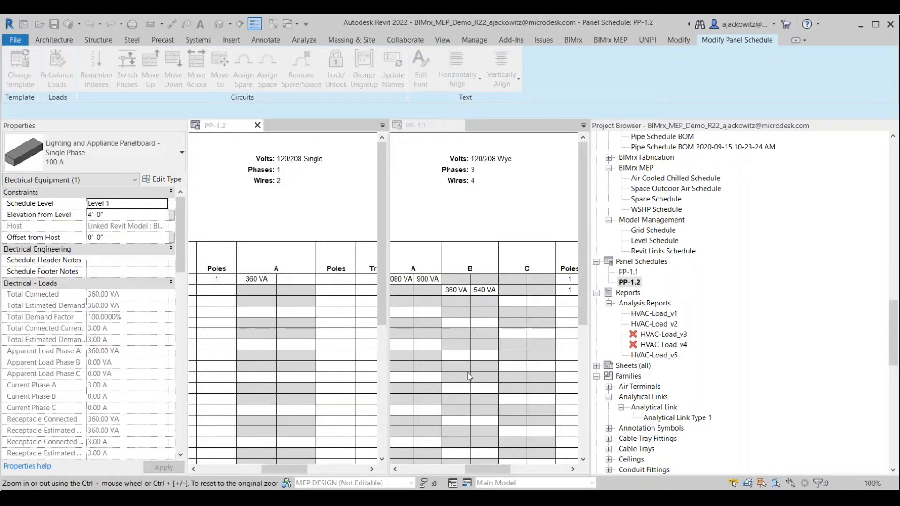
drag(217, 469, 289, 469)
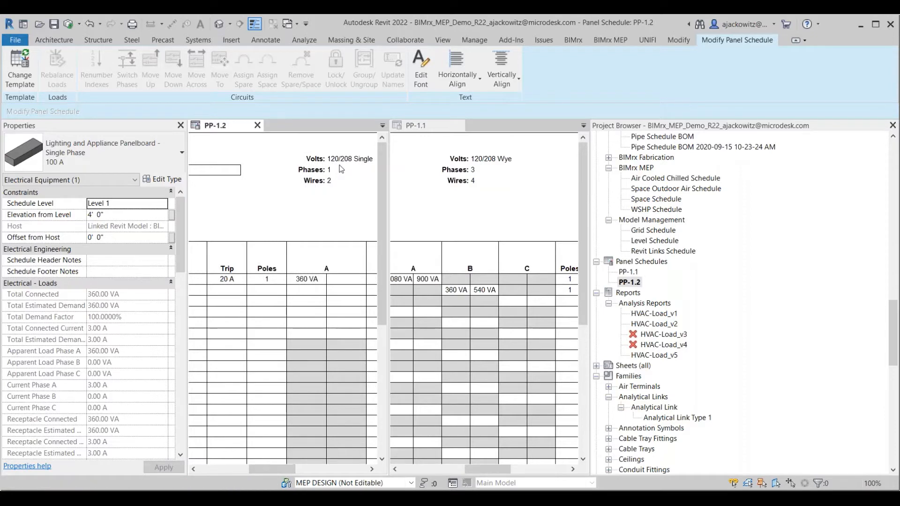
scroll(291, 417, down, 5)
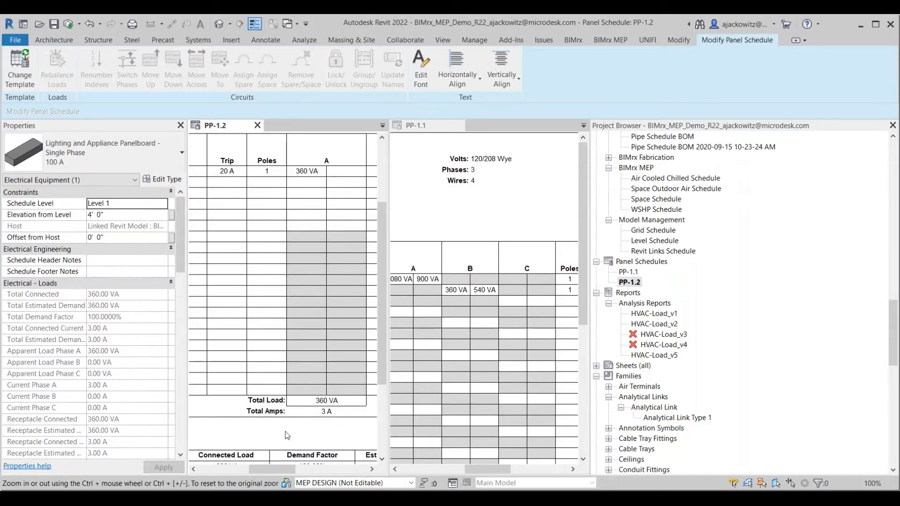
drag(284, 471, 249, 470)
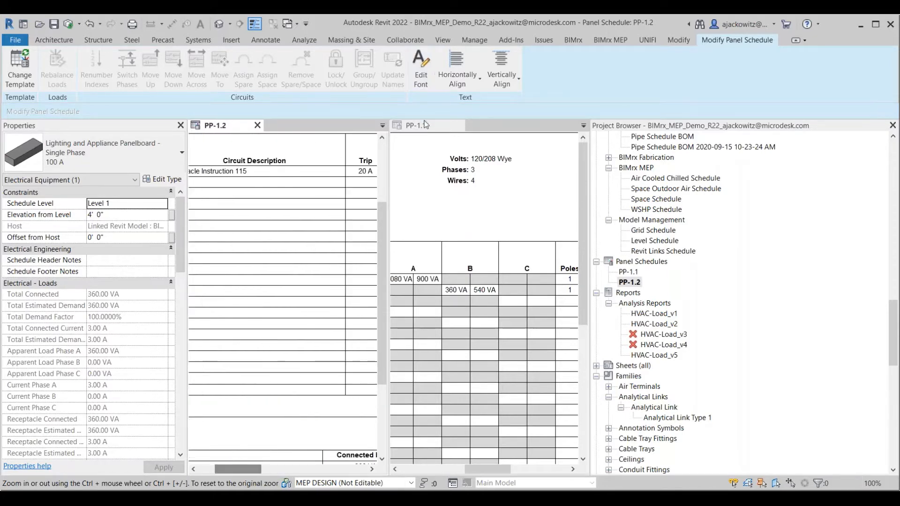
- Reapply the edited Branch Panel template to the PP-1.1 schedule and review its phase columns A, B and C
click(432, 167)
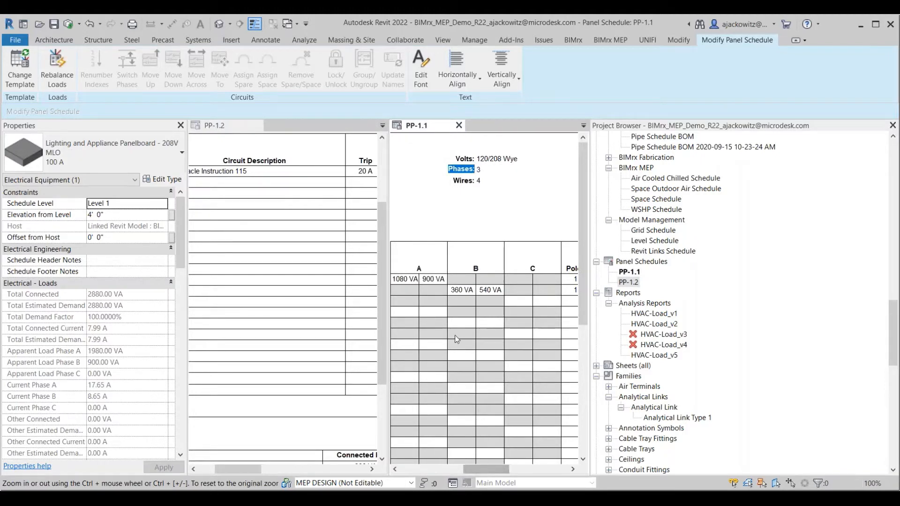
click(19, 68)
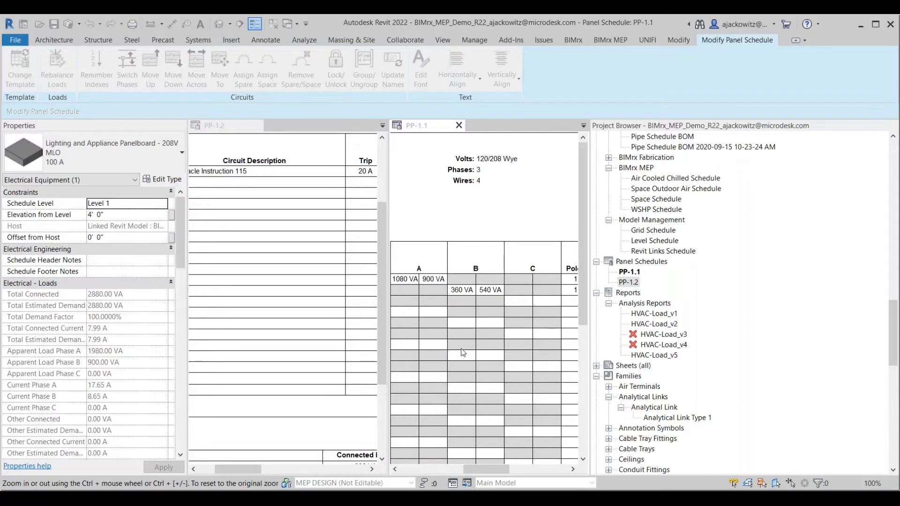
scroll(496, 467, down, 2)
mouse_move(493, 469)
mouse_down()
mouse_move(425, 470)
mouse_move(488, 470)
mouse_up()
- Compare the shaded circuit rows and load totals of the PP-1.2 and PP-1.1 schedules
drag(261, 470, 302, 468)
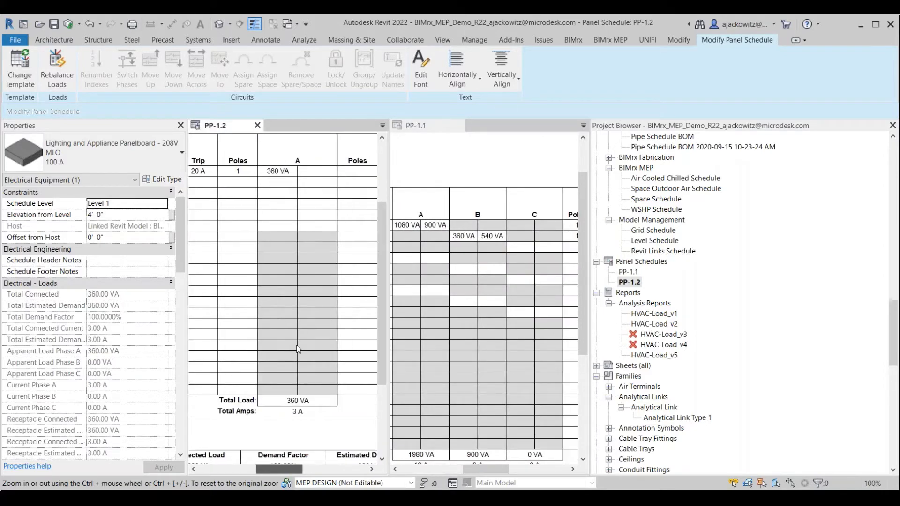
scroll(298, 349, up, 3)
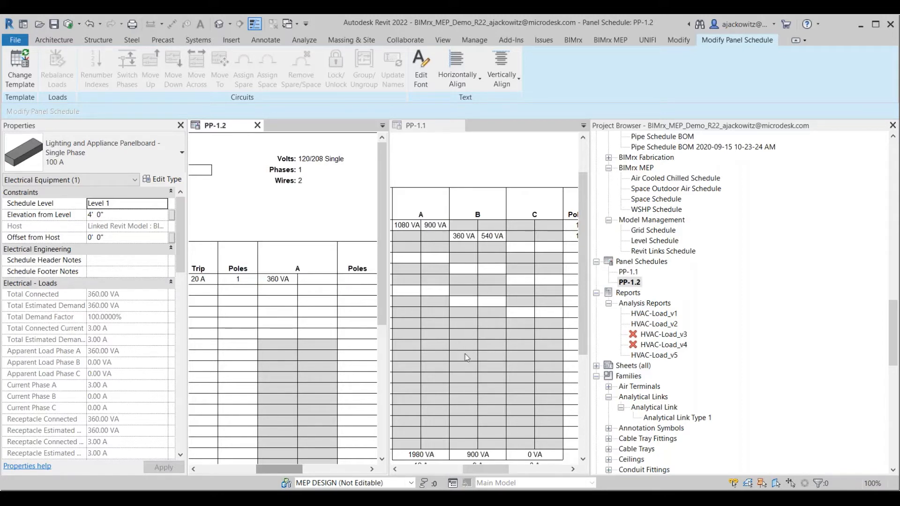
scroll(483, 422, down, 1)
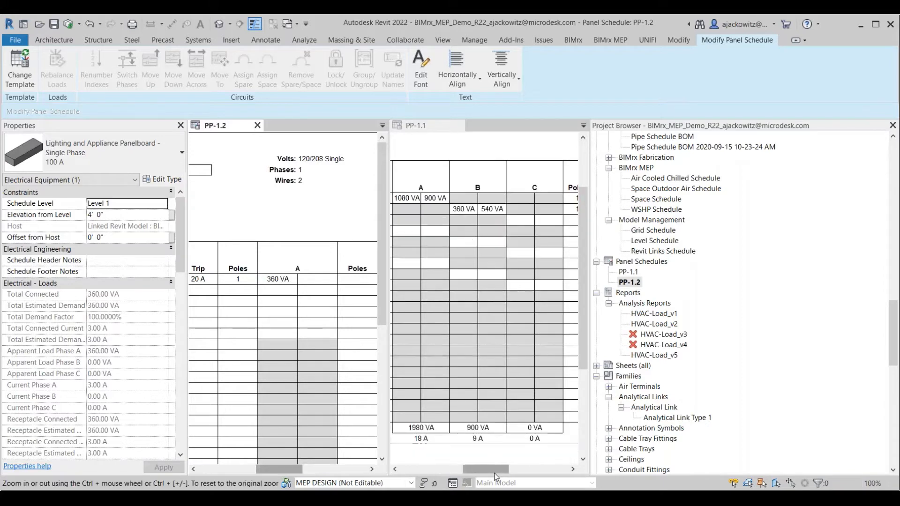
drag(494, 471, 467, 463)
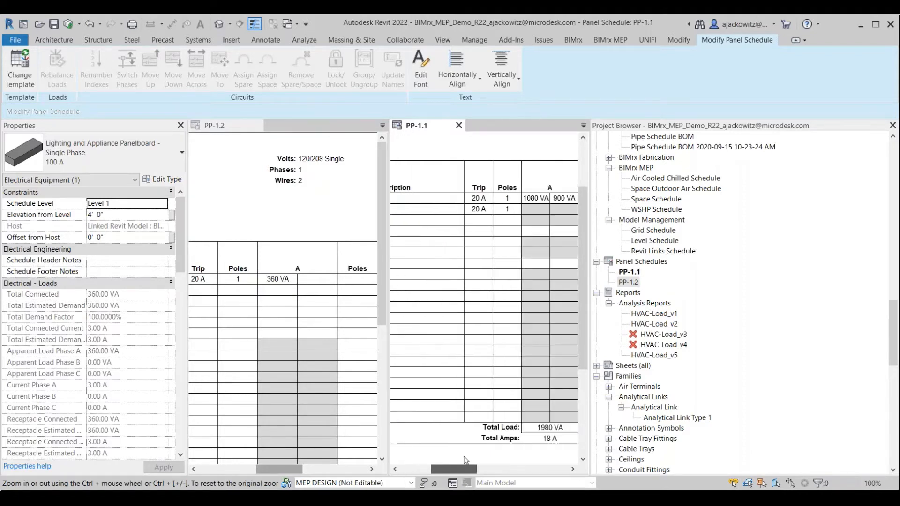
mouse_move(291, 463)
mouse_down()
mouse_move(242, 463)
mouse_move(287, 461)
mouse_up()
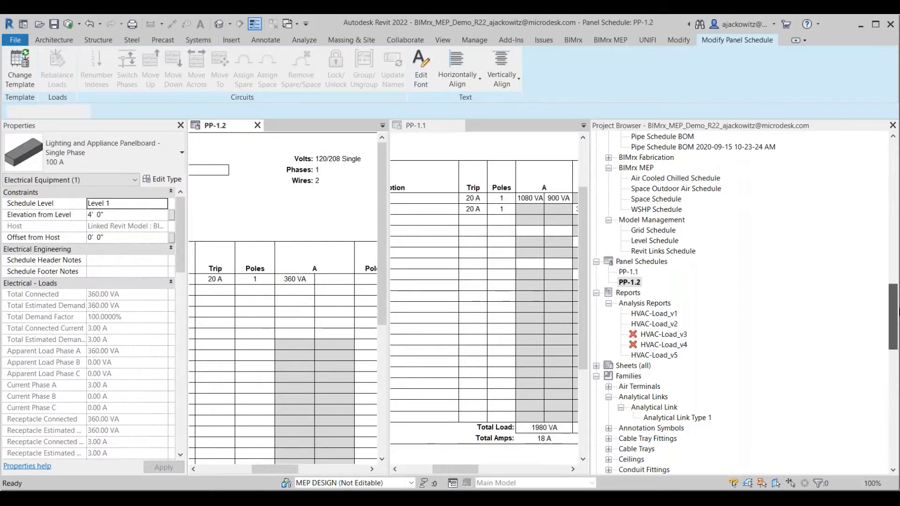
- Open the 1 - Electrical floor plan and locate the PP-1.2 panelboard beside gridline 4
drag(899, 311, 747, 310)
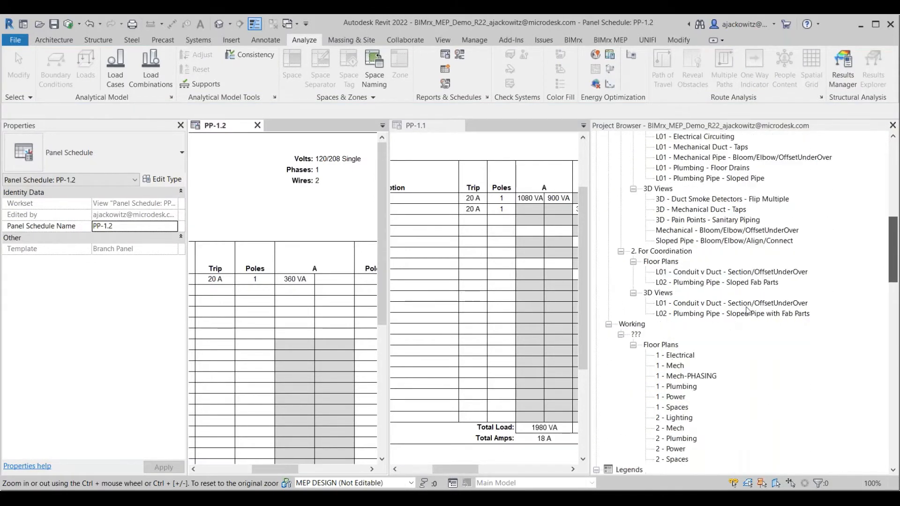
click(680, 355)
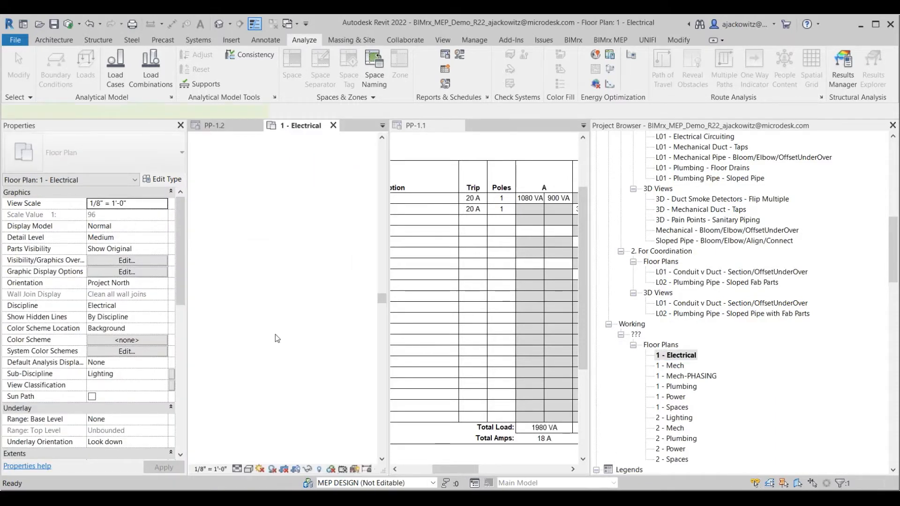
scroll(303, 266, up, 5)
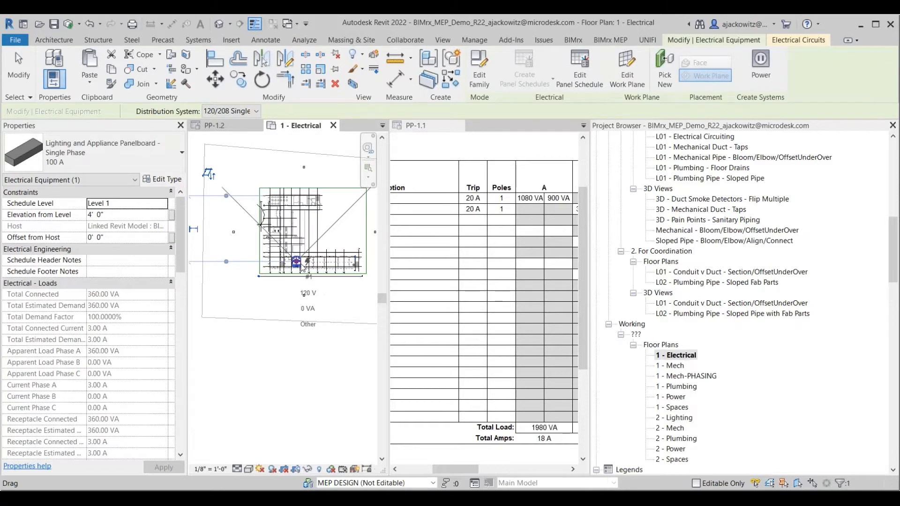
scroll(302, 267, up, 5)
key(Escape)
scroll(286, 257, up, 3)
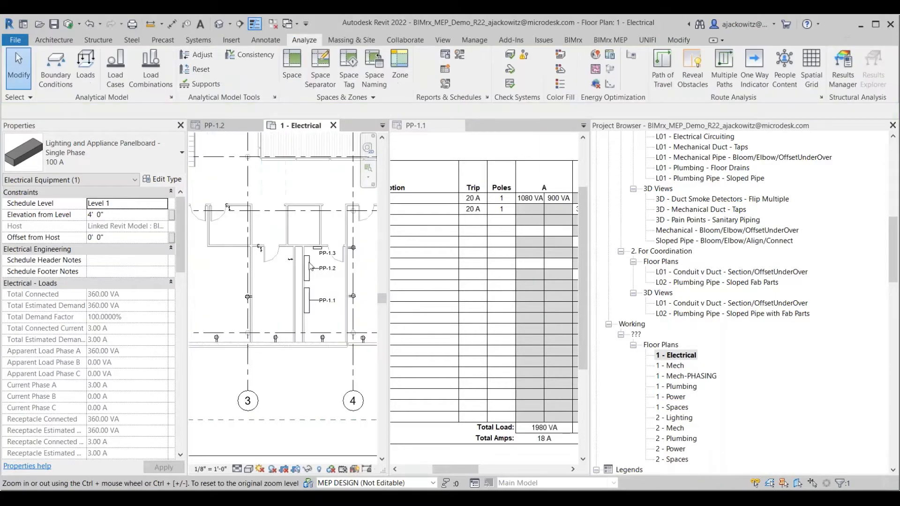
scroll(305, 256, up, 3)
- Set the PP-1.2 panelboard's Max Number of Single Pole Breakers to 18 and return to its panel schedule
click(312, 259)
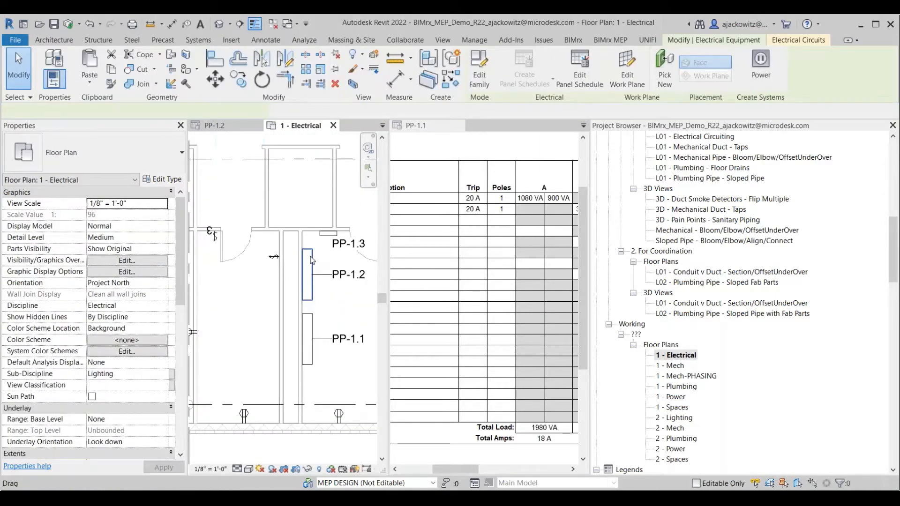
scroll(105, 341, down, 5)
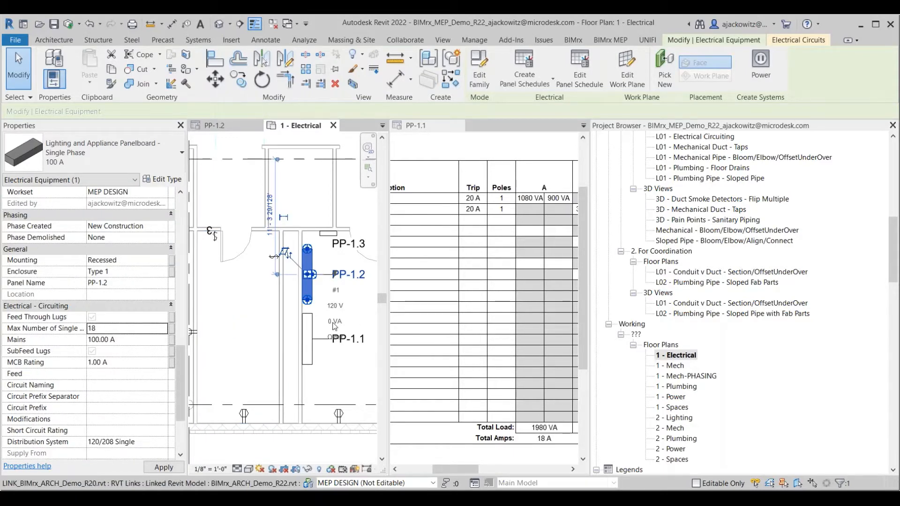
click(225, 130)
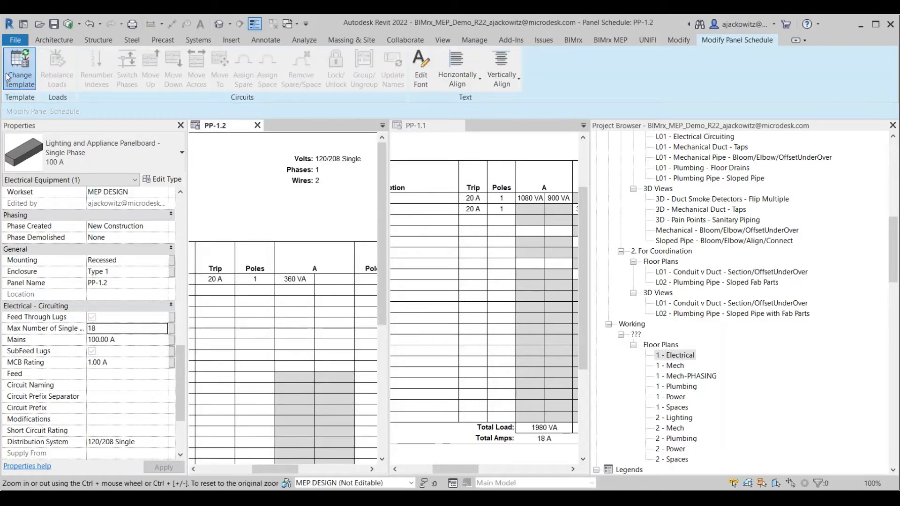
- Review the shaded phase A rows down to the load totals in the PP-1.2 panel schedule
click(19, 75)
click(473, 367)
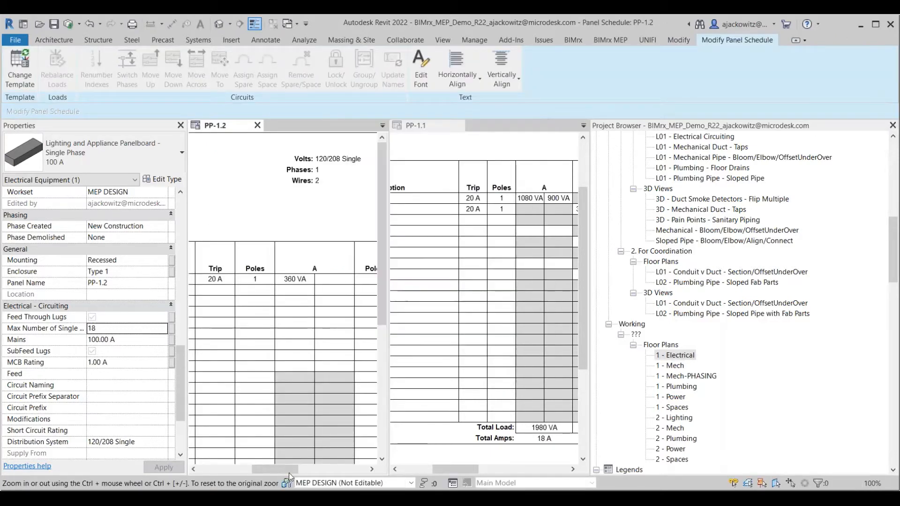
click(227, 470)
drag(226, 474, 277, 469)
scroll(345, 370, down, 2)
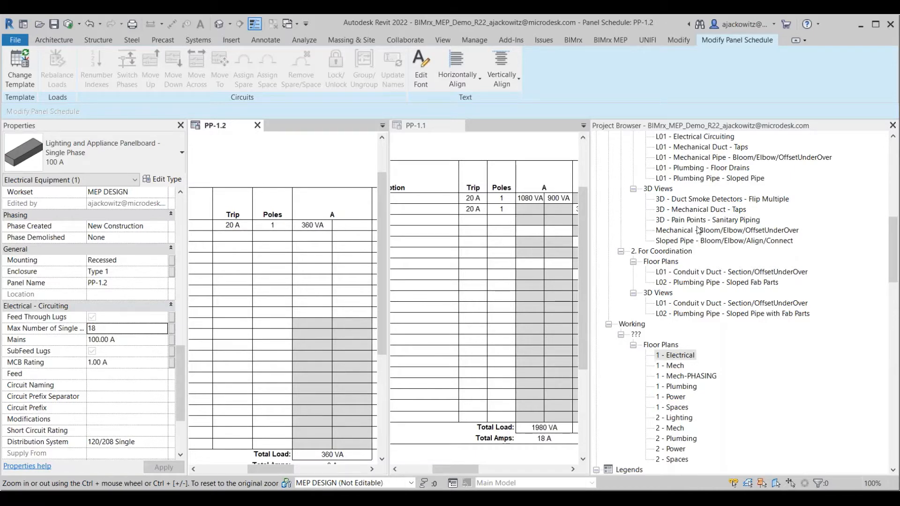
- Open the 1 - Mech floor plan and close the PP-1.2 and PP-1.1 panel schedules
click(872, 269)
scroll(872, 269, up, 7)
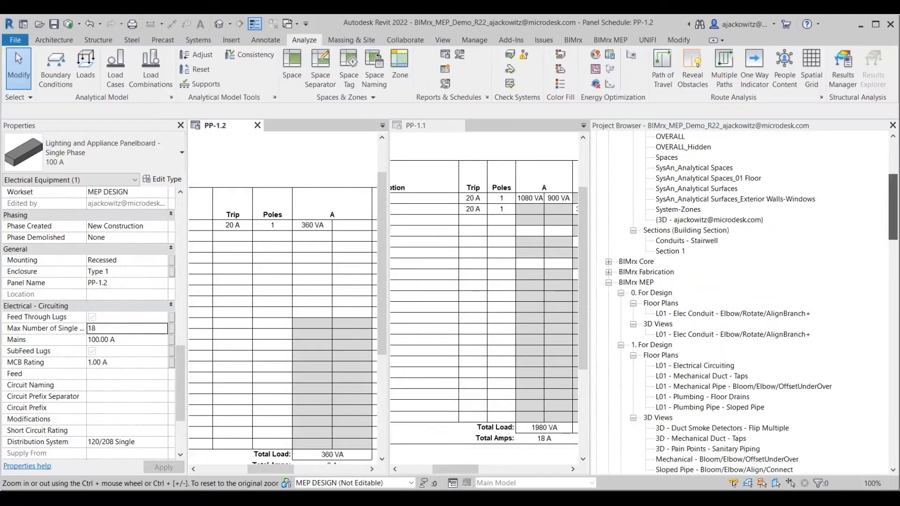
scroll(675, 366, down, 7)
double_click(675, 366)
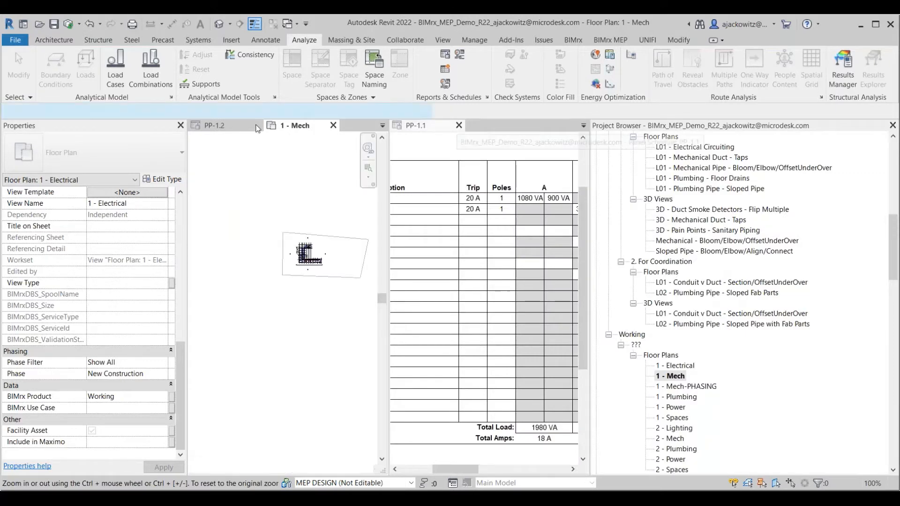
click(256, 127)
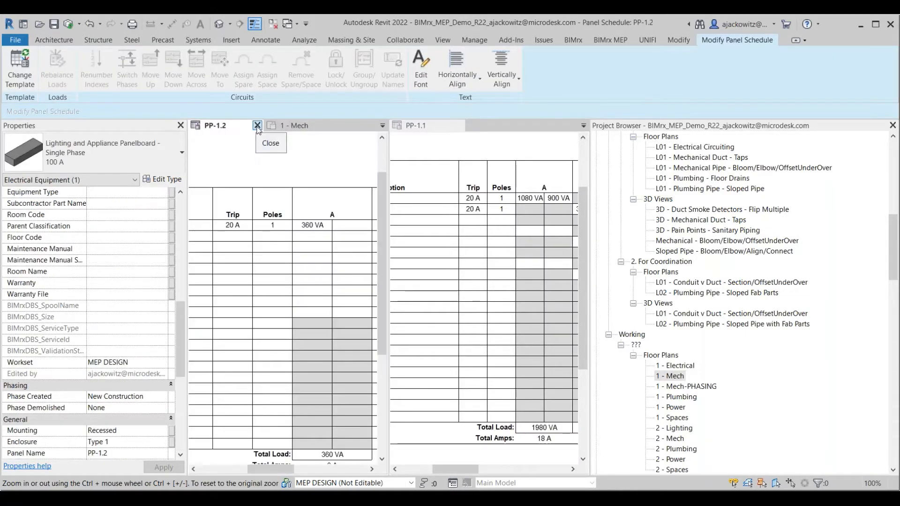
click(257, 126)
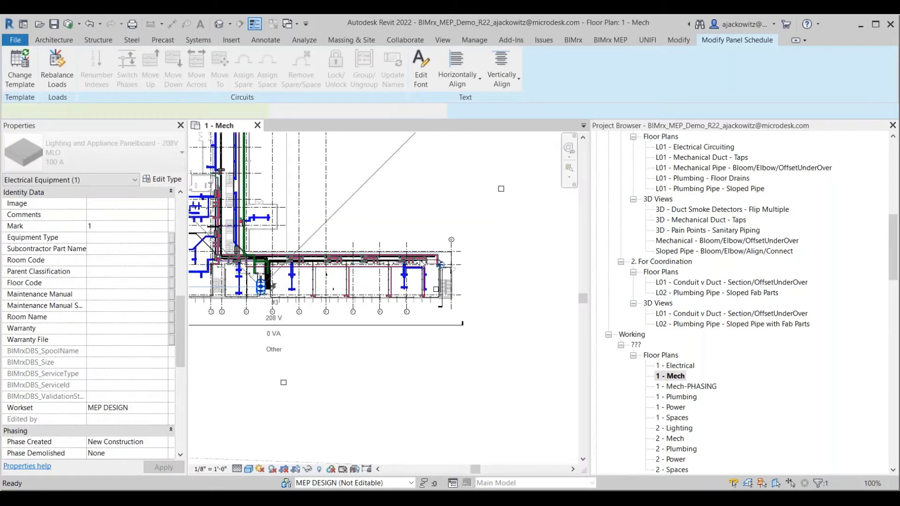
- Clear the equipment selection and examine the Audio Visual Devices category in the 1 - Mech plan's Visibility/Graphic Overrides
scroll(420, 258, down, 5)
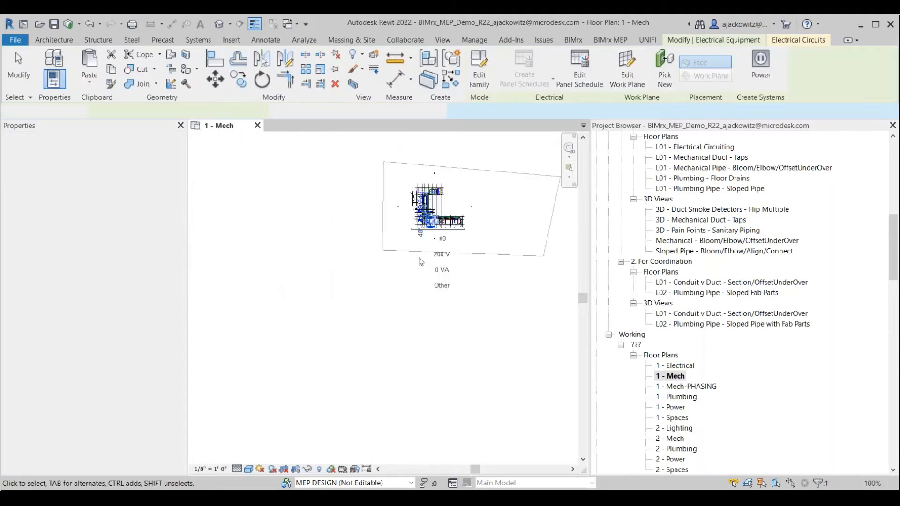
click(421, 262)
scroll(380, 277, up, 5)
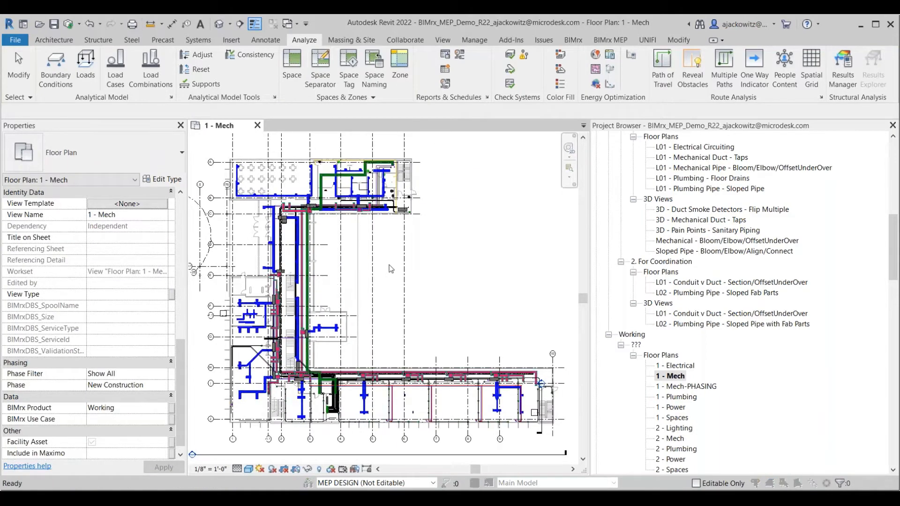
key(v)
key(g)
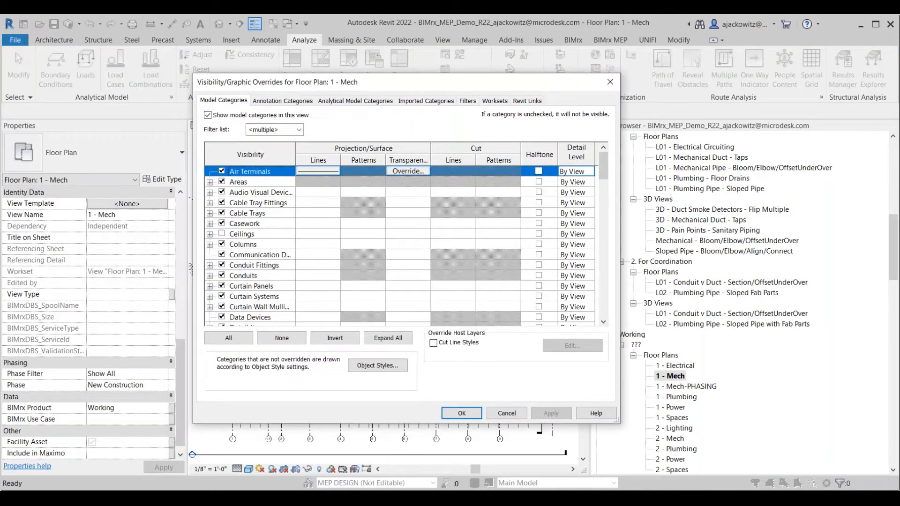
click(280, 192)
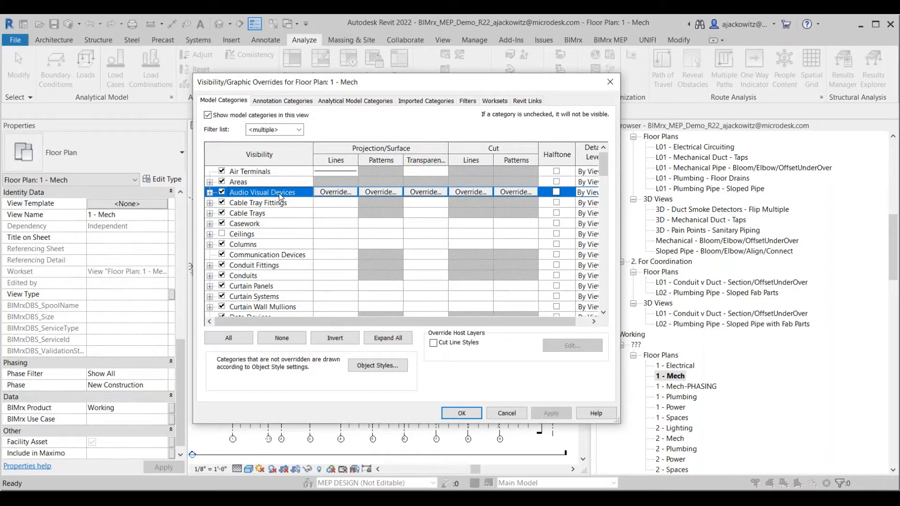
click(280, 194)
scroll(293, 271, down, 4)
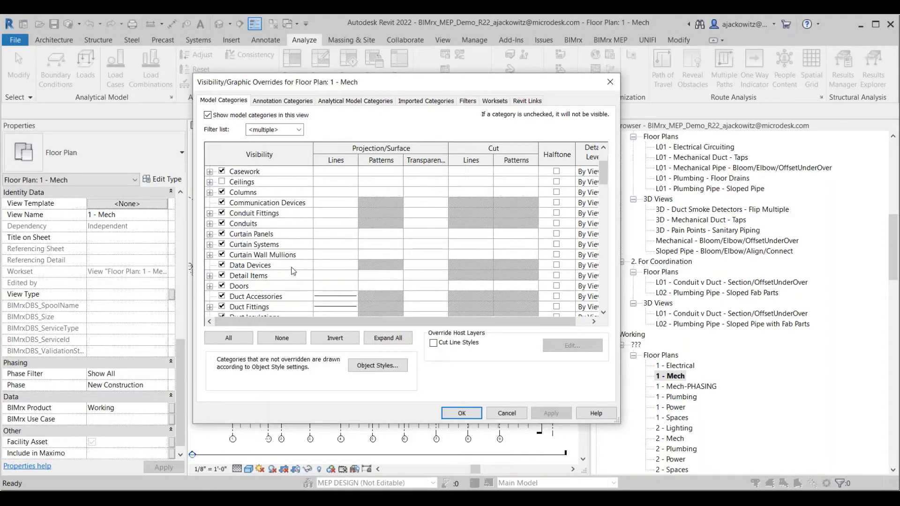
- Examine the model categories from Fire Protection through Food Service Equipment and Hardscape to Medical Equipment
scroll(292, 271, down, 2)
click(268, 286)
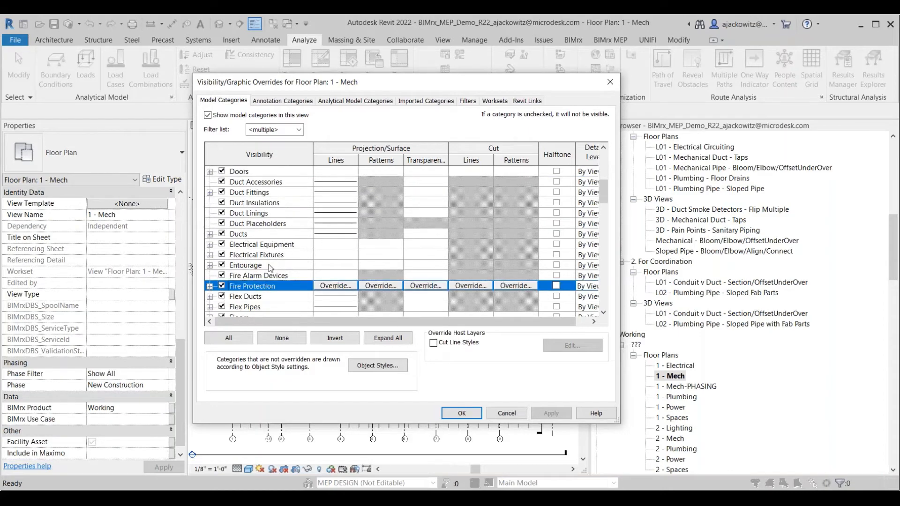
scroll(271, 266, down, 1)
scroll(269, 264, down, 3)
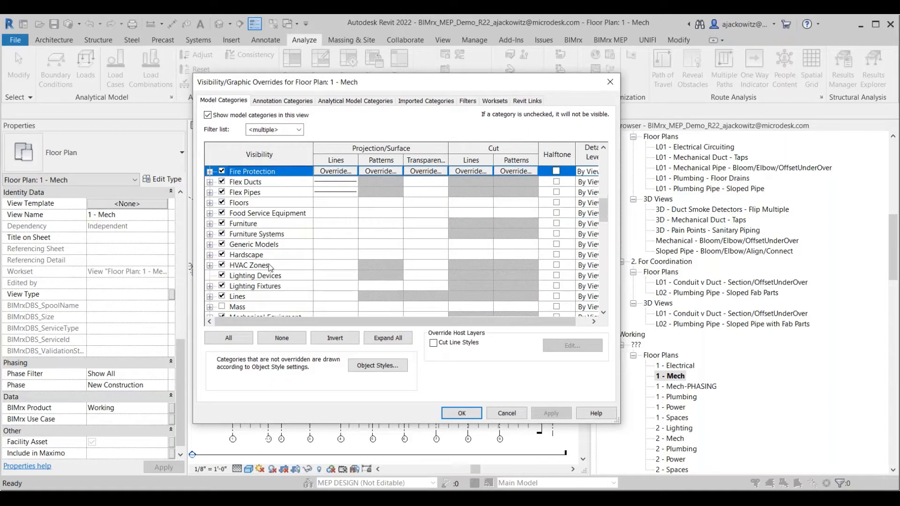
scroll(269, 264, down, 2)
click(270, 286)
scroll(269, 271, down, 3)
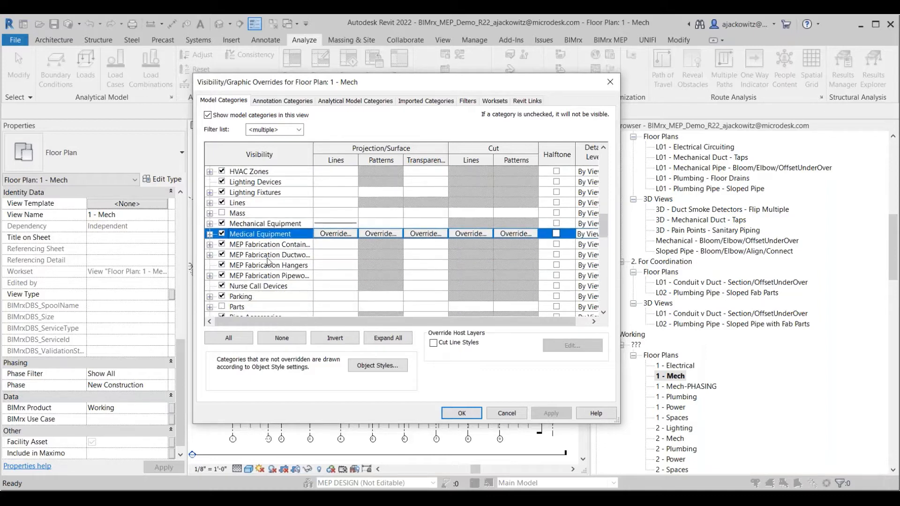
- Examine the remaining model categories, including Signage and Temporary Structures, down to Vertical Circulation
scroll(269, 262, down, 5)
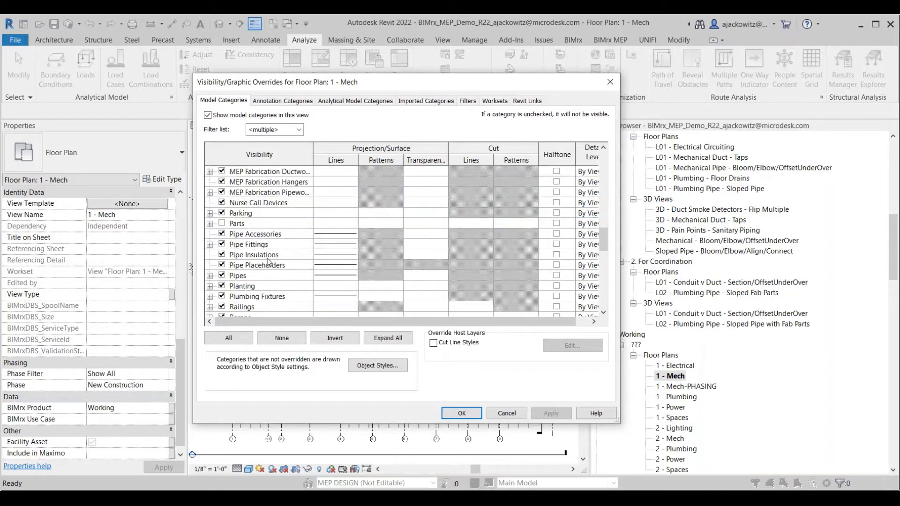
scroll(269, 261, down, 6)
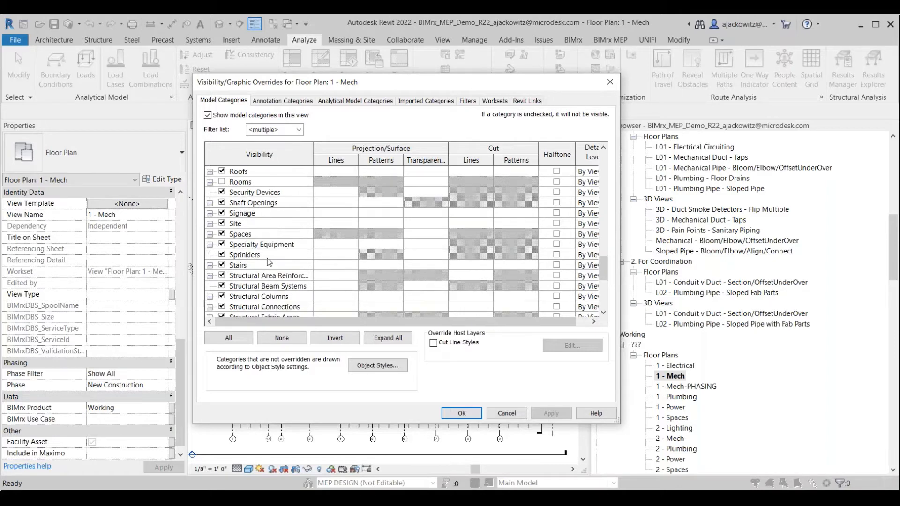
scroll(267, 261, down, 5)
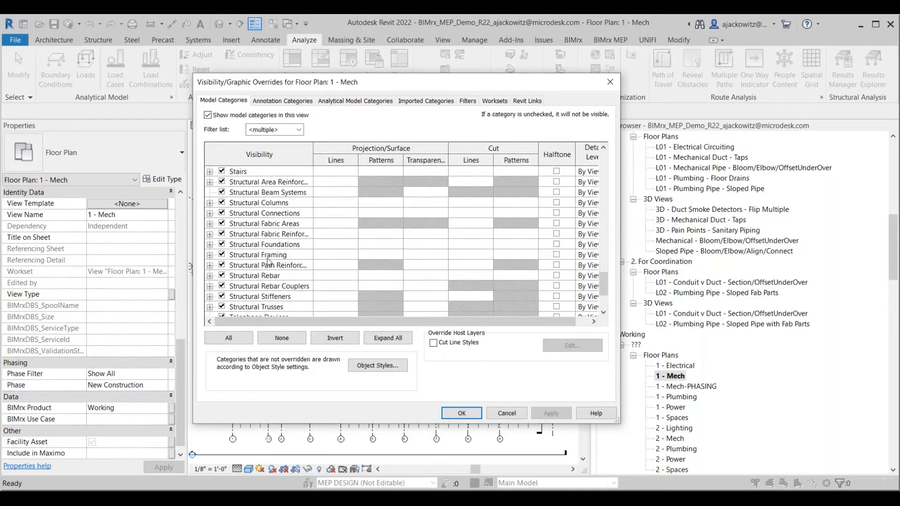
scroll(268, 262, down, 2)
click(274, 277)
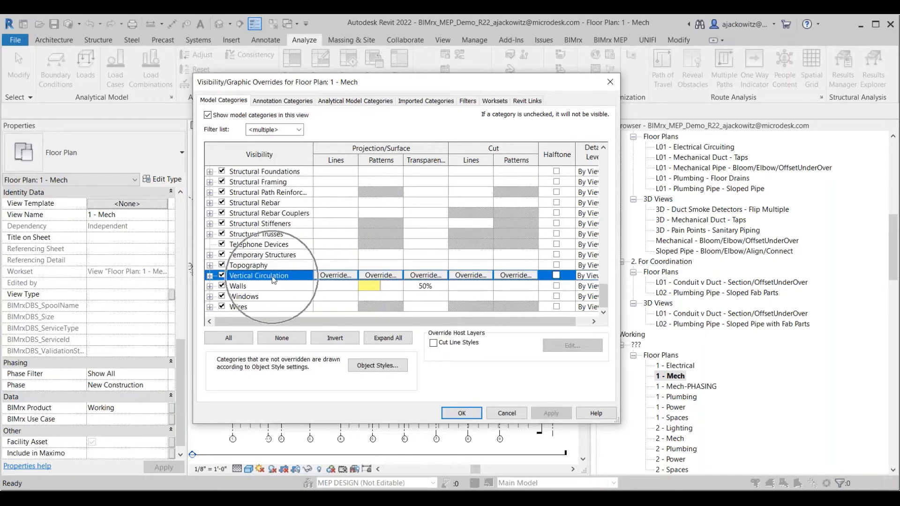
- Recheck the categories from Signage and Medical Equipment back up to Audio Visual Devices, and close the visibility settings without changes
scroll(270, 251, up, 9)
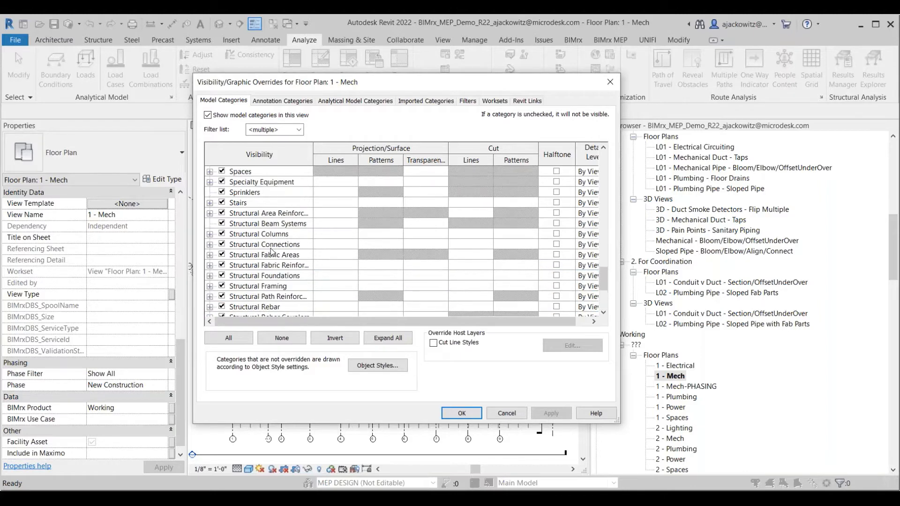
scroll(269, 252, up, 5)
scroll(269, 251, down, 5)
click(261, 267)
scroll(266, 232, up, 2)
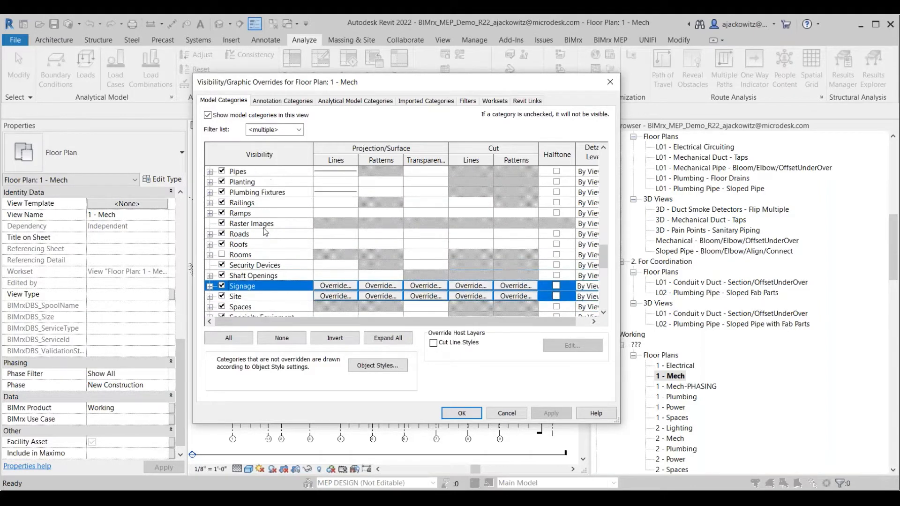
scroll(263, 228, up, 6)
click(262, 224)
scroll(265, 217, up, 5)
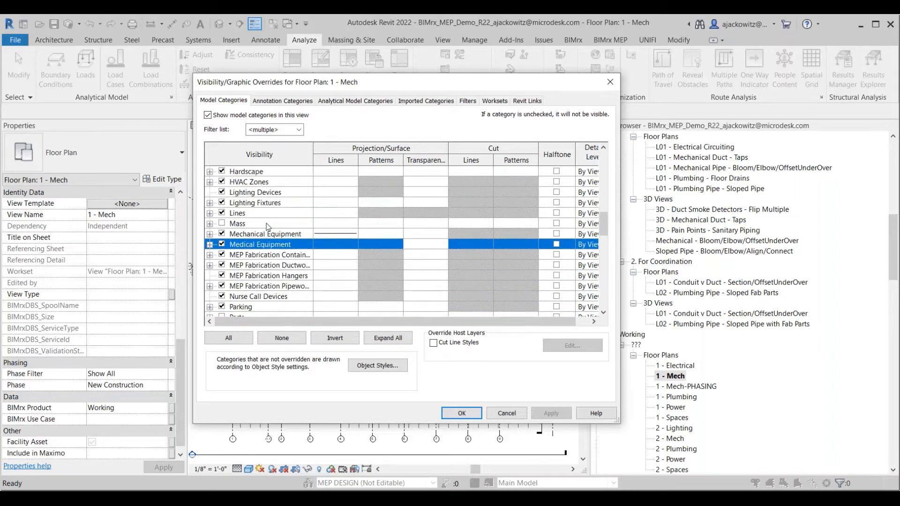
click(267, 217)
scroll(266, 218, up, 8)
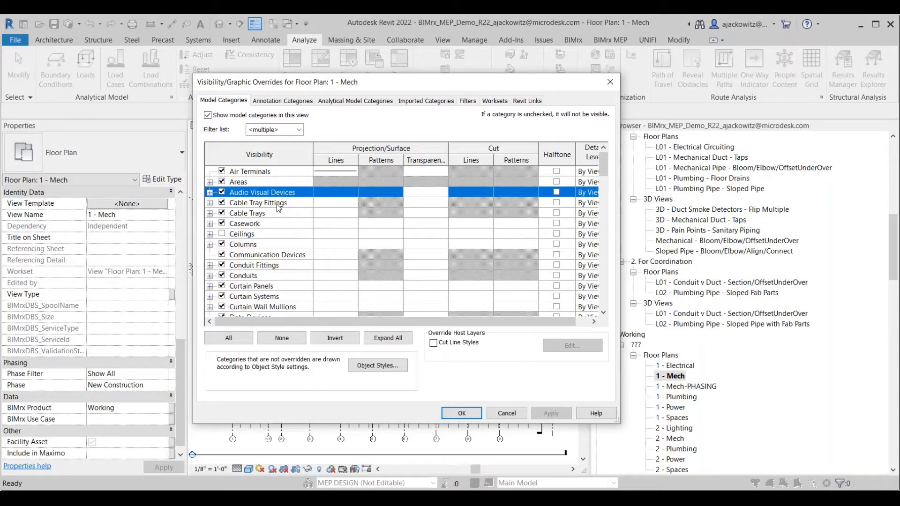
click(611, 82)
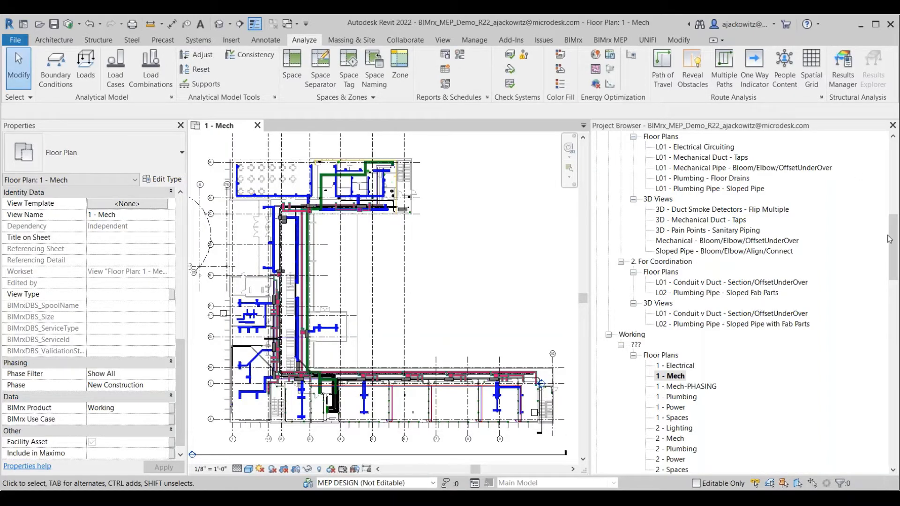
- Open the 1 - Power floor plan, close 1 - Mech, and view the conduit runs up close
mouse_move(892, 241)
mouse_down()
mouse_move(895, 224)
mouse_move(894, 252)
mouse_up()
click(680, 366)
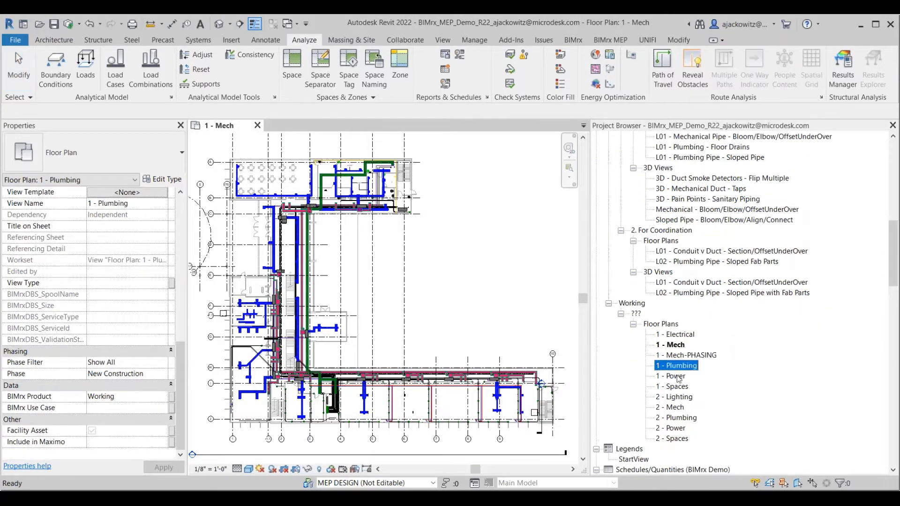
double_click(678, 377)
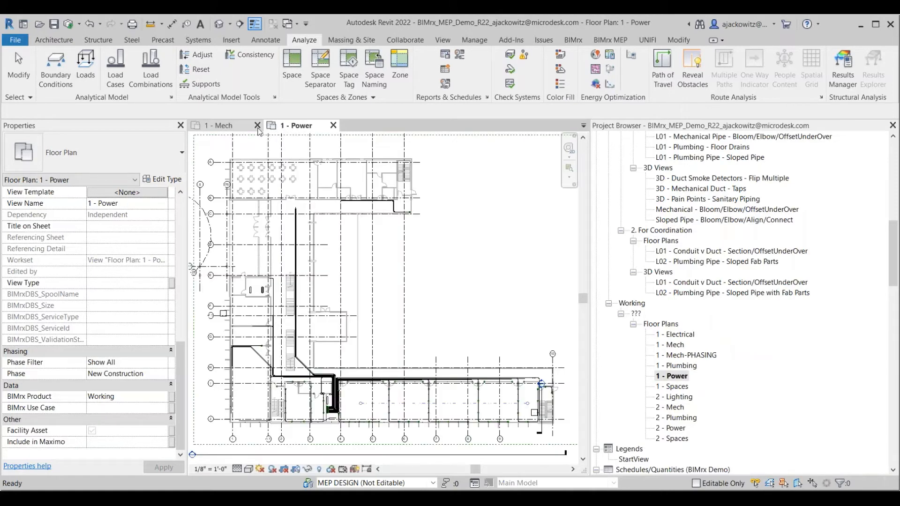
click(258, 126)
scroll(359, 288, up, 5)
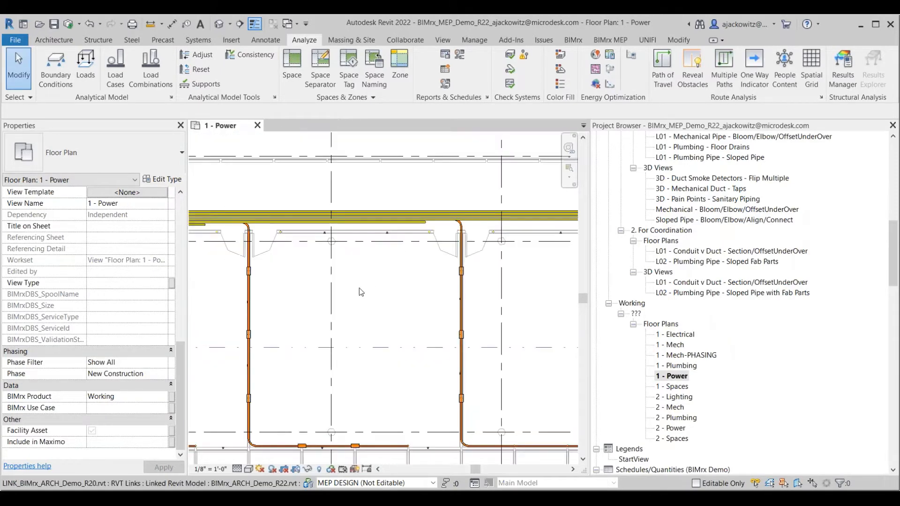
- Open the 1 - Electrical floor plan, close 1 - Power, and inspect a wall-mounted duplex receptacle's properties
click(670, 334)
double_click(669, 334)
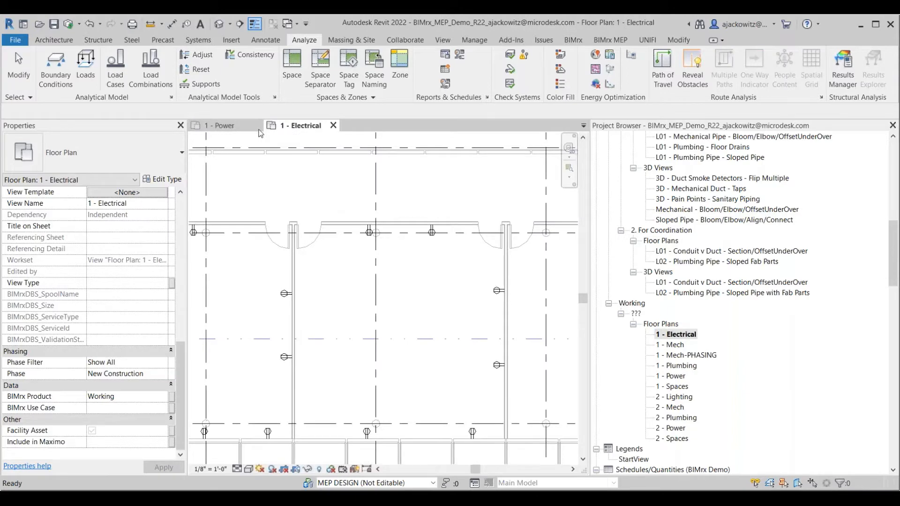
click(257, 125)
click(365, 234)
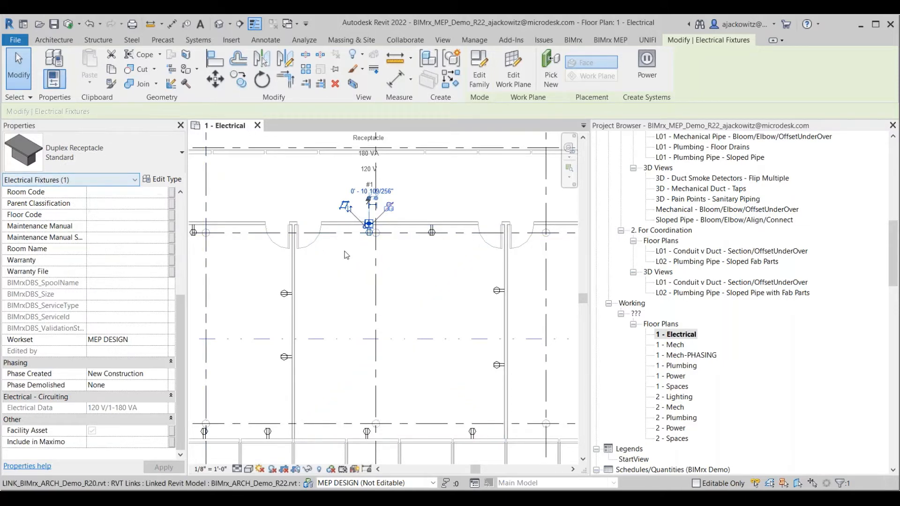
middle_drag(346, 255, 332, 258)
key(Escape)
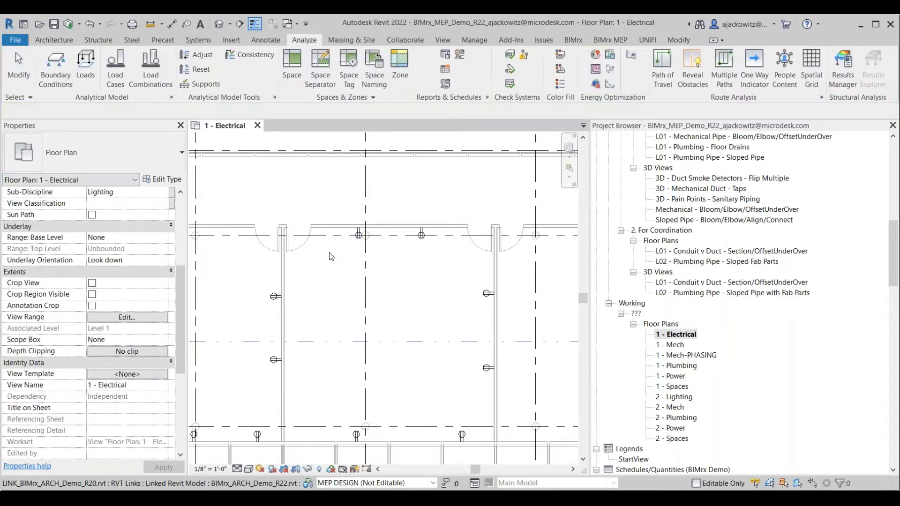
- Examine the Communication Devices and Data Devices categories in the 1 - Electrical plan's Visibility/Graphic Overrides and close it without changes
key(v)
key(v)
click(270, 255)
scroll(267, 252, down, 5)
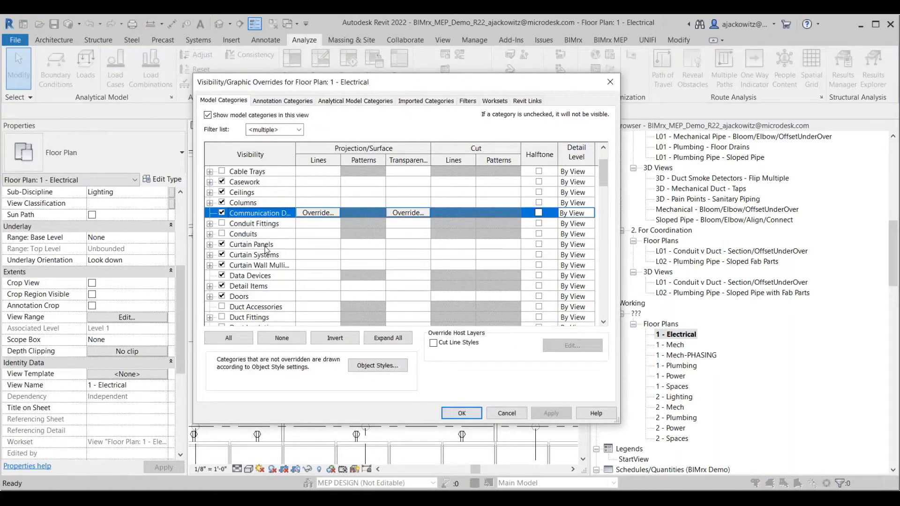
click(266, 249)
scroll(266, 249, down, 4)
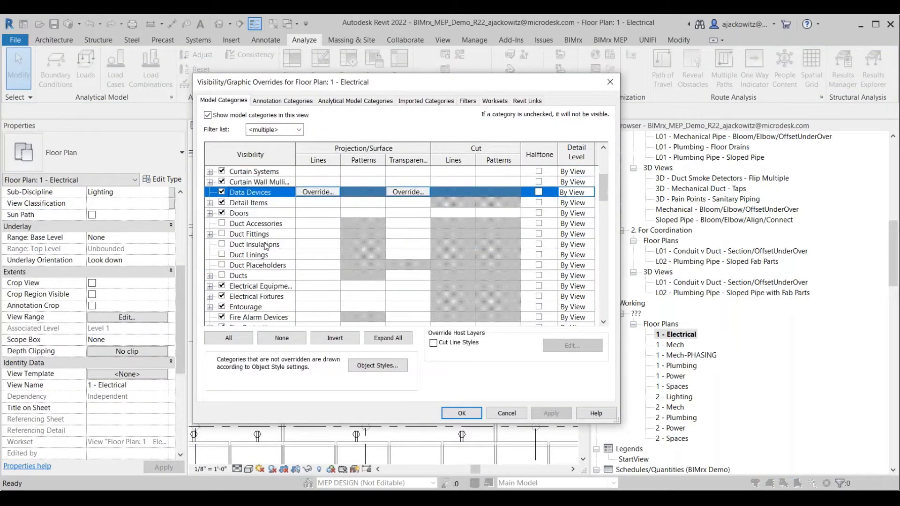
click(609, 82)
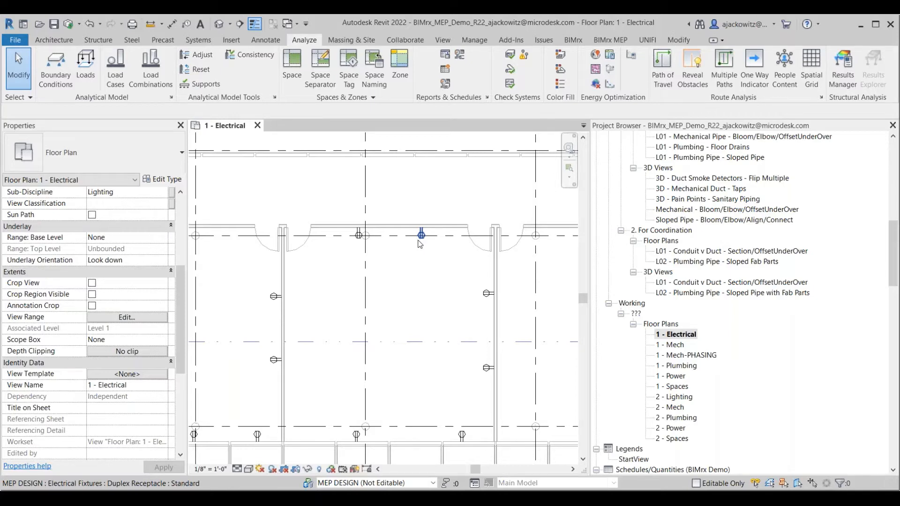
- Create a similar duplex receptacle from the wall-mounted one, placed on a face in the room about 4'-0" from the horizontal grid line
scroll(419, 242, up, 5)
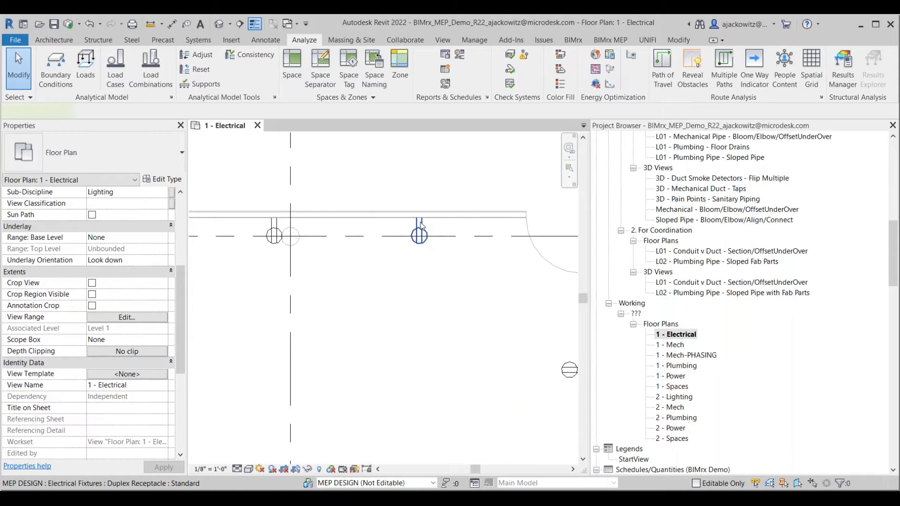
click(421, 224)
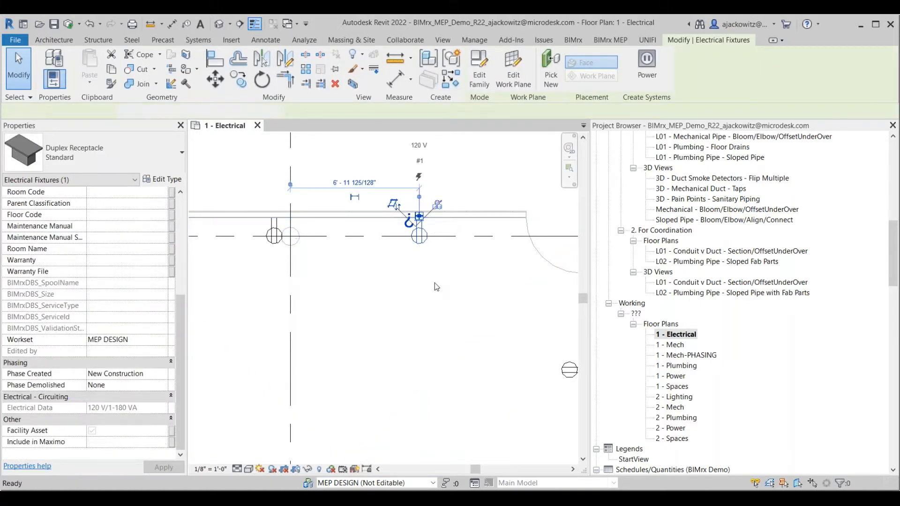
key(c)
key(s)
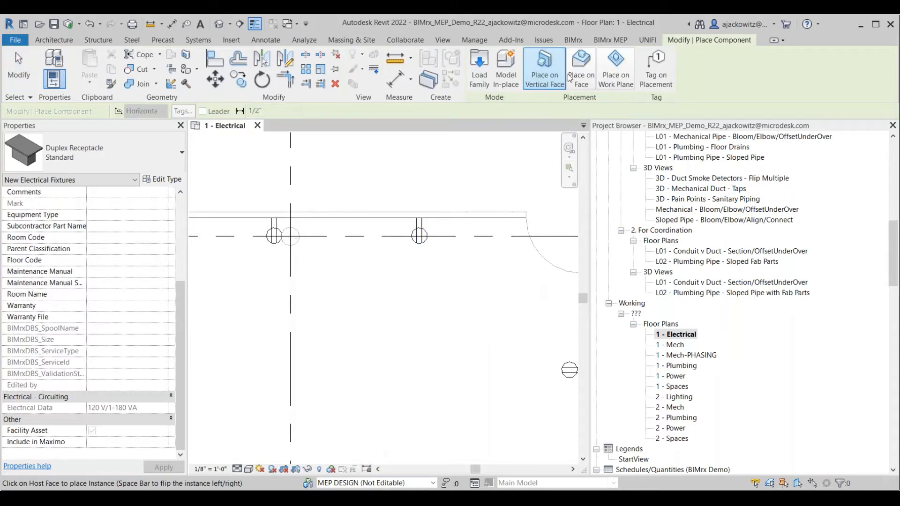
click(571, 75)
scroll(420, 314, up, 4)
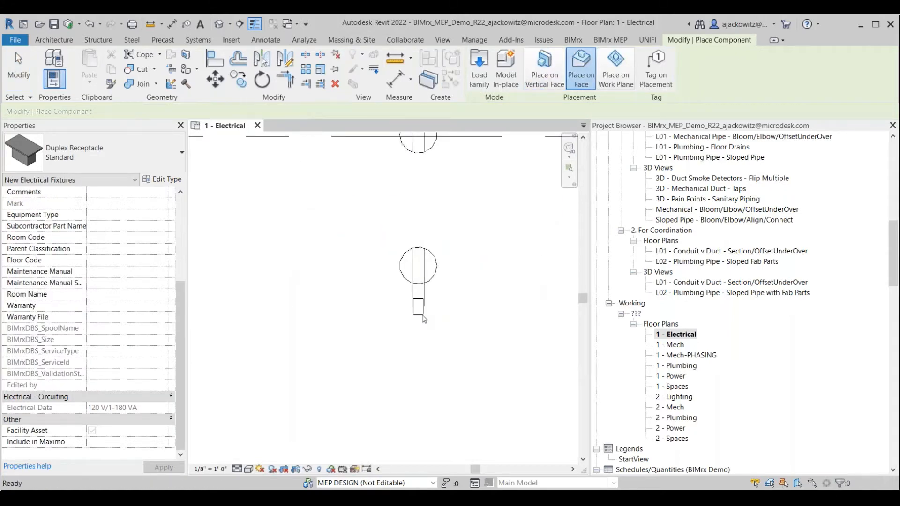
key(Escape)
scroll(419, 314, down, 2)
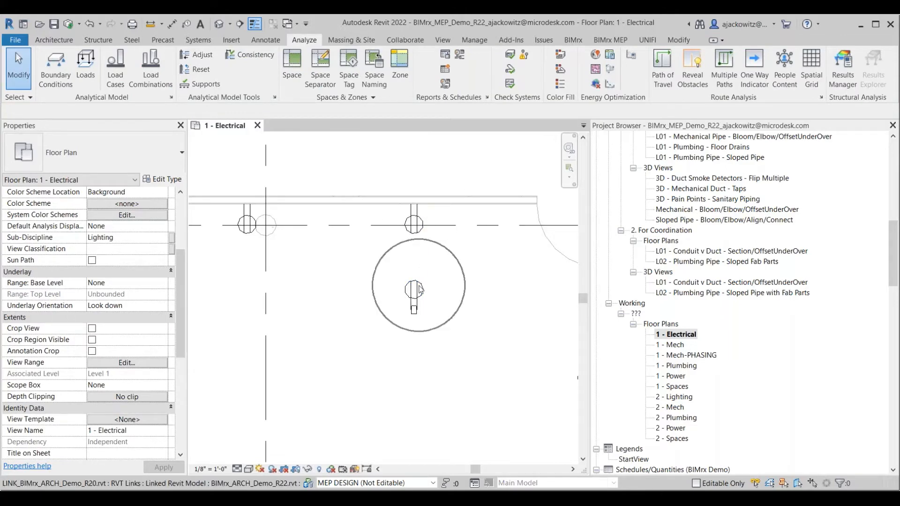
- Delete the face-placed duplex receptacle standing in the open room
click(420, 291)
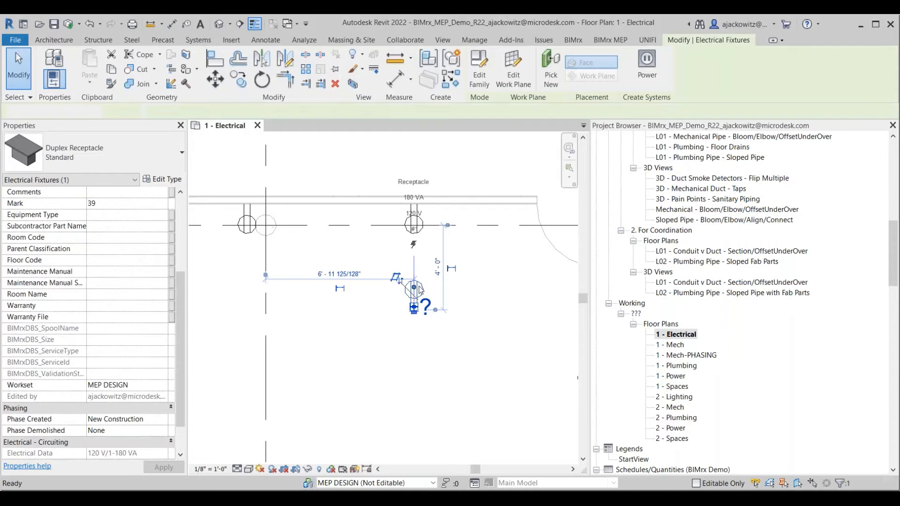
key(Escape)
scroll(408, 290, down, 2)
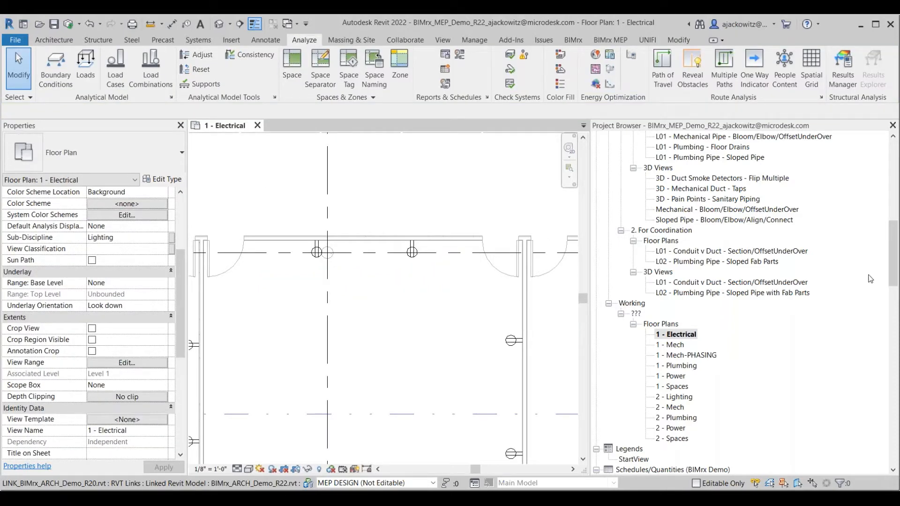
- Place a Standard Lighting-Fixture_A on the wall's vertical face between the two receptacles, about 3'-10" from the vertical grid line
click(894, 278)
drag(894, 279, 889, 425)
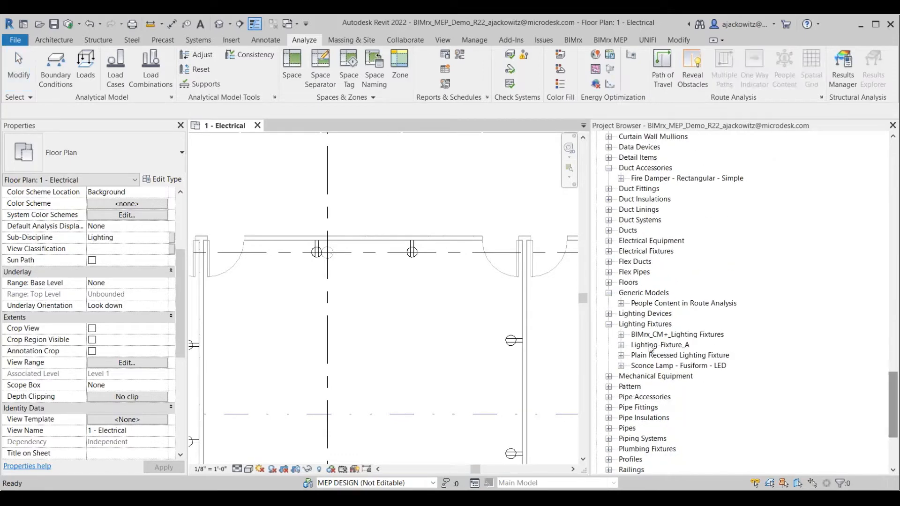
double_click(650, 346)
click(659, 353)
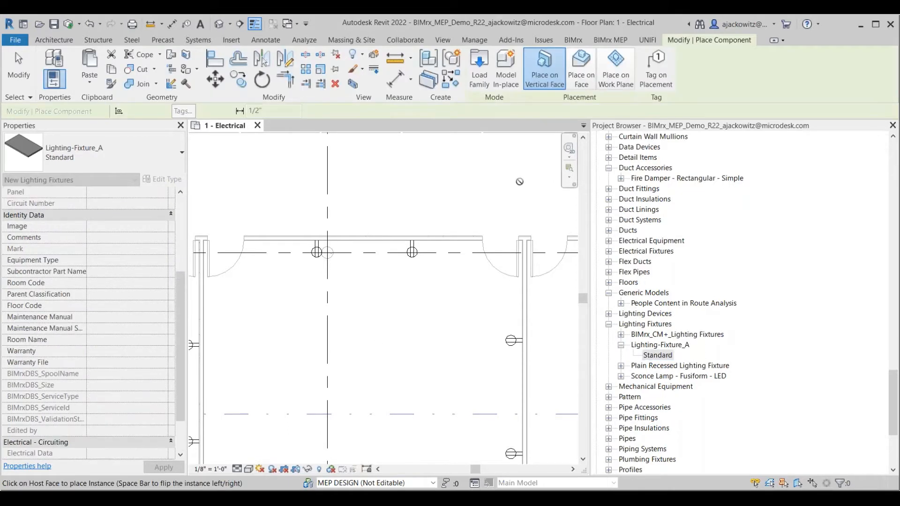
scroll(375, 241, up, 3)
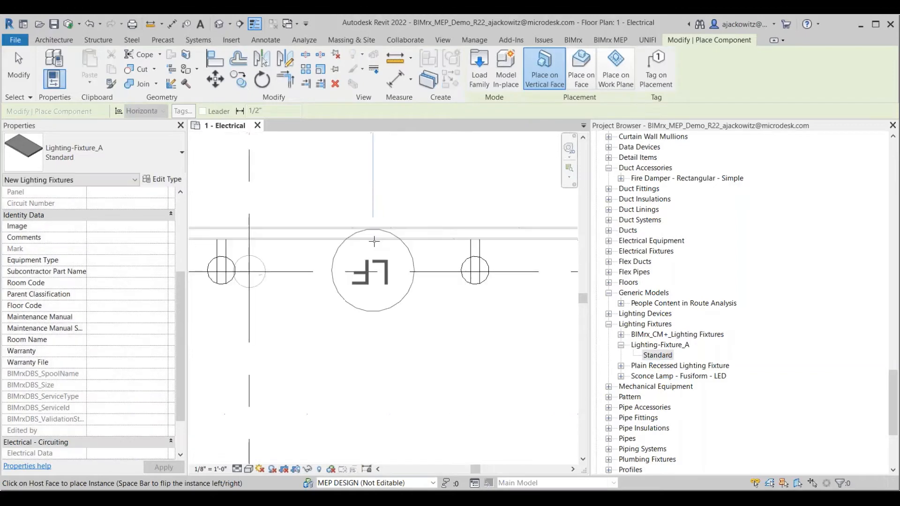
scroll(375, 242, down, 2)
click(375, 242)
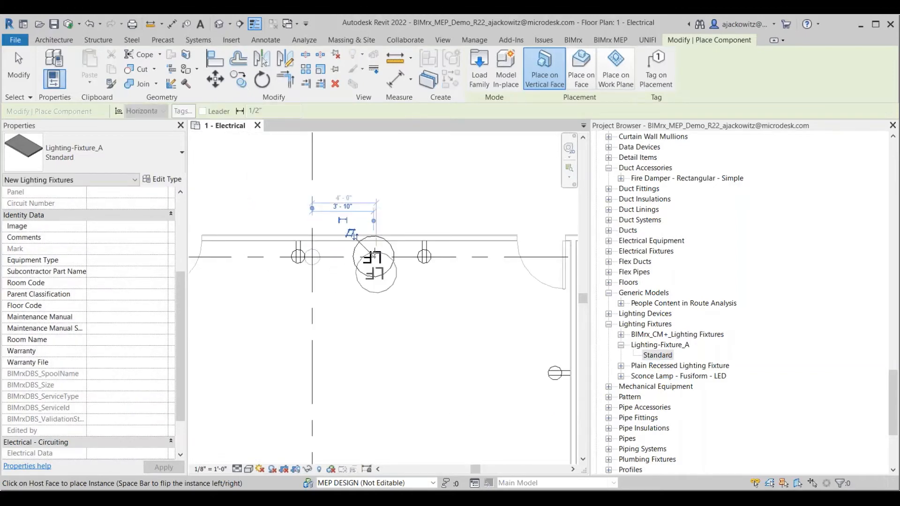
- Place a second Lighting-Fixture_A with Place on Face in the room, in line with the wall fixture and about 6'-0" from the horizontal grid line
click(575, 81)
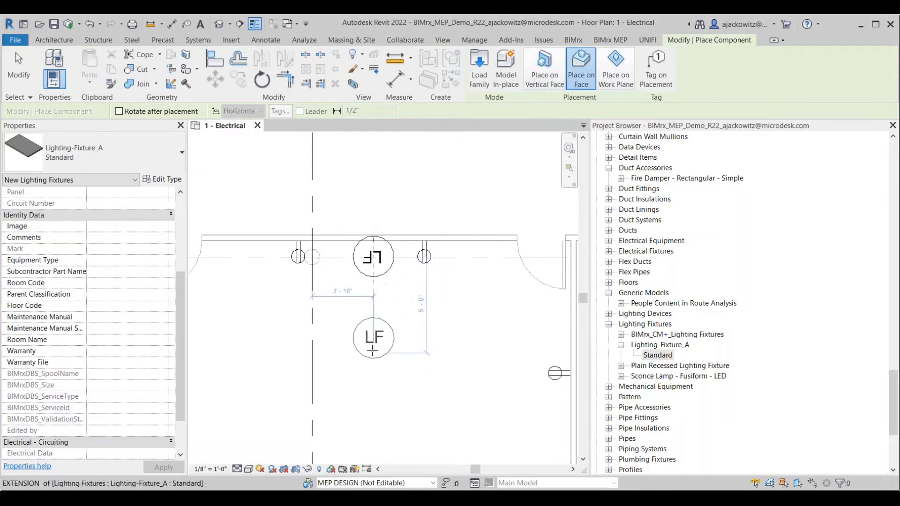
click(379, 355)
key(Escape)
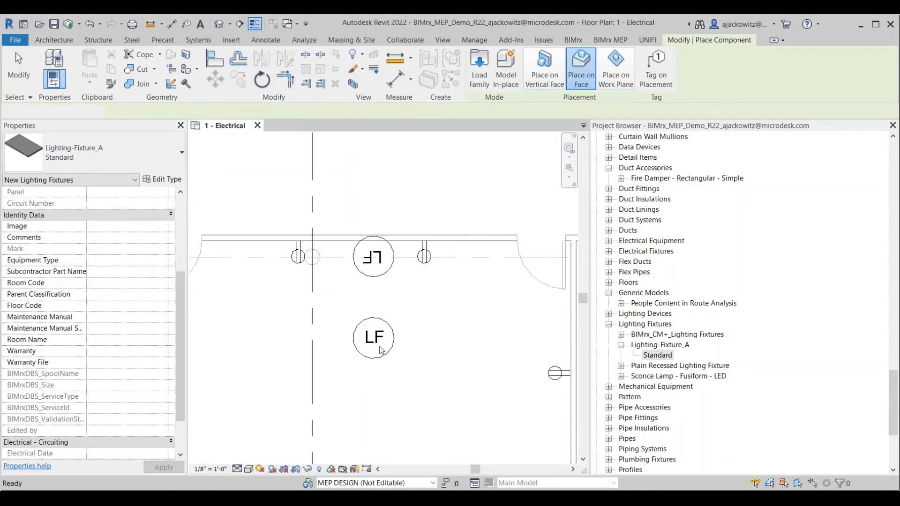
key(Escape)
scroll(382, 348, down, 3)
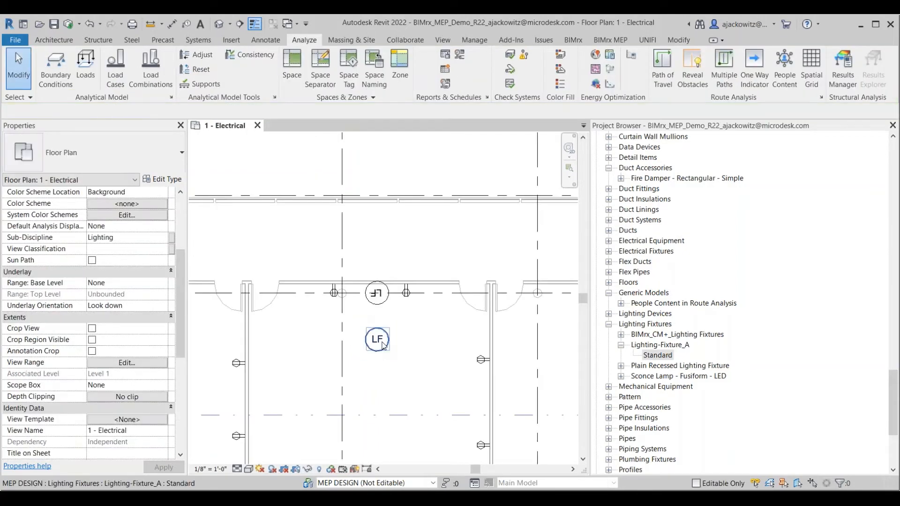
- Compare the symbol orientation and properties of the face-placed lighting fixture with those of the wall-hosted one
click(383, 345)
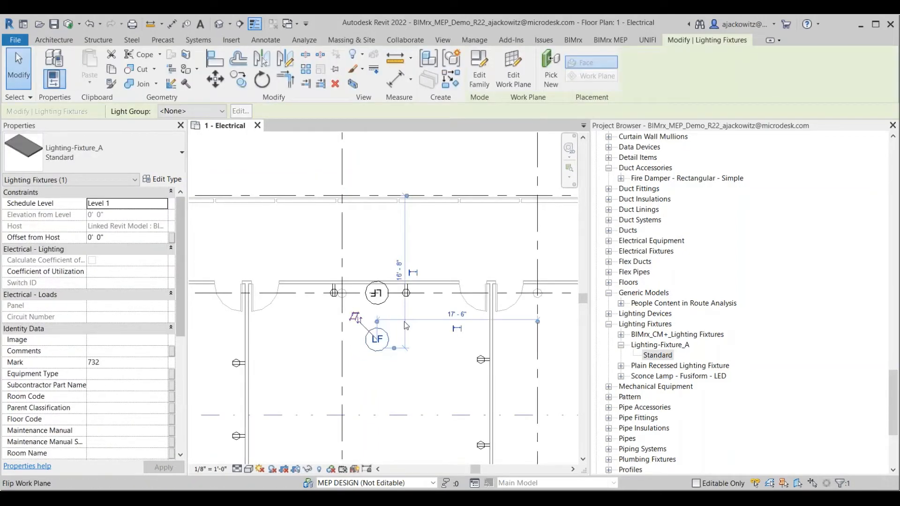
key(Escape)
scroll(380, 339, up, 3)
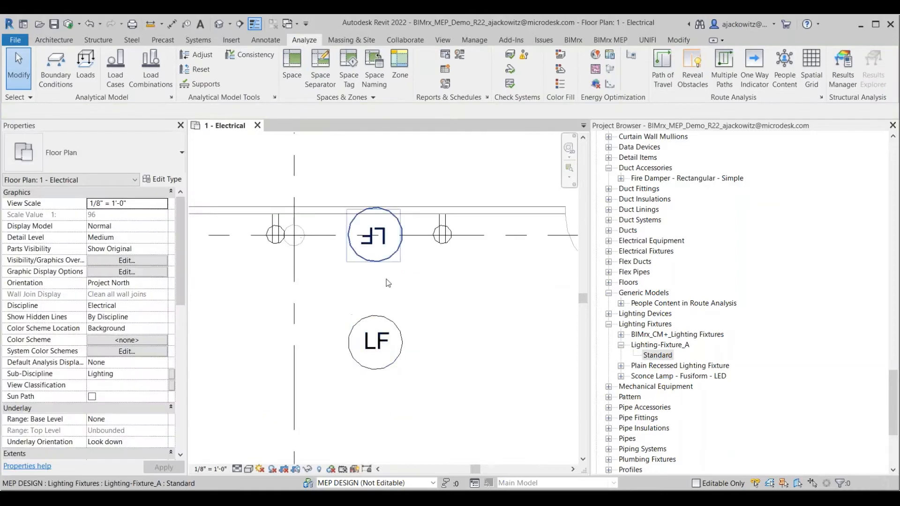
scroll(373, 255, down, 2)
scroll(373, 258, down, 1)
click(374, 258)
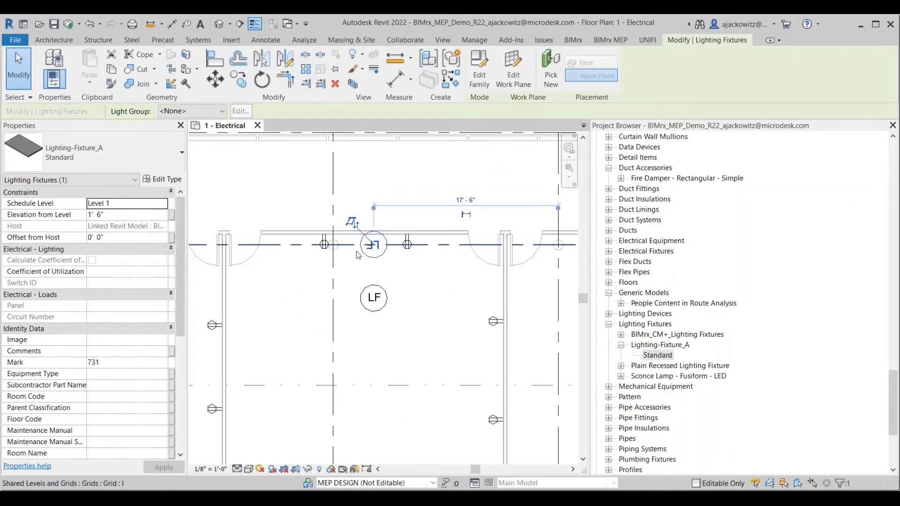
ctrl+click(373, 299)
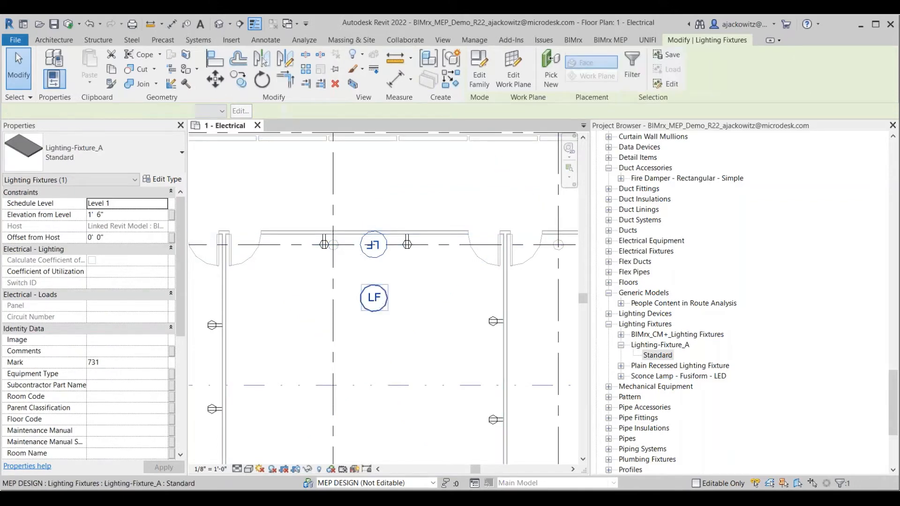
key(Escape)
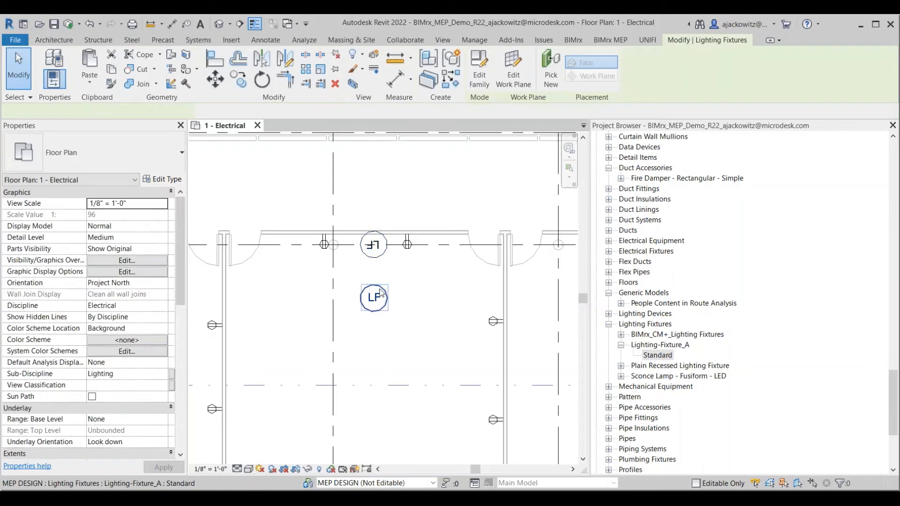
- Delete both Lighting-Fixture_A instances, the one in the room and the one on the wall
key(Delete)
click(370, 248)
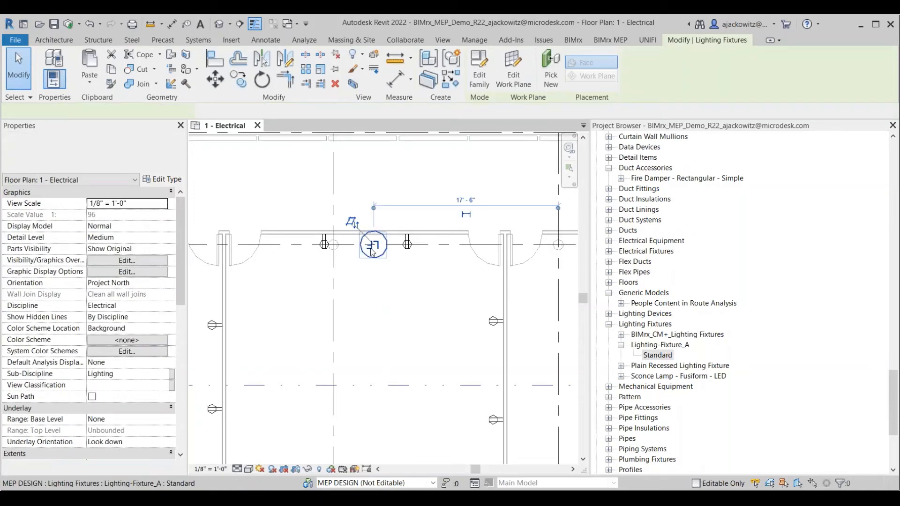
key(Delete)
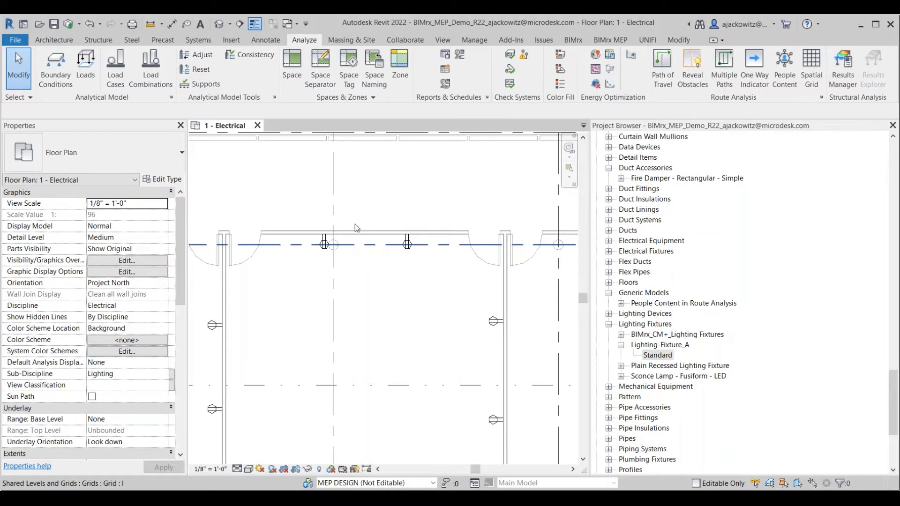
scroll(409, 231, down, 2)
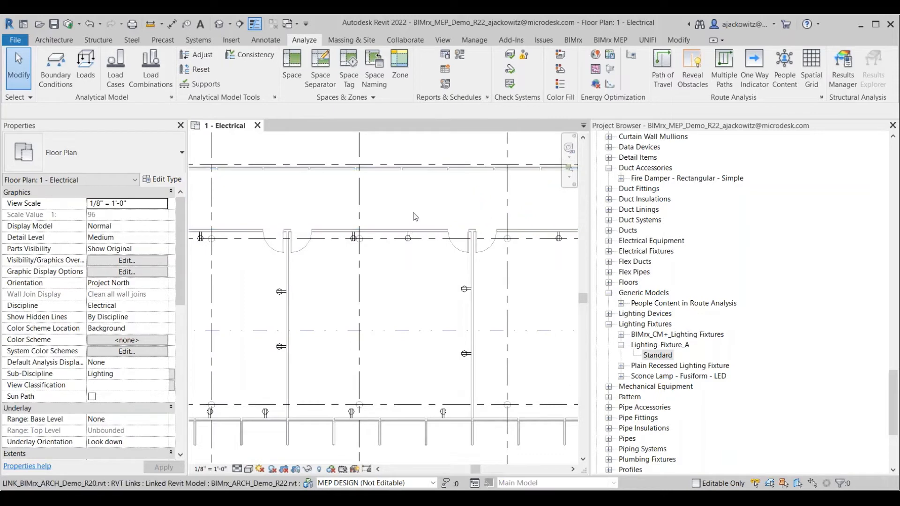
middle_drag(417, 197, 407, 224)
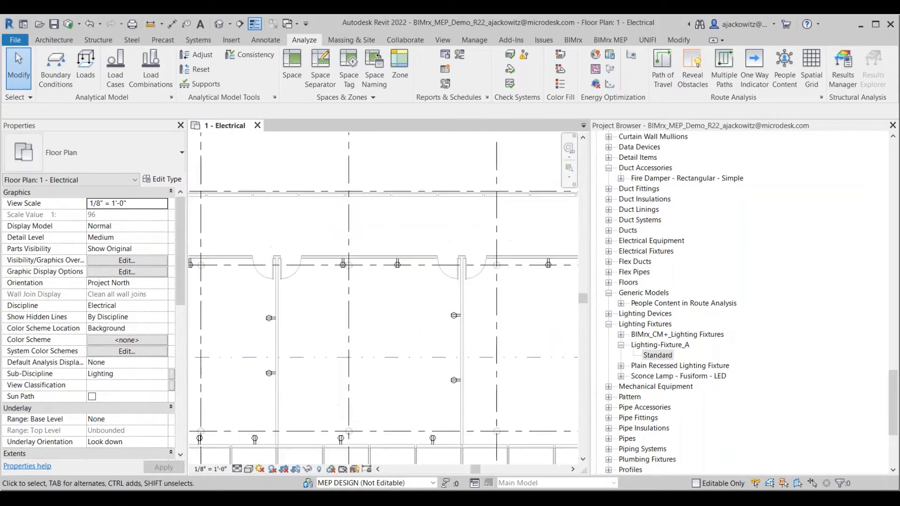
scroll(406, 223, down, 1)
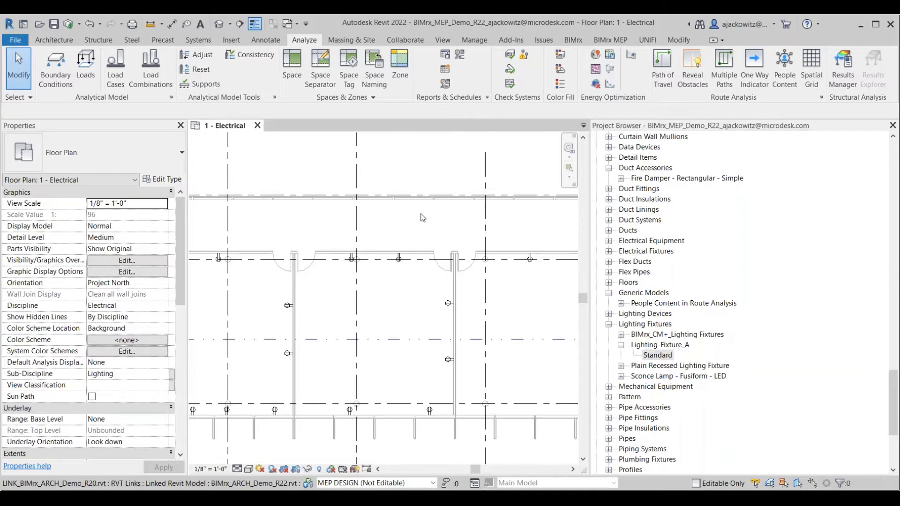
- Open the 1 - Mech floor plan and close the 1 - Electrical plan
drag(895, 403, 894, 174)
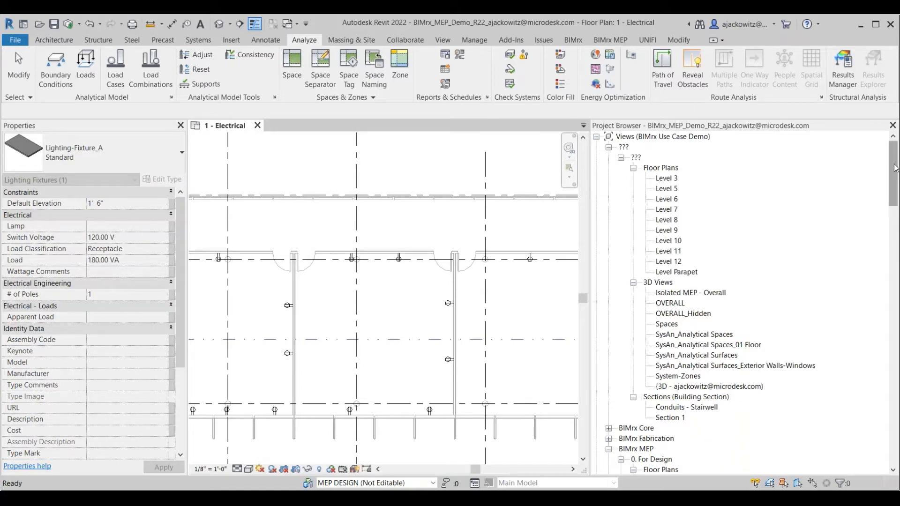
drag(896, 168, 895, 252)
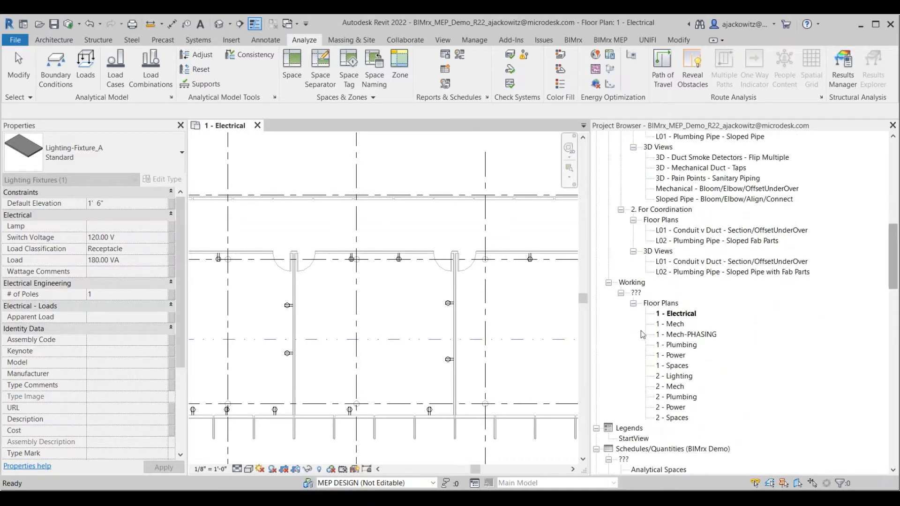
double_click(675, 324)
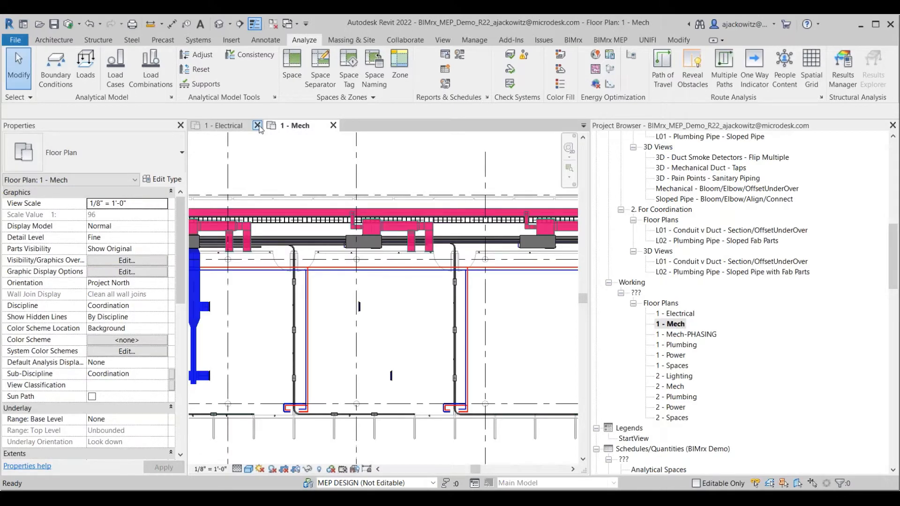
click(257, 126)
- Examine the rectangular ducts, mitered elbows and tap branches around the Instruction 117 space in the 1 - Mech plan
scroll(328, 260, down, 5)
scroll(329, 259, up, 5)
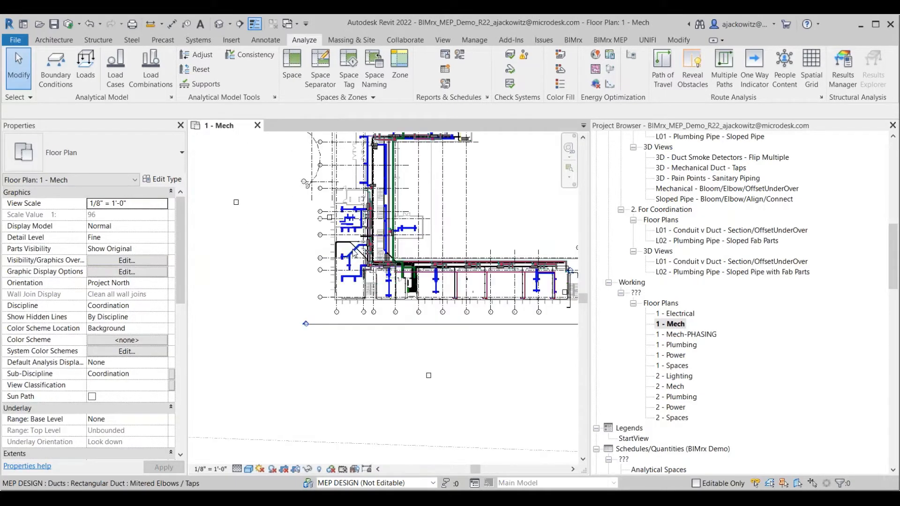
scroll(366, 212, up, 2)
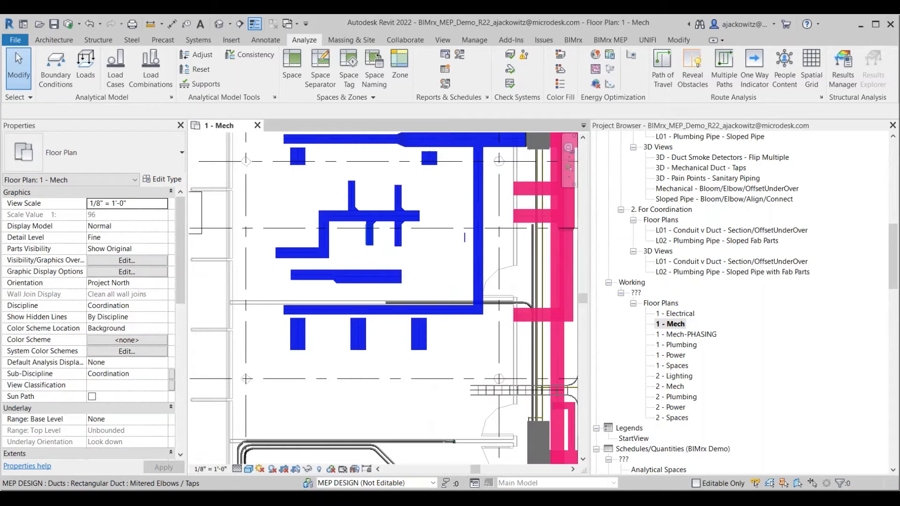
scroll(367, 212, up, 2)
middle_drag(366, 212, 354, 252)
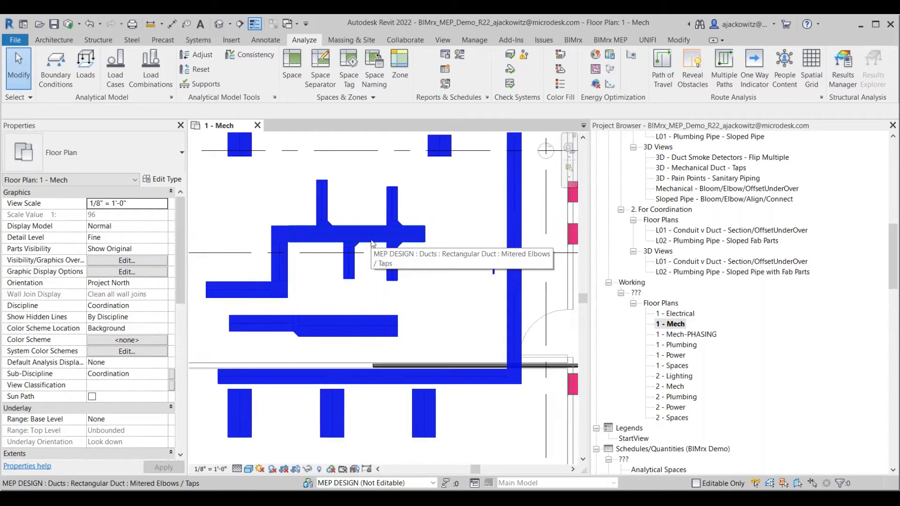
scroll(372, 237, down, 3)
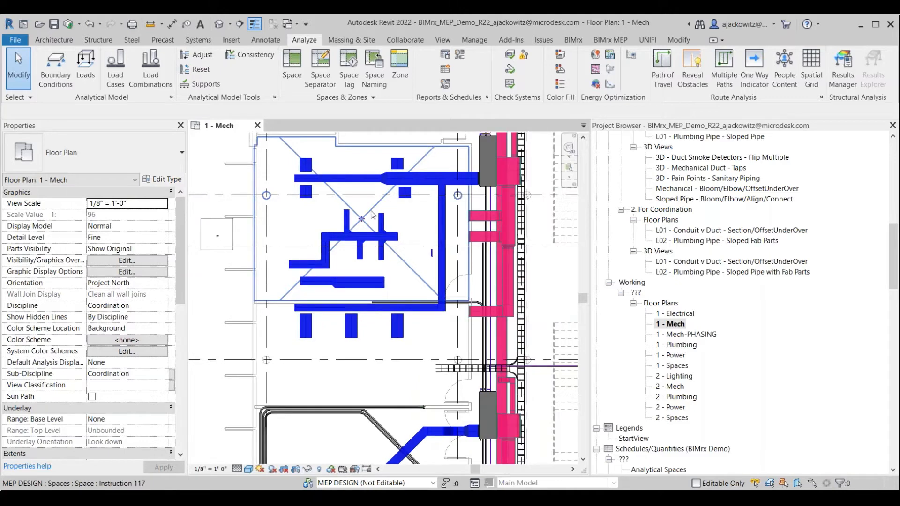
scroll(336, 253, up, 2)
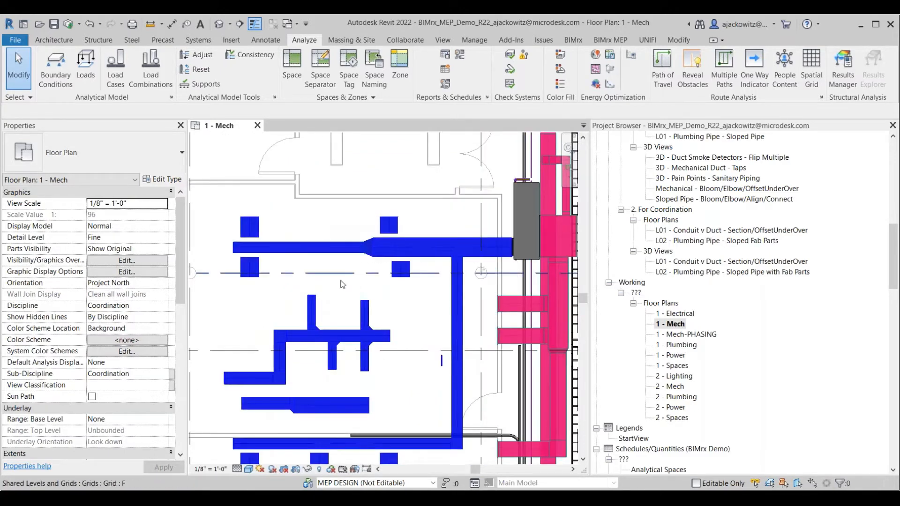
scroll(306, 255, down, 1)
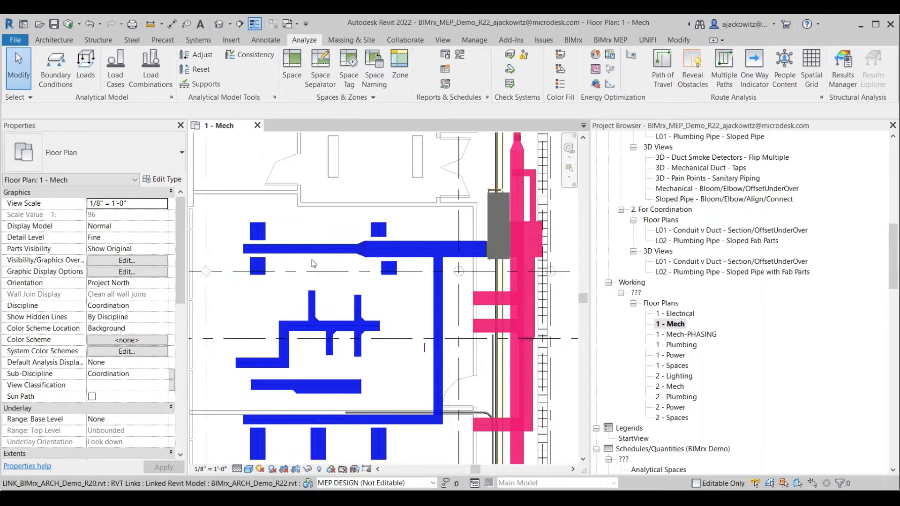
middle_drag(311, 260, 326, 236)
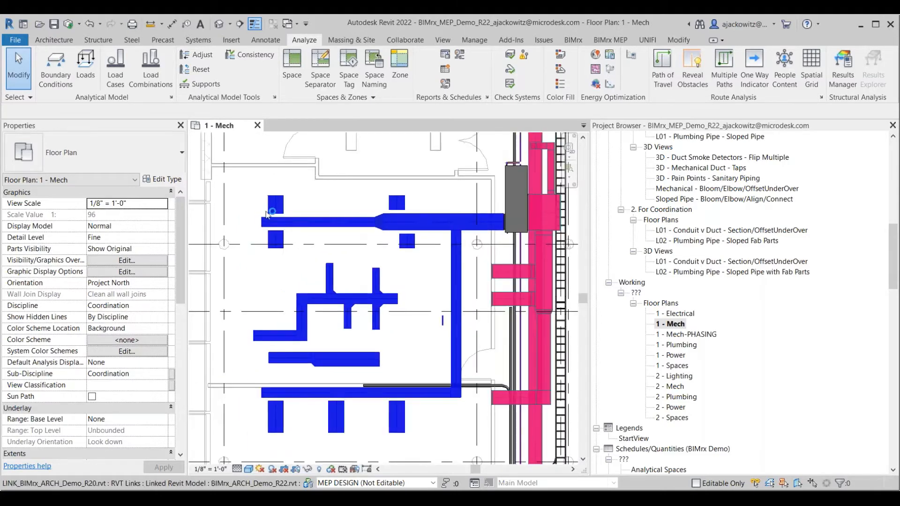
scroll(277, 213, up, 2)
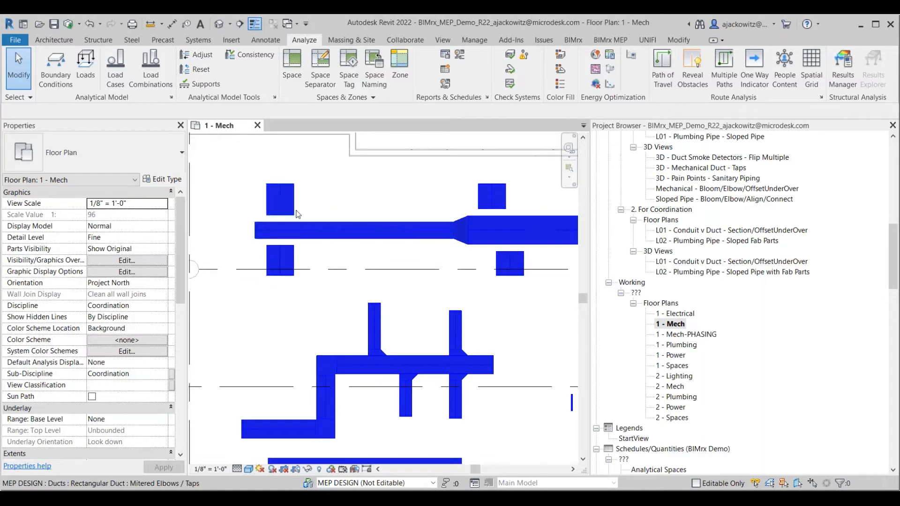
- Select the long supply duct run leading to the gray equipment unit to review its shared properties, and clear the selection
scroll(293, 220, down, 3)
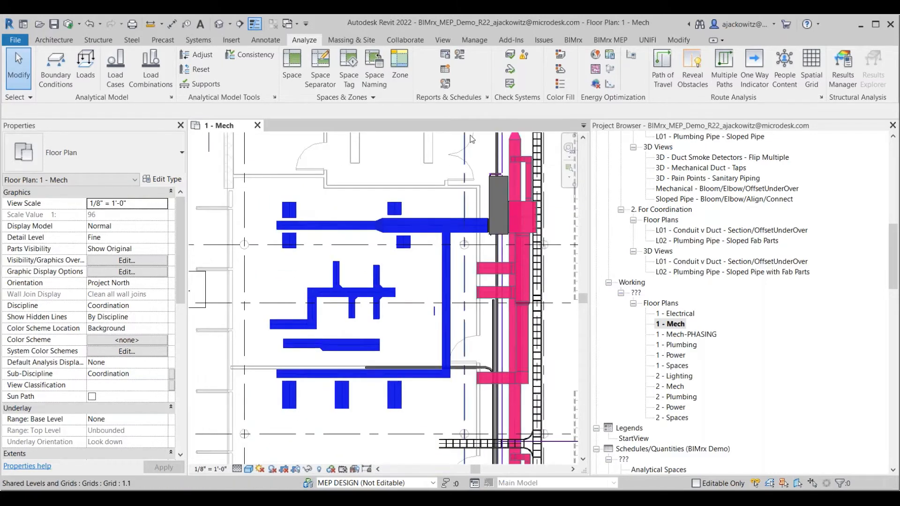
key(Tab)
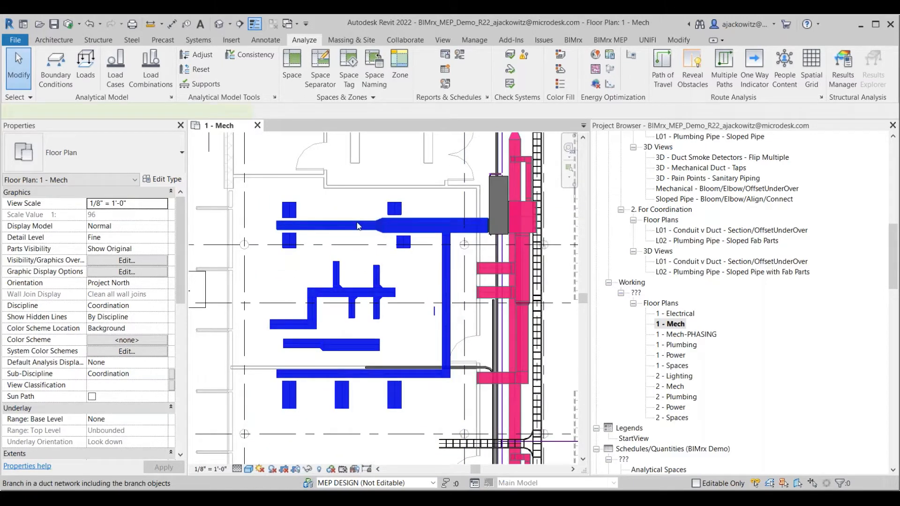
click(357, 226)
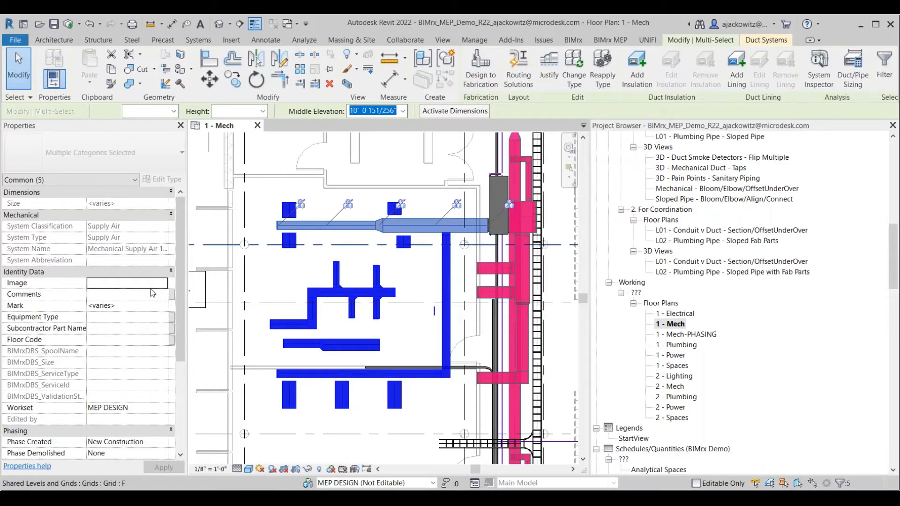
key(Escape)
scroll(389, 214, up, 2)
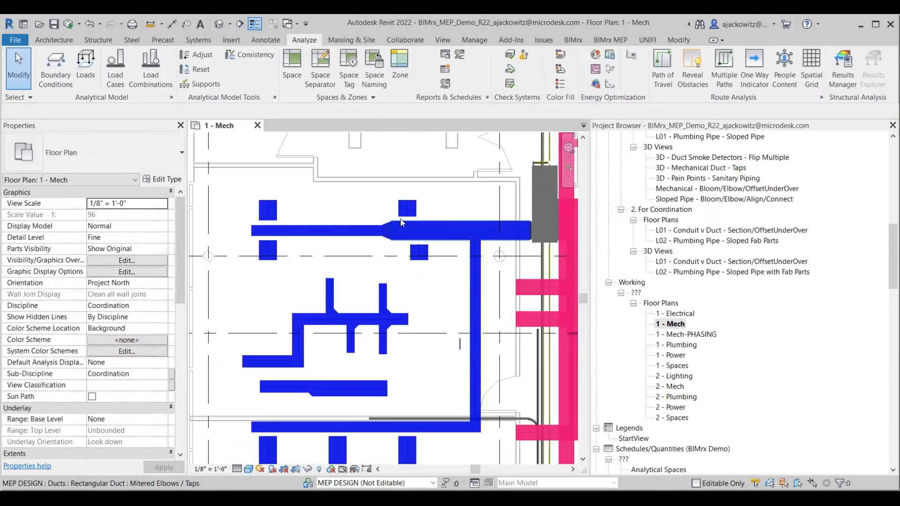
- Examine the offset supply duct network in the middle of the room and the beveled taps on its main duct
scroll(394, 229, down, 2)
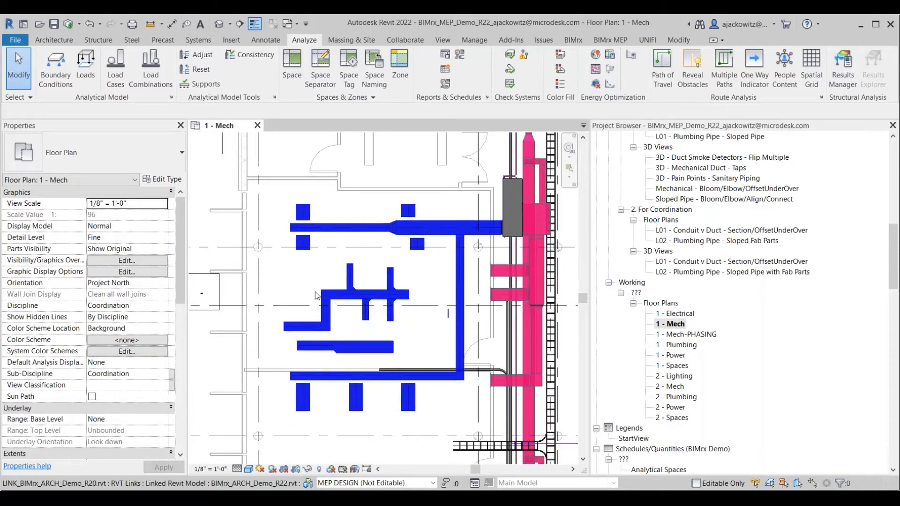
scroll(345, 297, up, 2)
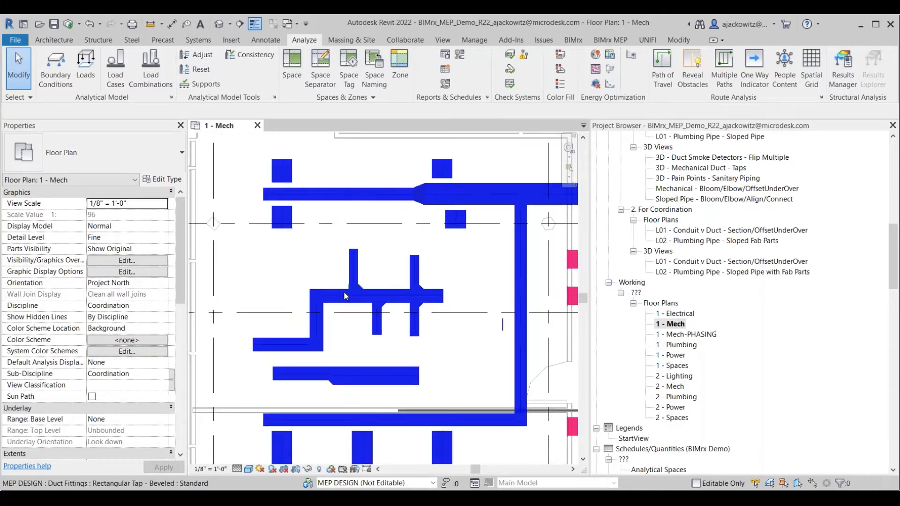
middle_drag(345, 297, 317, 286)
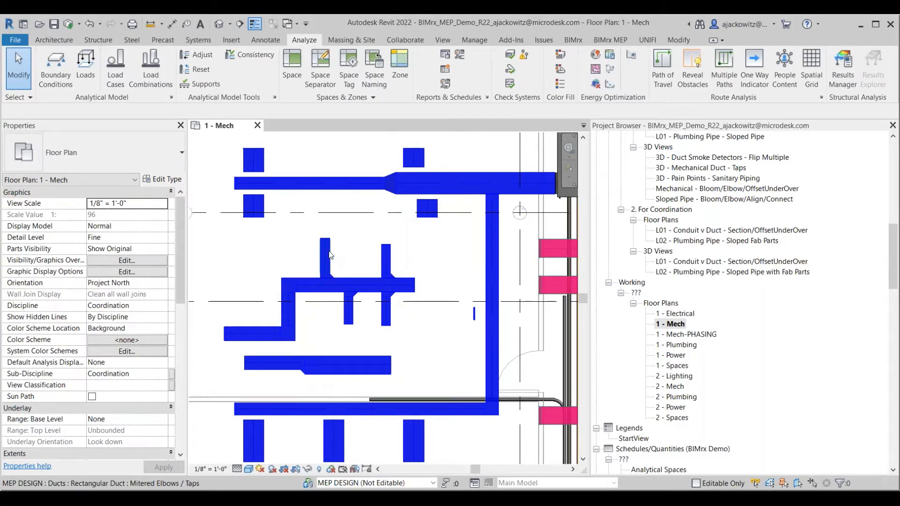
scroll(330, 256, down, 3)
scroll(329, 256, up, 2)
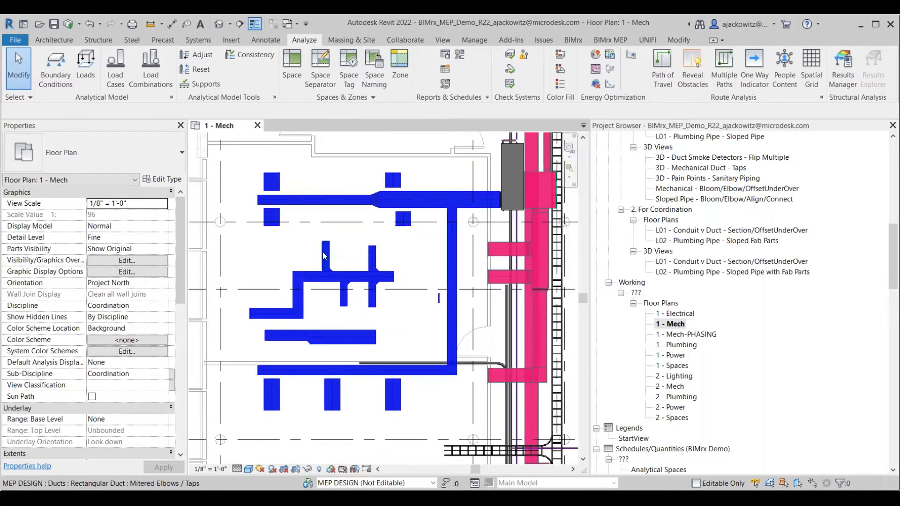
scroll(324, 263, up, 2)
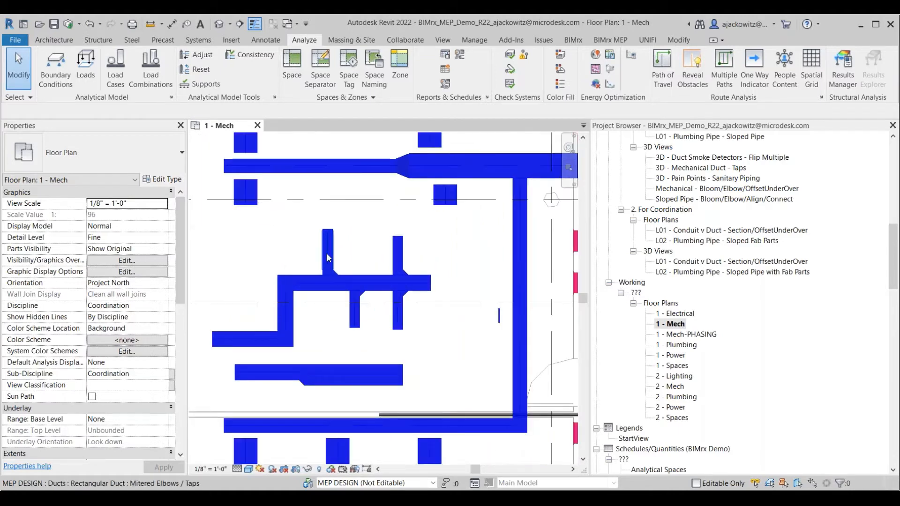
scroll(334, 272, up, 2)
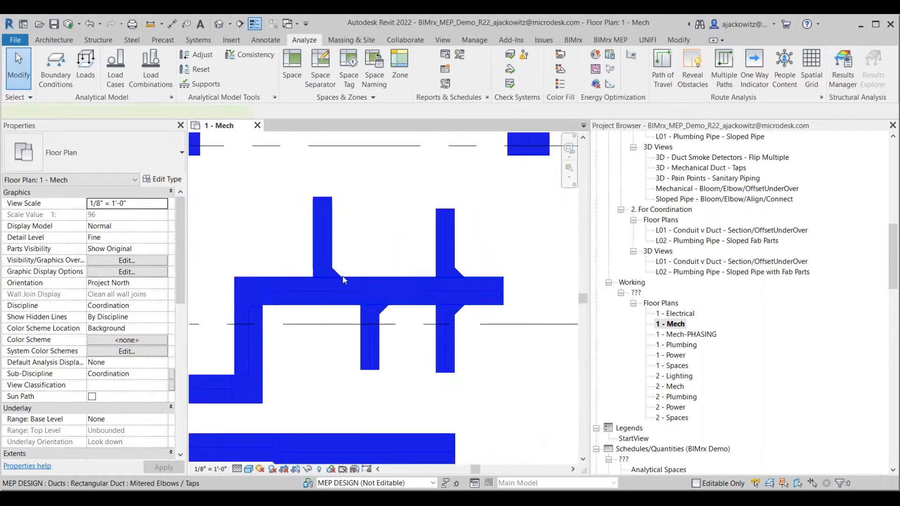
- Check the sizes and elevations of the ducts in the tapped network and select the entire network
click(330, 271)
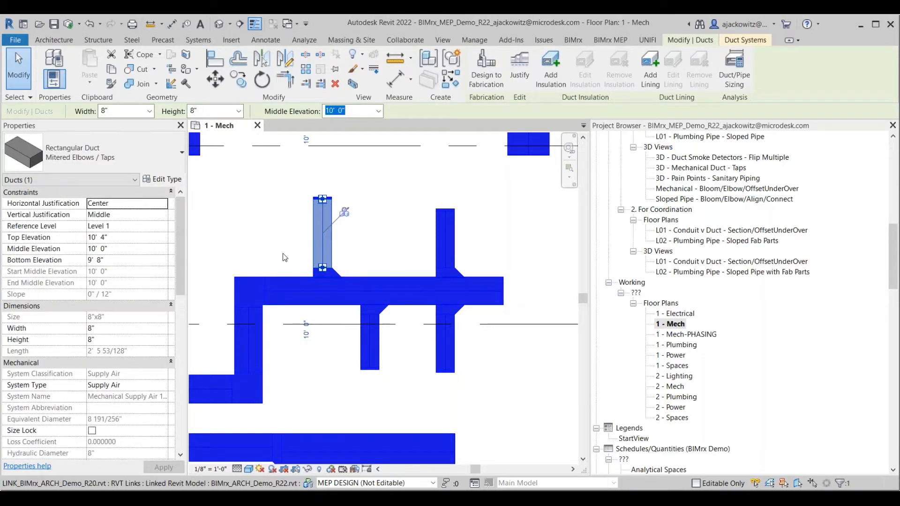
key(Escape)
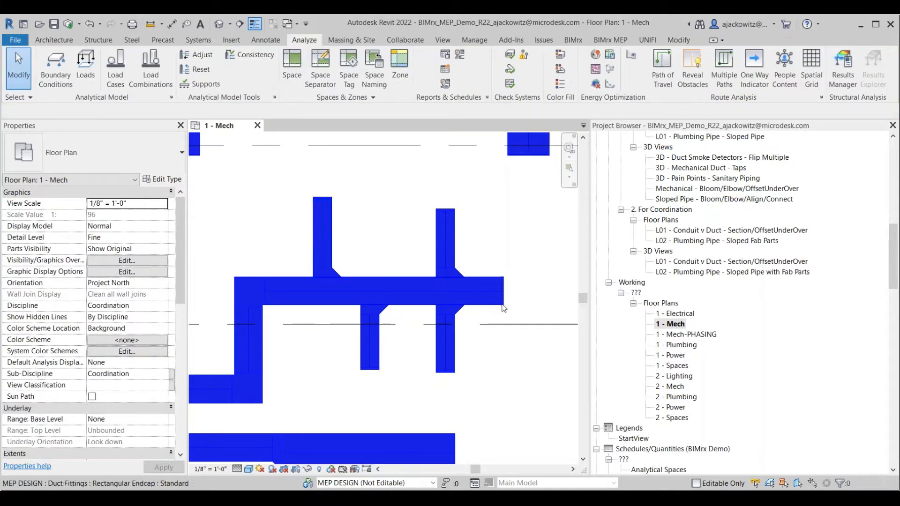
click(399, 283)
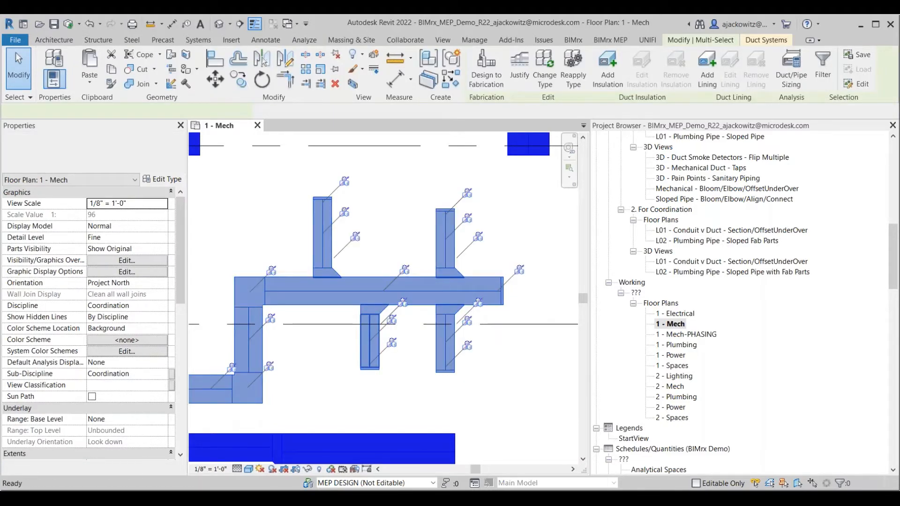
key(Escape)
click(377, 346)
click(409, 294)
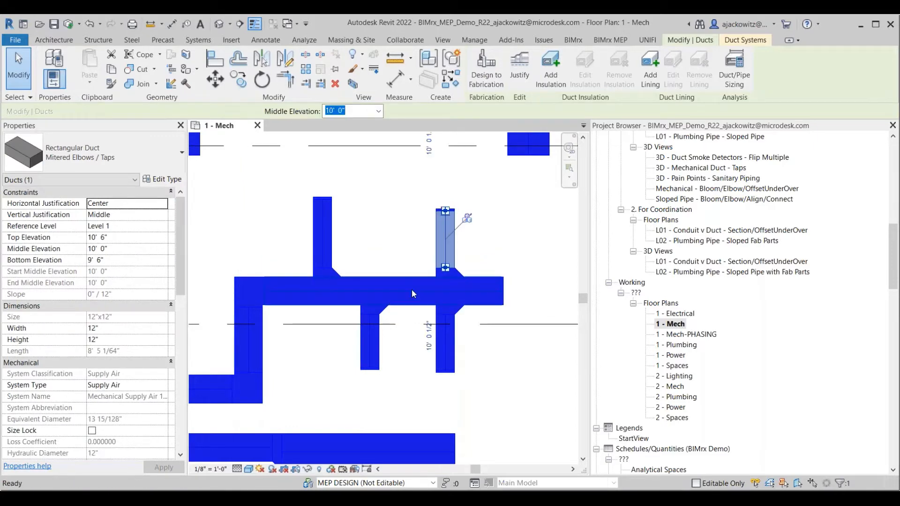
key(Escape)
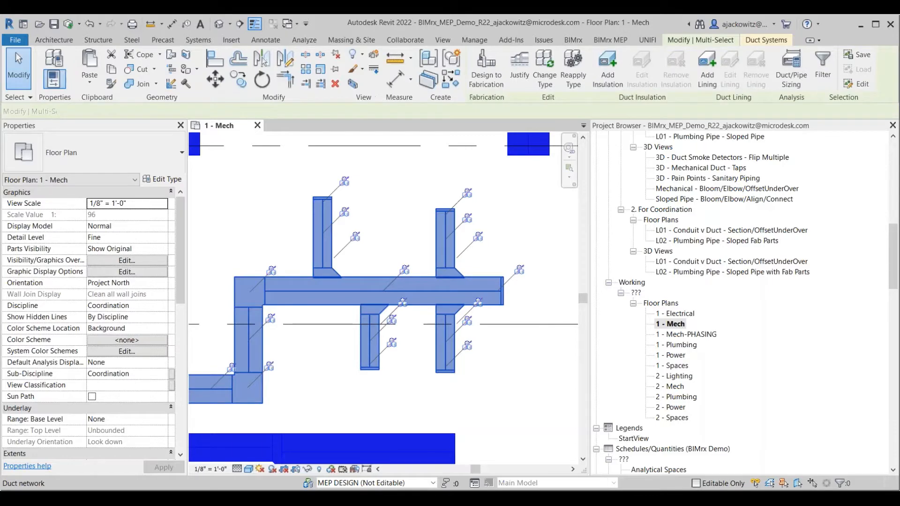
- Convert the duct network to Ductwork: -2in WG fabrication parts using End Cap S&D in place of the rectangular endcap, and undo the conversion
click(486, 66)
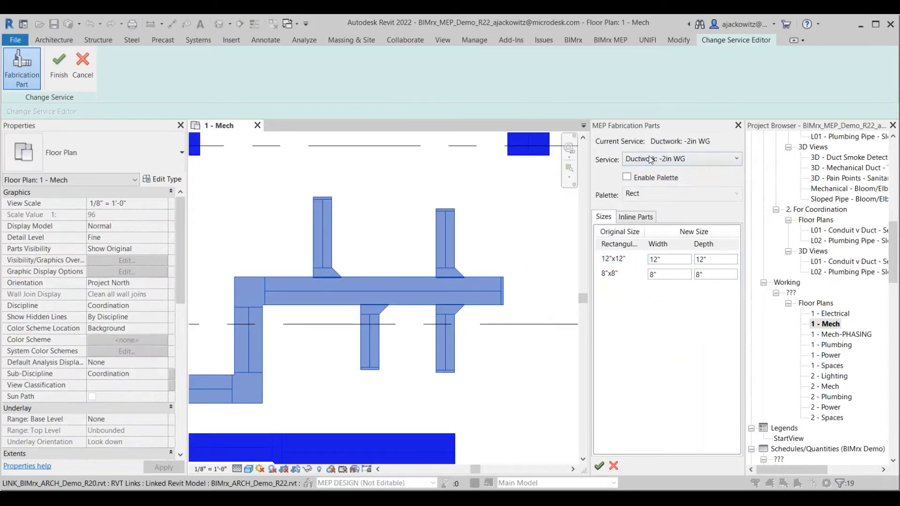
key(ctrl)
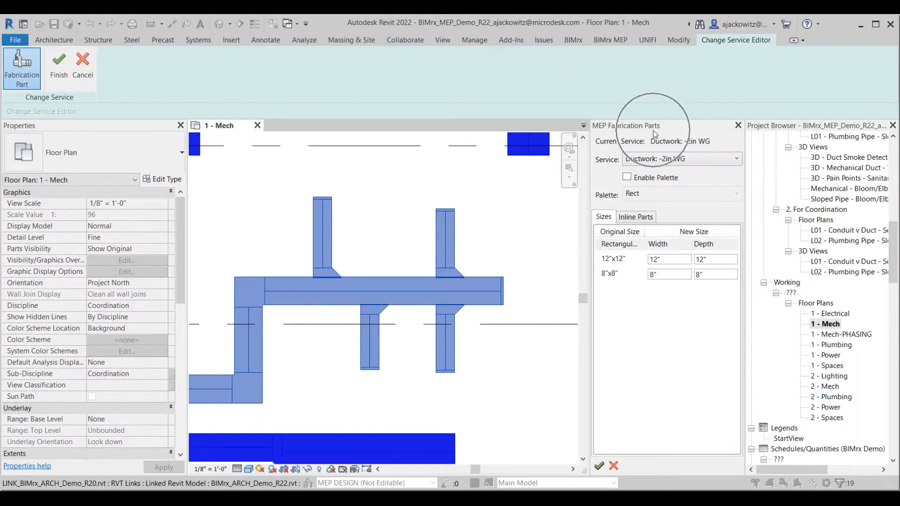
click(629, 246)
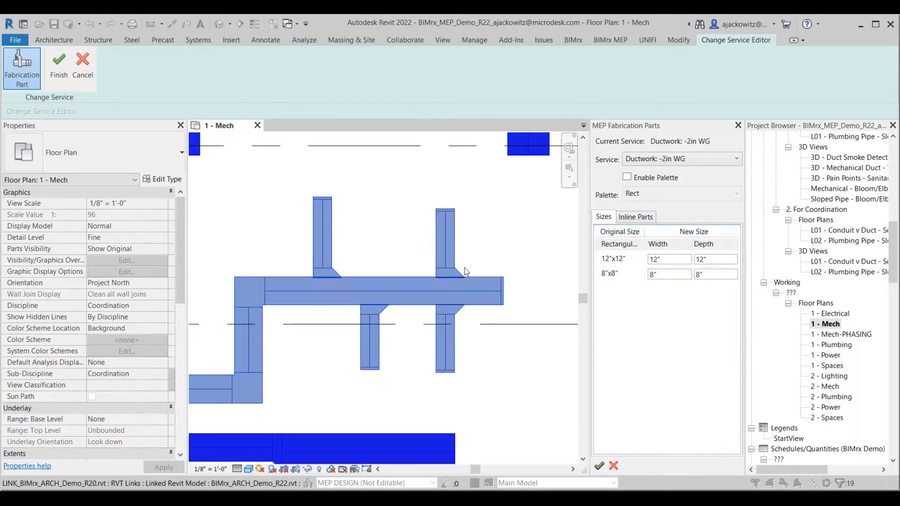
click(639, 217)
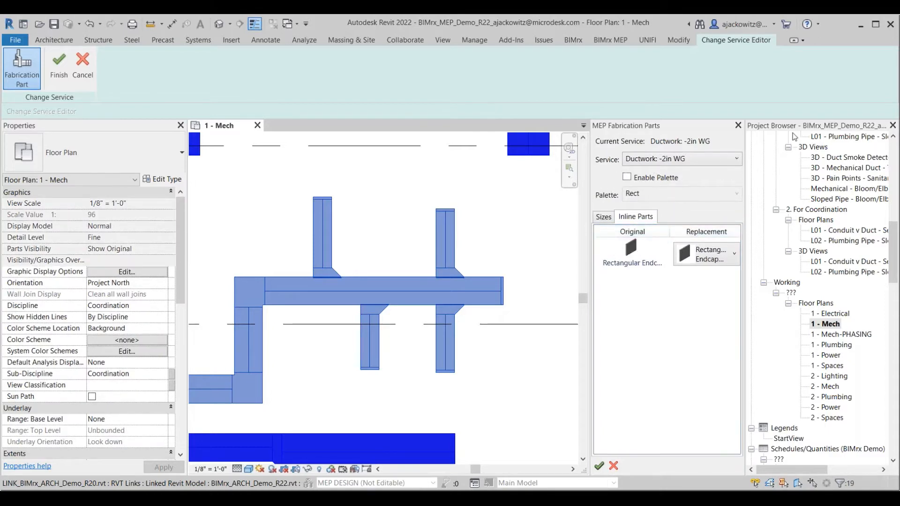
click(715, 251)
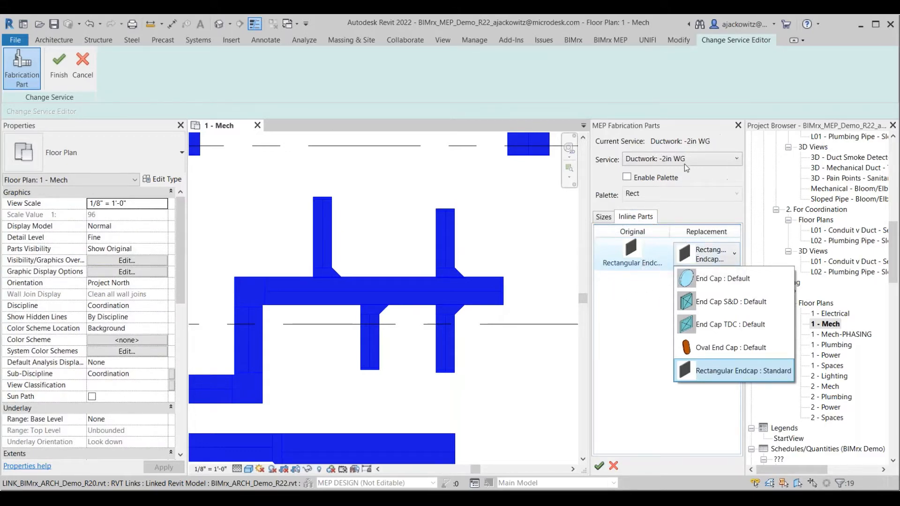
click(722, 306)
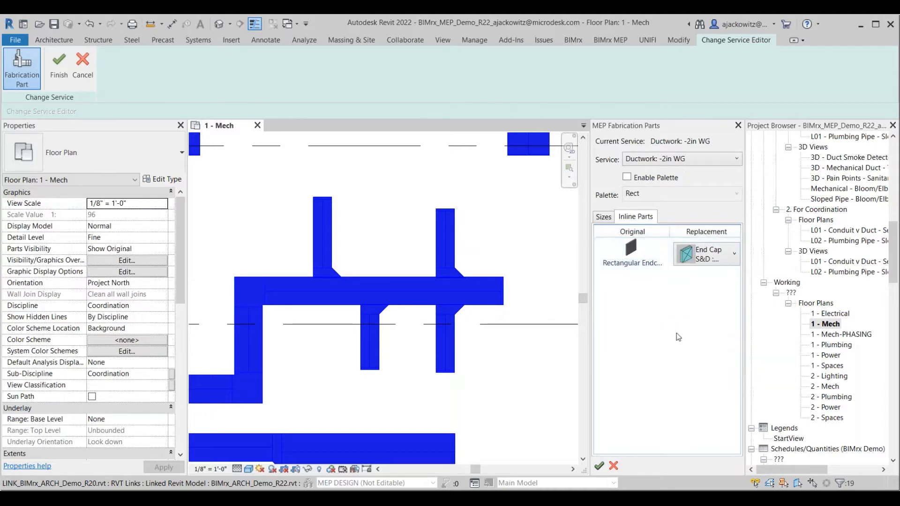
click(601, 467)
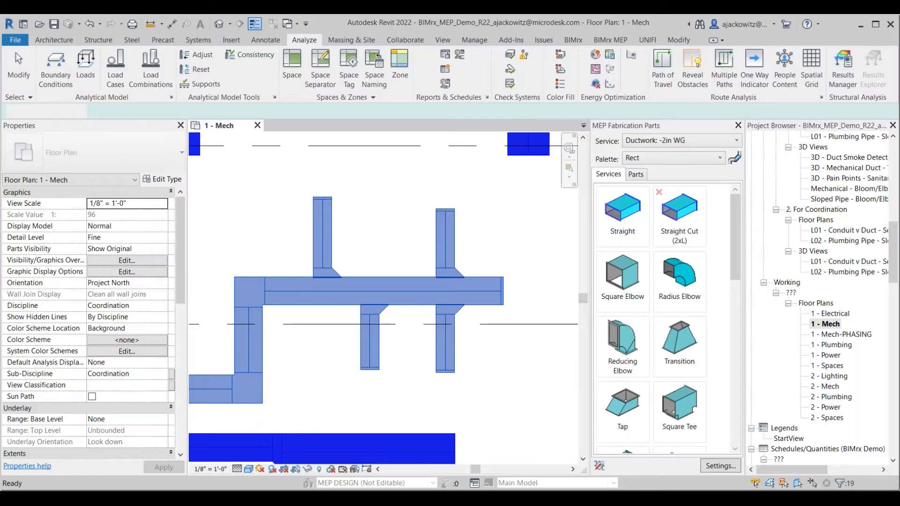
click(470, 260)
middle_drag(442, 259, 456, 260)
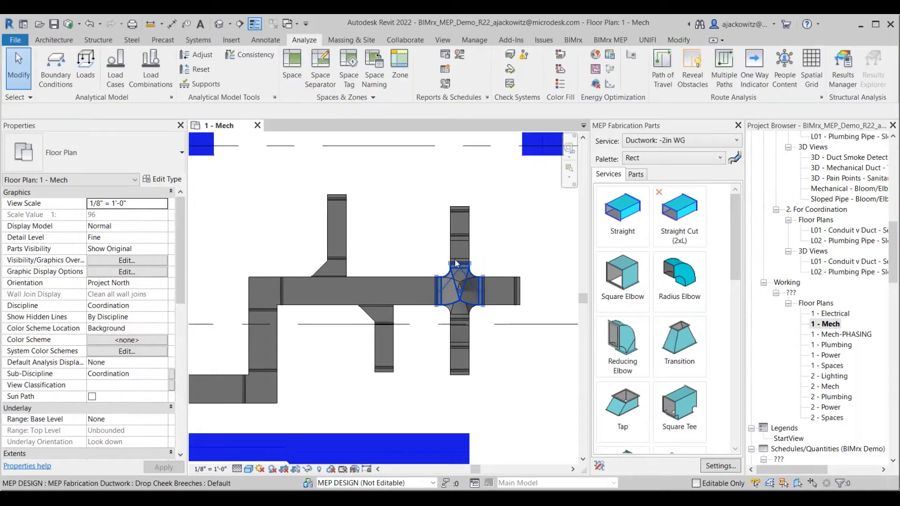
key(ctrl+z)
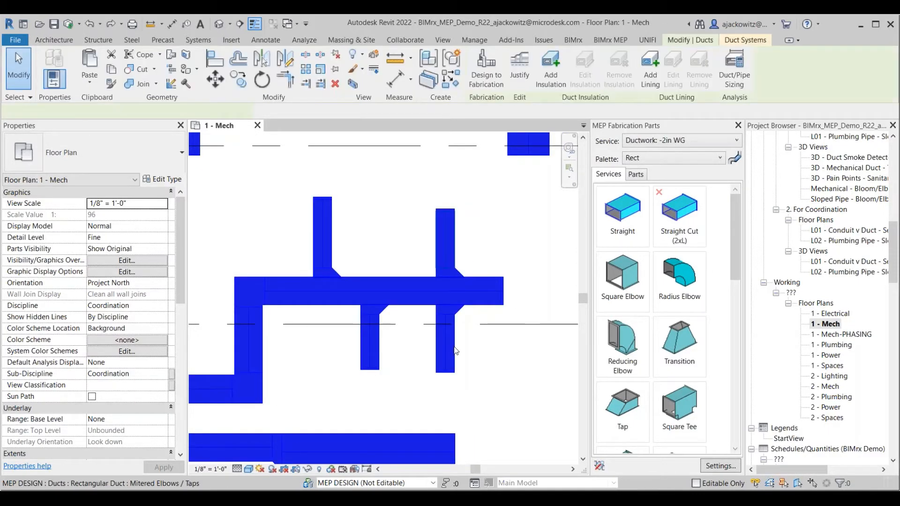
- Compare the middle elevations of the two opposing branch ducts near the capped end with that of the main duct
click(455, 351)
click(455, 350)
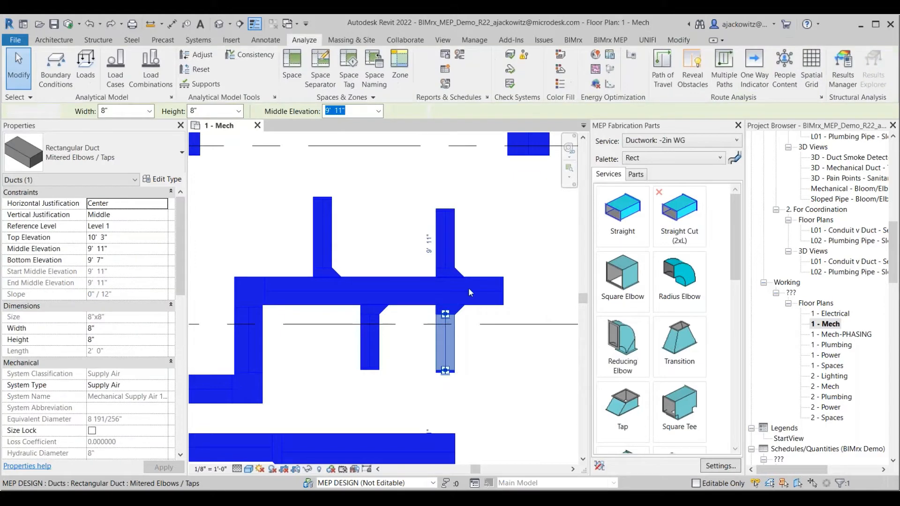
key(Escape)
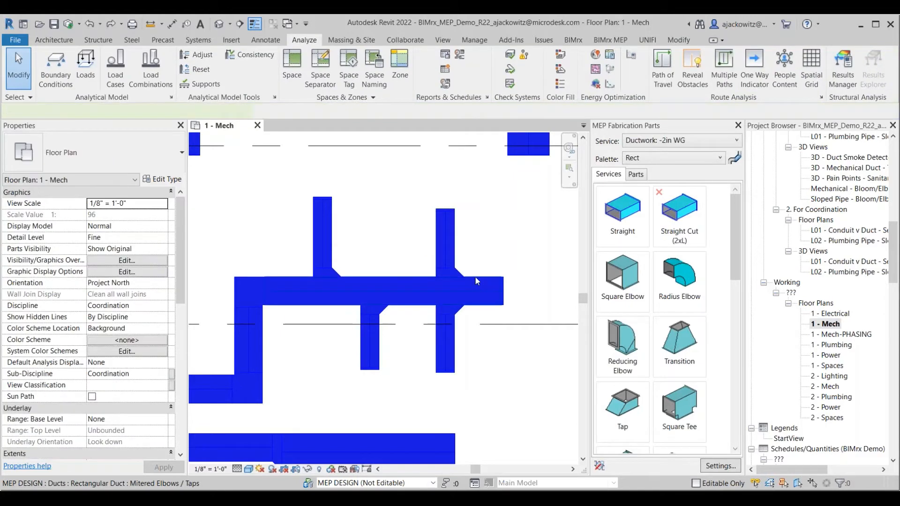
click(476, 279)
scroll(464, 277, down, 2)
scroll(458, 273, up, 2)
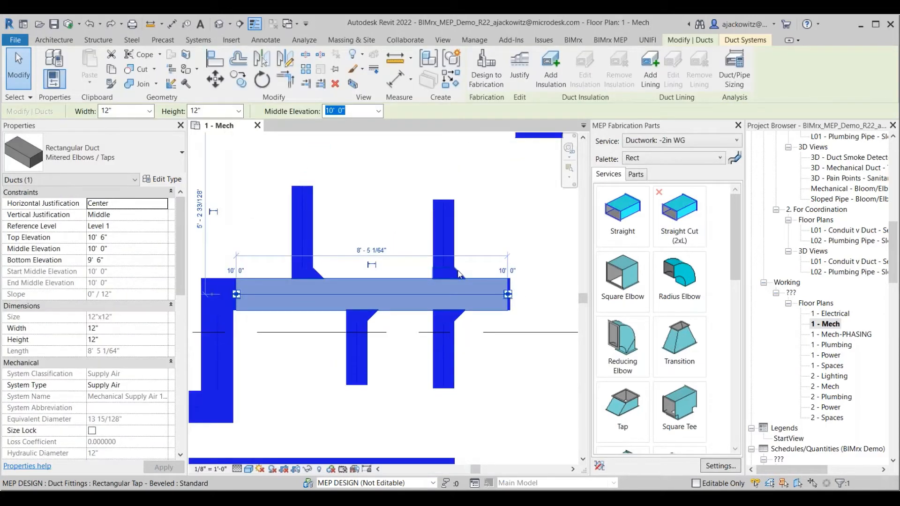
scroll(458, 273, down, 3)
scroll(458, 270, up, 2)
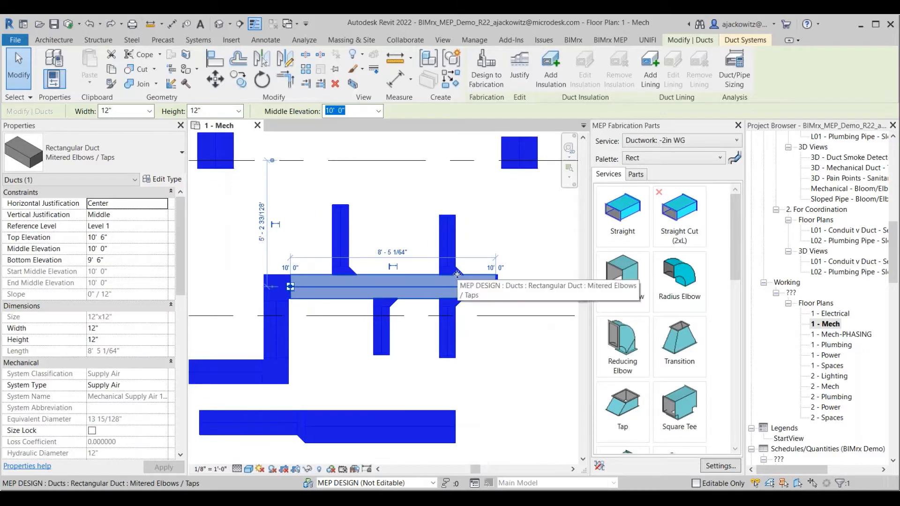
click(451, 251)
- Set the middle elevation of the two opposing 8" branch ducts near the main duct's capped end to 10' 0"
click(454, 329)
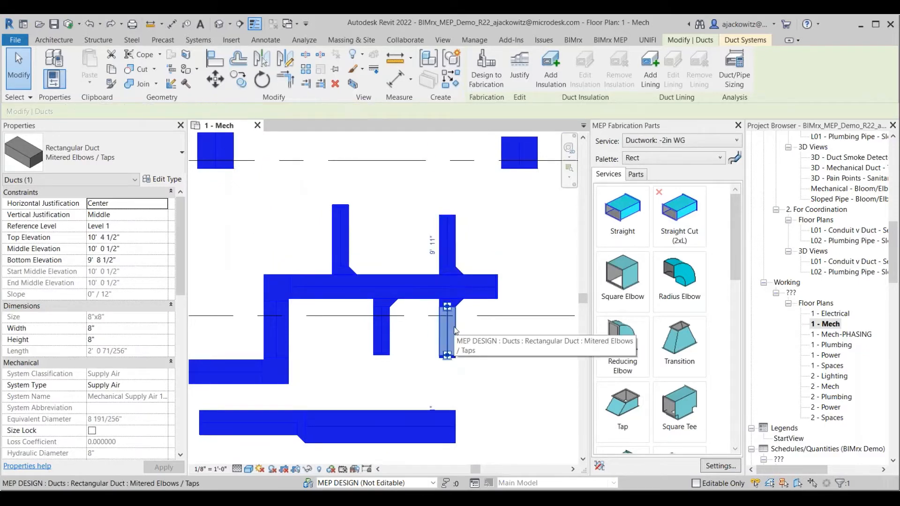
click(128, 252)
text(10)
click(440, 245)
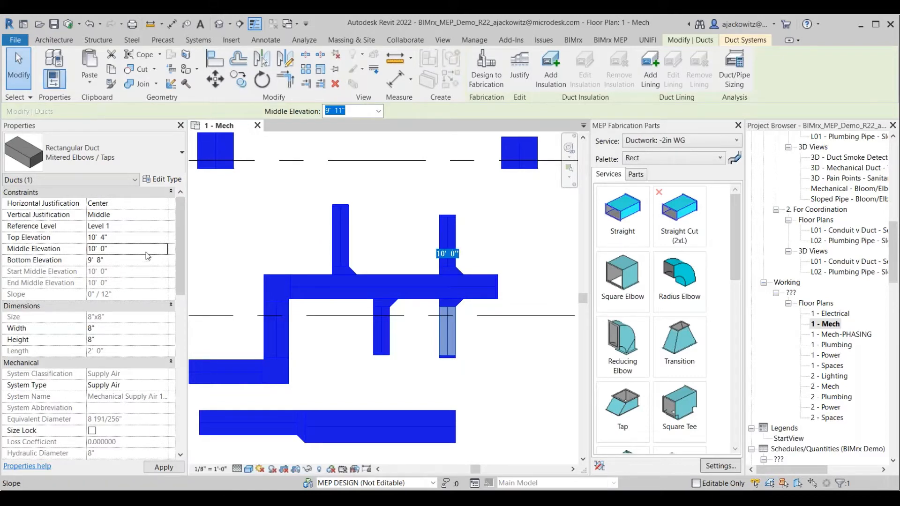
click(453, 233)
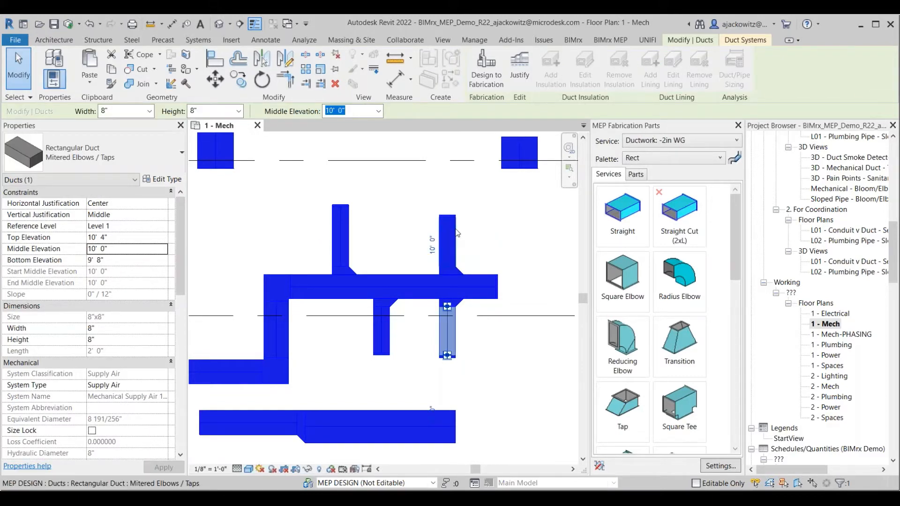
click(448, 234)
click(127, 249)
text(10)
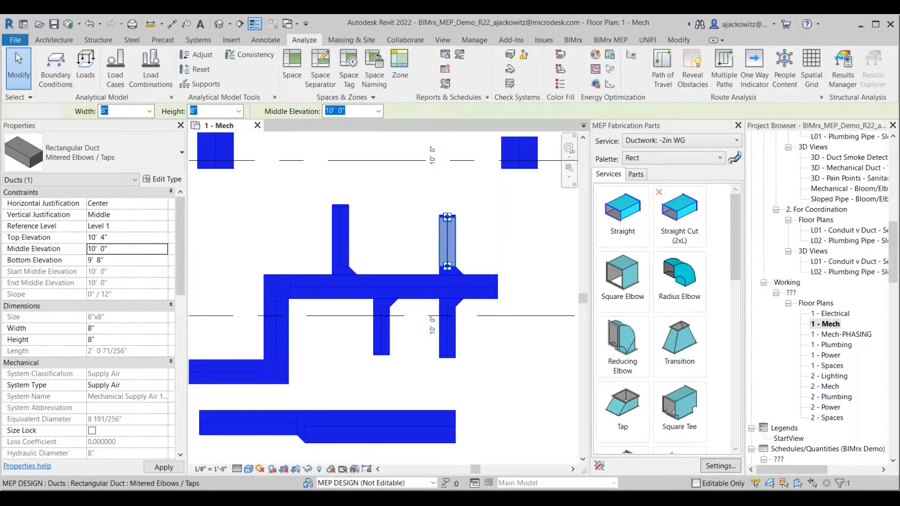
- Select the whole tapped duct network and convert it to fabrication parts with the Ductwork: -2in WG service
key(Tab)
click(454, 246)
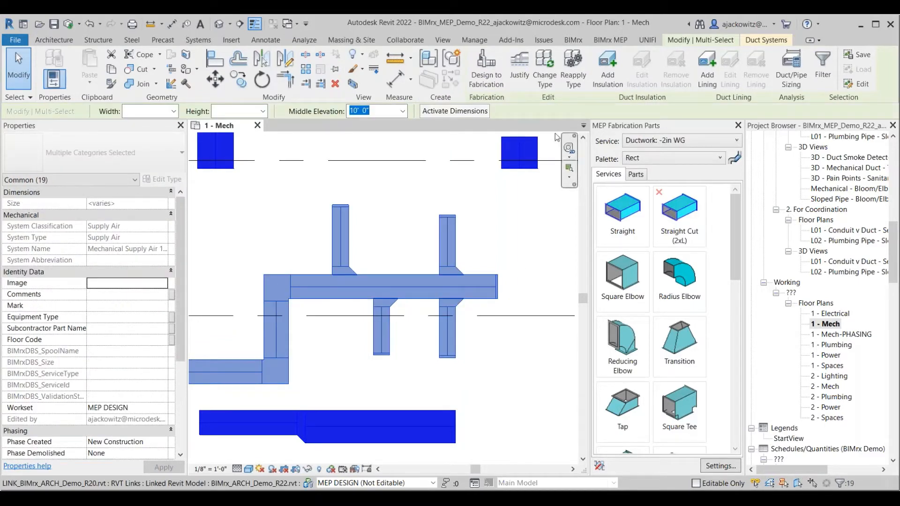
click(487, 81)
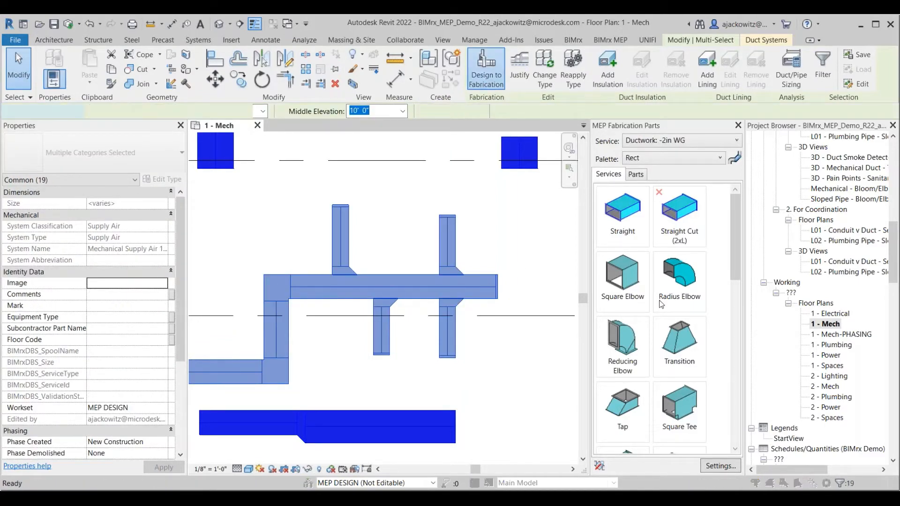
click(643, 218)
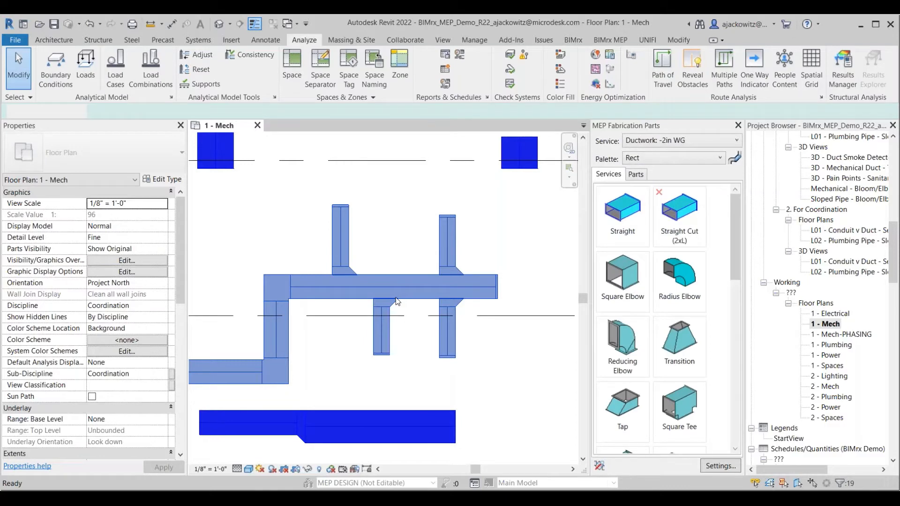
- Select the separate supply duct run with the offset 16"x12" to 12"x12" transition and convert it to Ductwork: -2in WG fabrication parts
scroll(448, 272, up, 2)
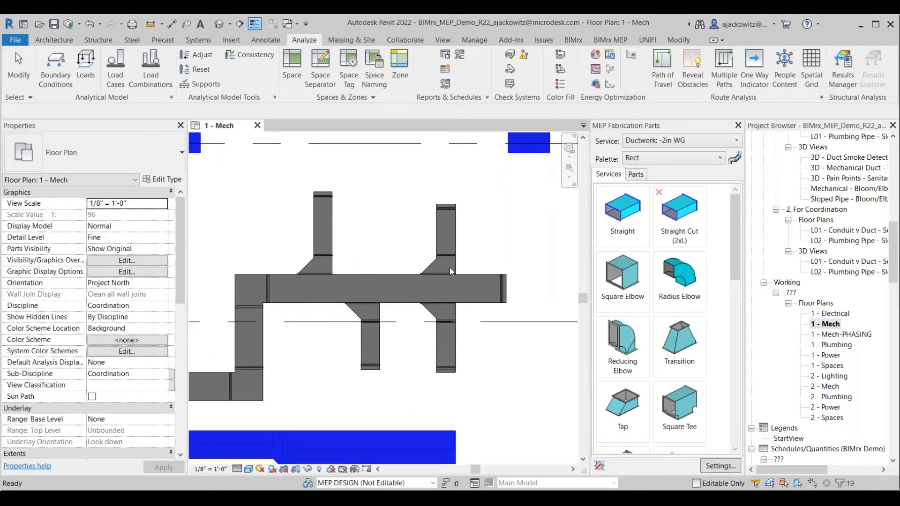
click(450, 267)
key(Escape)
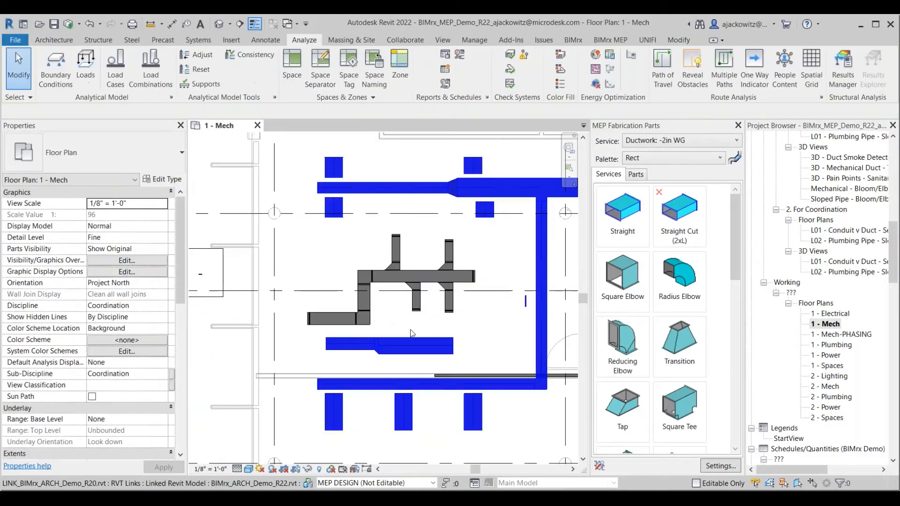
scroll(399, 336, up, 3)
click(401, 326)
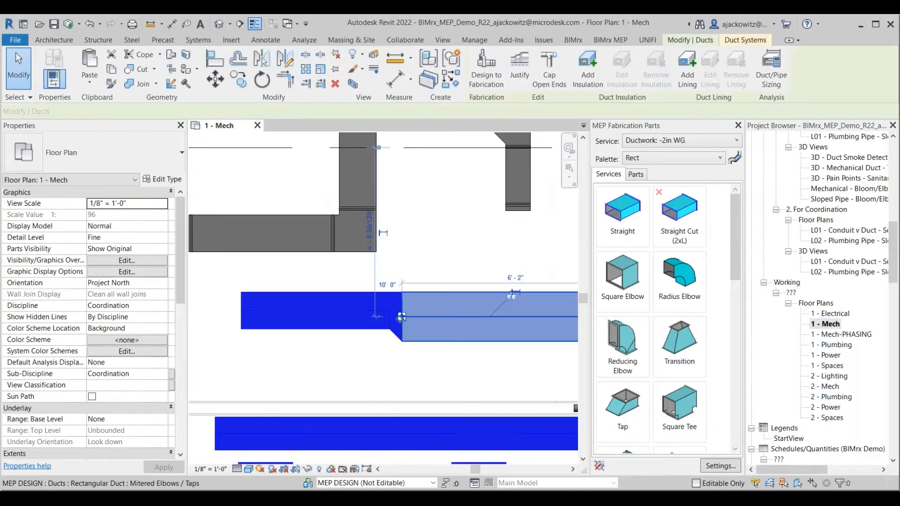
click(393, 334)
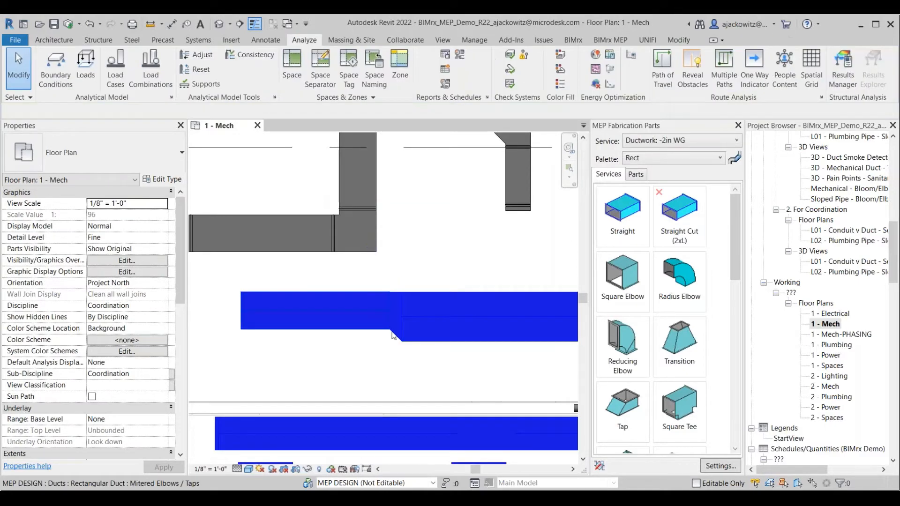
click(393, 335)
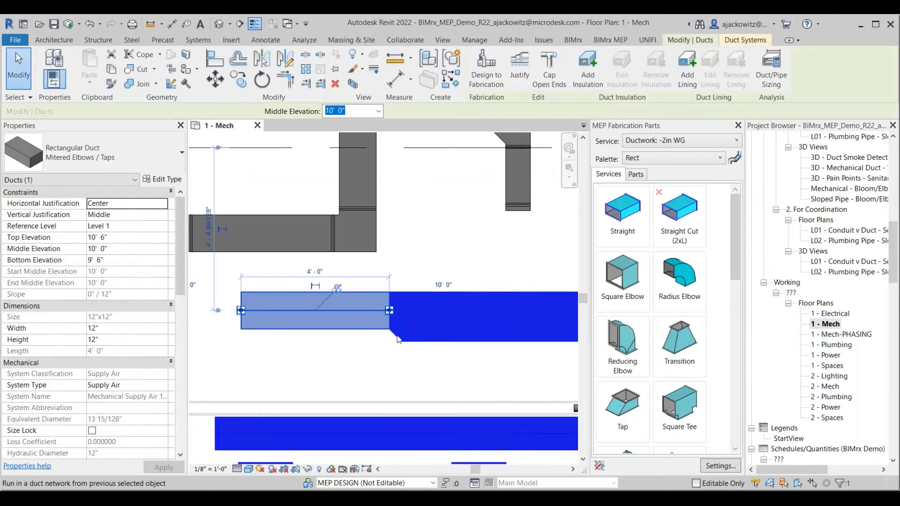
click(398, 338)
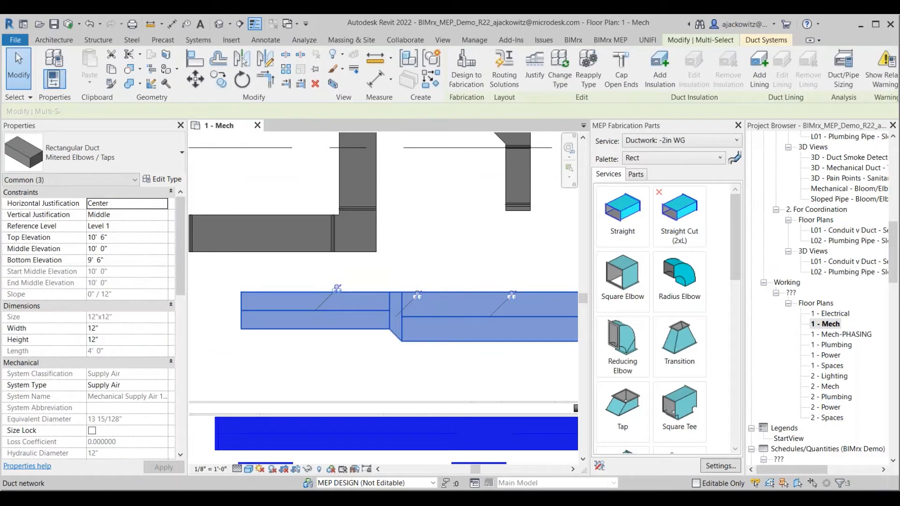
key(Escape)
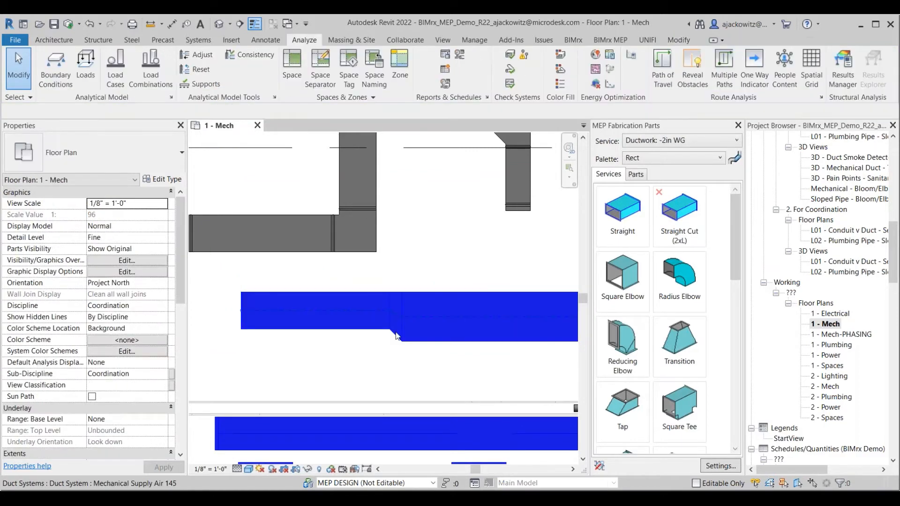
click(396, 336)
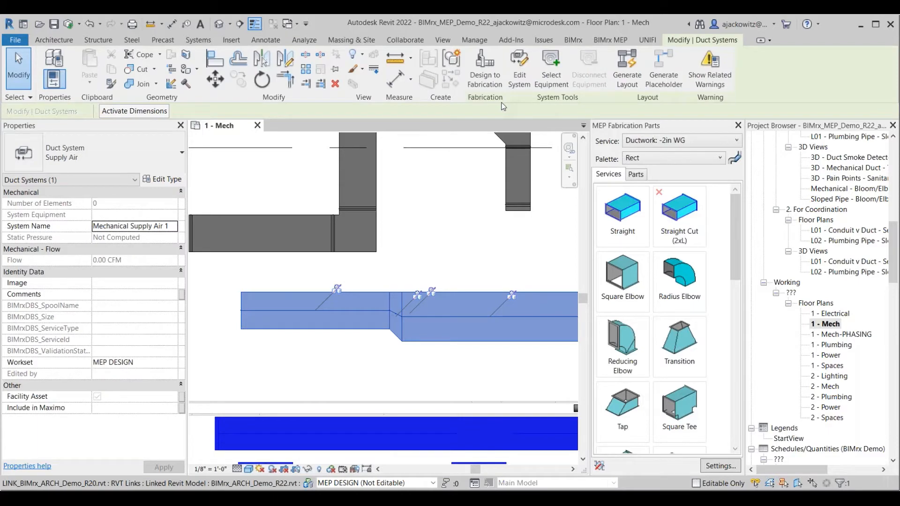
click(485, 68)
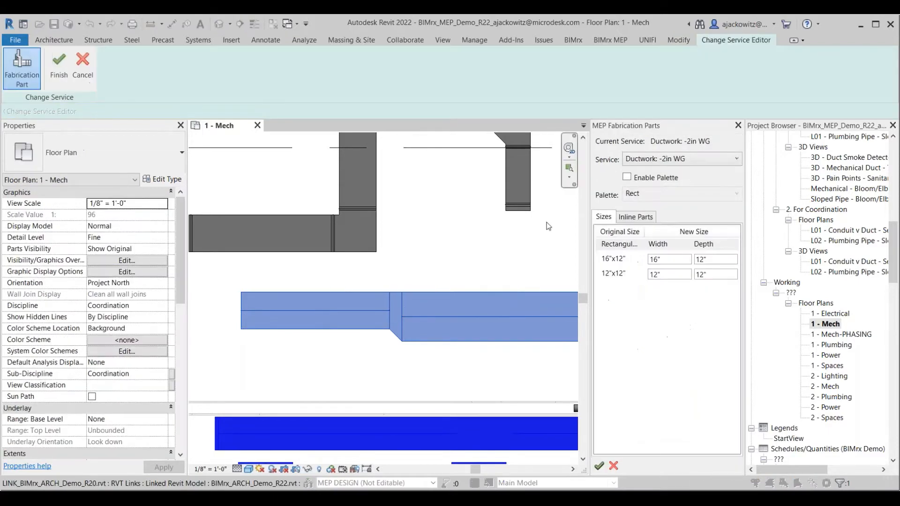
click(599, 466)
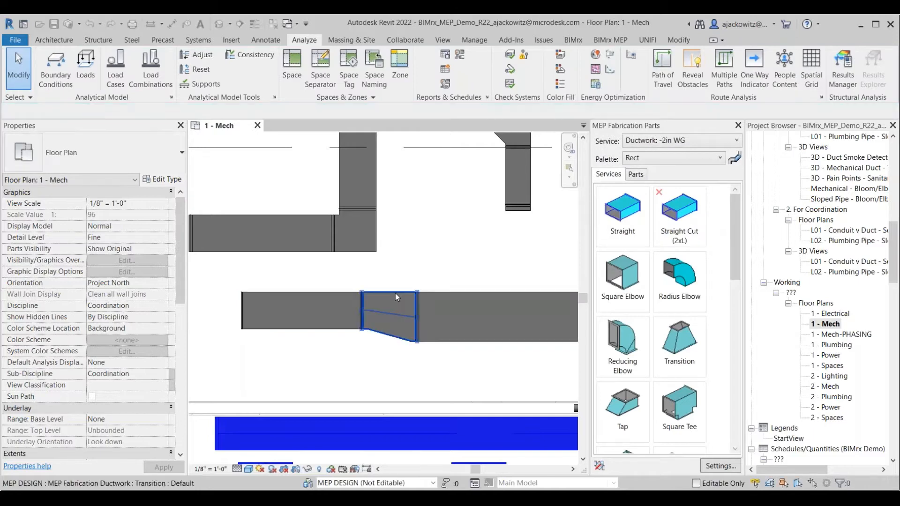
- Inspect the fabrication transition between the two straight ducts and compare the converted runs with the surrounding design ductwork
click(395, 294)
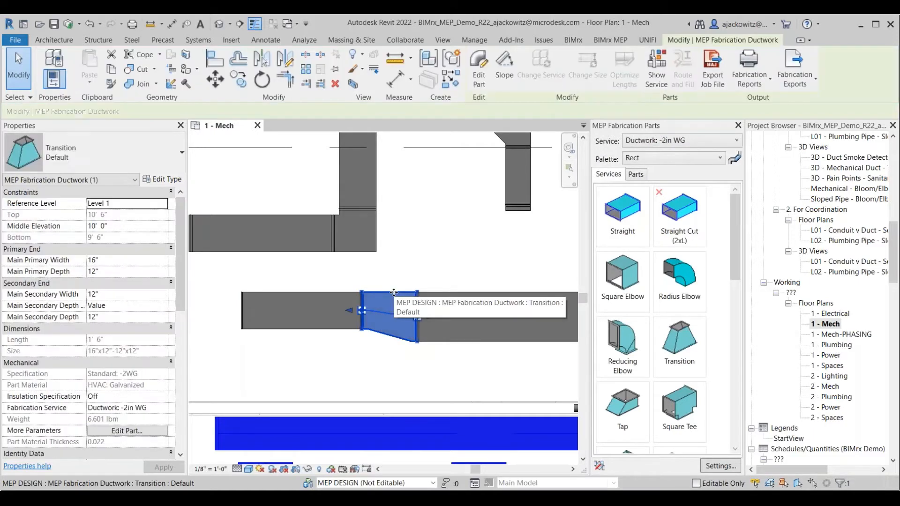
scroll(460, 239, down, 3)
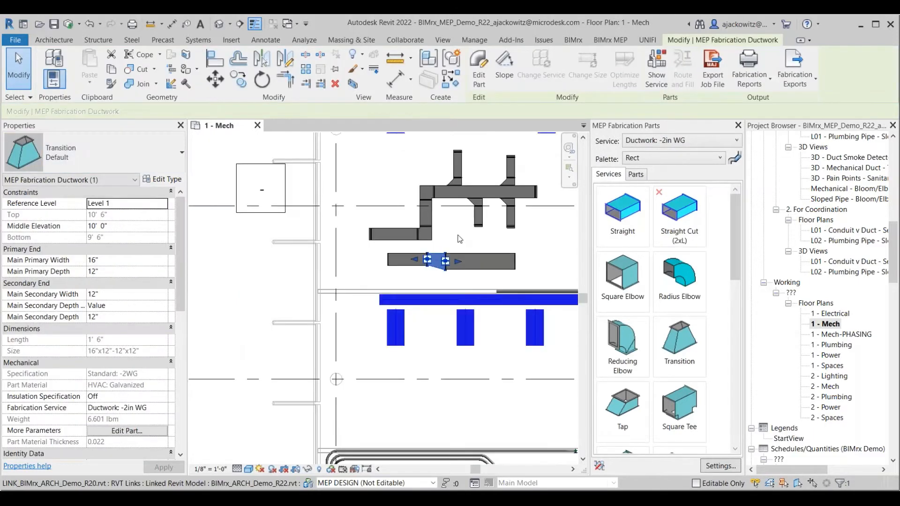
click(460, 239)
middle_drag(460, 239, 389, 268)
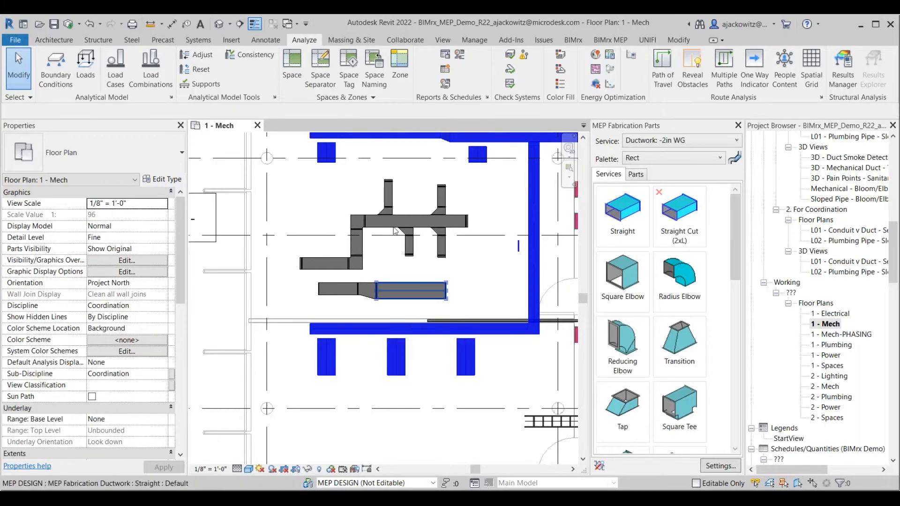
middle_drag(385, 210, 383, 286)
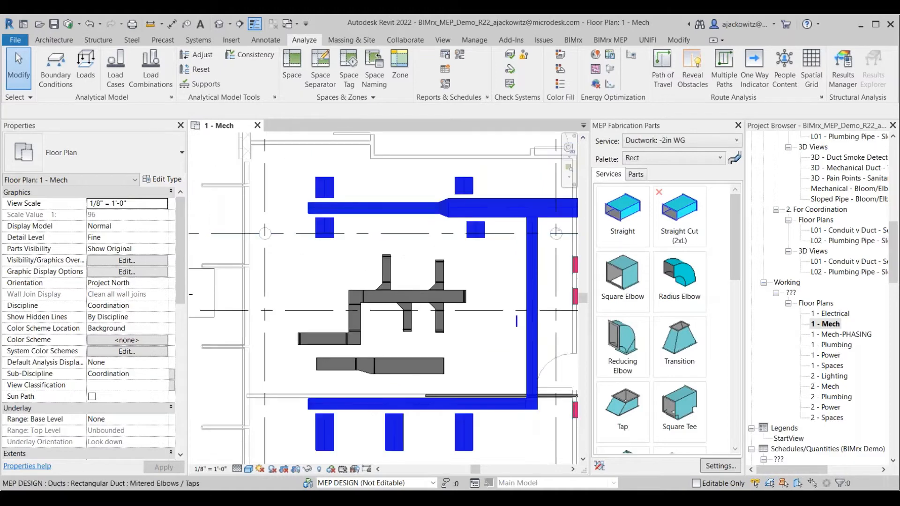
middle_drag(470, 278, 423, 242)
scroll(423, 242, down, 3)
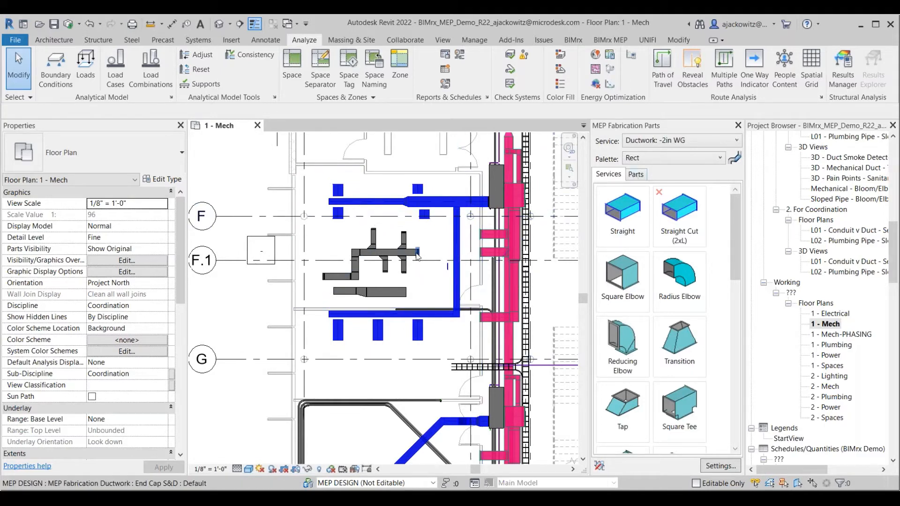
- Review the inline replacement part offered for the rectangular endcap on the main supply duct near grid F, and cancel the fabrication conversion
click(417, 253)
scroll(417, 255, up, 4)
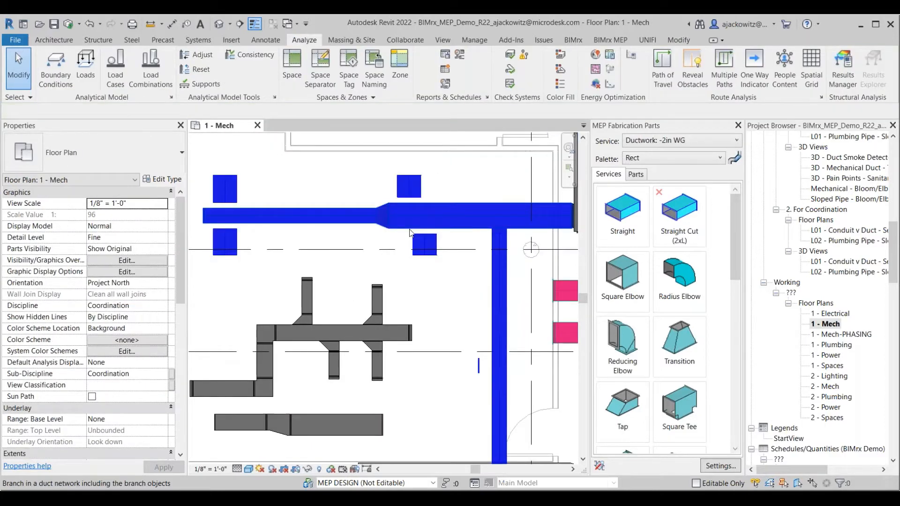
click(291, 216)
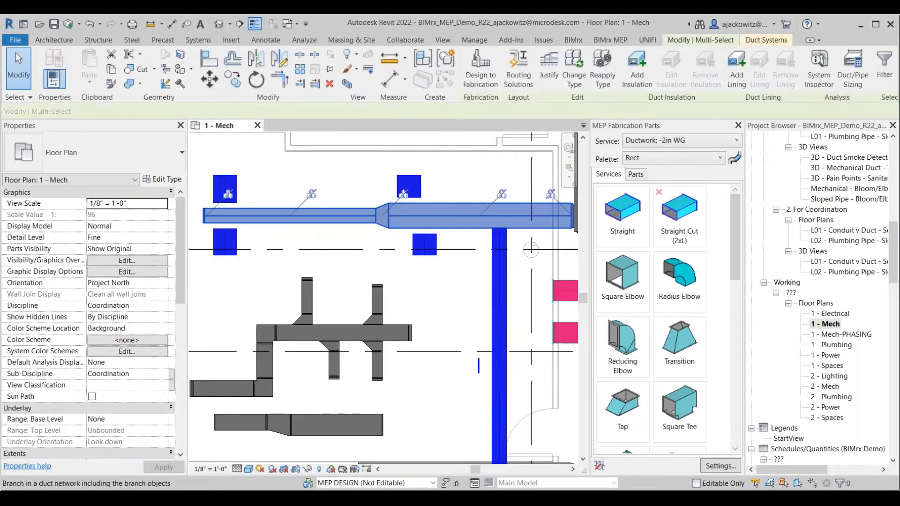
click(481, 70)
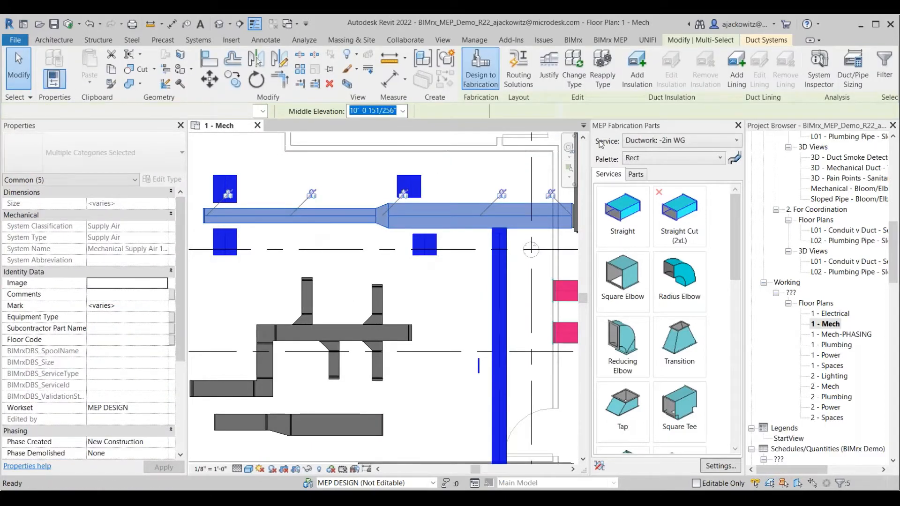
click(636, 217)
click(700, 261)
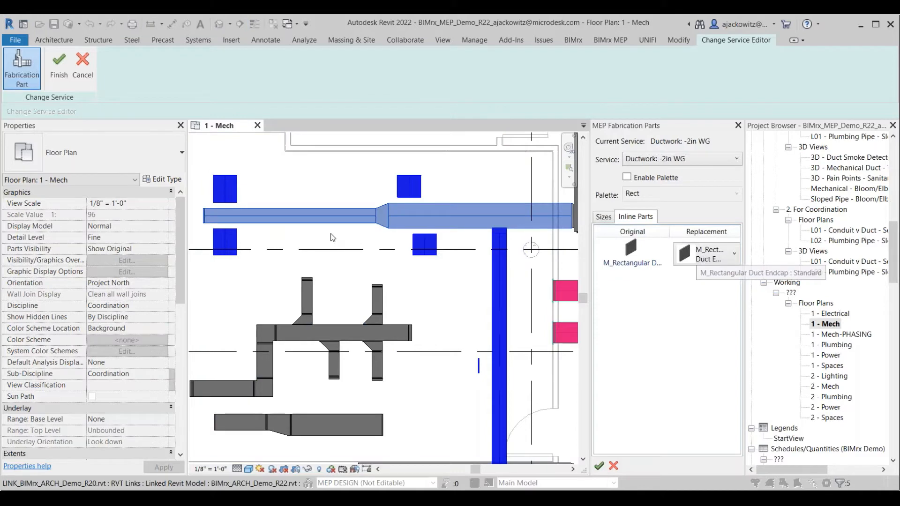
key(Escape)
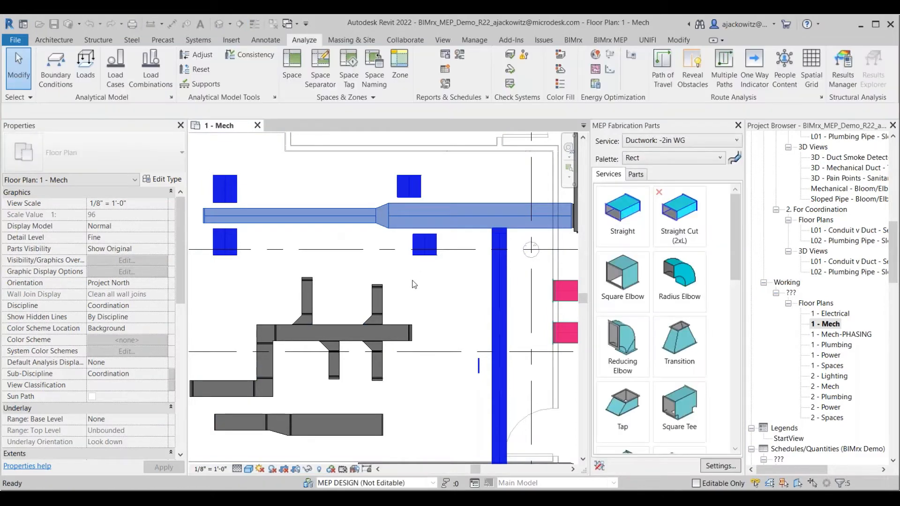
scroll(412, 285, down, 3)
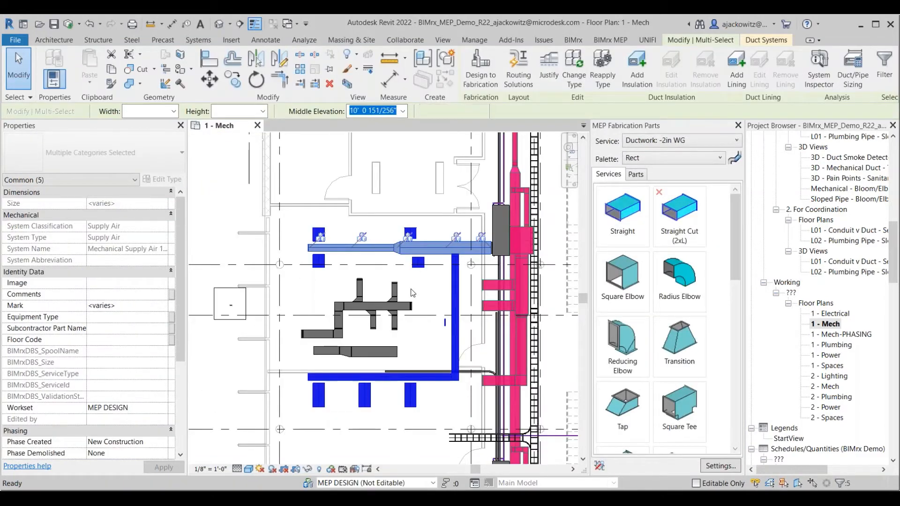
key(Escape)
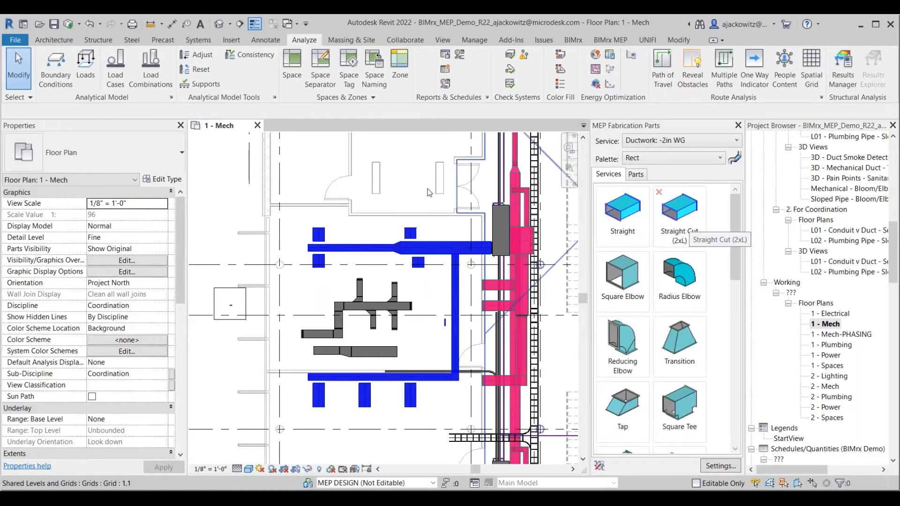
middle_drag(458, 197, 430, 220)
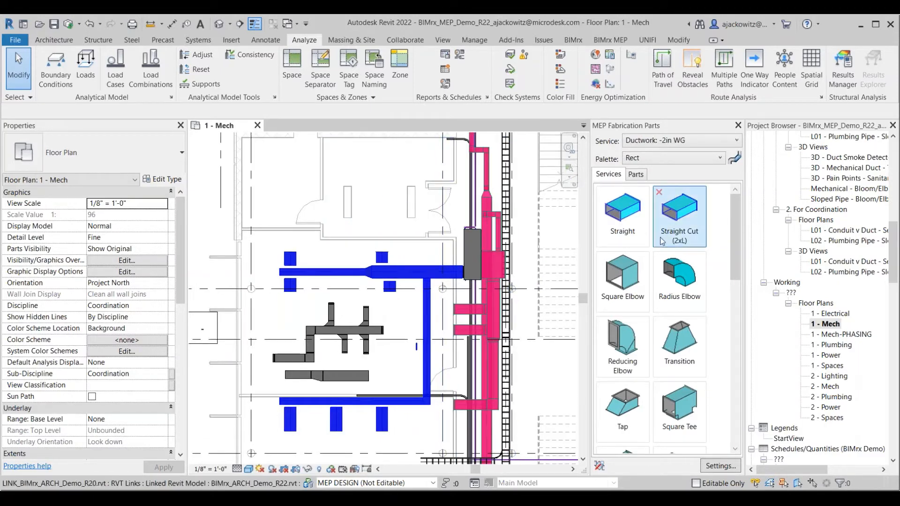
middle_drag(383, 227, 352, 238)
scroll(352, 241, down, 1)
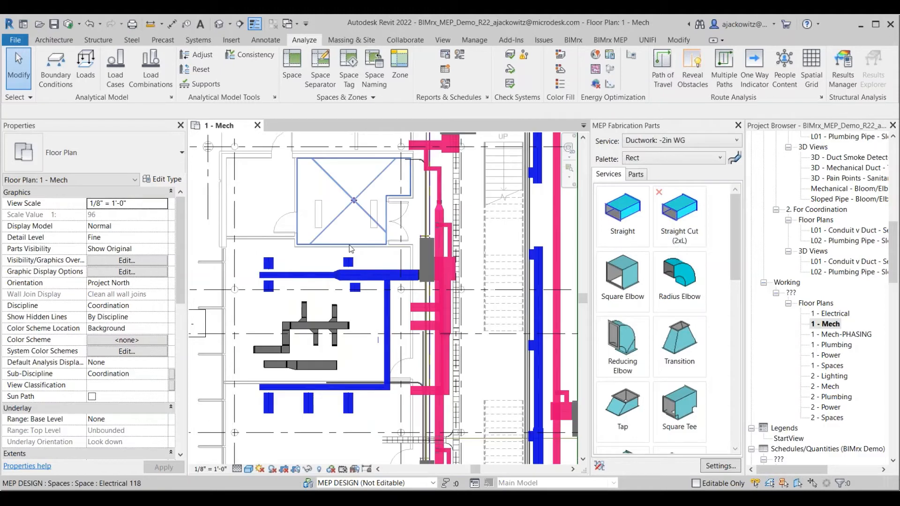
scroll(364, 274, up, 3)
scroll(347, 275, down, 2)
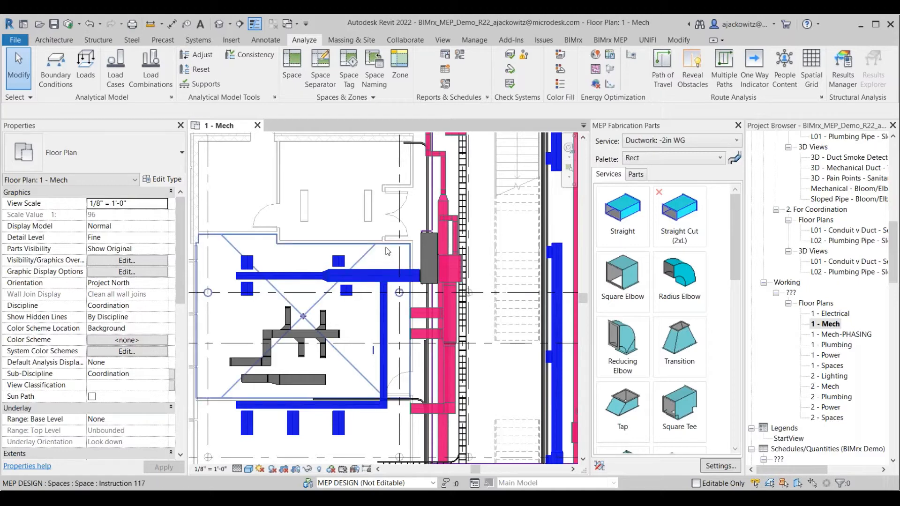
scroll(313, 256, down, 3)
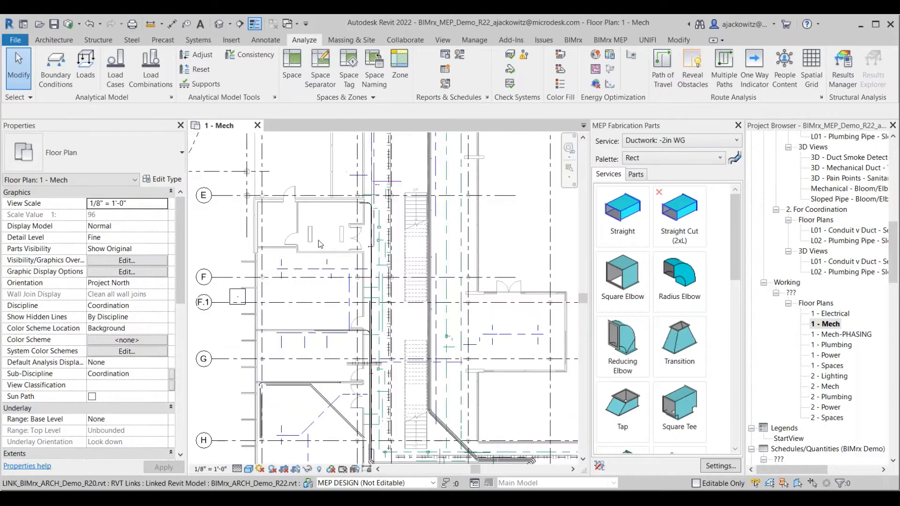
middle_drag(318, 241, 248, 283)
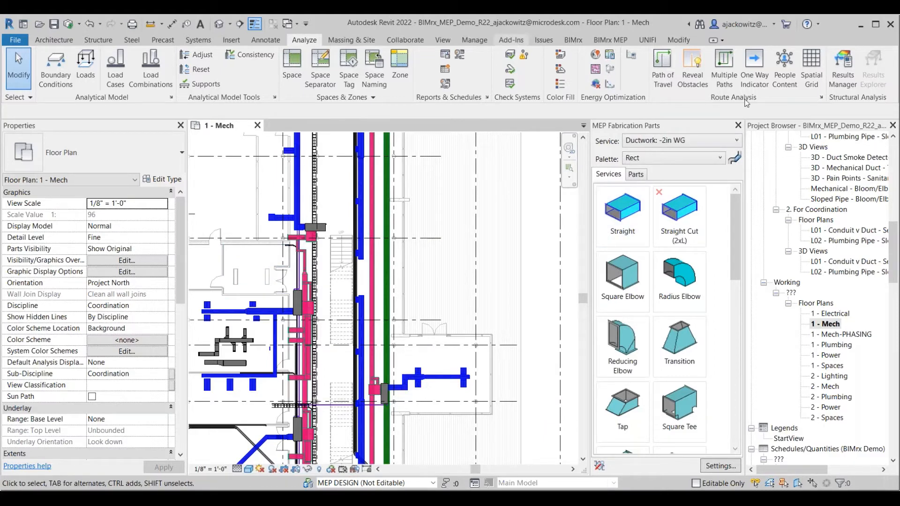
- Close the MEP Fabrication Parts palette and open the OVERALL 3D view
click(737, 126)
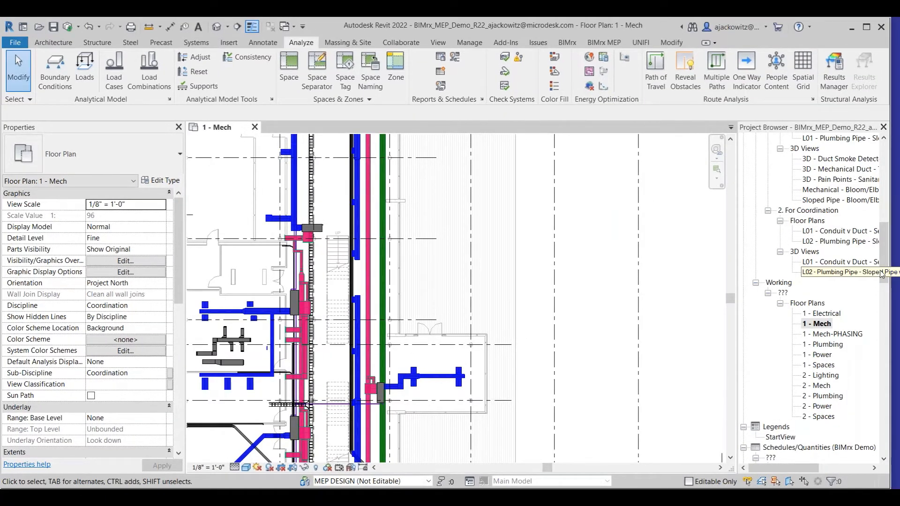
drag(893, 256, 876, 236)
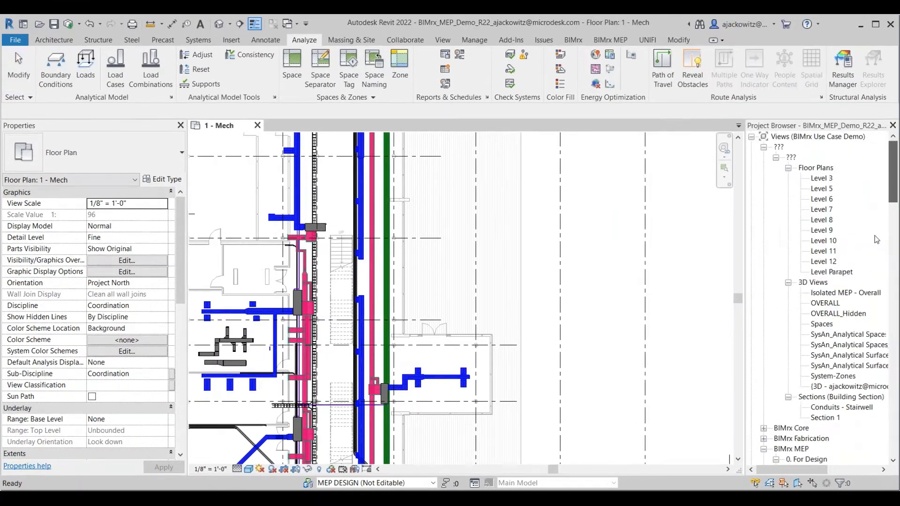
double_click(826, 302)
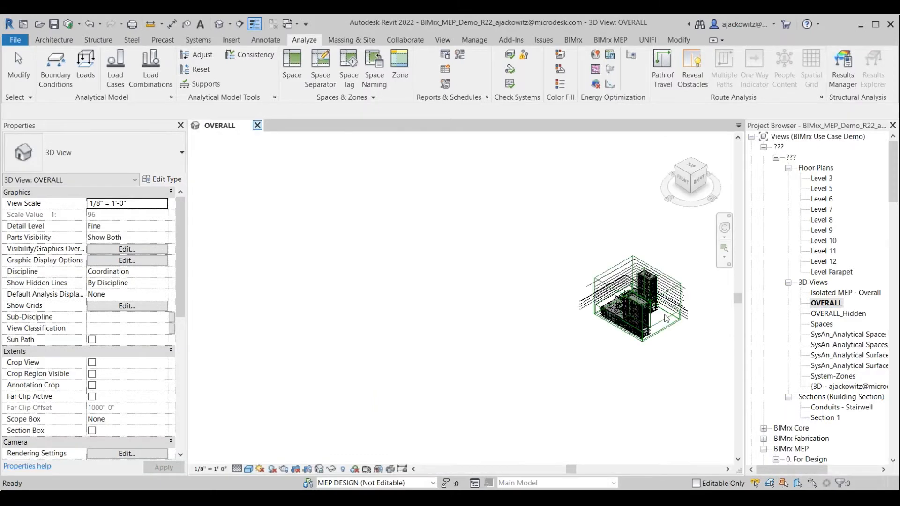
- Examine the level lines around the building towers in the OVERALL 3D view
scroll(666, 318, up, 3)
middle_drag(613, 318, 359, 331)
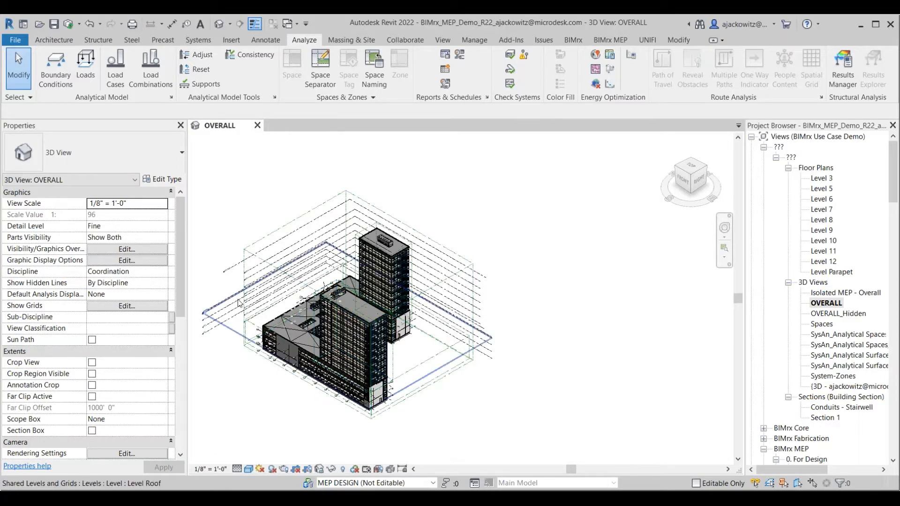
scroll(238, 303, up, 3)
middle_drag(278, 290, 317, 266)
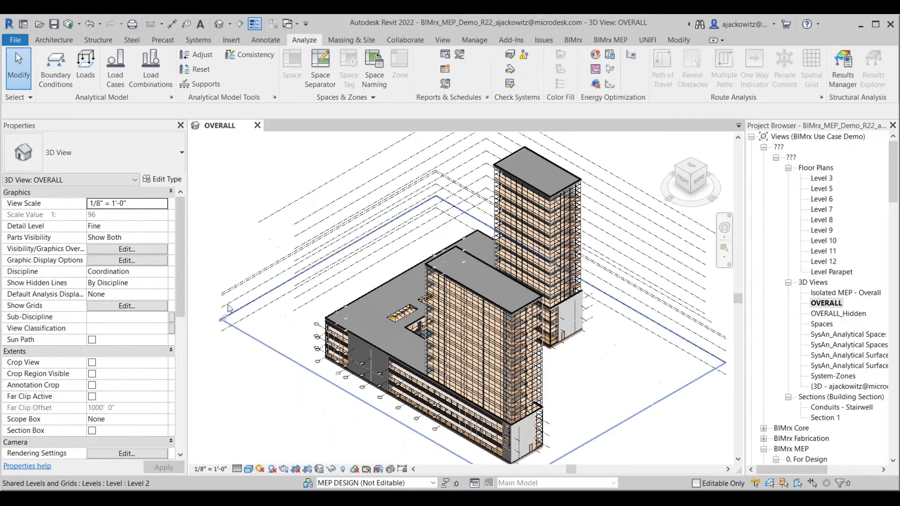
scroll(230, 308, up, 4)
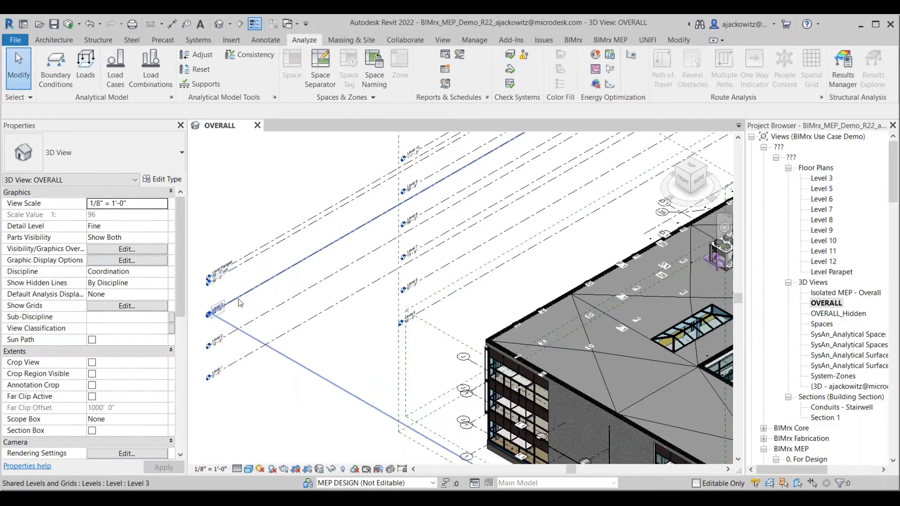
scroll(239, 302, down, 4)
middle_drag(298, 282, 314, 270)
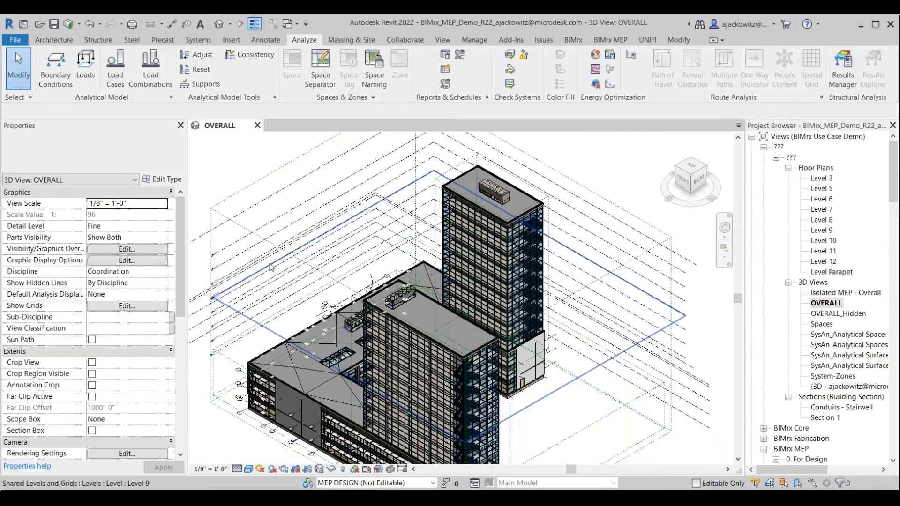
scroll(271, 268, down, 1)
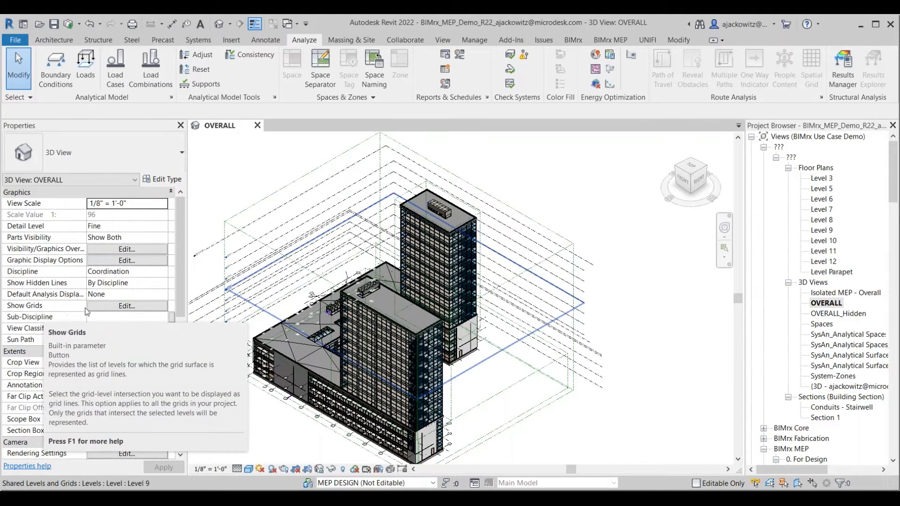
- Show grids in the OVERALL 3D view at Level 1, Level 2, Level 3, Level 10 and MEP Tower Roof
click(99, 310)
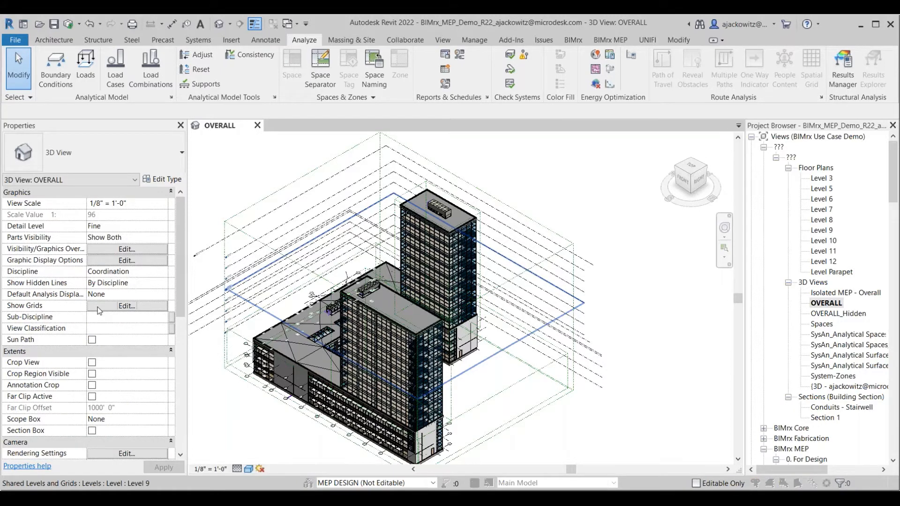
drag(355, 158, 201, 160)
click(179, 188)
click(179, 197)
click(178, 207)
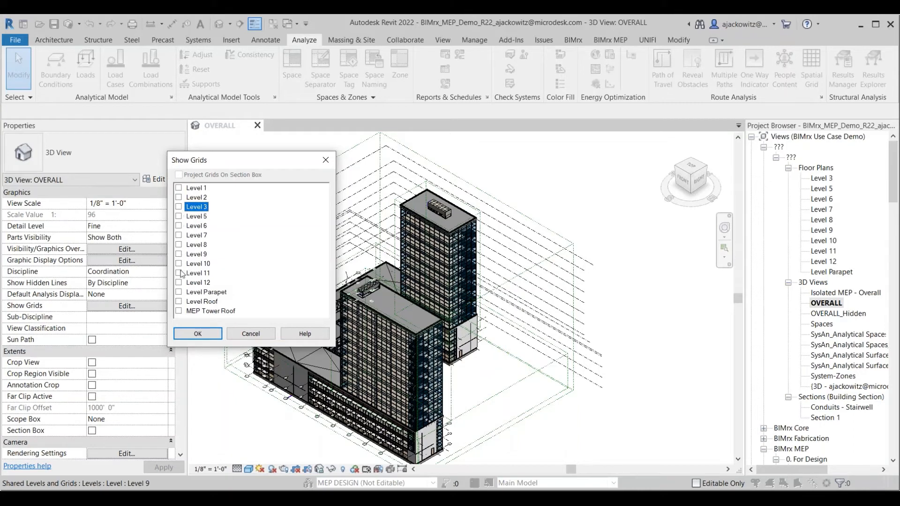
click(179, 311)
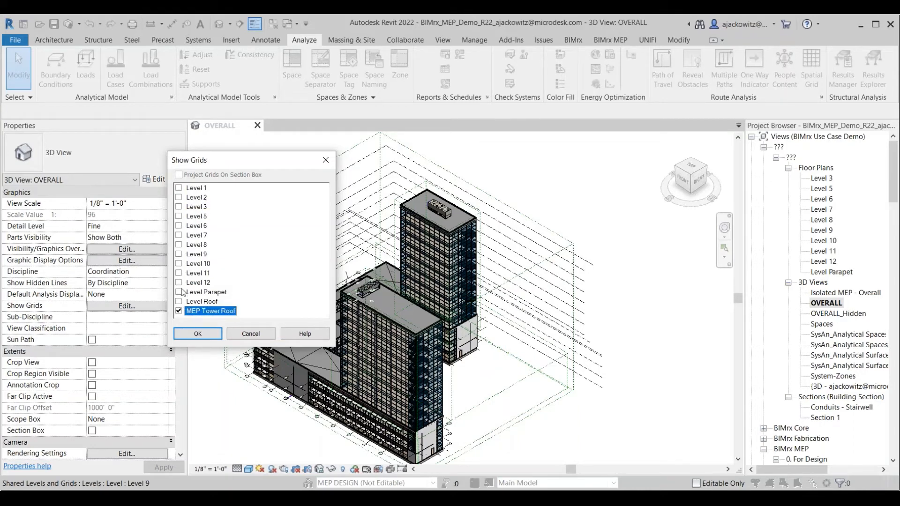
click(179, 264)
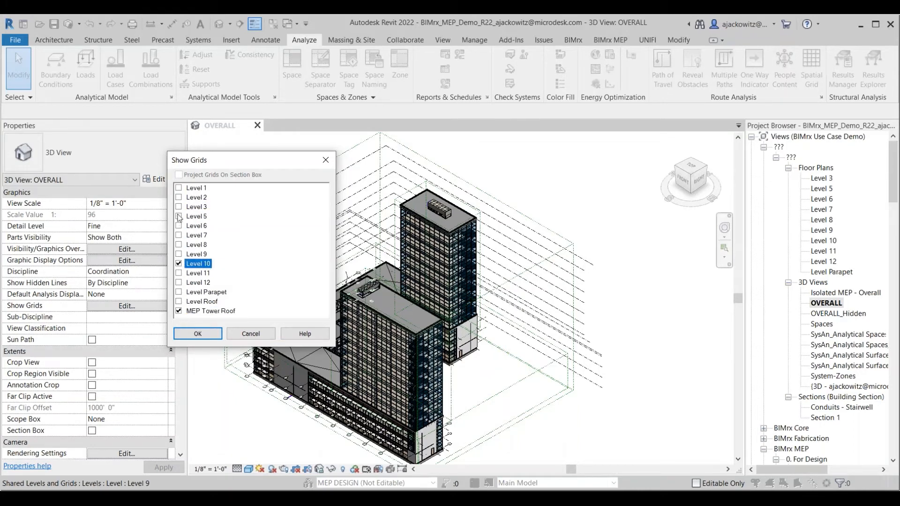
click(179, 197)
click(178, 207)
click(179, 188)
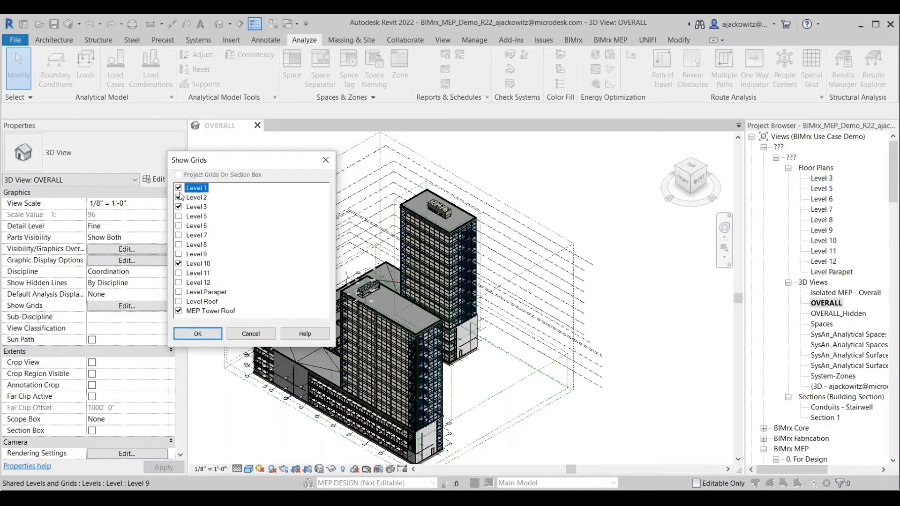
click(209, 331)
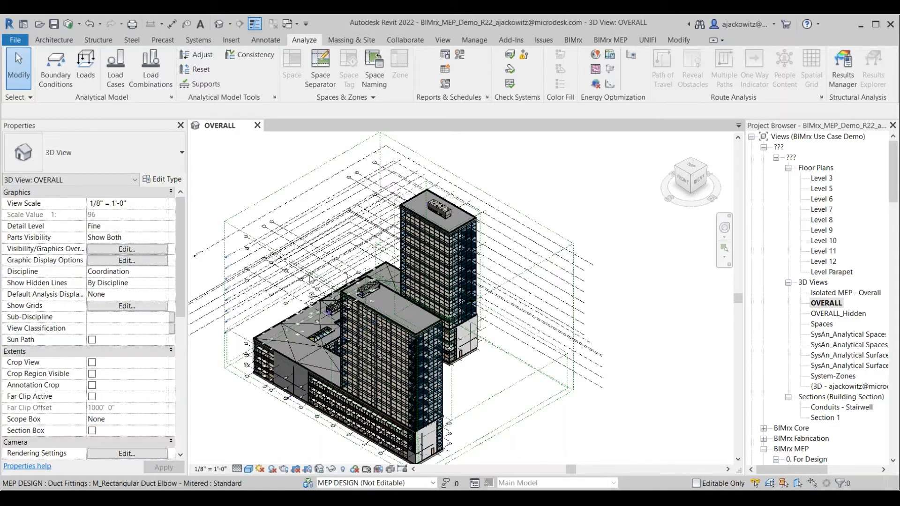
- Examine the grid lines across the chosen levels in the 3D view, checking grids J and H, and clear the selection
scroll(261, 248, up, 2)
click(262, 248)
scroll(252, 245, up, 4)
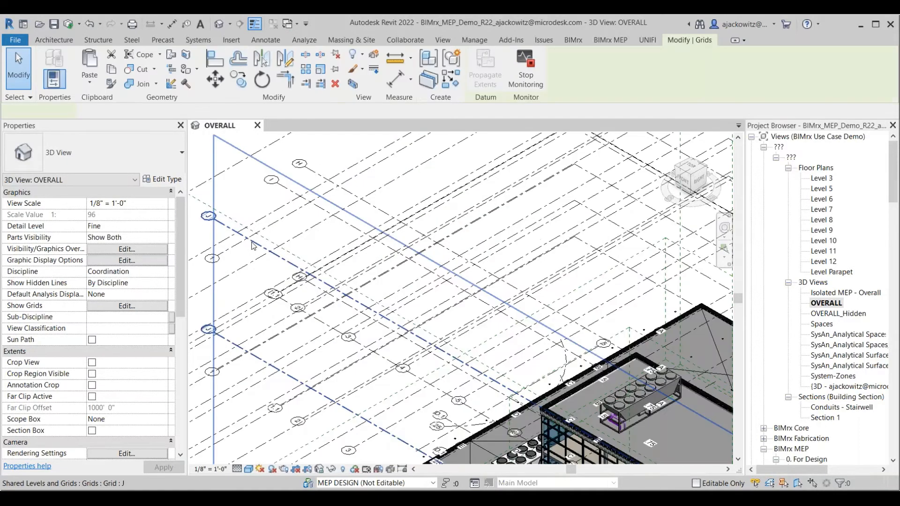
scroll(252, 245, down, 5)
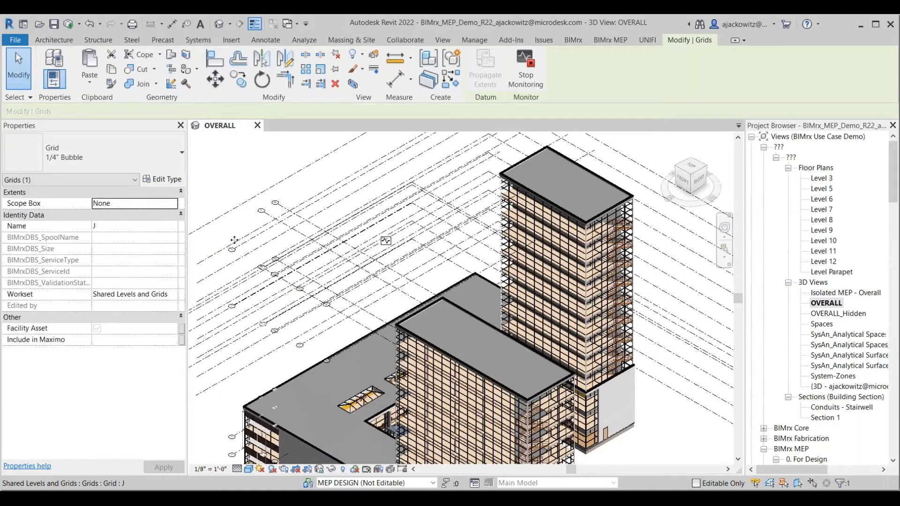
scroll(234, 240, up, 5)
scroll(224, 210, down, 5)
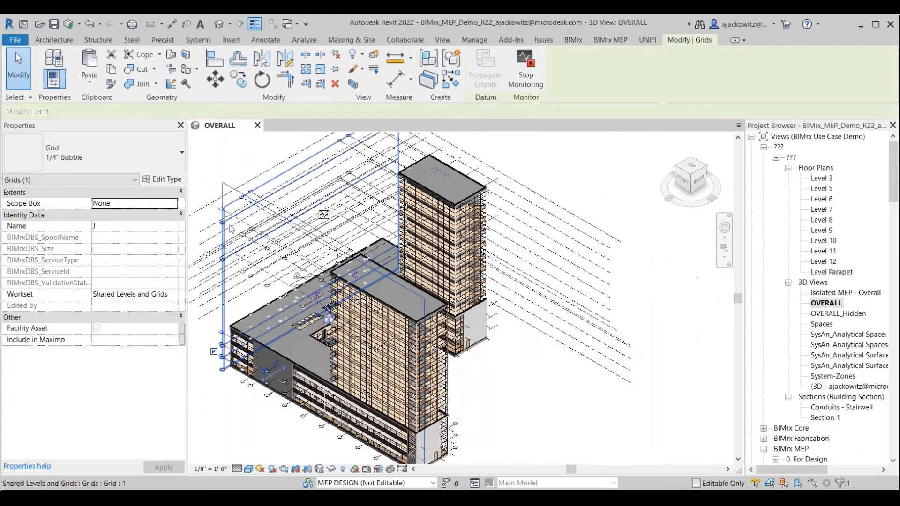
shift+middle_drag(231, 228, 280, 218)
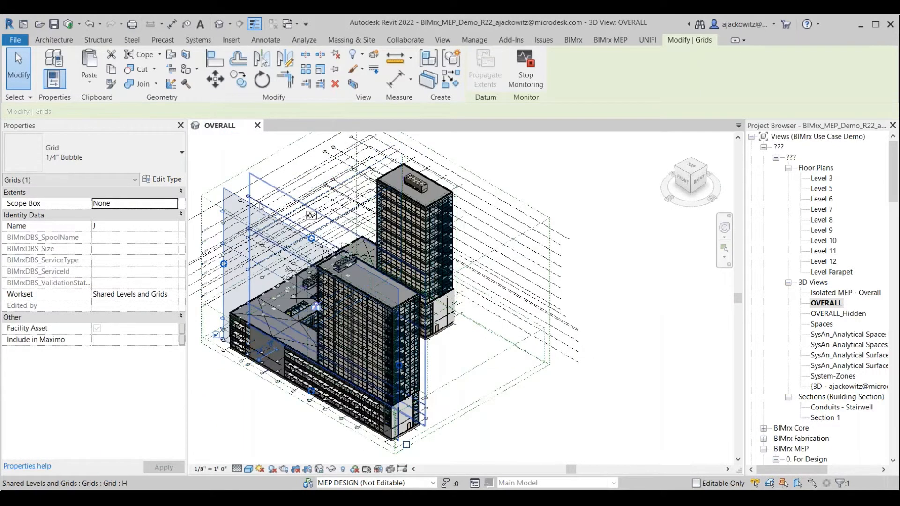
click(259, 206)
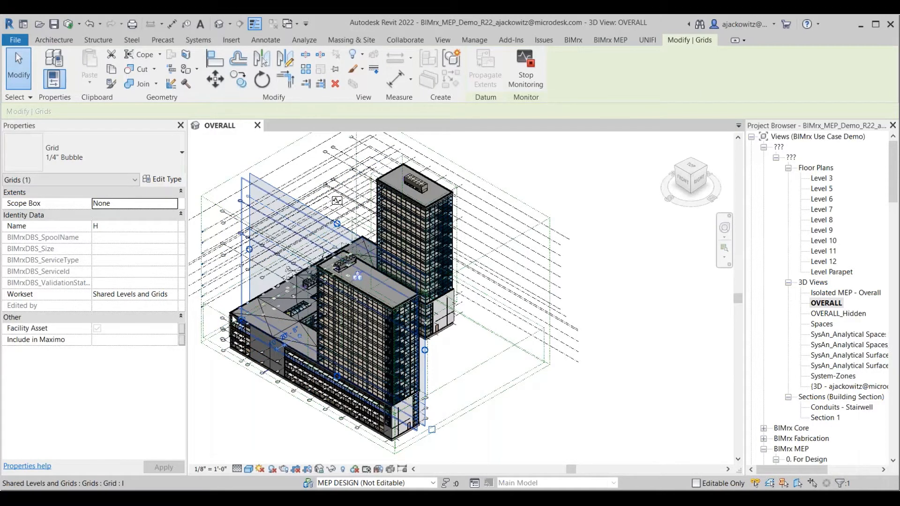
key(Escape)
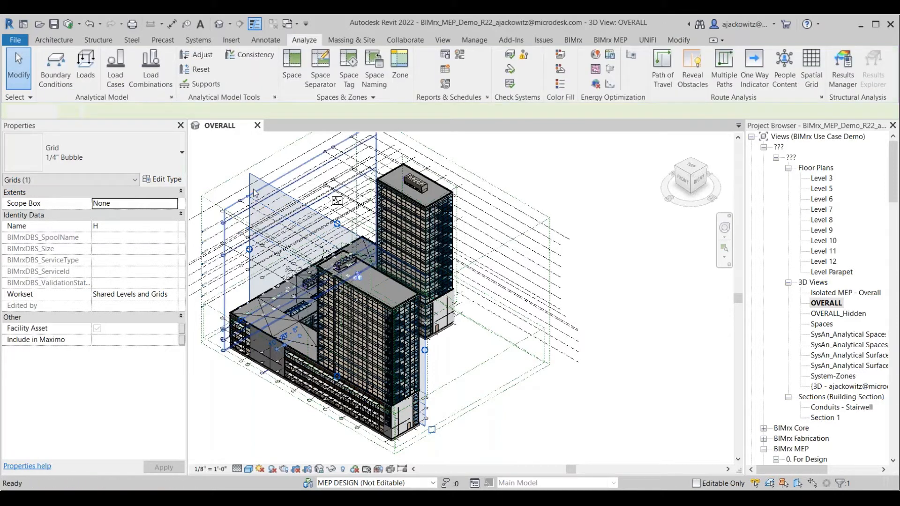
key(Escape)
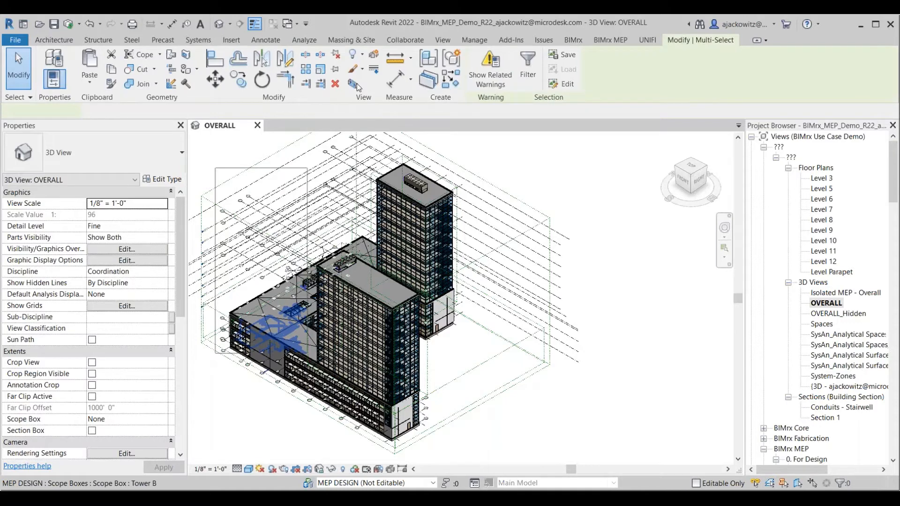
- Try a Selection Box on the multiple elements selected around the podium, and clear the selection
click(354, 84)
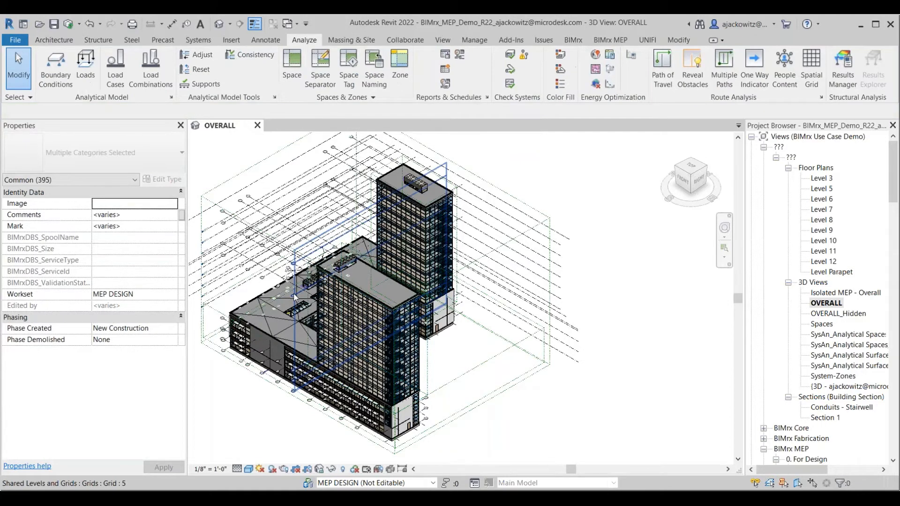
key(Escape)
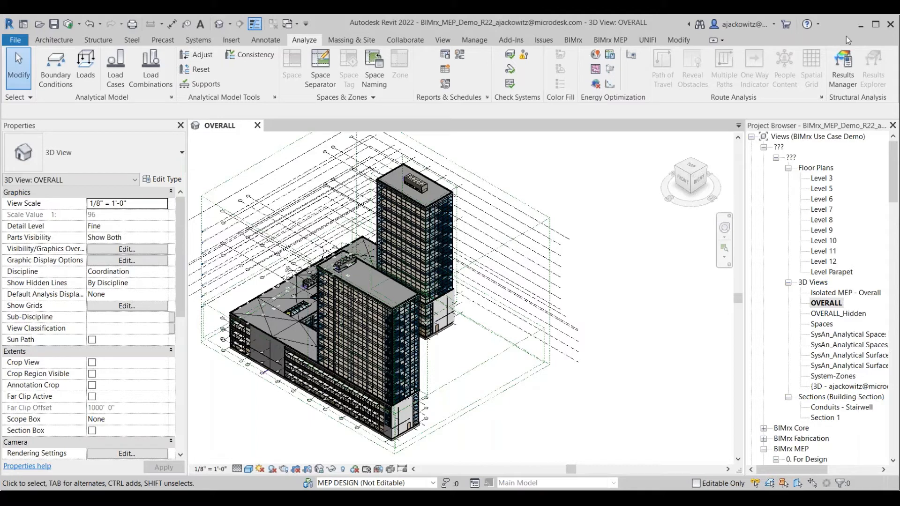
- Start Load Autodesk Family and look through the browse categories of the online content library
click(239, 42)
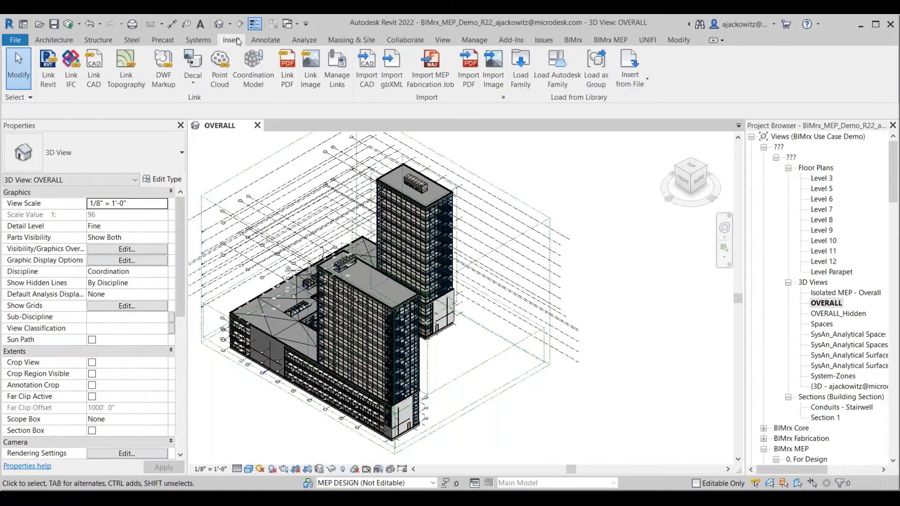
click(549, 83)
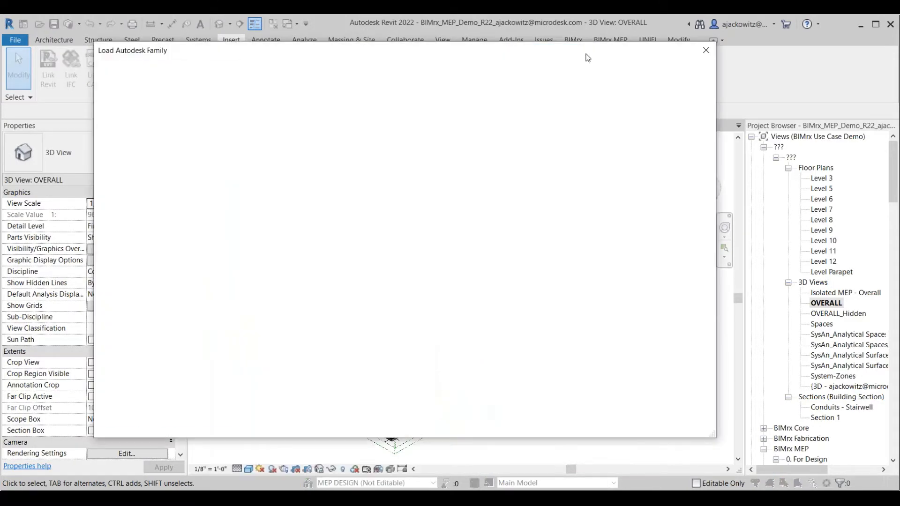
drag(588, 57, 537, 65)
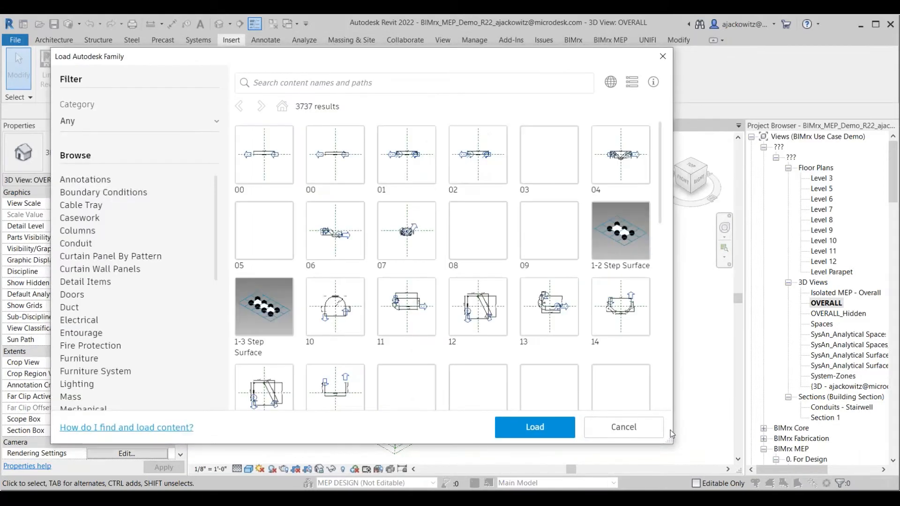
mouse_move(458, 63)
mouse_down()
mouse_move(488, 78)
mouse_move(491, 65)
mouse_up()
scroll(107, 214, down, 6)
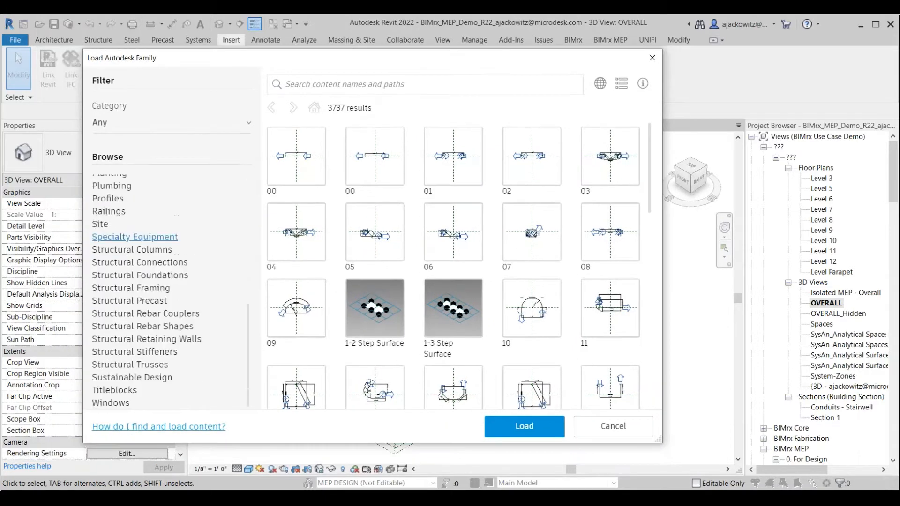
scroll(107, 214, up, 6)
- Search the Mechanical family content for "smoke detector" and return to the full content list
click(326, 84)
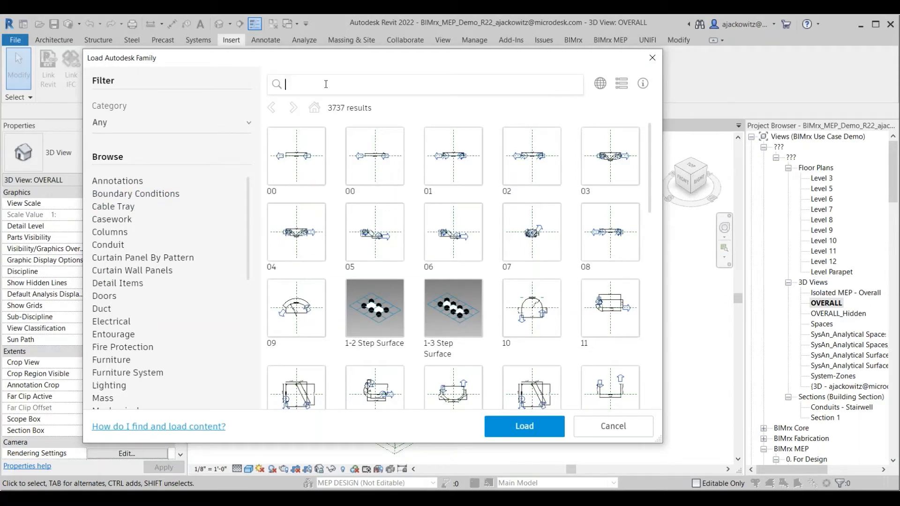
text(smoke detector)
drag(374, 64, 376, 60)
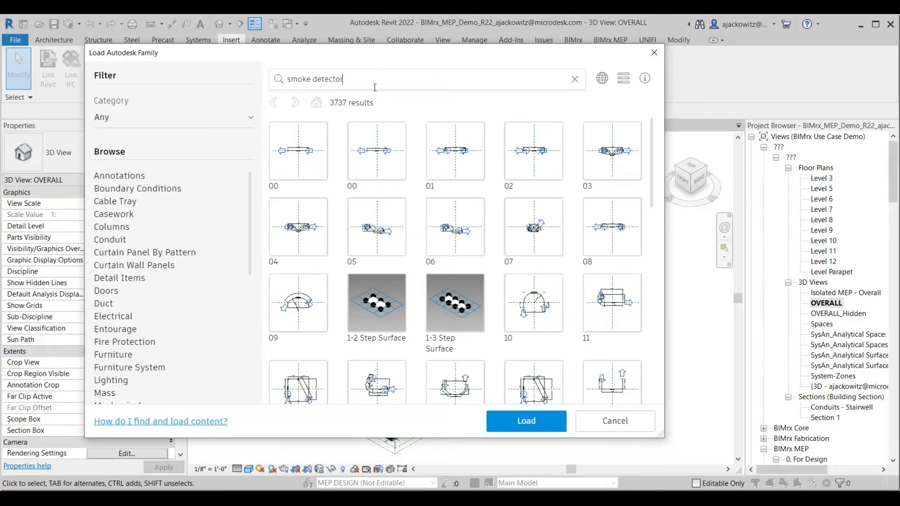
drag(249, 255, 245, 320)
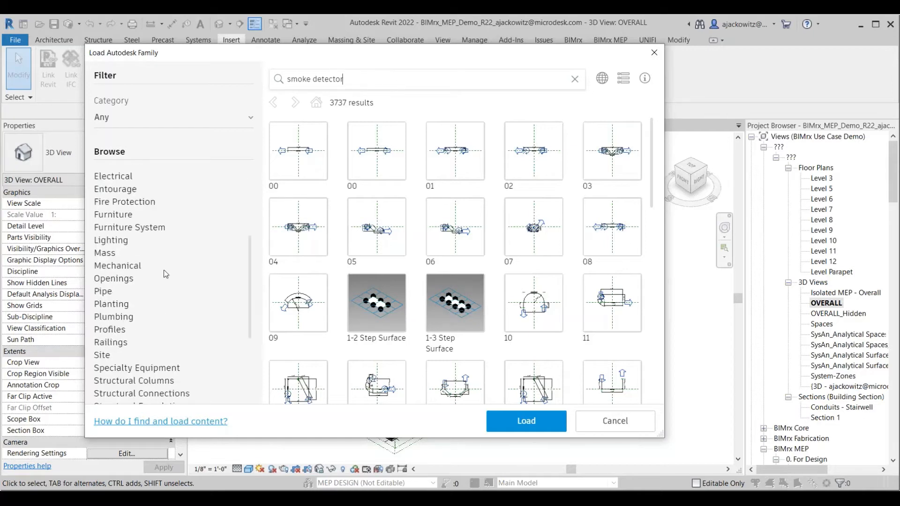
click(117, 265)
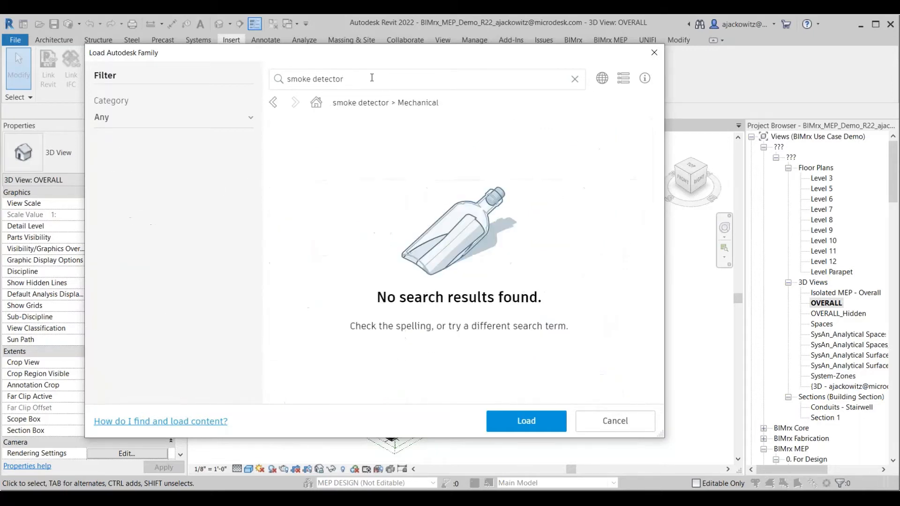
click(274, 103)
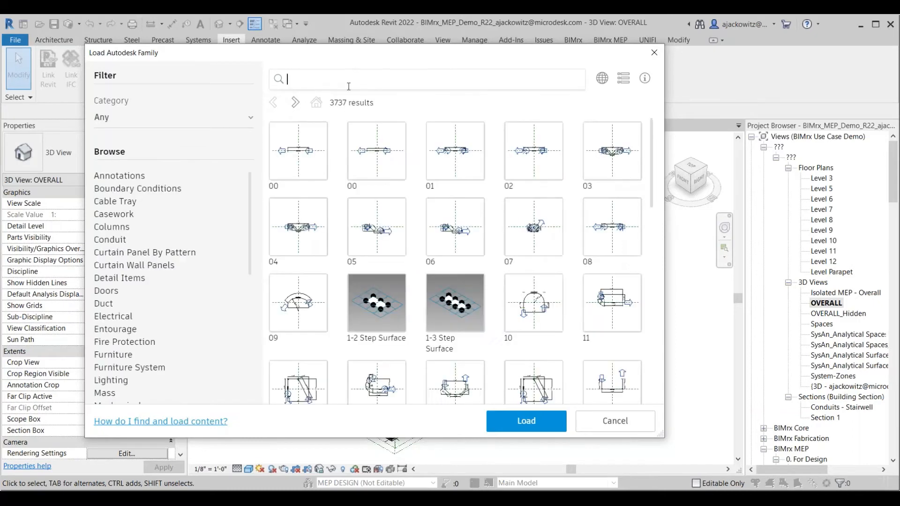
- Search the Electrical family content for "panelboard"
click(113, 317)
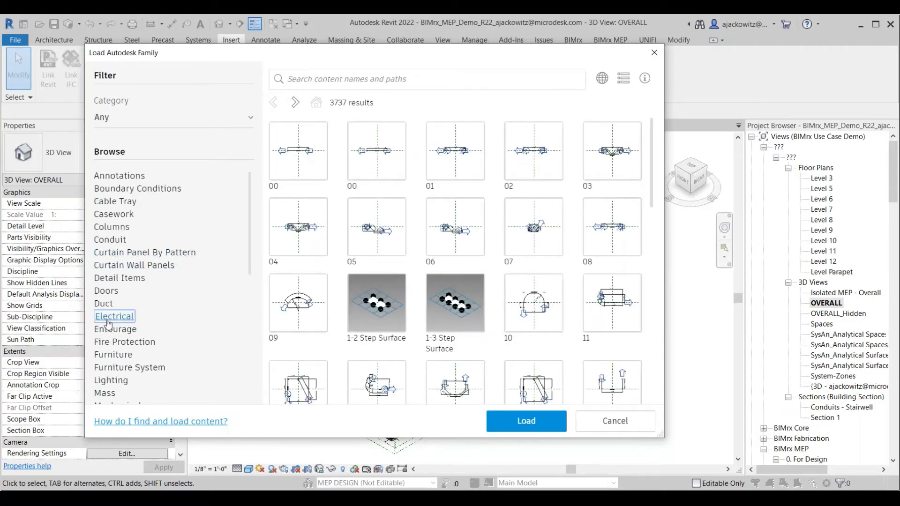
click(367, 79)
text(panelboard)
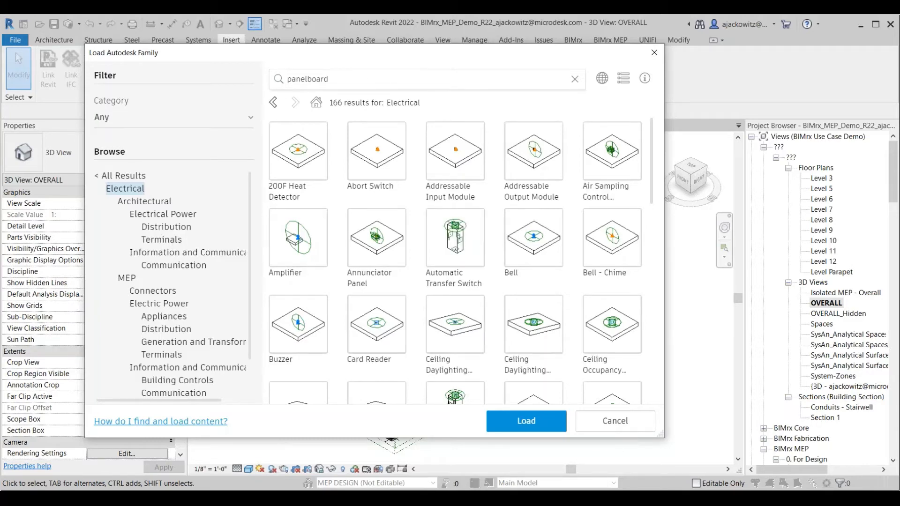
scroll(569, 191, down, 1)
scroll(651, 255, down, 6)
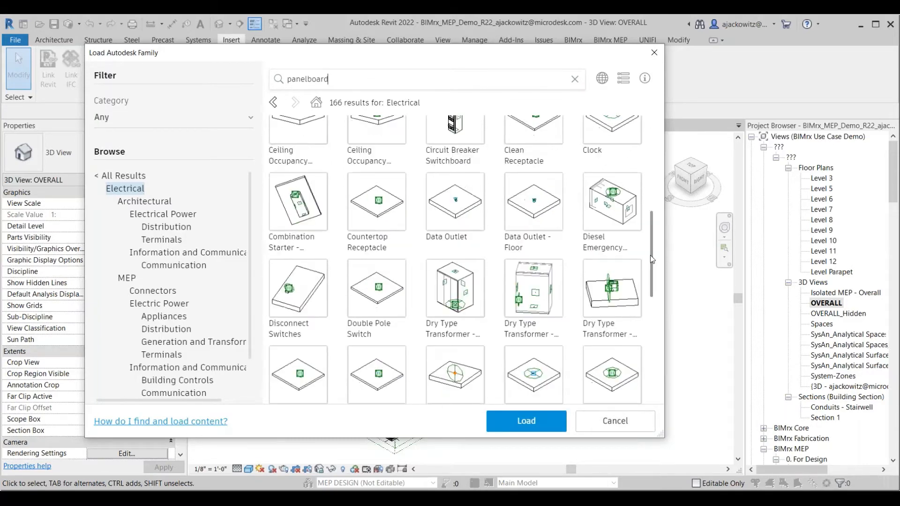
scroll(651, 255, up, 7)
key(Return)
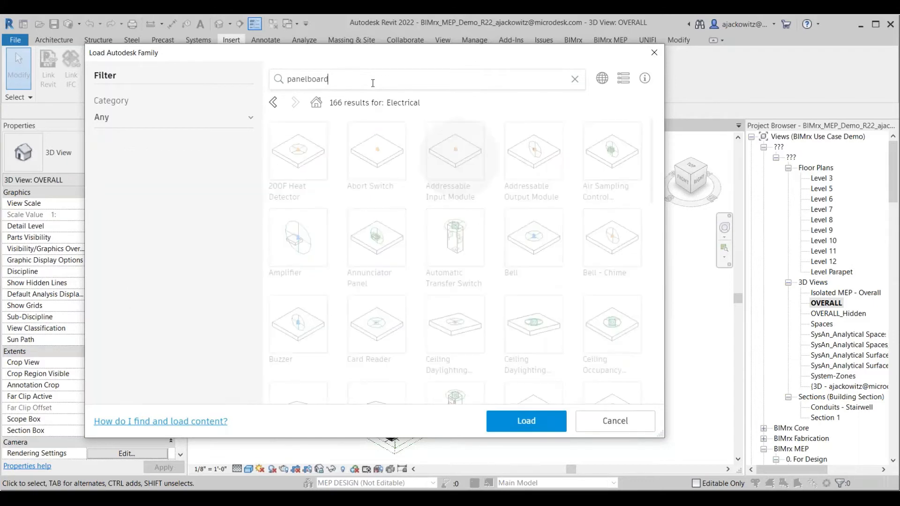
mouse_move(374, 59)
mouse_down()
mouse_move(399, 57)
mouse_move(330, 49)
mouse_move(360, 50)
mouse_up()
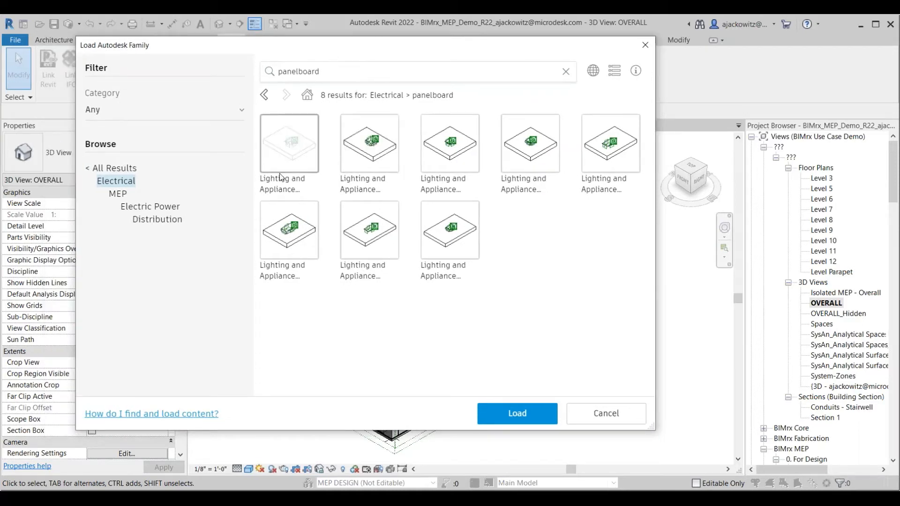
- Widen the panelboard search to all results with category Any, and close the family browser without loading anything
click(94, 168)
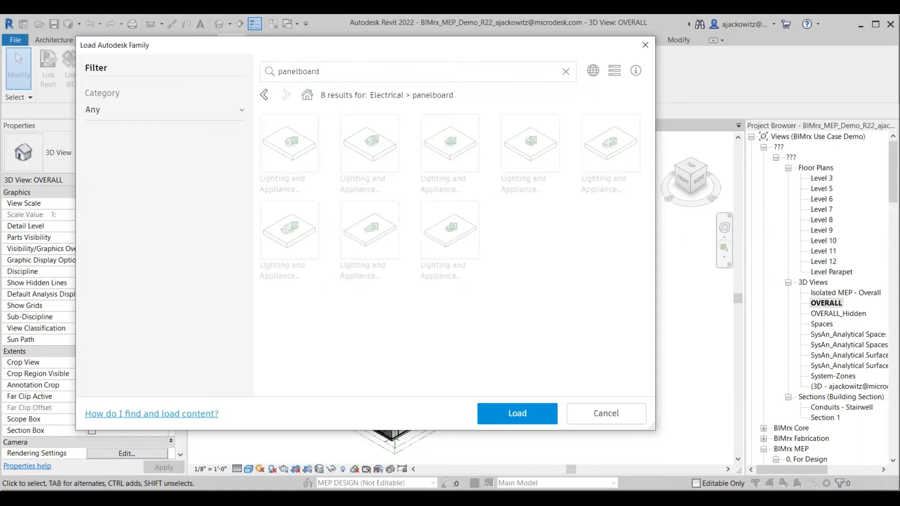
click(110, 115)
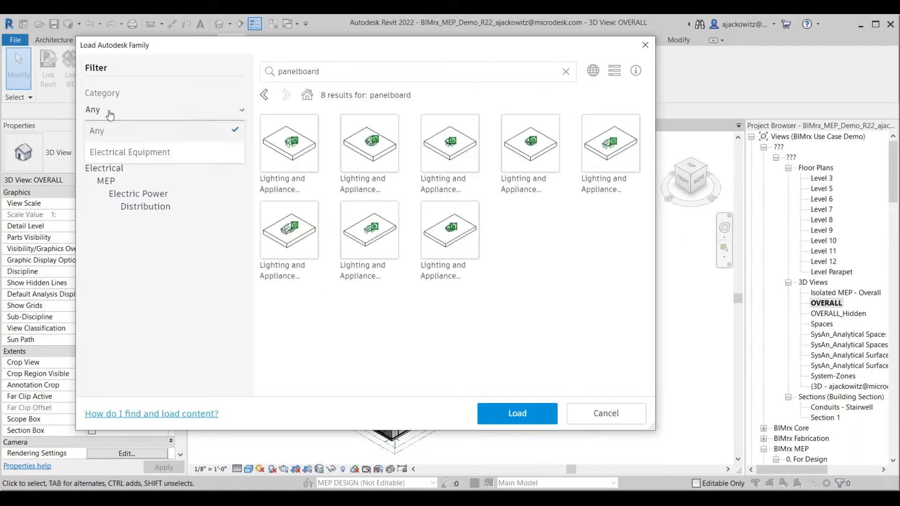
click(119, 133)
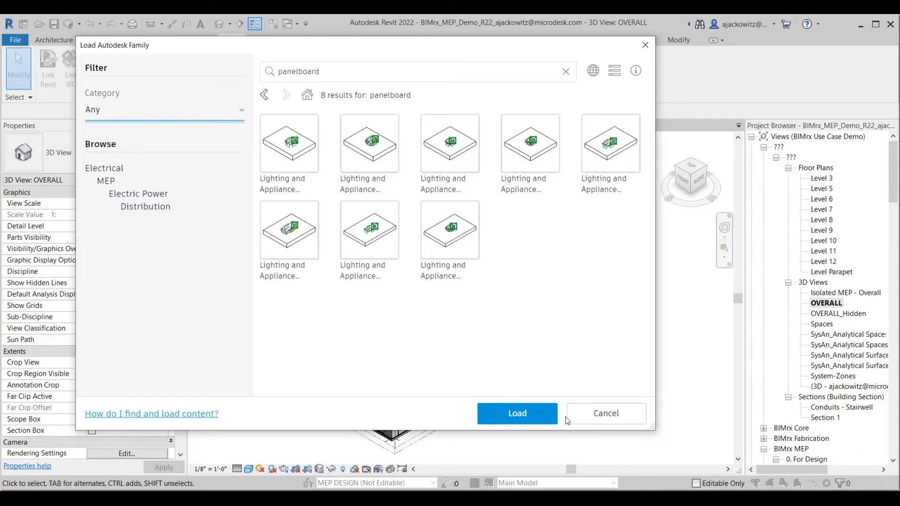
click(649, 51)
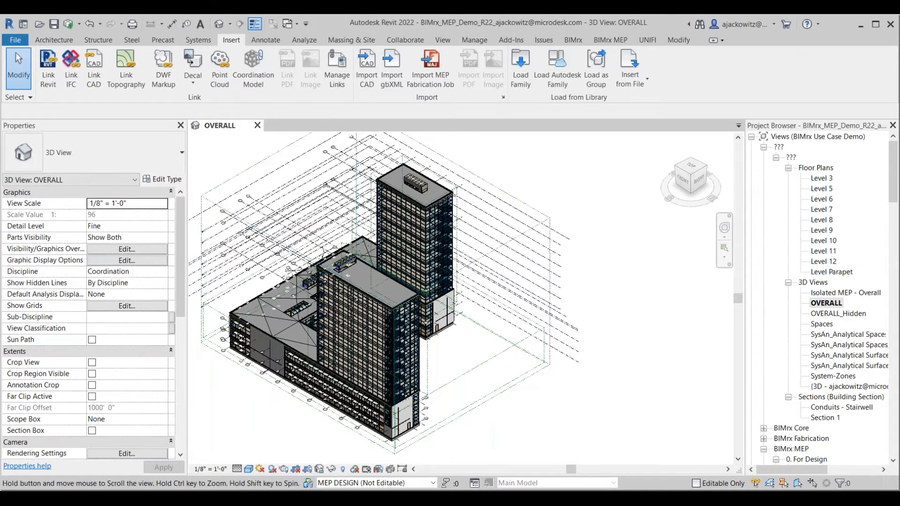
- Open the 1 - Mech floor plan from the Working views and close the OVERALL 3D view
middle_drag(506, 263, 529, 282)
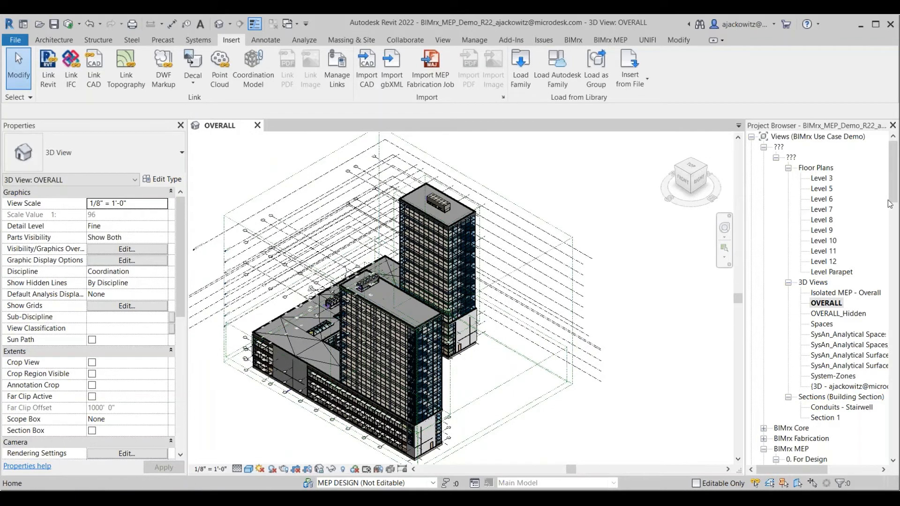
drag(896, 189, 897, 285)
click(827, 210)
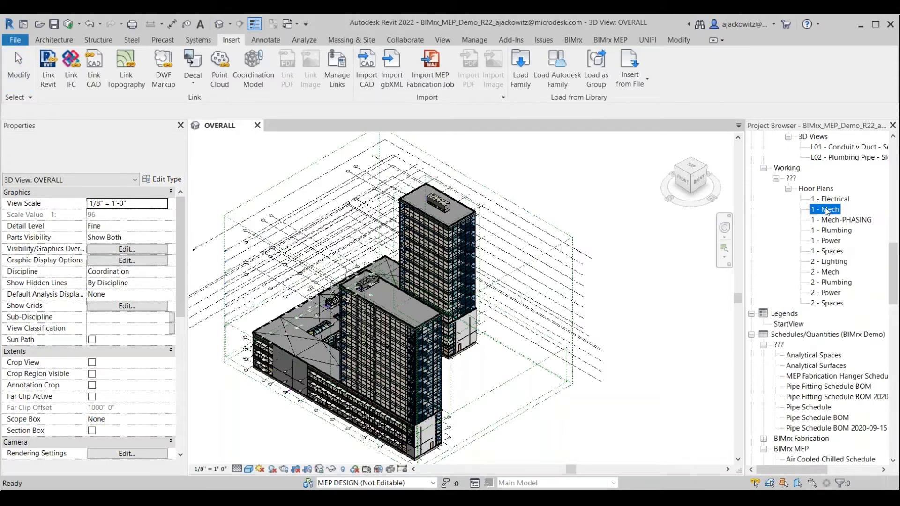
double_click(827, 209)
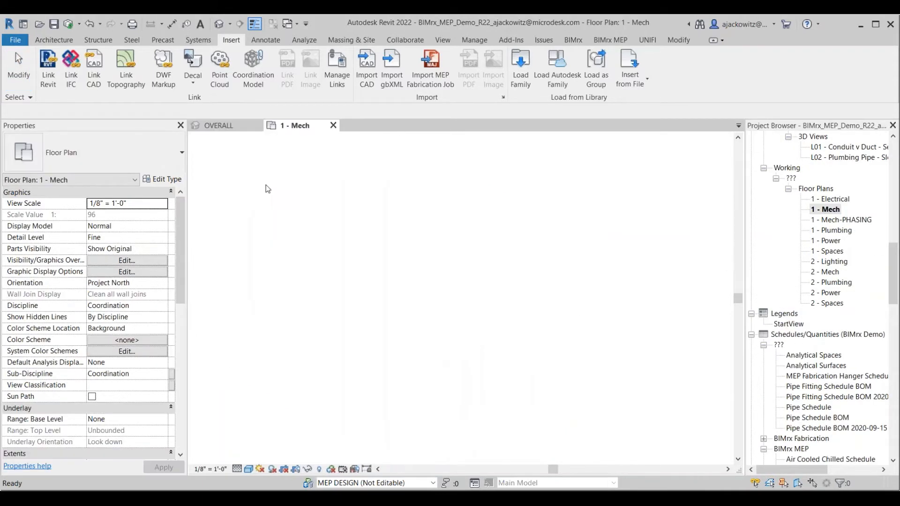
click(250, 126)
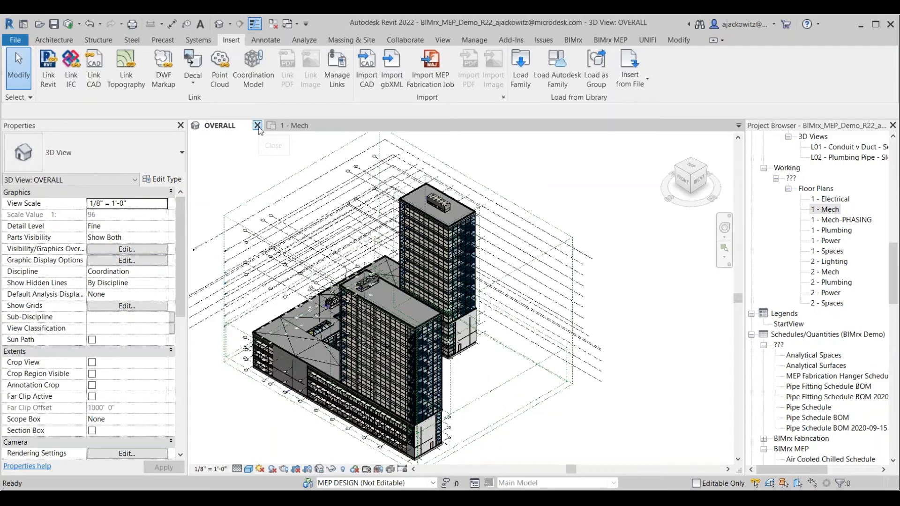
click(257, 125)
scroll(328, 236, up, 5)
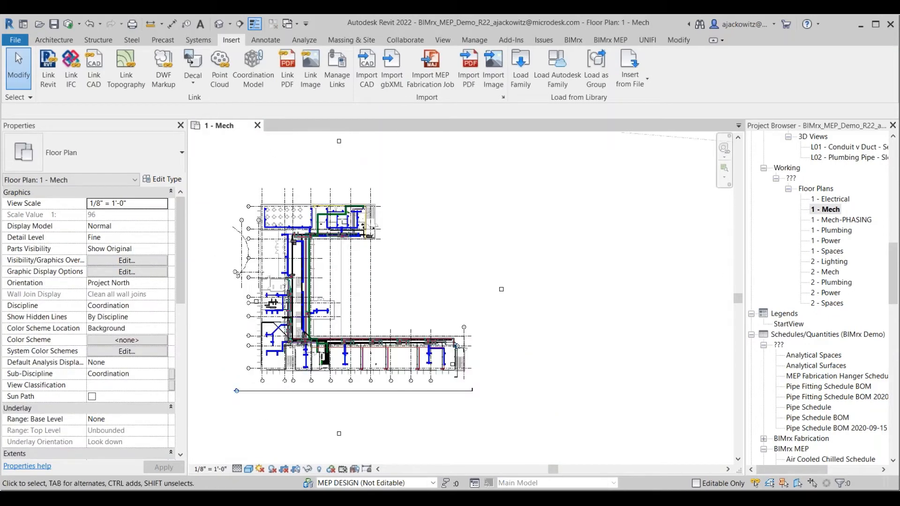
scroll(310, 299, up, 1)
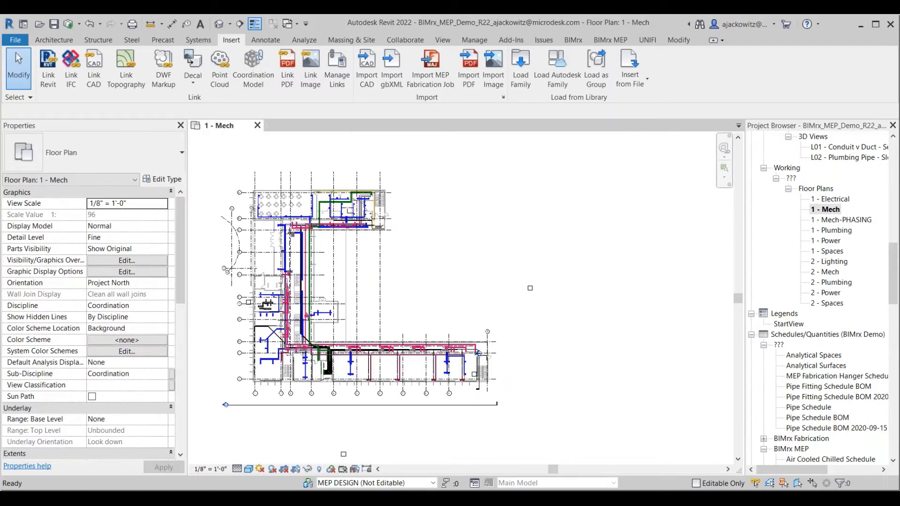
- Review the view filters in the Visibility/Graphic Overrides of the 1 - Mech plan and close them without changes
key(v)
key(g)
click(467, 101)
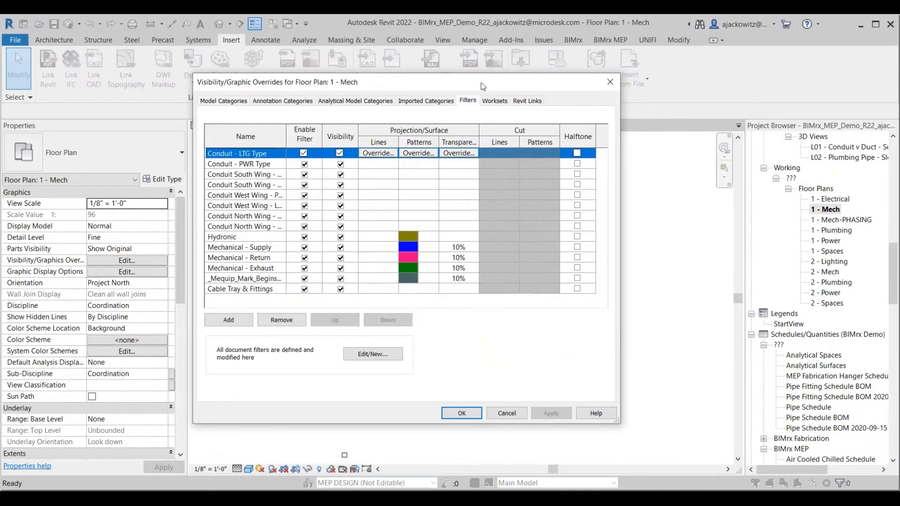
drag(418, 84, 277, 82)
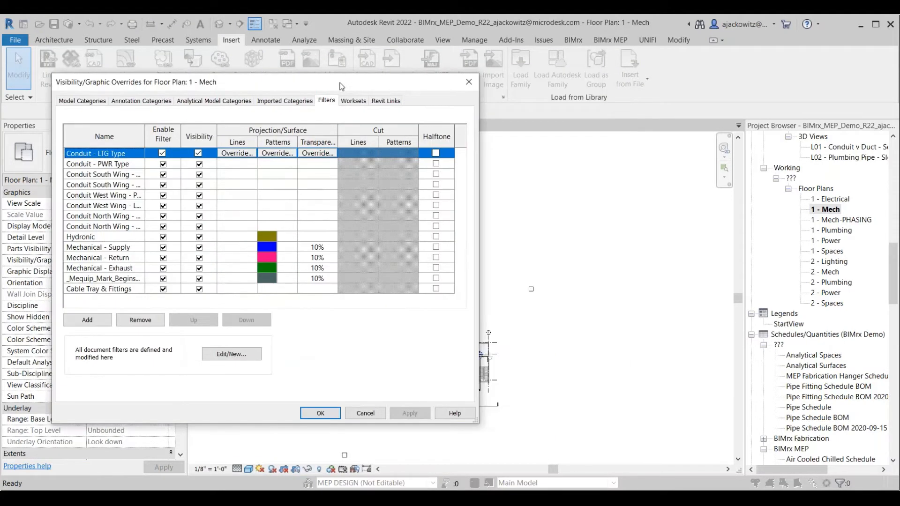
drag(340, 83, 339, 83)
click(468, 82)
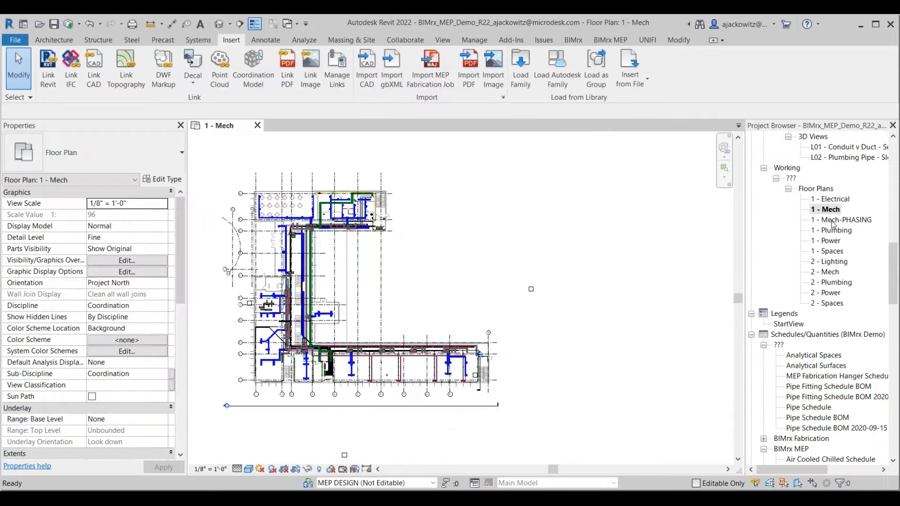
- Open the 1 - Mech-PHASING floor plan and display its view filters in Visibility/Graphic Overrides with a wider name column
double_click(832, 220)
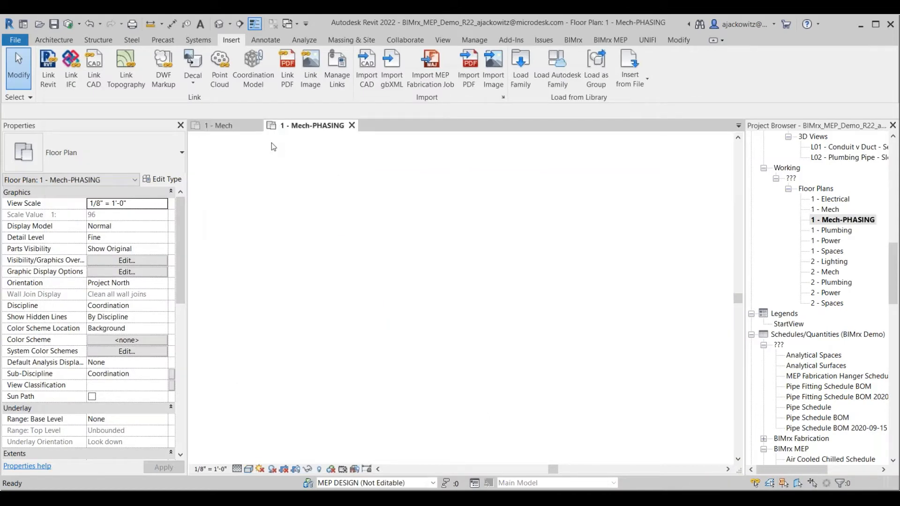
middle_drag(386, 302, 390, 290)
key(v)
key(g)
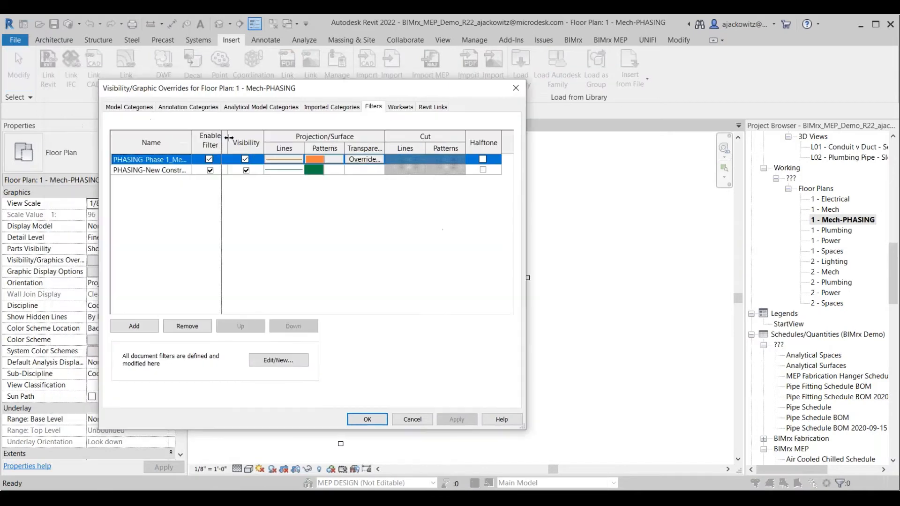
drag(191, 138, 221, 138)
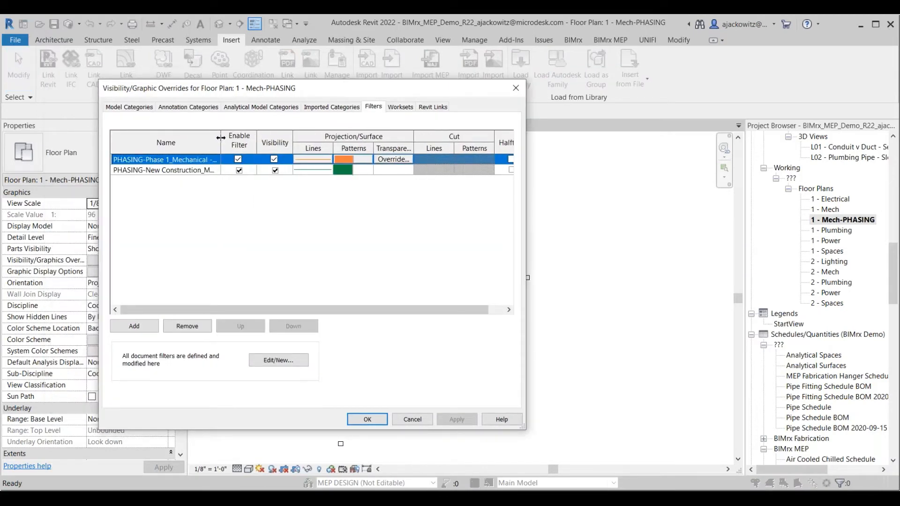
- Open the filter definitions for editing and show the PHASING-Phase 1_Mechanical - Supply filter
click(195, 163)
click(276, 362)
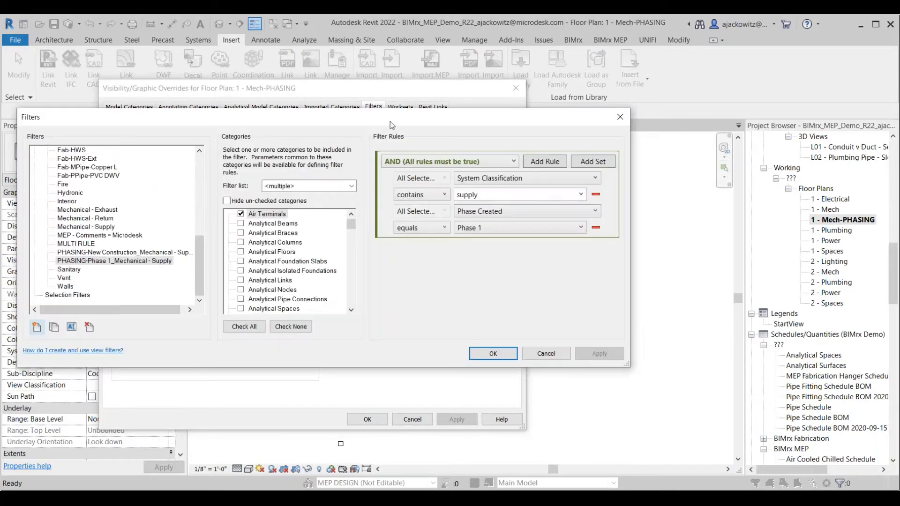
drag(386, 121, 381, 117)
click(89, 246)
click(91, 255)
key(ctrl)
key(ctrl)
key(ctrl)
key(ctrl)
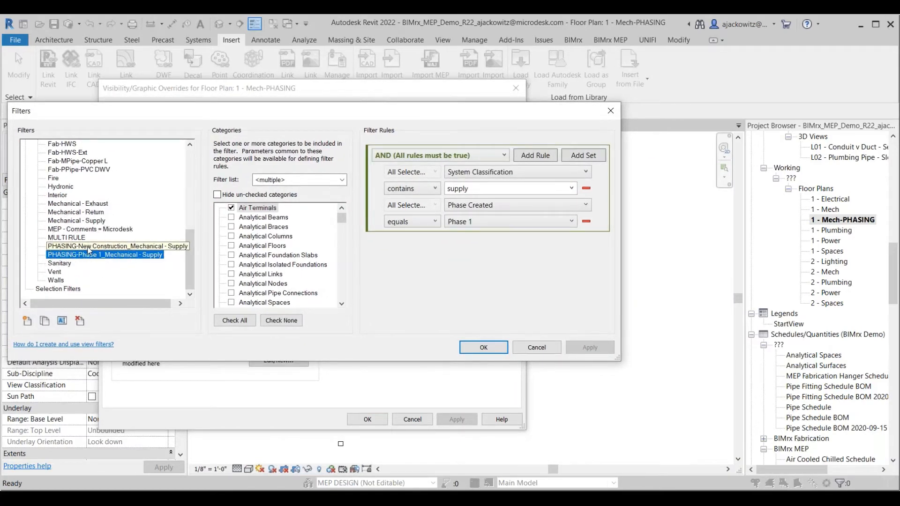
key(ctrl)
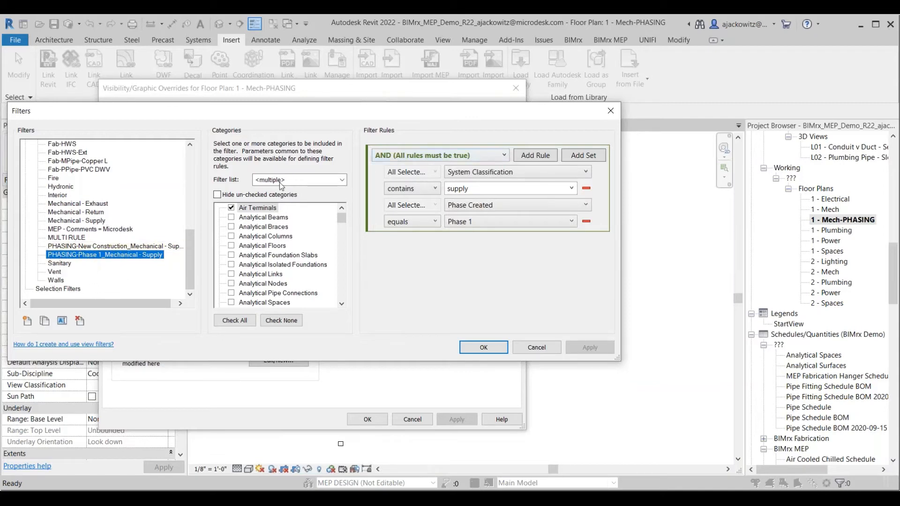
- Examine the Phase 1 supply filter's categories and its System Classification and Phase Created rules, and leave the filter definitions unchanged
mouse_move(342, 218)
mouse_down()
mouse_move(342, 258)
mouse_move(342, 212)
mouse_up()
drag(408, 113, 360, 112)
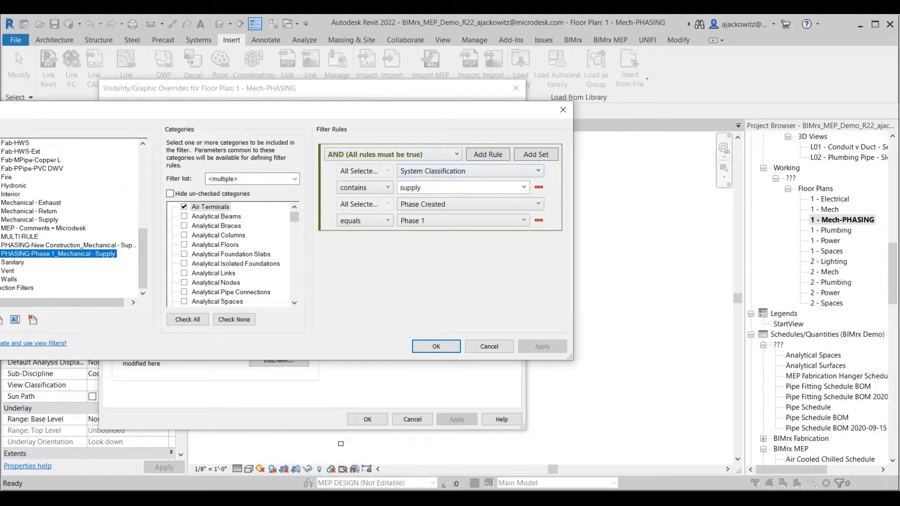
drag(455, 115, 436, 111)
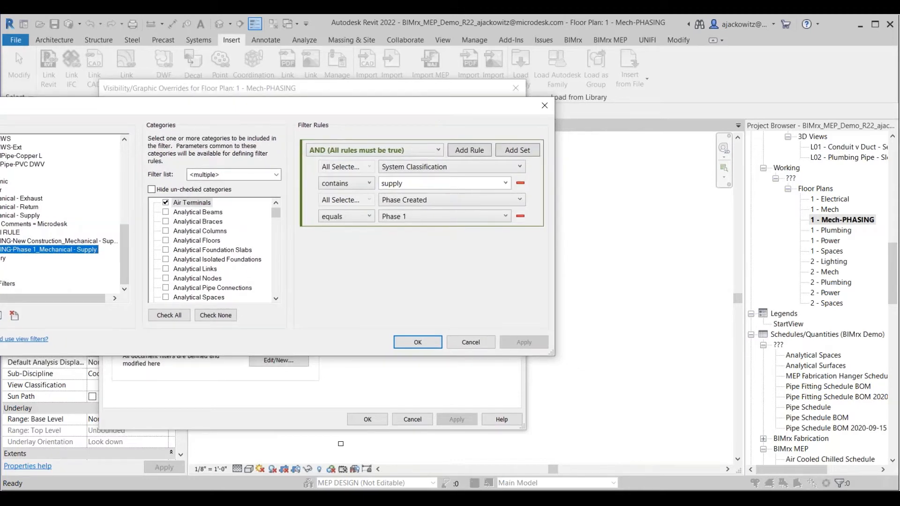
click(424, 199)
key(ctrl)
click(345, 261)
drag(407, 111, 375, 114)
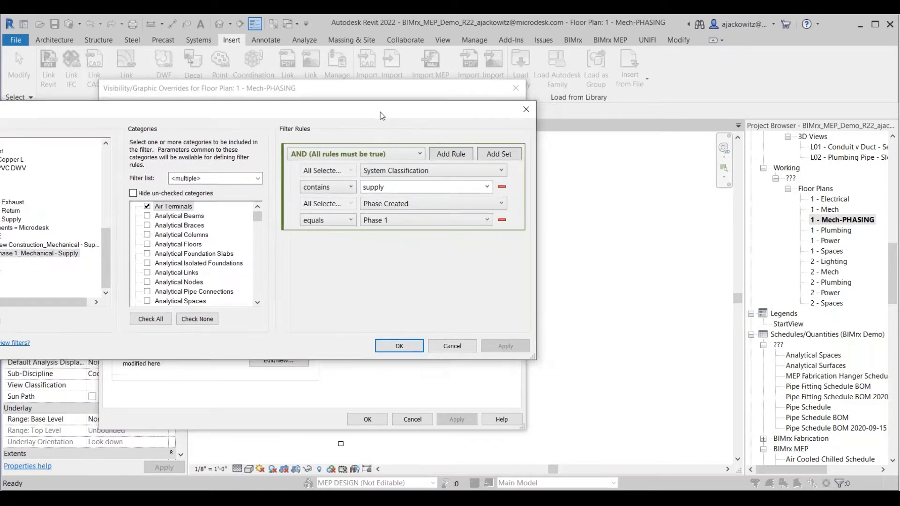
click(430, 347)
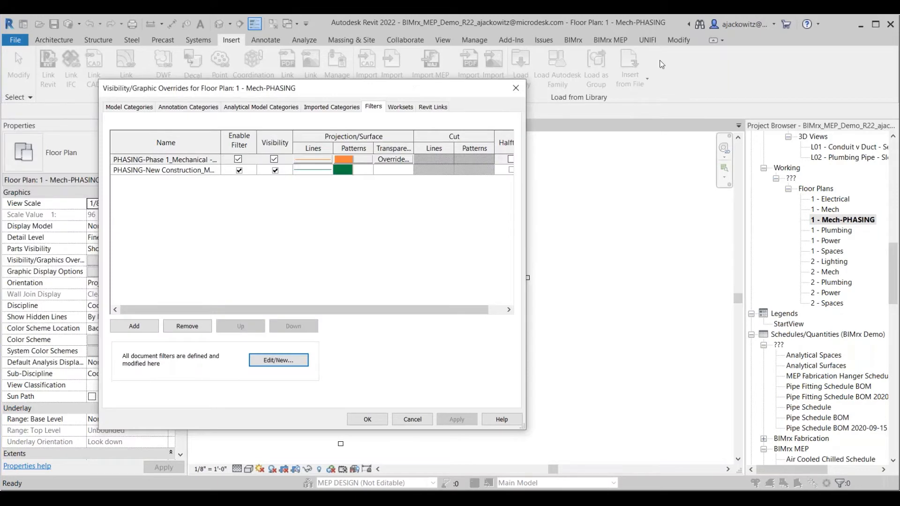
- Show the full name of the PHASING-New Construction_Mechanical - Supply filter and close the Visibility/Graphic Overrides
click(692, 56)
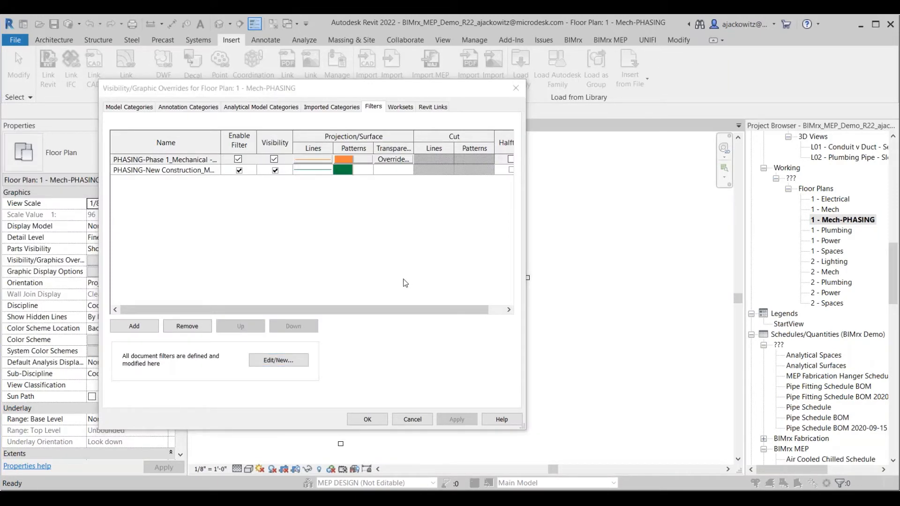
click(187, 170)
drag(221, 137, 267, 137)
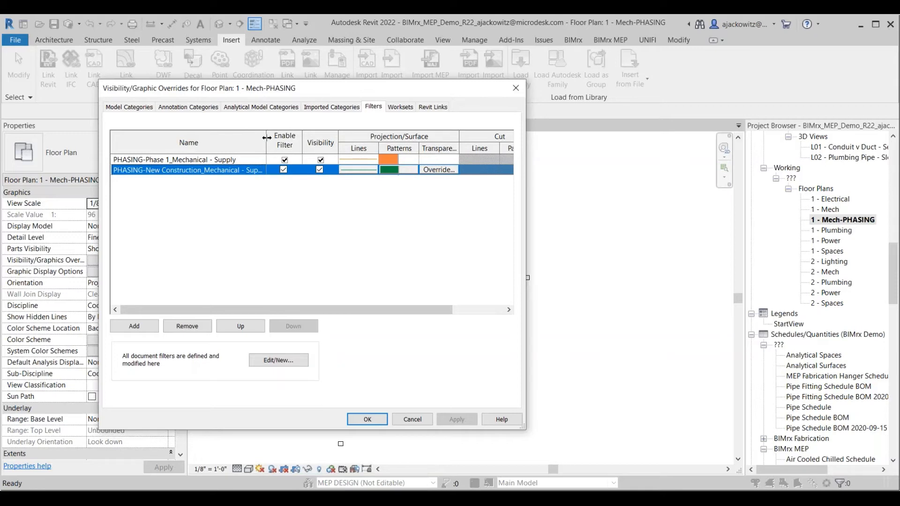
click(515, 88)
- Review the Phase Filter and Phase properties of the 1 - Mech-PHASING view
scroll(58, 361, down, 10)
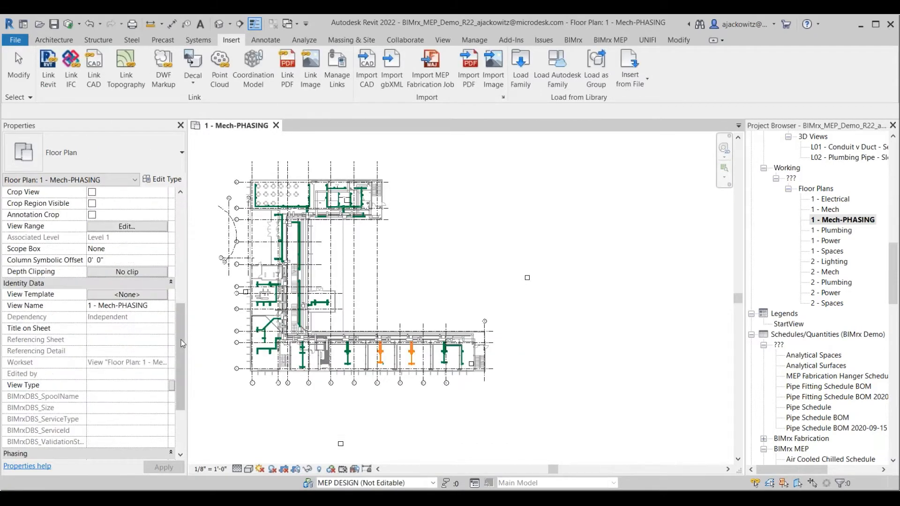
key(ctrl)
key(ctrl)
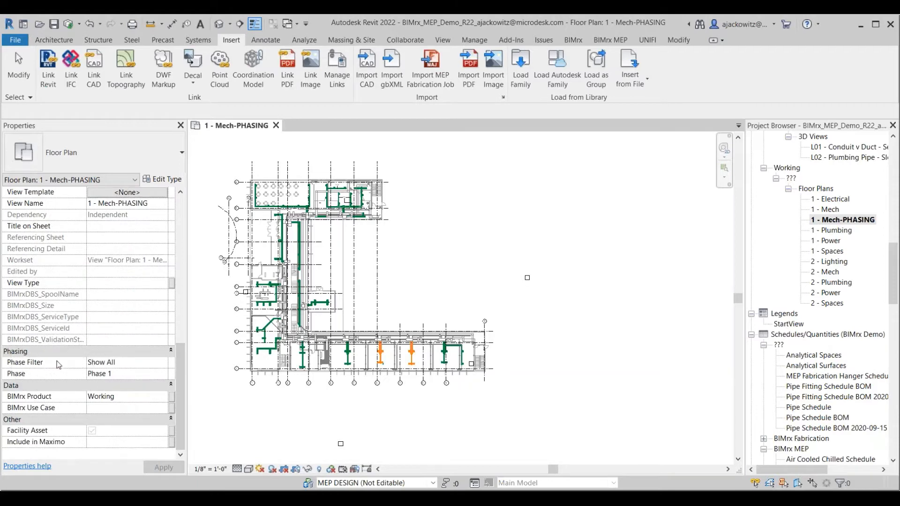
key(ctrl)
key(ctrl)
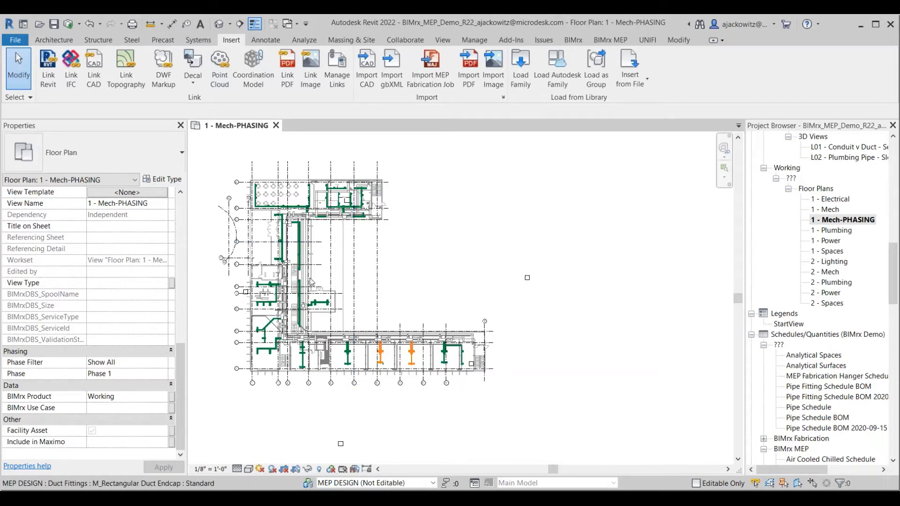
- Inspect the phasing properties of an orange supply duct between grids 7 and 8 and a green duct near grid 9
scroll(404, 361, up, 5)
click(428, 326)
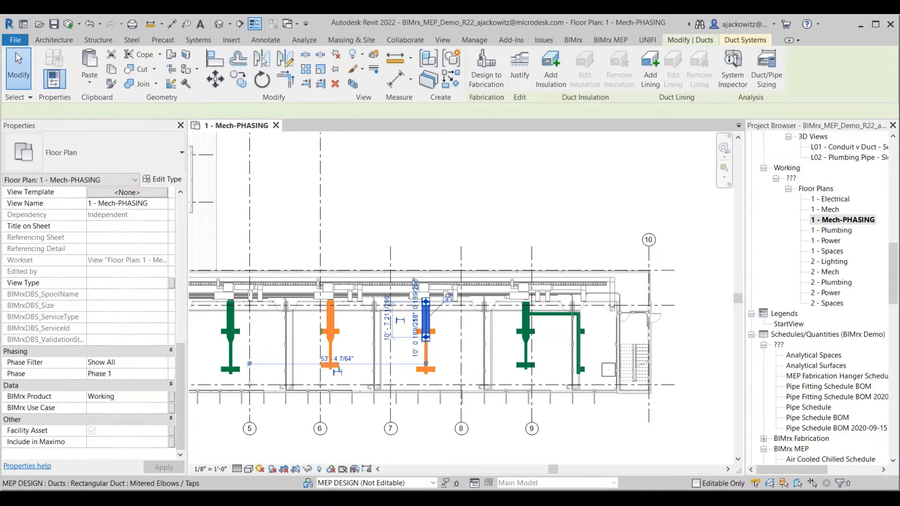
click(529, 323)
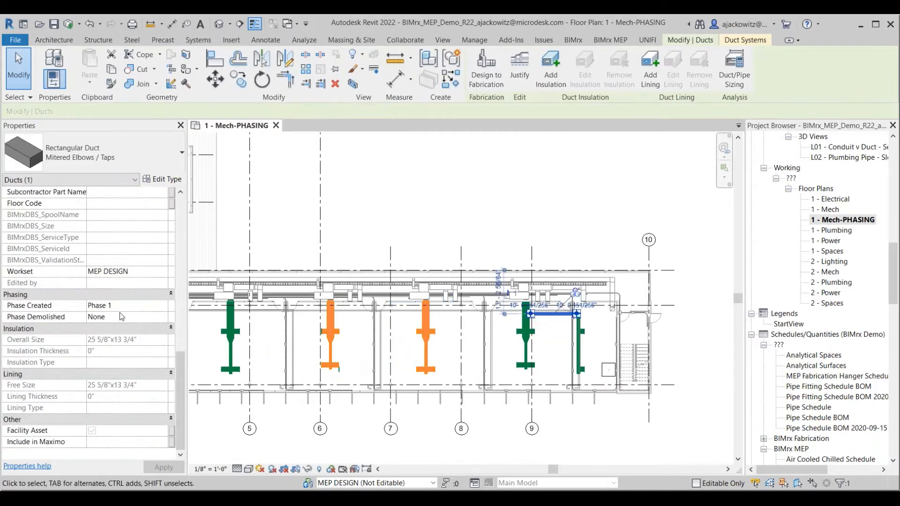
click(467, 240)
- Recheck the filter colour overrides of the whole phasing plan in Visibility/Graphic Overrides and close them without changes
scroll(468, 240, down, 2)
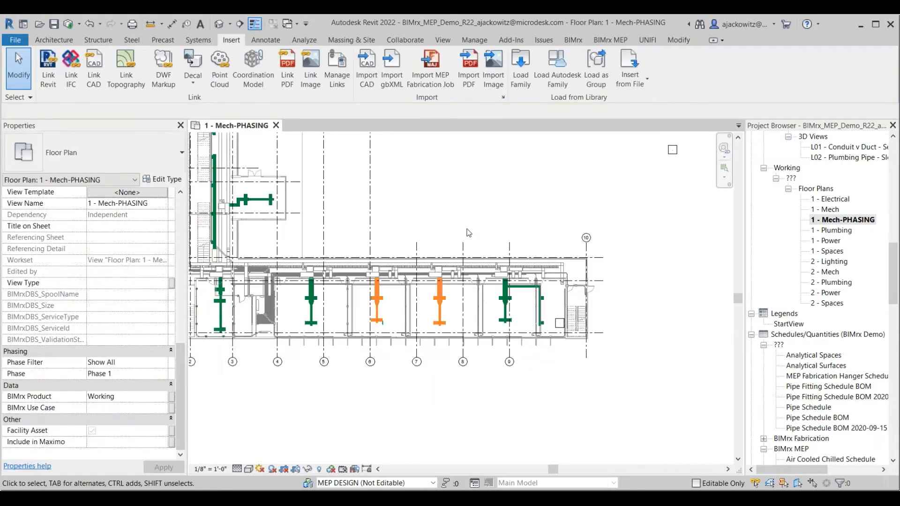
scroll(488, 273, down, 1)
scroll(516, 258, down, 1)
middle_drag(486, 241, 503, 290)
scroll(507, 286, down, 1)
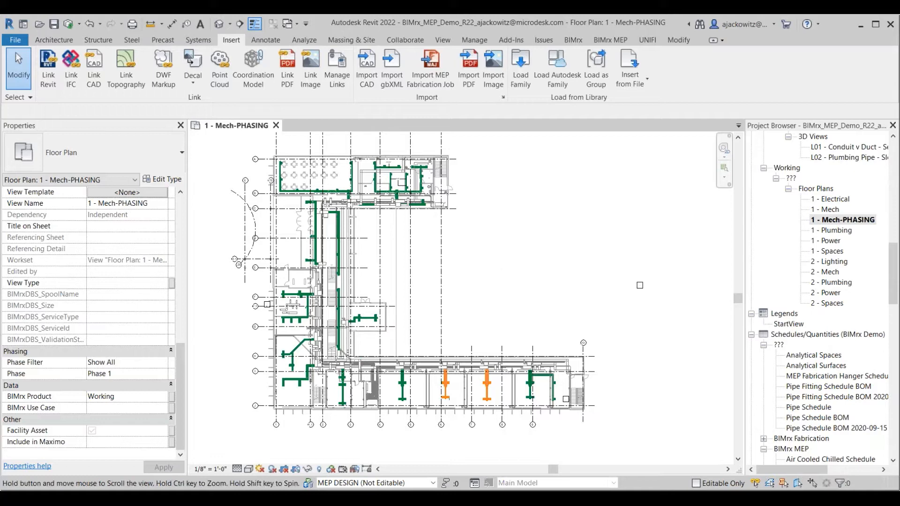
key(v)
key(v)
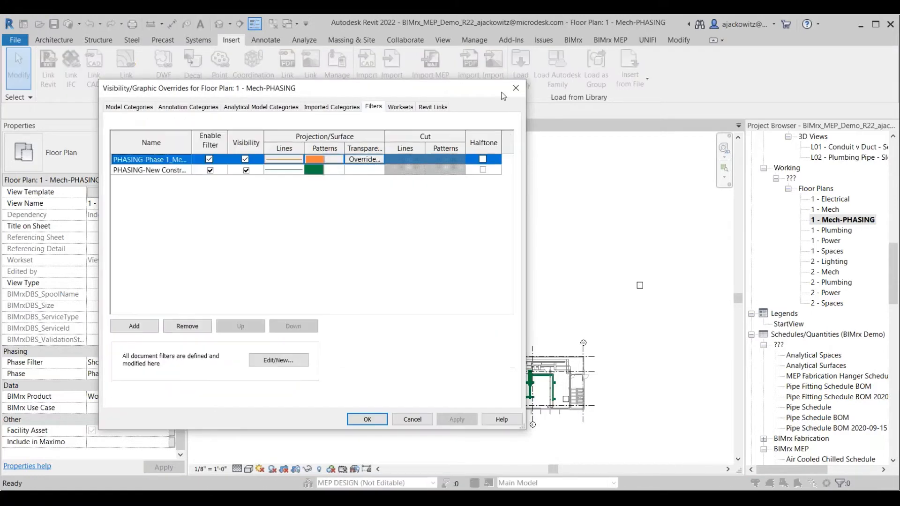
click(516, 88)
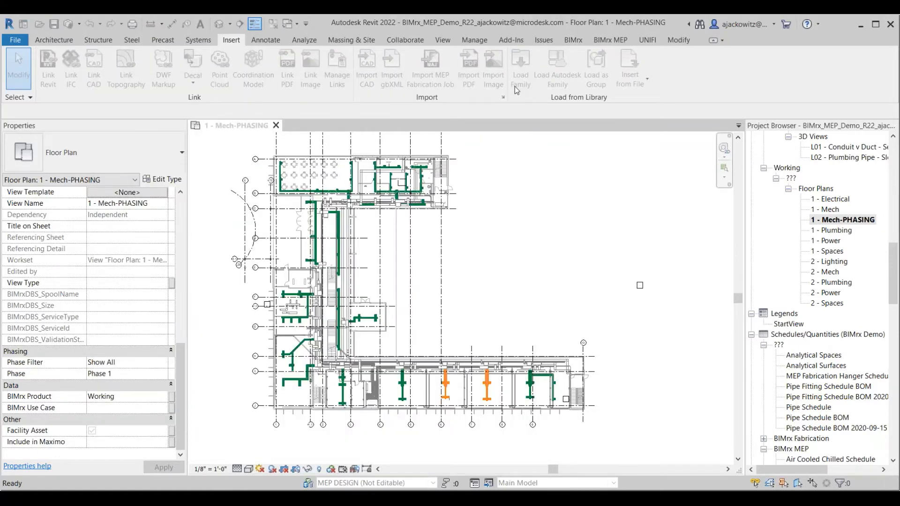
- Reopen the 1 - Mech floor plan and close the 1 - Mech-PHASING view
click(834, 210)
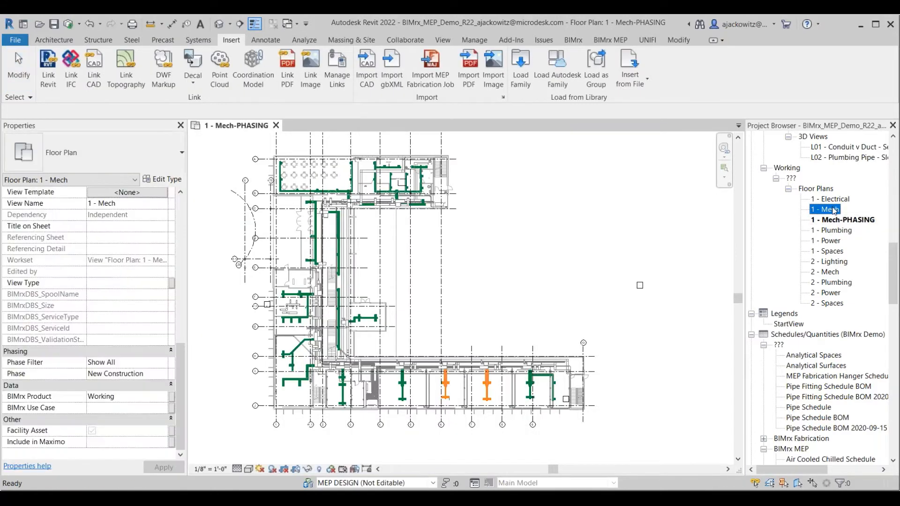
double_click(833, 209)
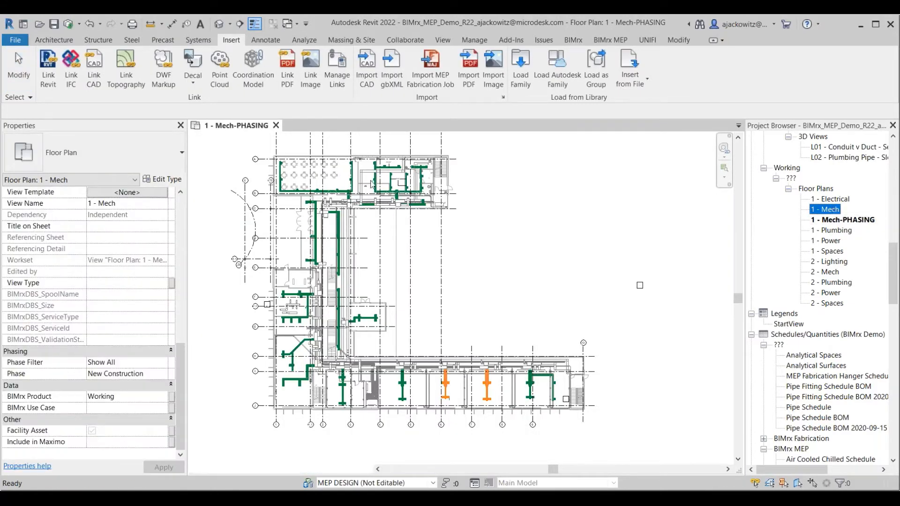
click(274, 125)
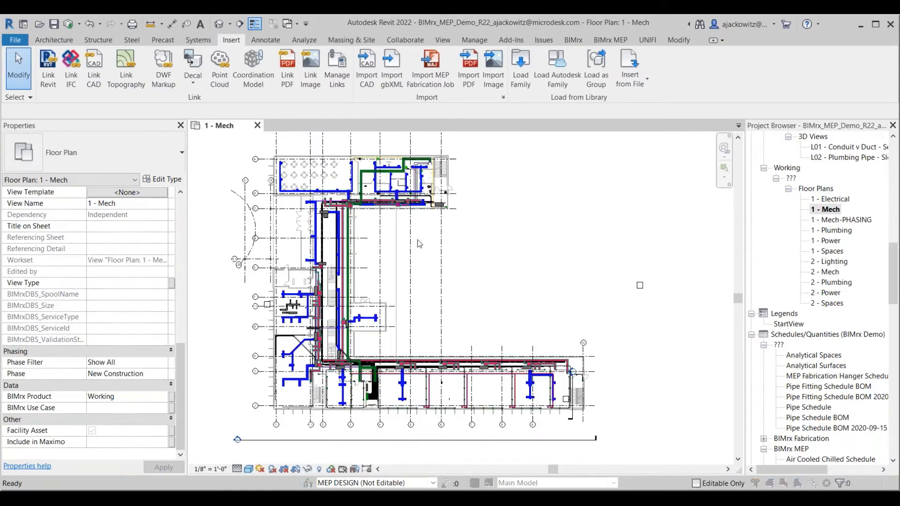
- Display the 1 - Mech plan's view filters with their full names and select the Conduit South Wing - Power filter
key(v)
key(g)
click(374, 109)
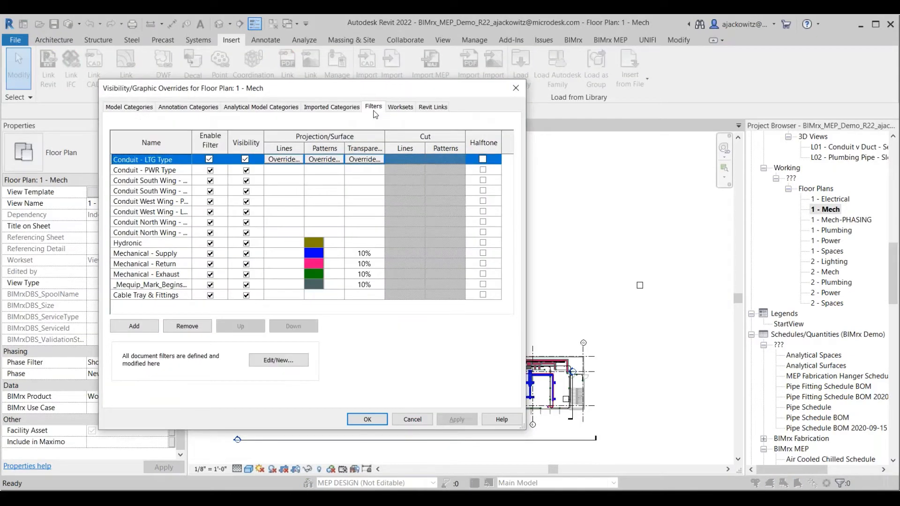
drag(191, 146, 243, 142)
click(182, 181)
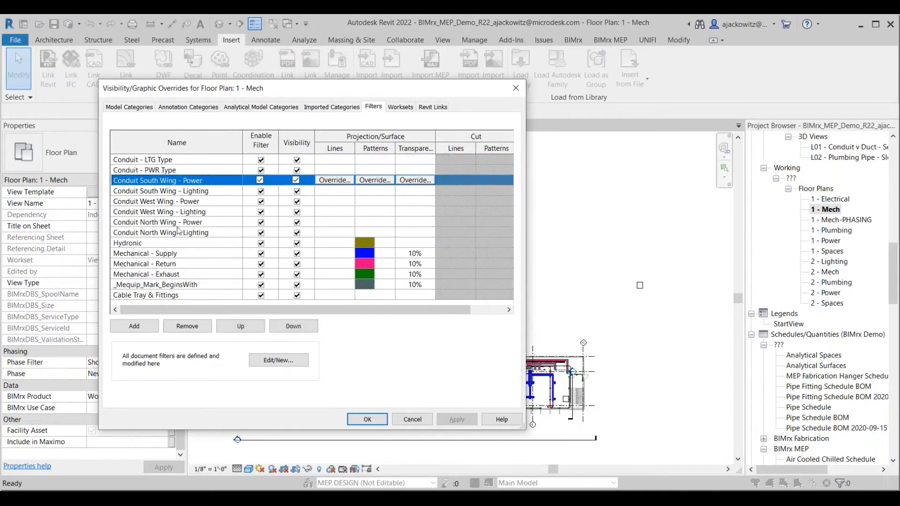
- Select all six Conduit South, West and North Wing filters together and move them below Cable Tray & Fittings in the filter order
ctrl+click(177, 233)
shift+click(177, 233)
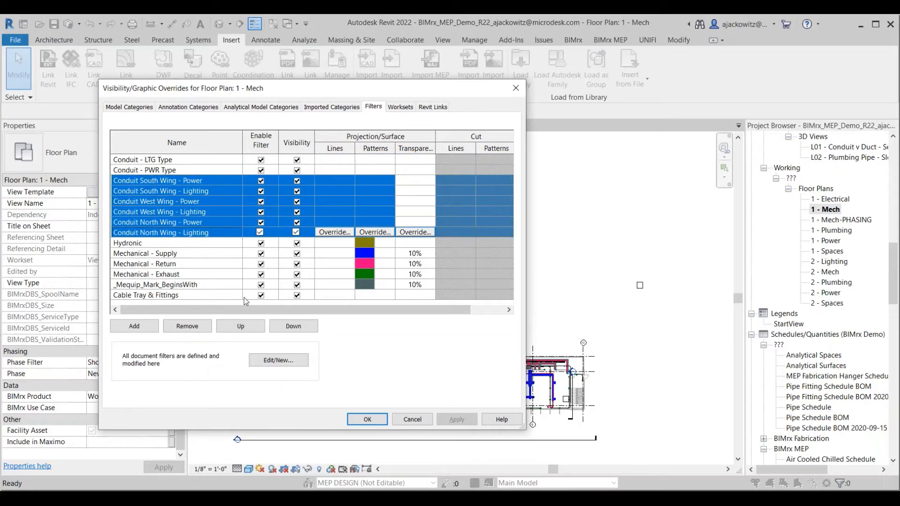
click(293, 326)
click(293, 326)
click(294, 327)
click(257, 328)
click(256, 328)
double_click(256, 327)
click(282, 326)
click(282, 326)
click(282, 326)
click(283, 327)
click(283, 327)
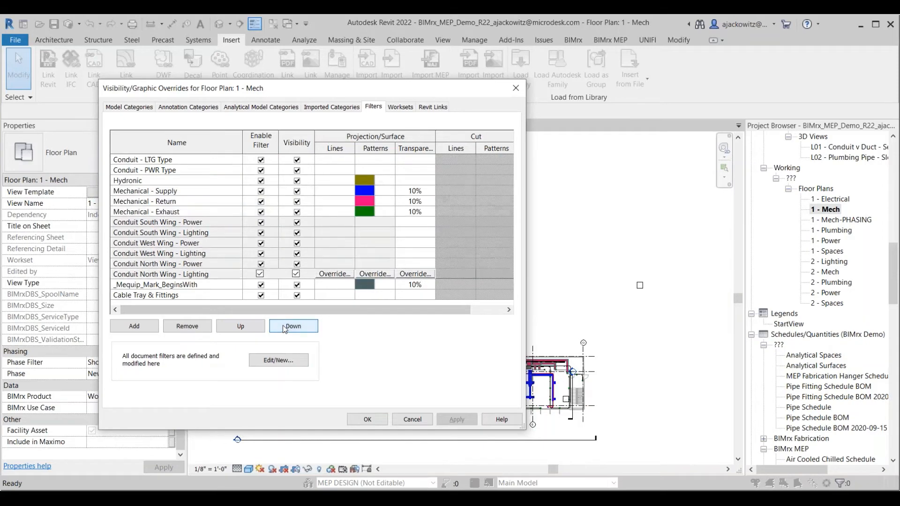
click(283, 326)
click(283, 326)
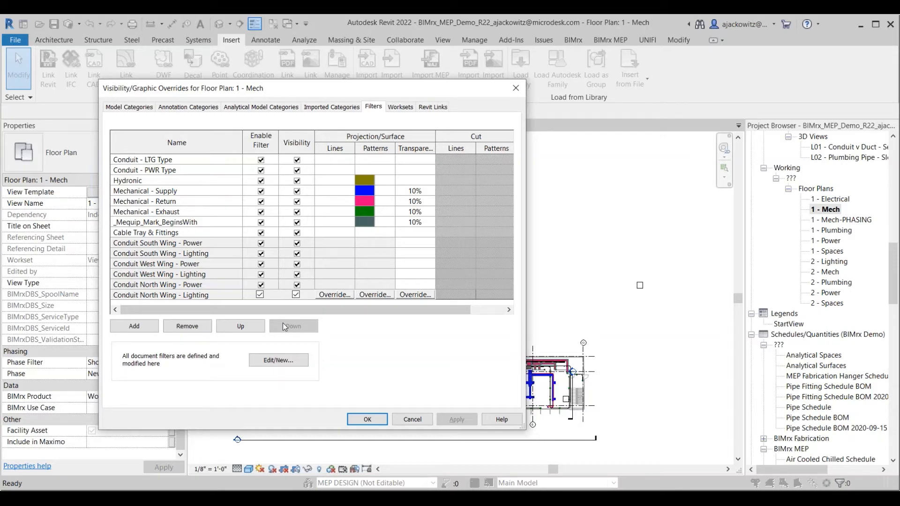
- Override the projection line pattern of the six selected conduit wing filters with Solid
click(340, 296)
click(328, 238)
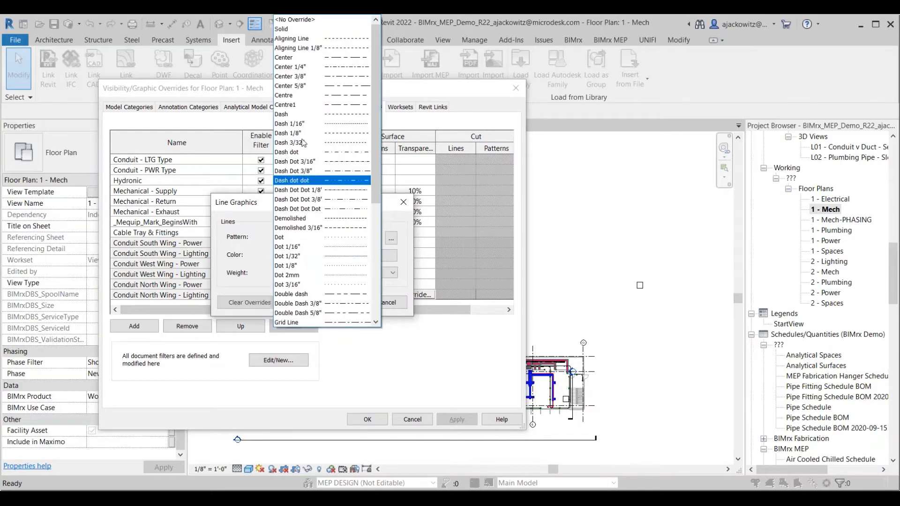
click(313, 29)
click(339, 302)
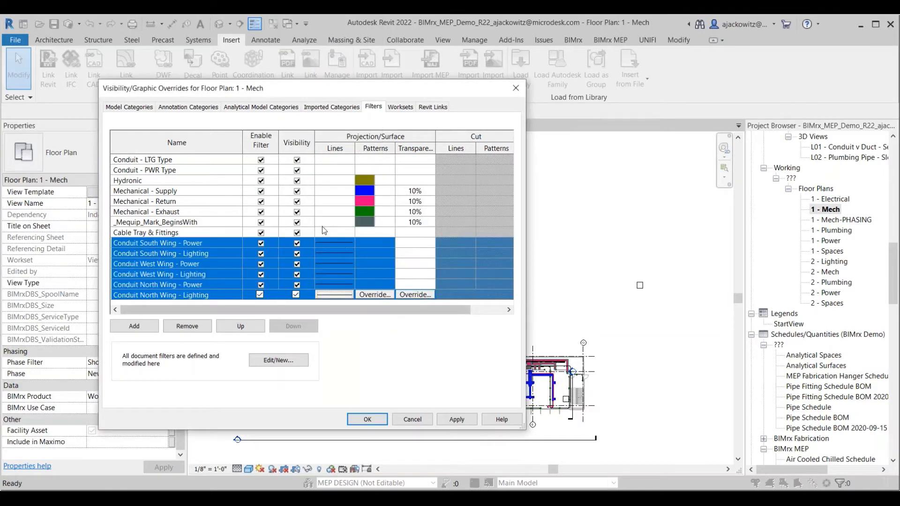
- Check the individual conduit, mechanical, Hydronic and _Mequip_Mark_BeginsWith filter rows, and close the visibility overrides without saving the changes
click(194, 246)
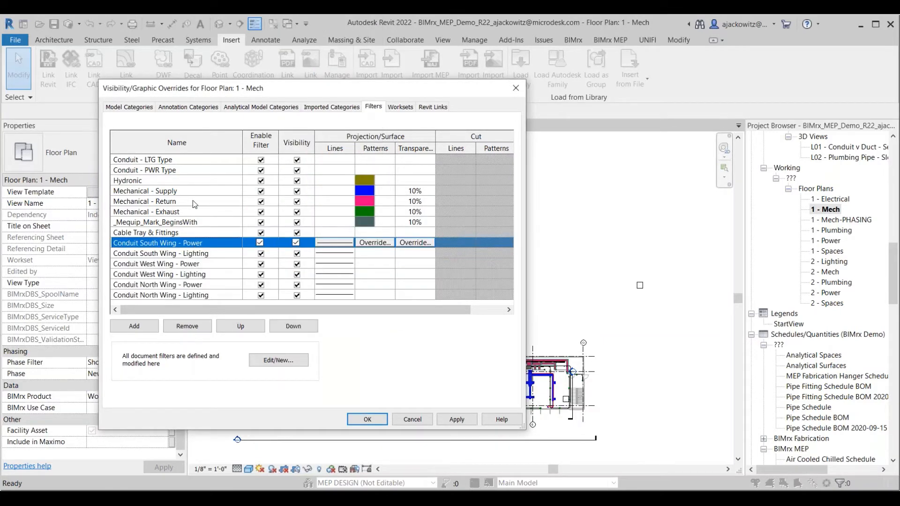
click(208, 215)
click(206, 182)
click(210, 225)
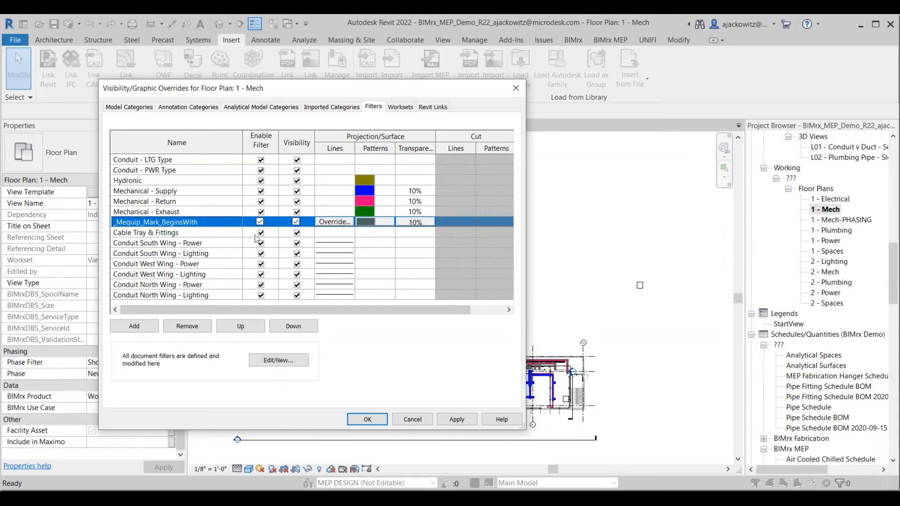
click(516, 88)
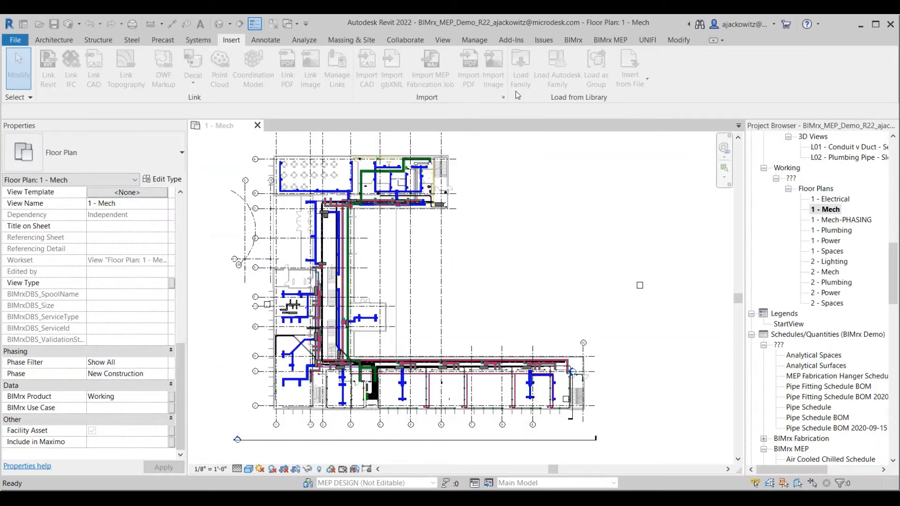
- Examine the 1 - Mech plan around grids A to F and bring up the view creation and graphics commands
middle_drag(491, 283, 489, 304)
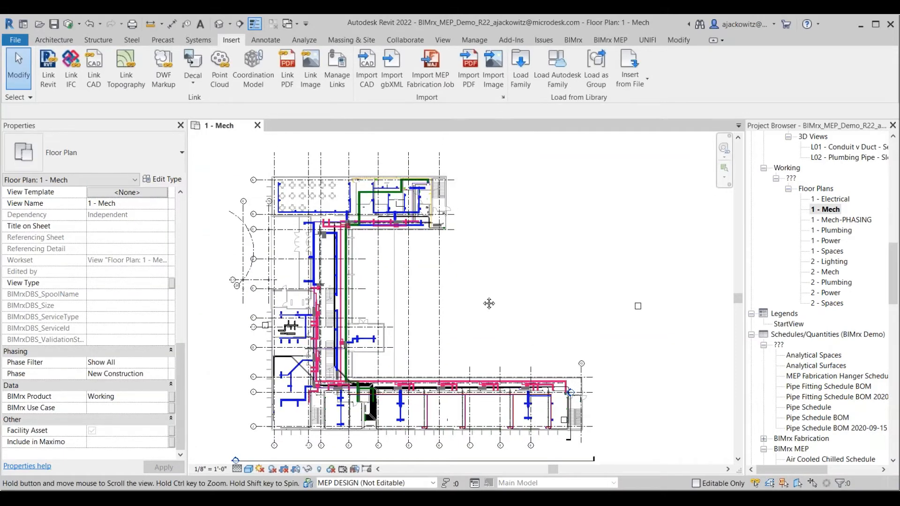
scroll(305, 192, up, 4)
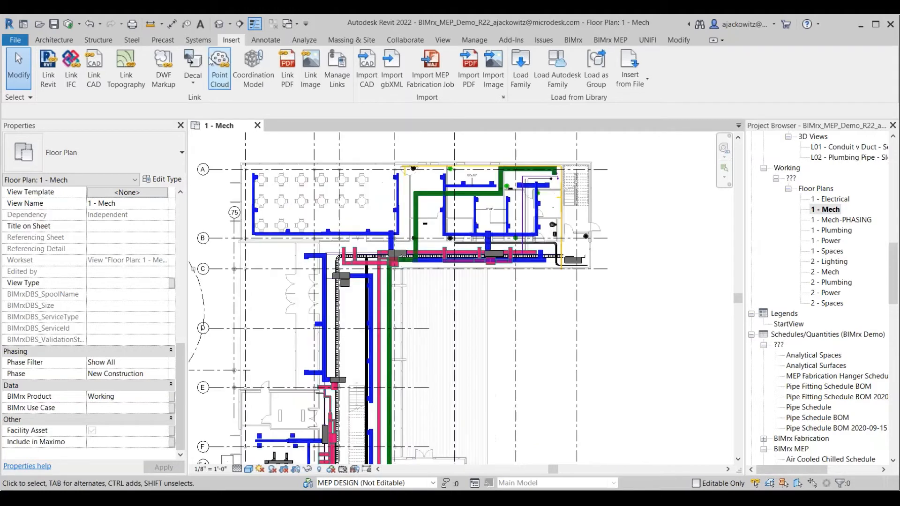
click(436, 43)
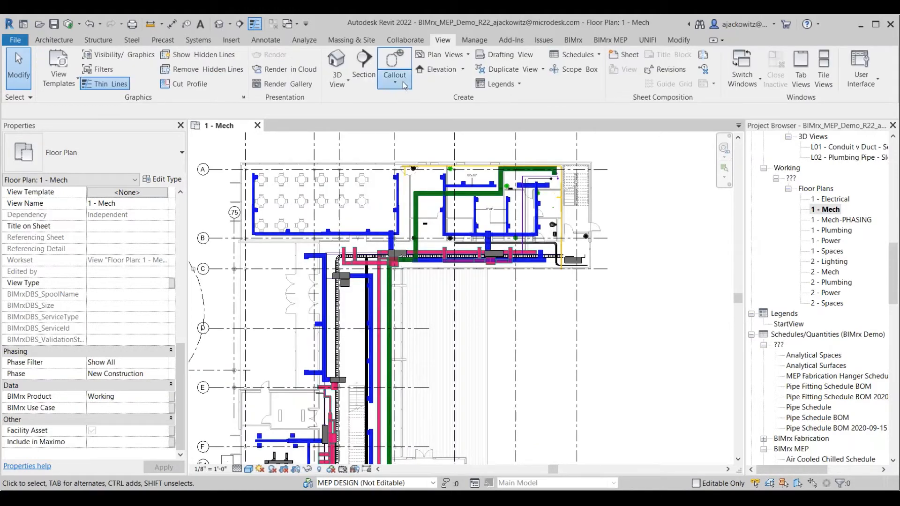
- Draw a rectangular callout around the dining room between grids A and C, and move its head above the boundary's upper edge
click(403, 84)
click(411, 104)
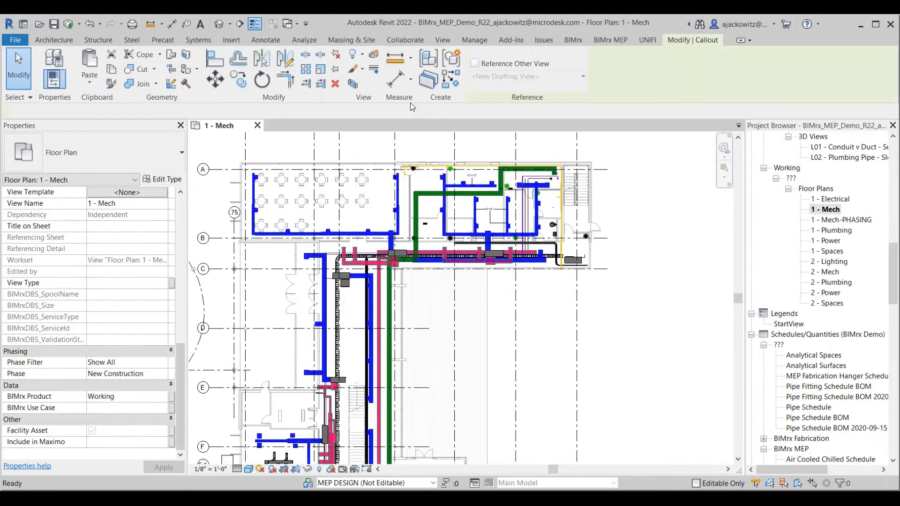
click(234, 152)
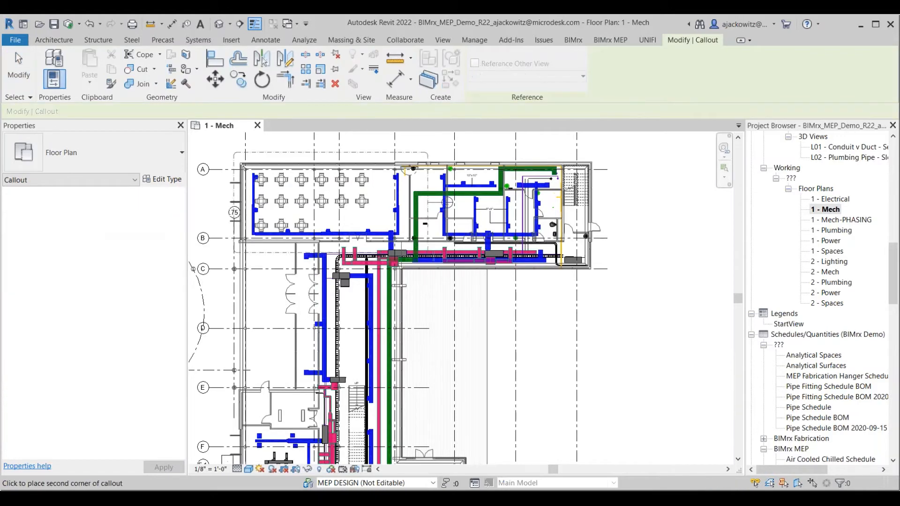
click(431, 275)
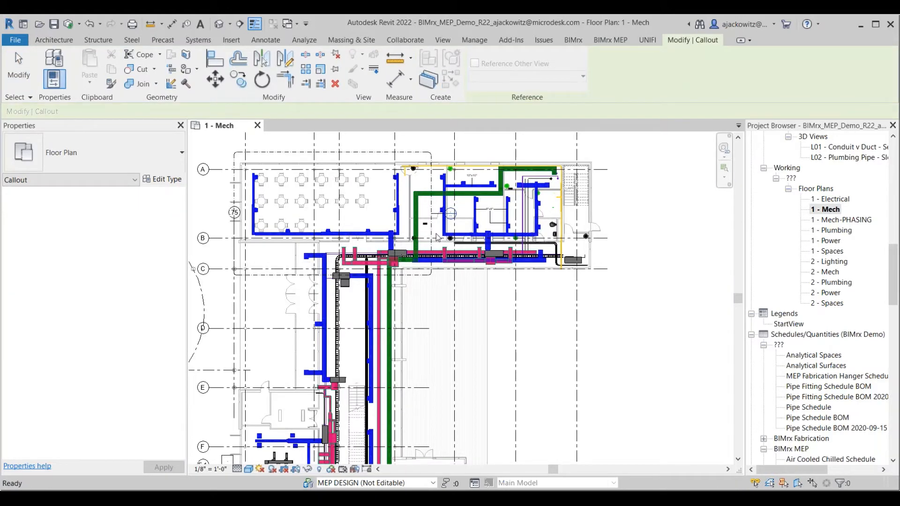
key(Escape)
click(446, 215)
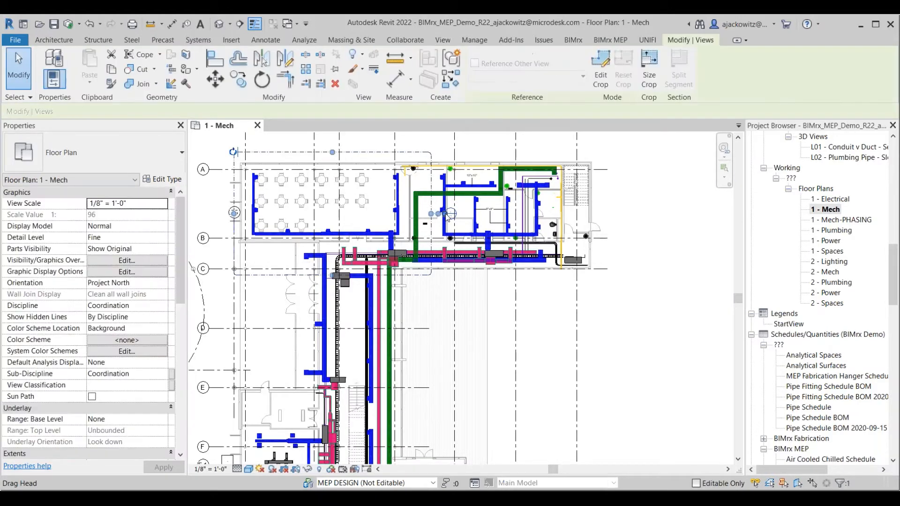
drag(448, 216, 371, 140)
- Locate the new callout's floor plan view among the project views and inspect its boundary in the plan
drag(893, 247, 897, 141)
click(821, 180)
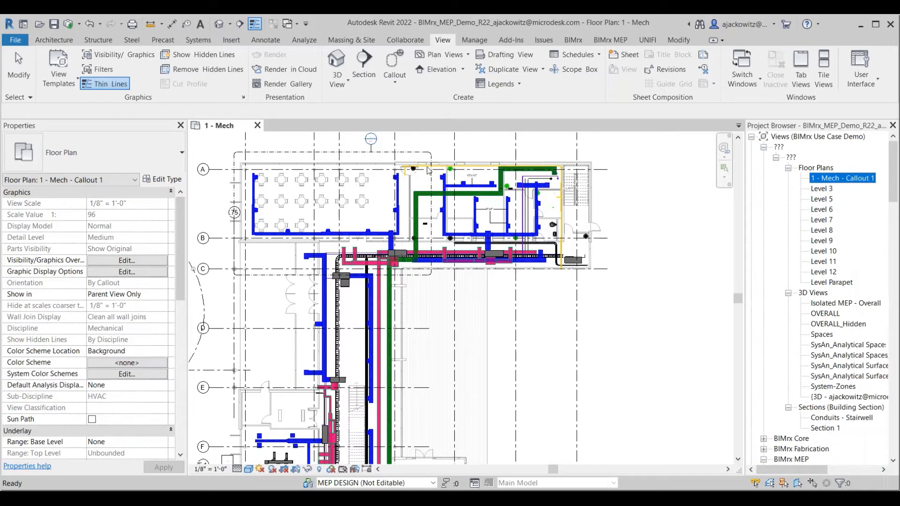
click(415, 154)
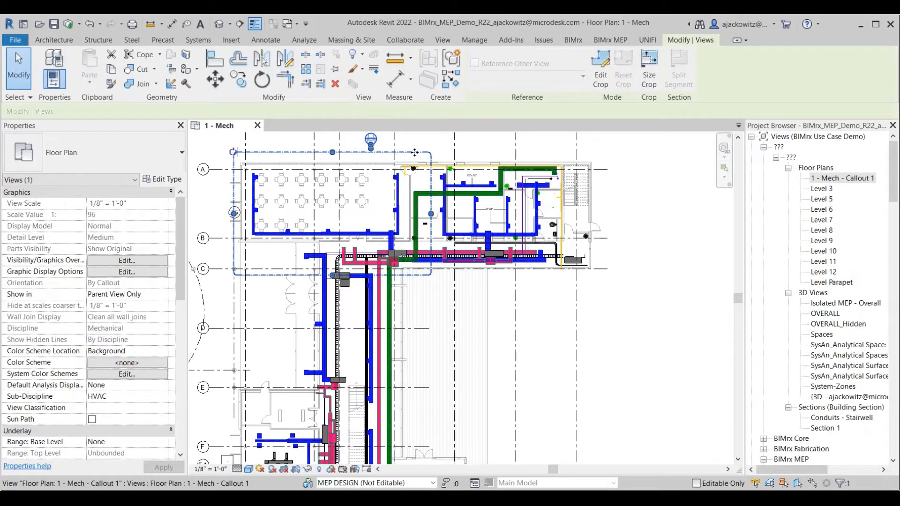
key(Escape)
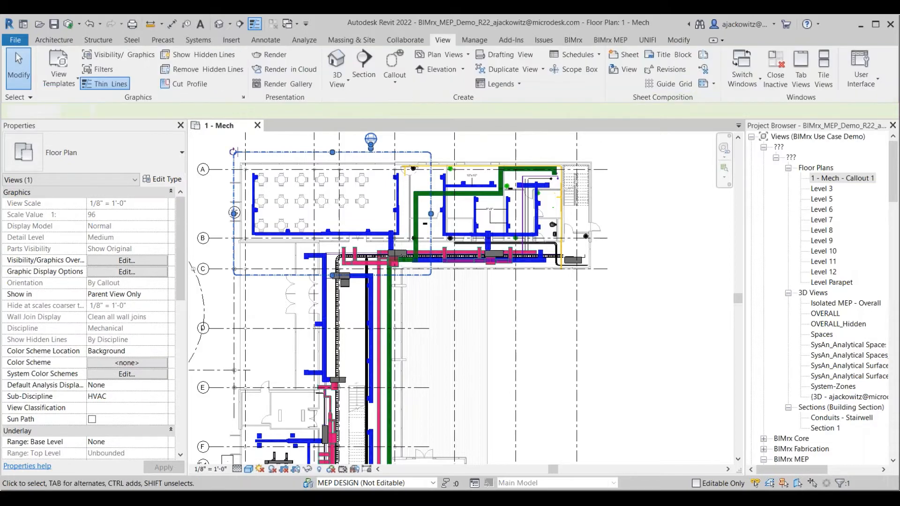
- Try to delete the 1 - Mech floor plan, and back out at the choice about its dependent callout views
drag(892, 179, 892, 285)
click(830, 200)
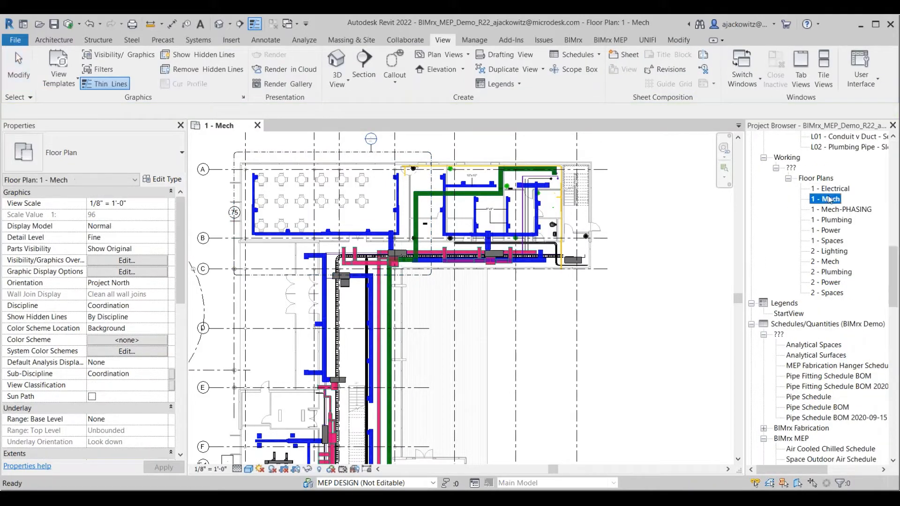
right_click(830, 200)
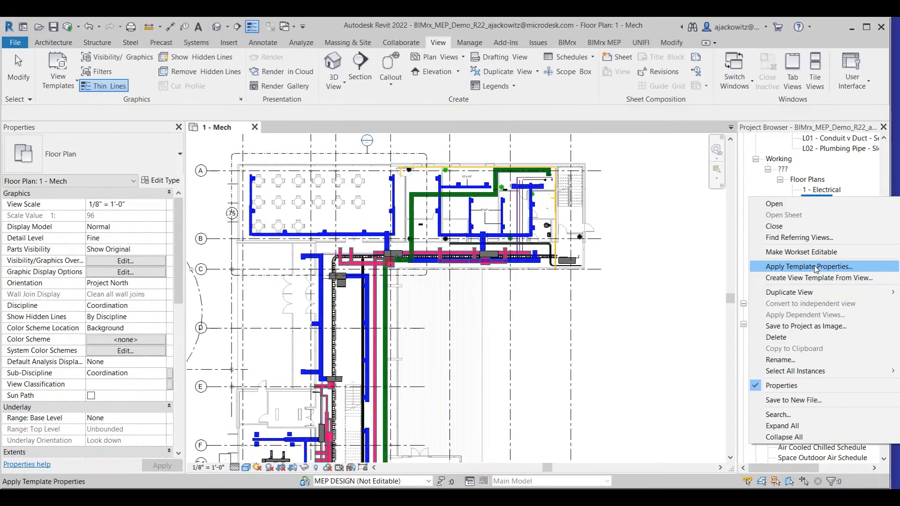
click(776, 338)
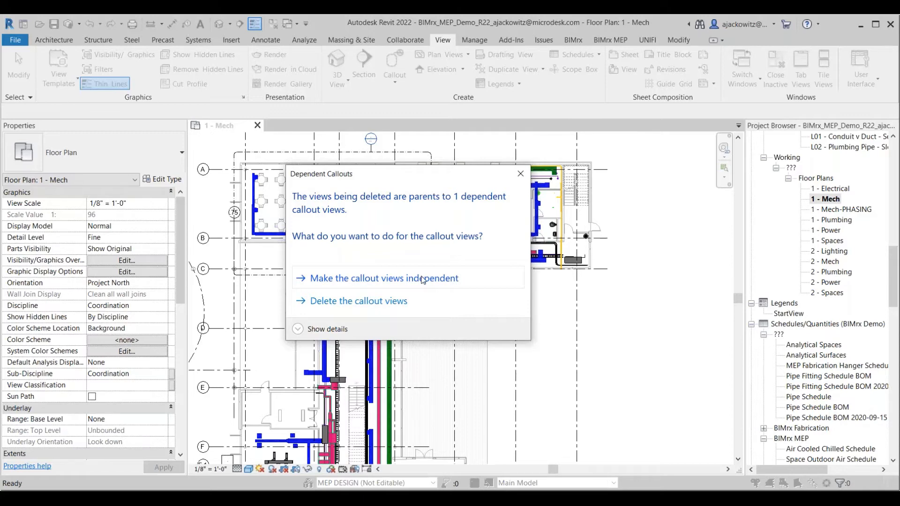
click(521, 175)
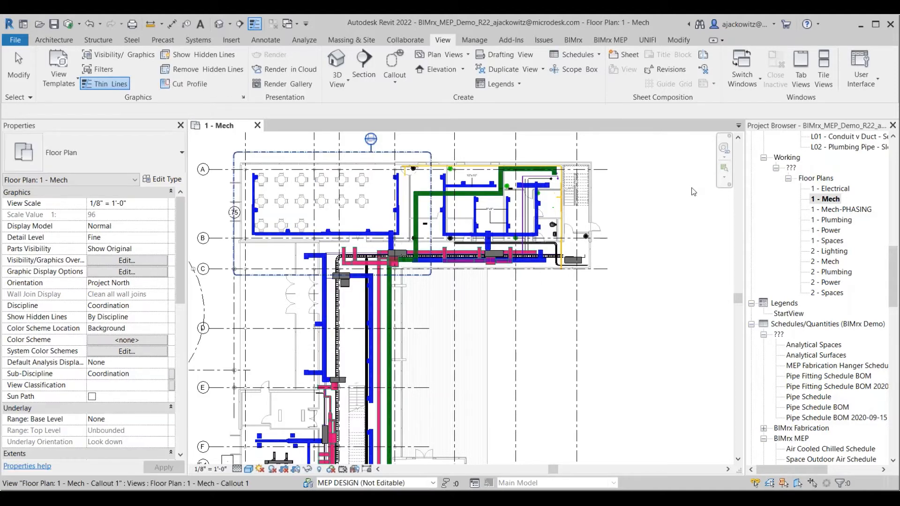
- Switch the callout's Show in setting to Intersecting Views and back to Parent View Only
click(315, 153)
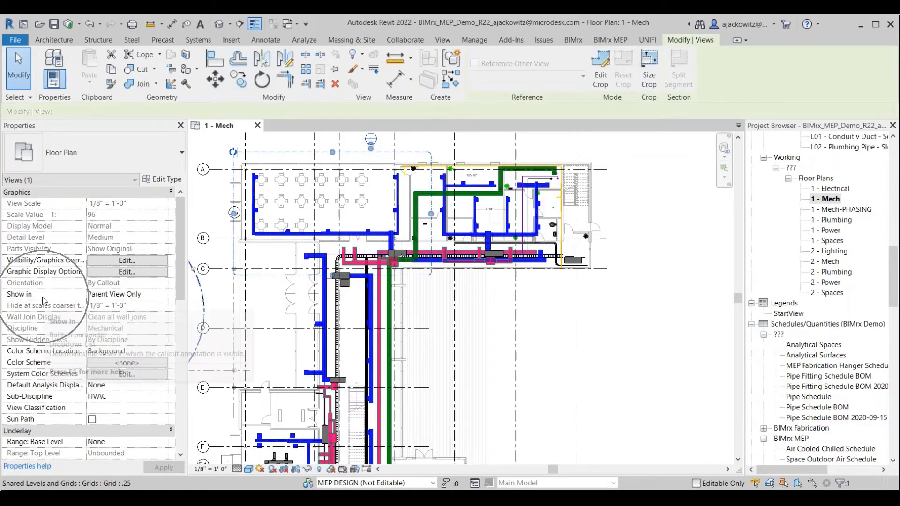
click(168, 295)
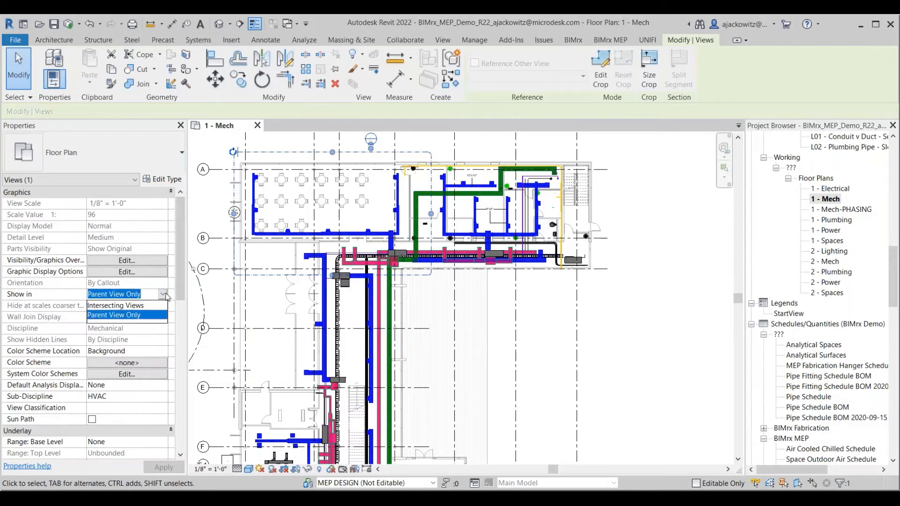
click(154, 307)
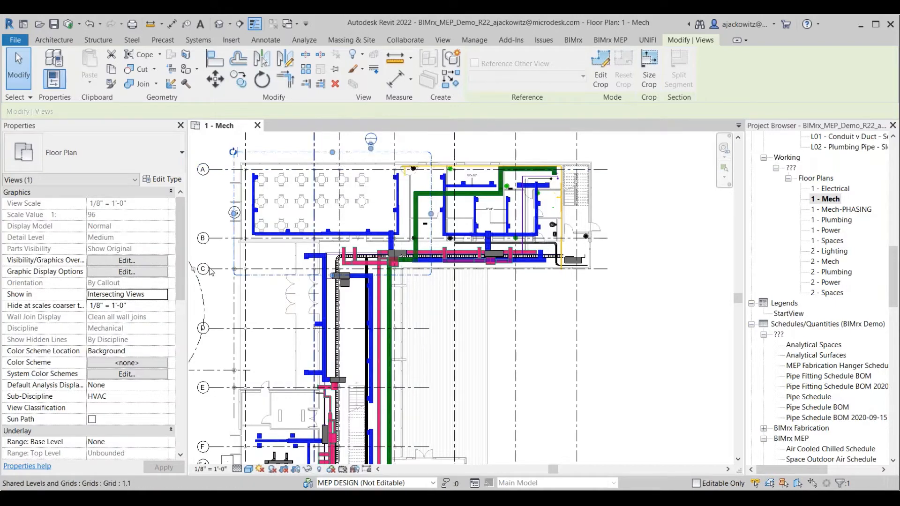
click(162, 294)
click(143, 317)
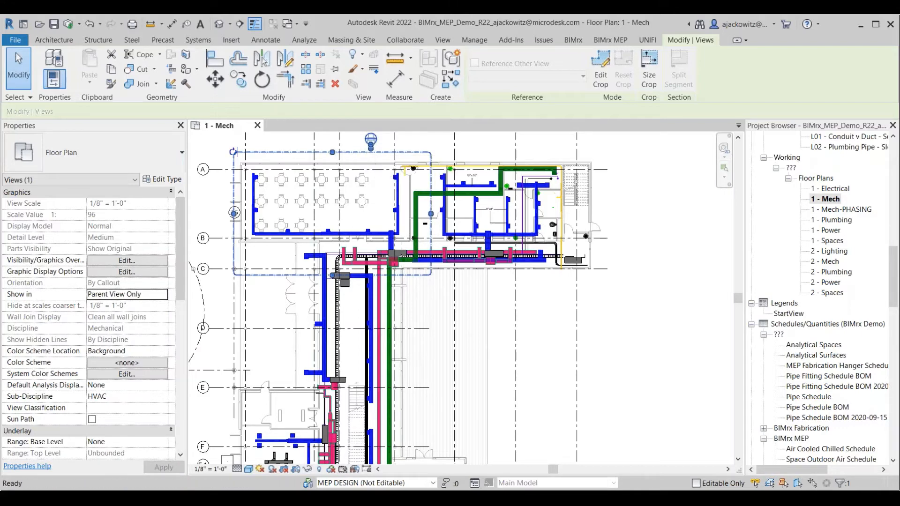
key(Escape)
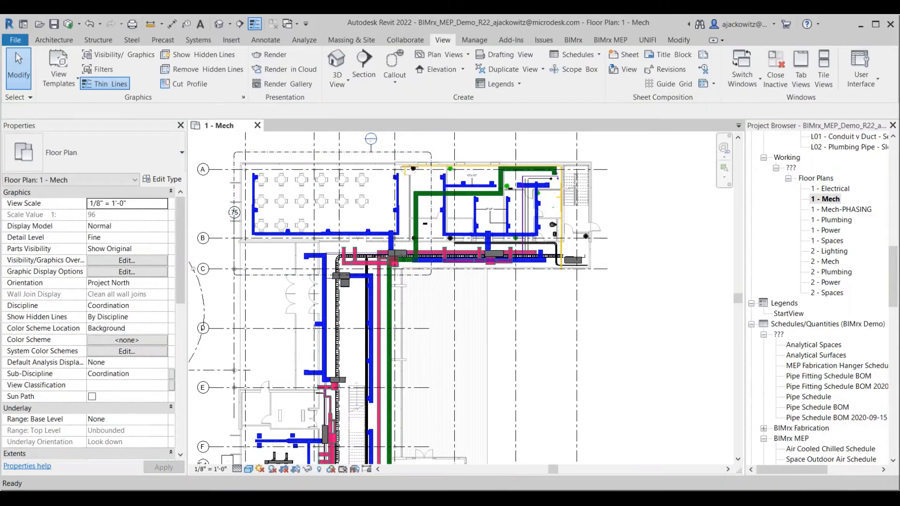
- Open the Sheet Issues/Revisions settings and review the numbering options available for the first revision
scroll(351, 254, down, 3)
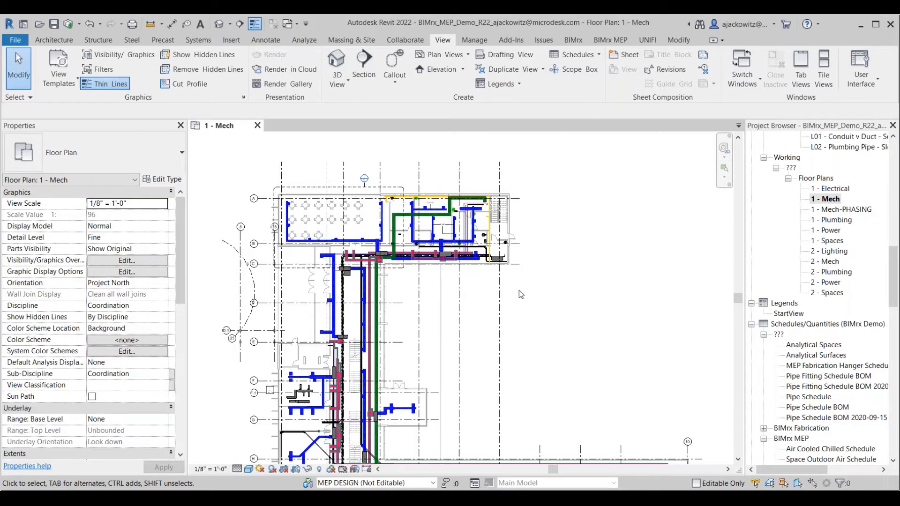
middle_drag(519, 291, 492, 294)
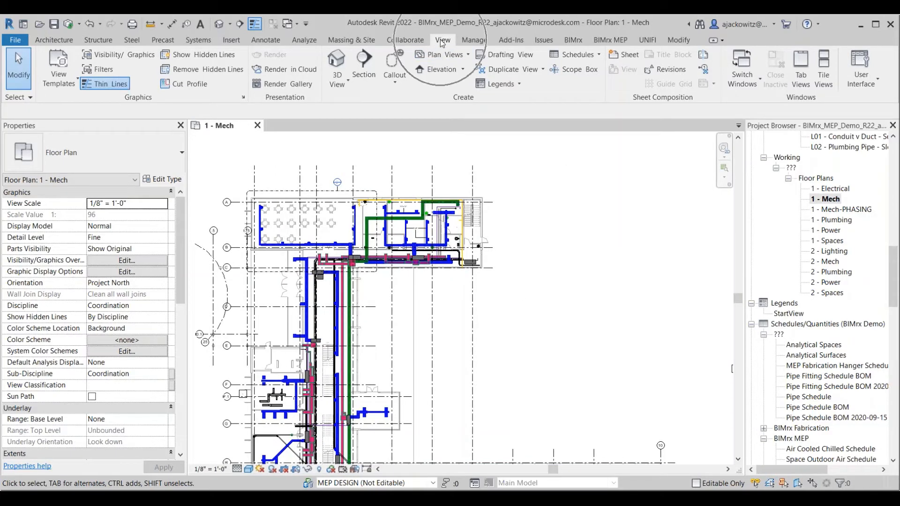
click(654, 69)
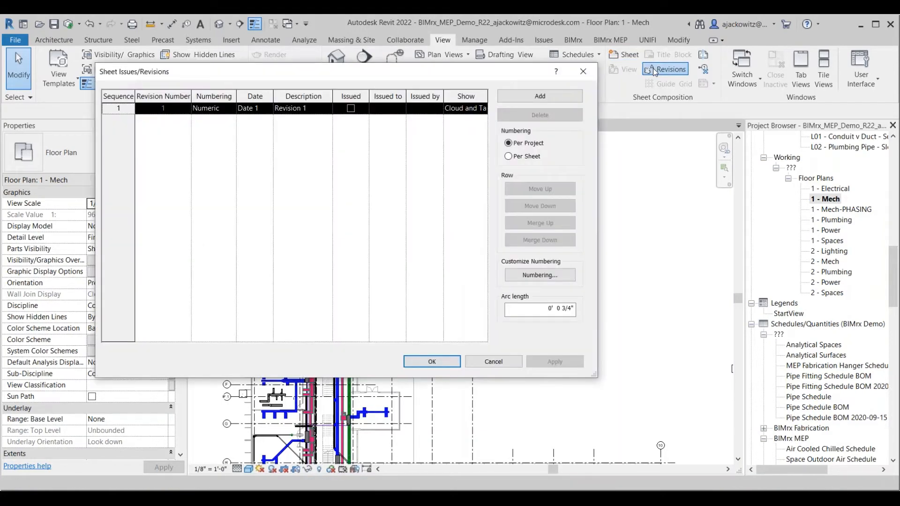
drag(383, 74, 387, 80)
click(225, 104)
click(236, 115)
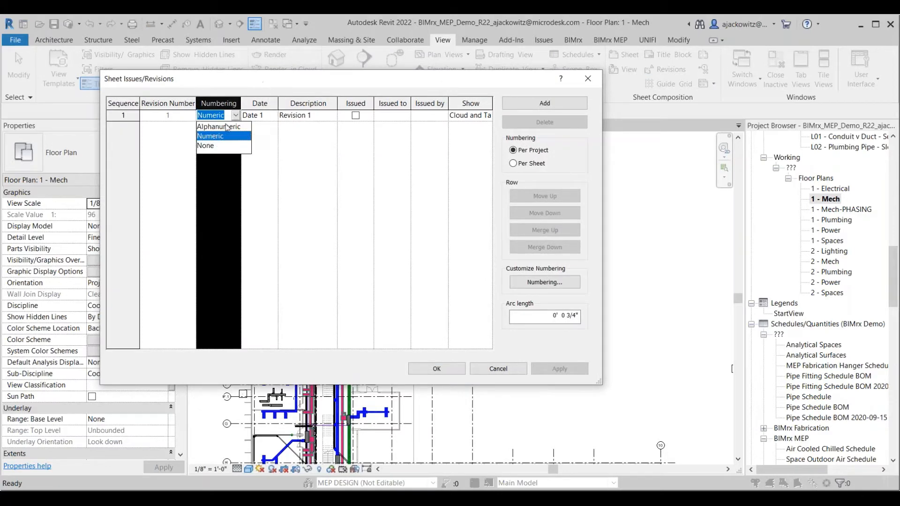
click(187, 141)
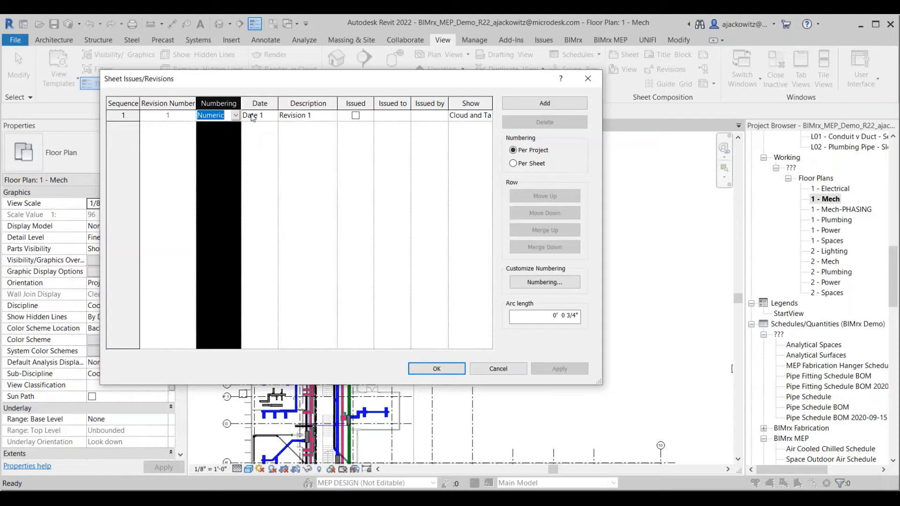
- Create a numeric revision numbering sequence named PKG1 with no prefix or suffix
click(554, 288)
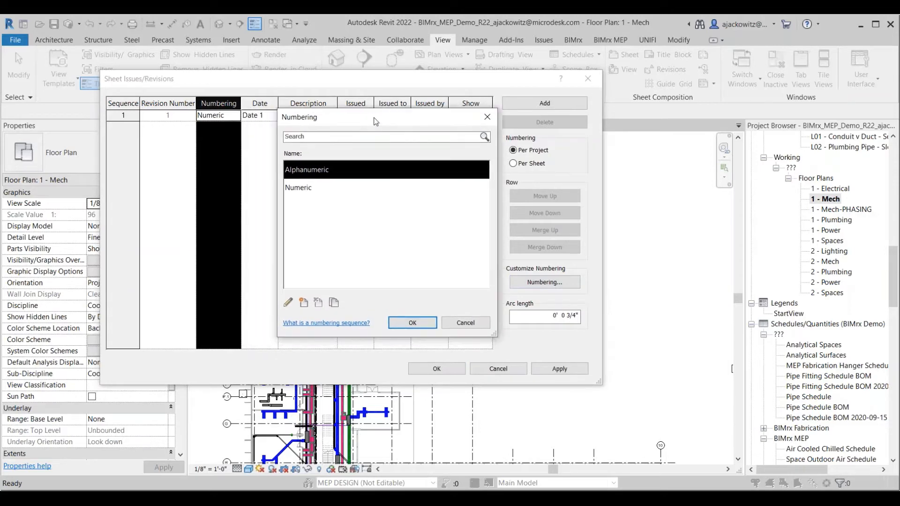
click(296, 197)
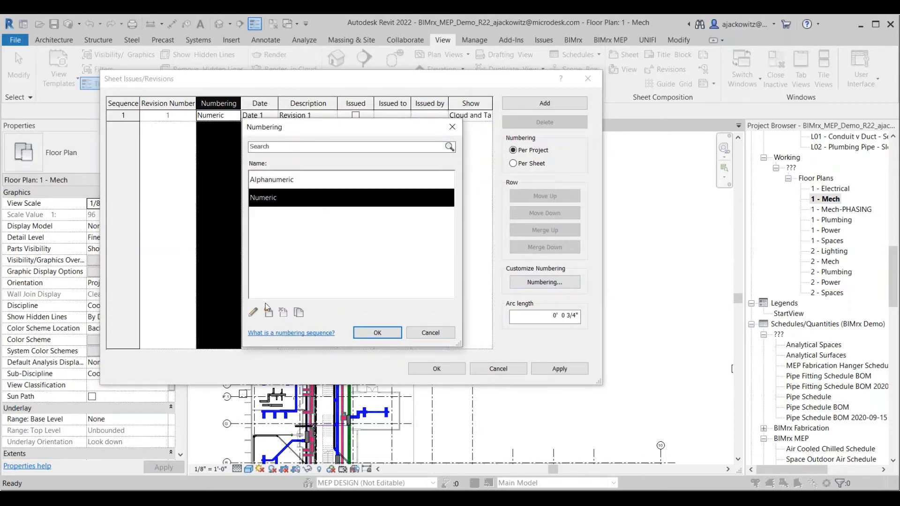
click(268, 313)
text(PKG)
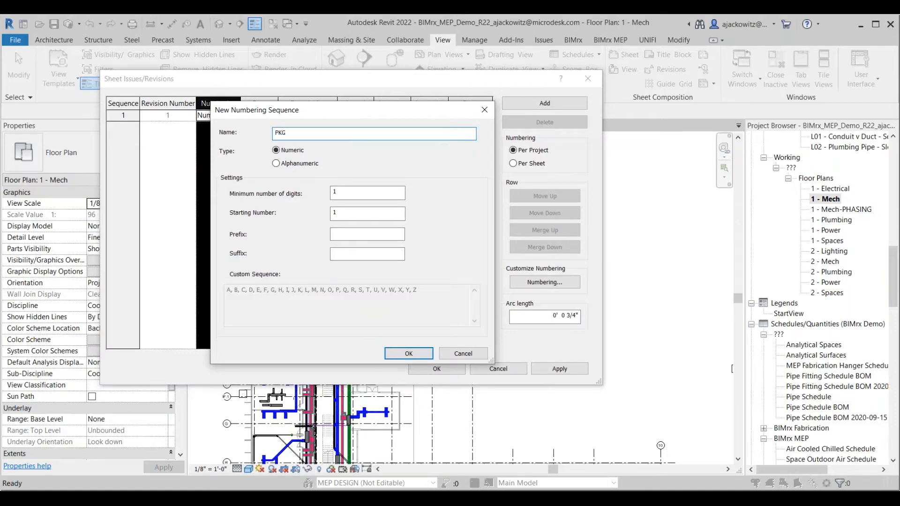
key(BackSpace)
text(1.1)
key(BackSpace)
key(BackSpace)
click(345, 217)
click(352, 254)
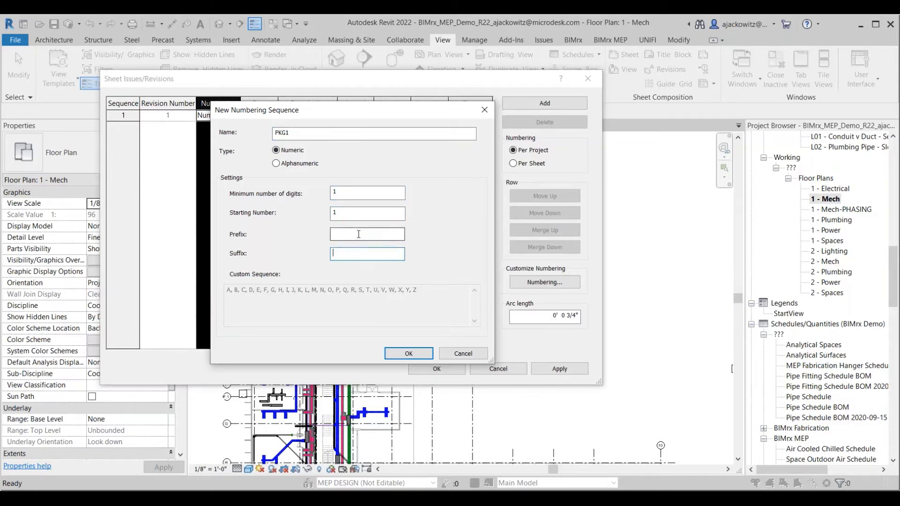
click(419, 353)
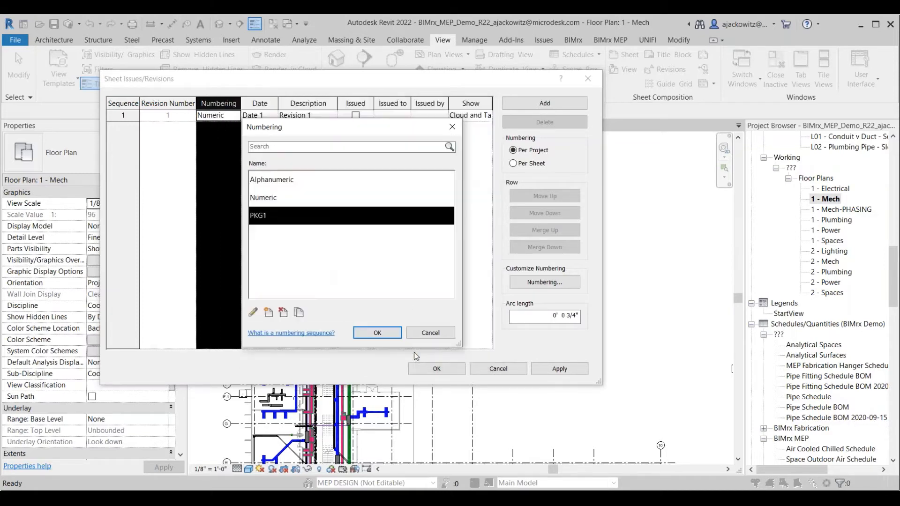
- Create an alphanumeric revision numbering sequence named PKG2 and accept the customized sequence list
click(269, 313)
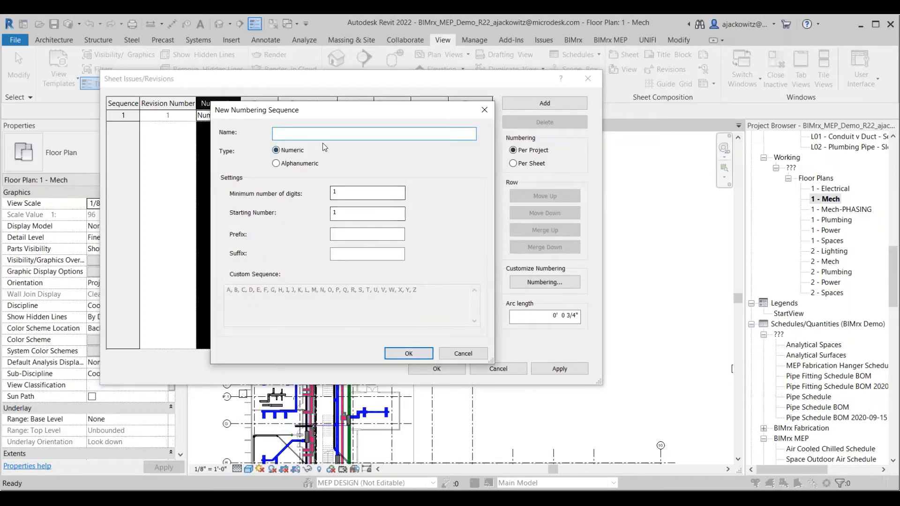
text(PKG2)
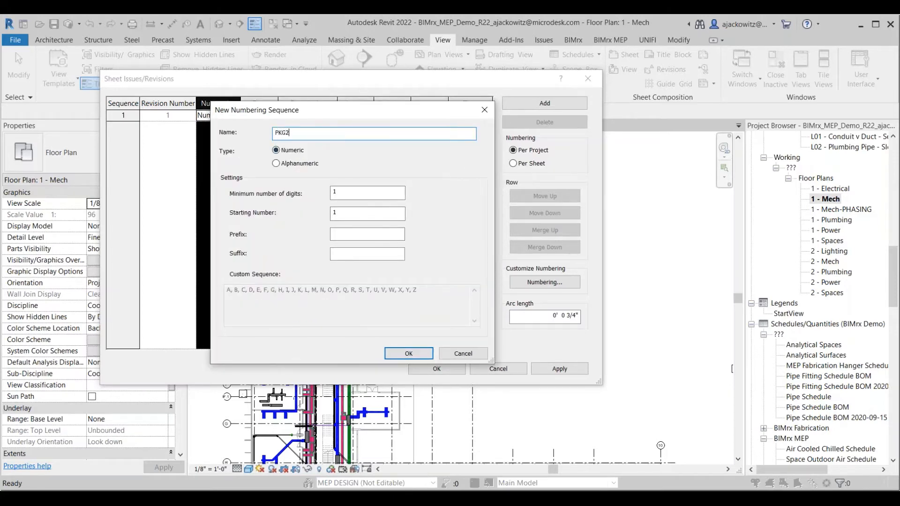
click(283, 164)
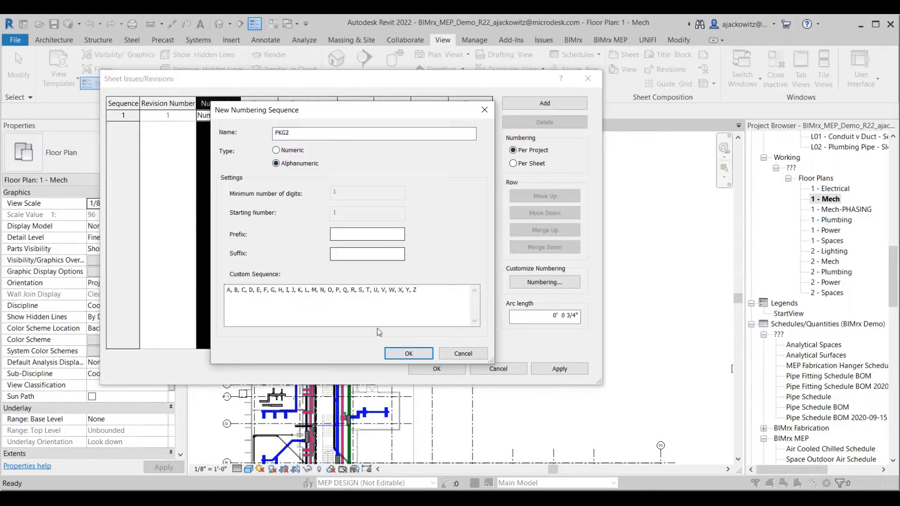
click(401, 353)
click(262, 217)
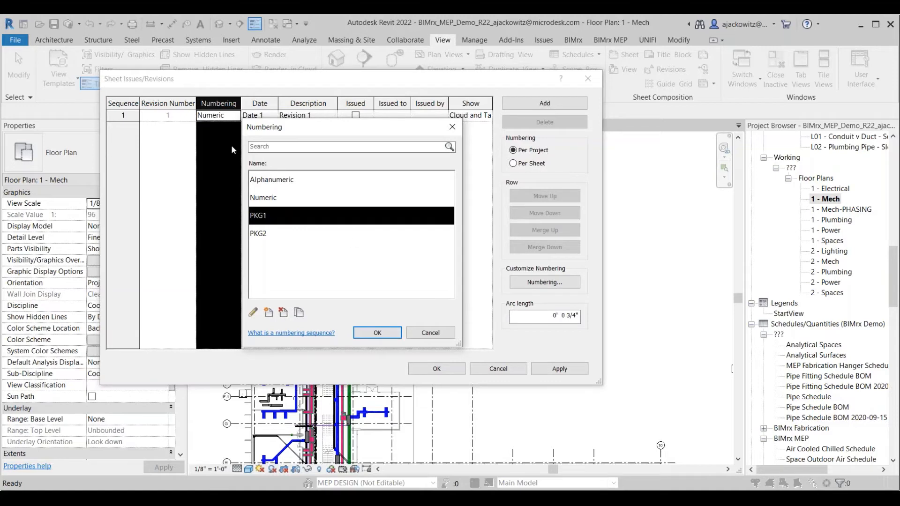
click(375, 333)
click(566, 288)
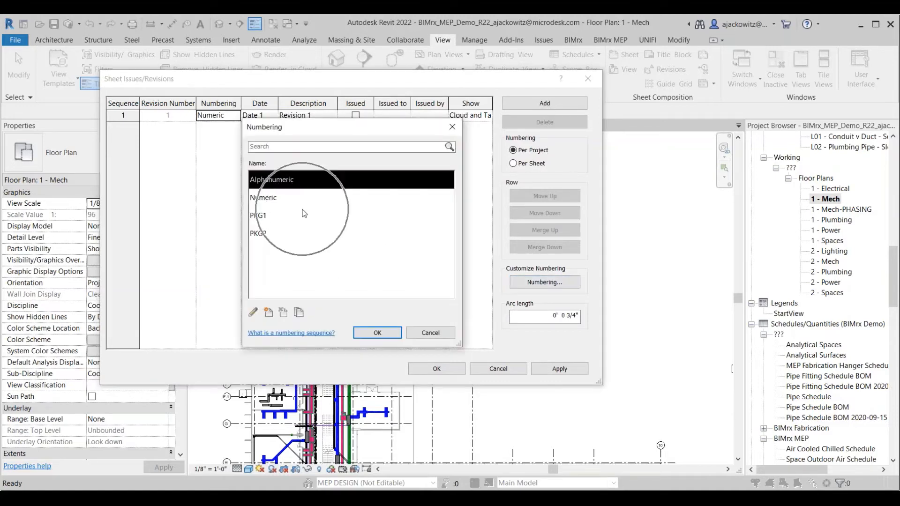
click(377, 333)
- Assign the PKG1 numbering sequence to the first revision
click(225, 116)
click(235, 116)
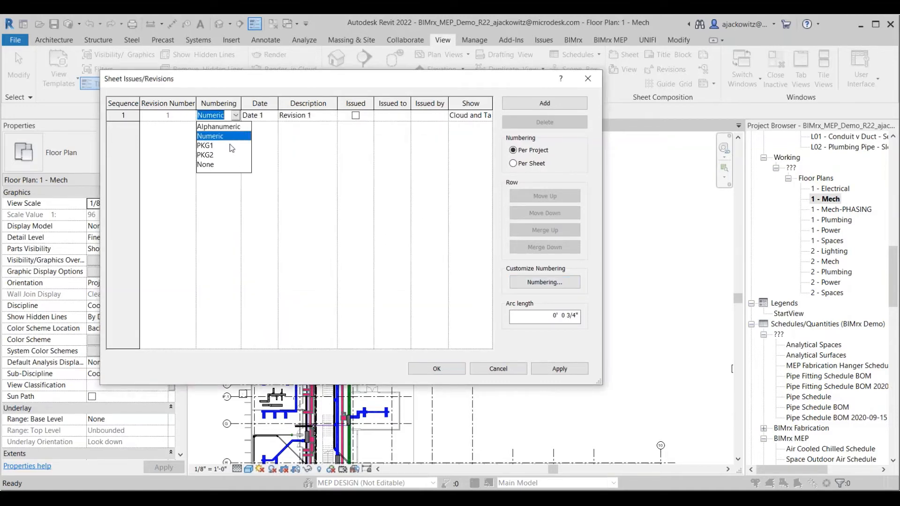
click(230, 150)
click(267, 115)
click(226, 116)
click(259, 117)
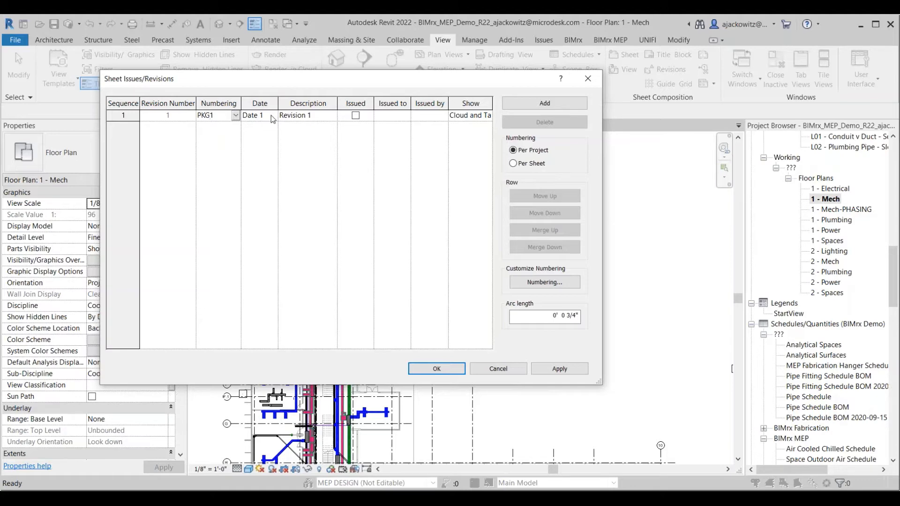
- Add four more revisions to the project's revision list
click(545, 103)
click(544, 104)
click(545, 103)
click(567, 105)
click(223, 127)
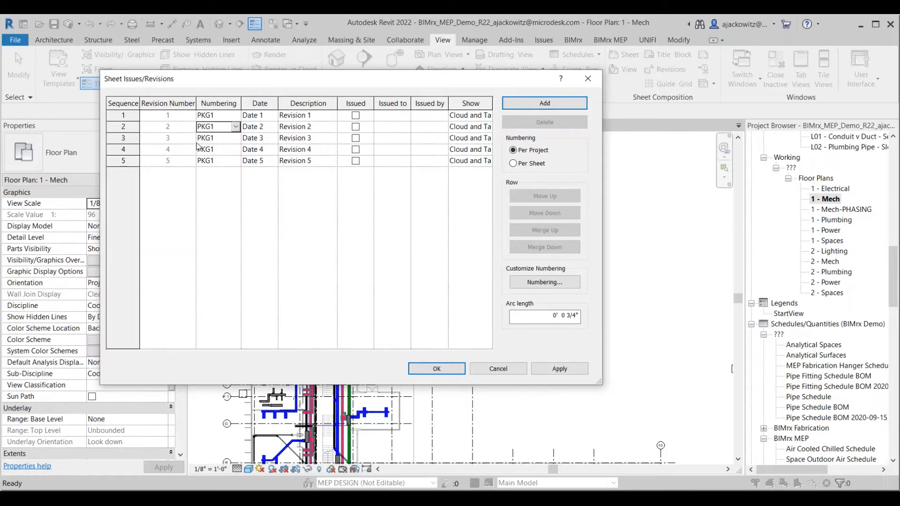
click(236, 115)
click(236, 118)
click(236, 117)
click(235, 117)
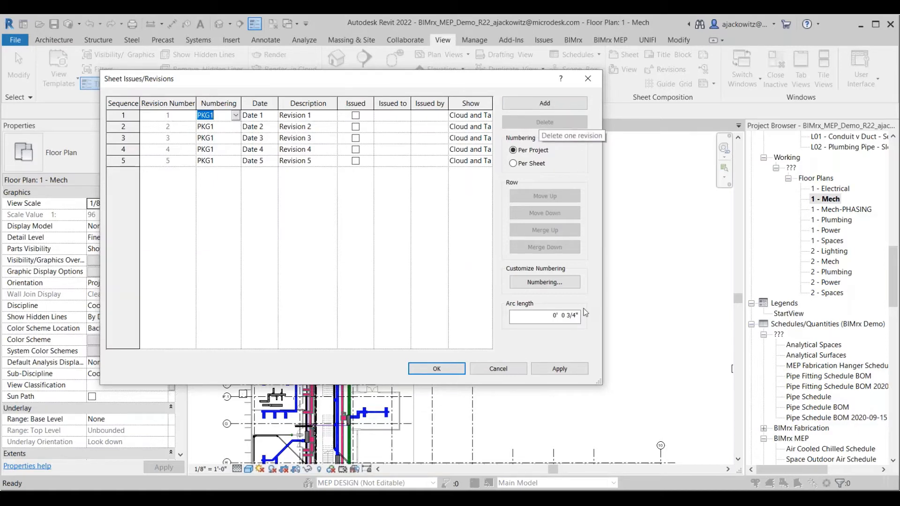
- Add the prefix PKG to the alphanumeric PKG2 revision numbering sequence and accept the sequence list
click(556, 284)
click(278, 294)
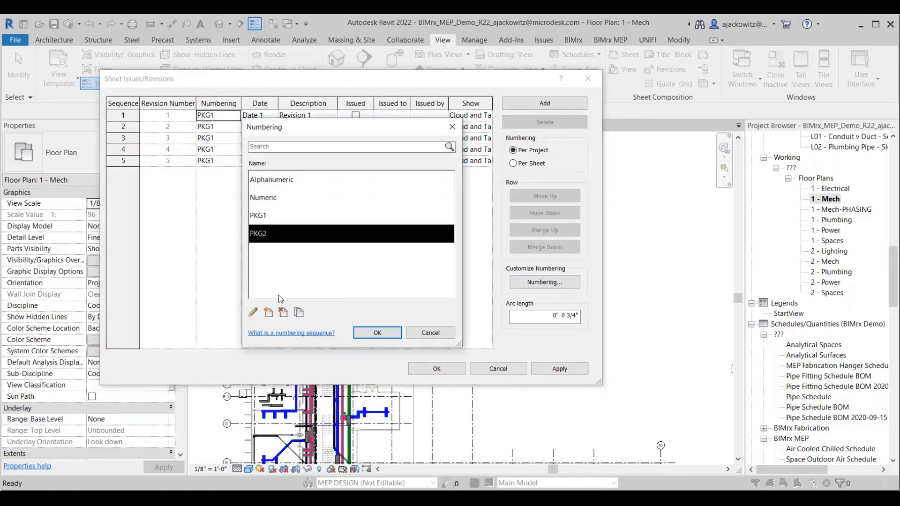
click(253, 314)
click(347, 234)
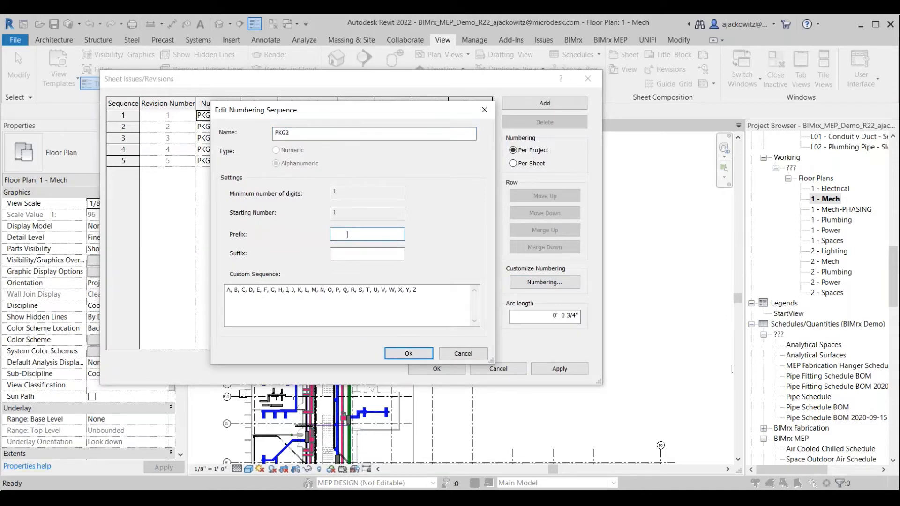
text(PKG)
click(407, 356)
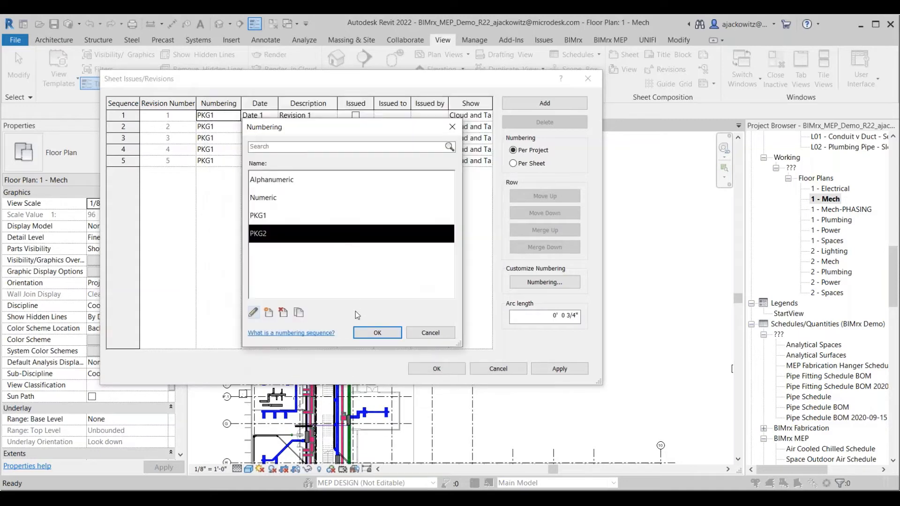
click(365, 336)
- Assign the PKG2 numbering sequence to Revision 3
click(221, 139)
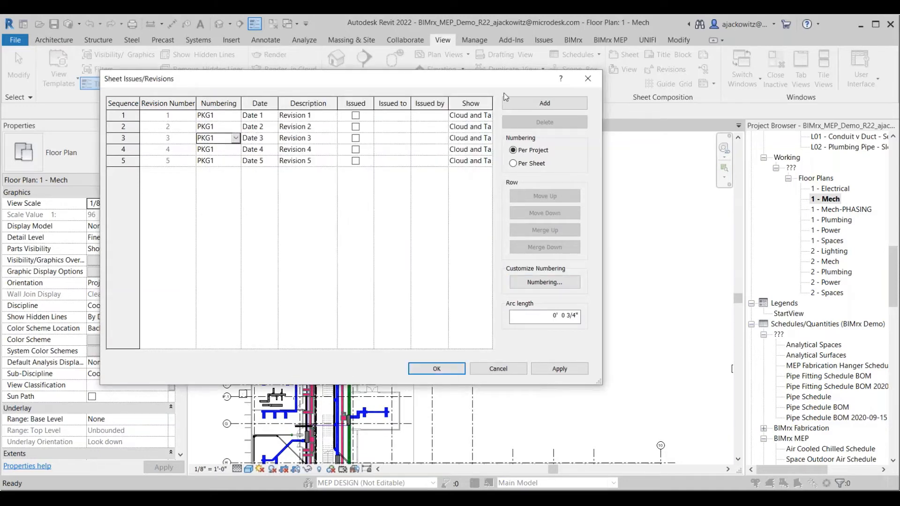
click(235, 139)
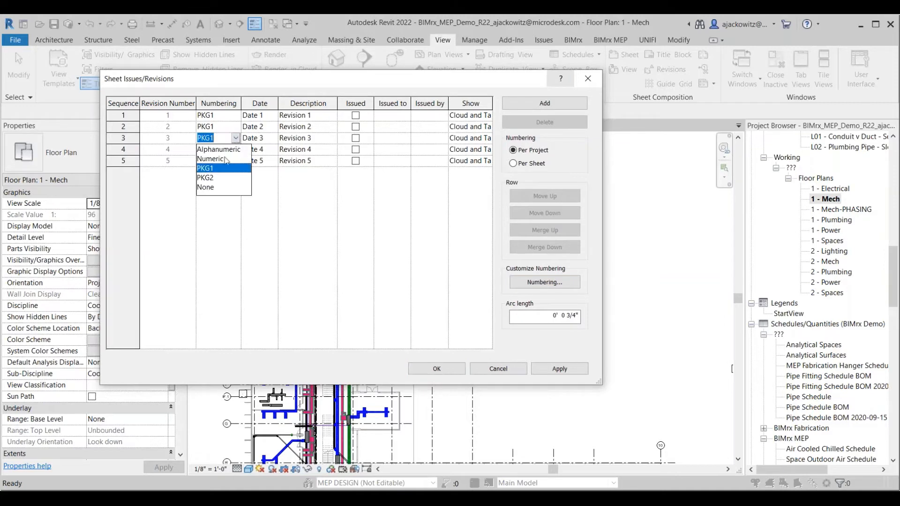
click(224, 178)
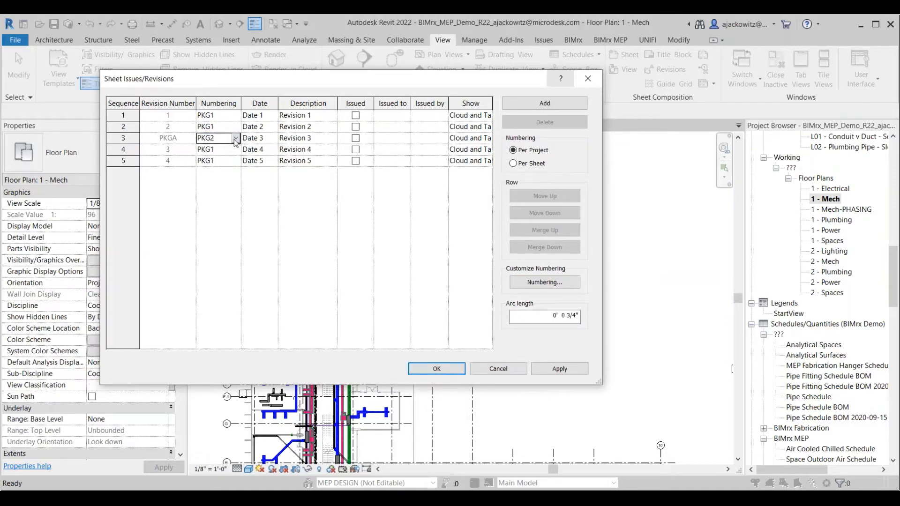
click(235, 139)
click(179, 140)
- Assign the PKG2 numbering sequence to Revisions 4 and 5, and leave the sheet revision settings without saving
click(235, 150)
click(236, 150)
click(227, 189)
click(236, 161)
click(236, 161)
click(227, 200)
click(228, 118)
click(227, 119)
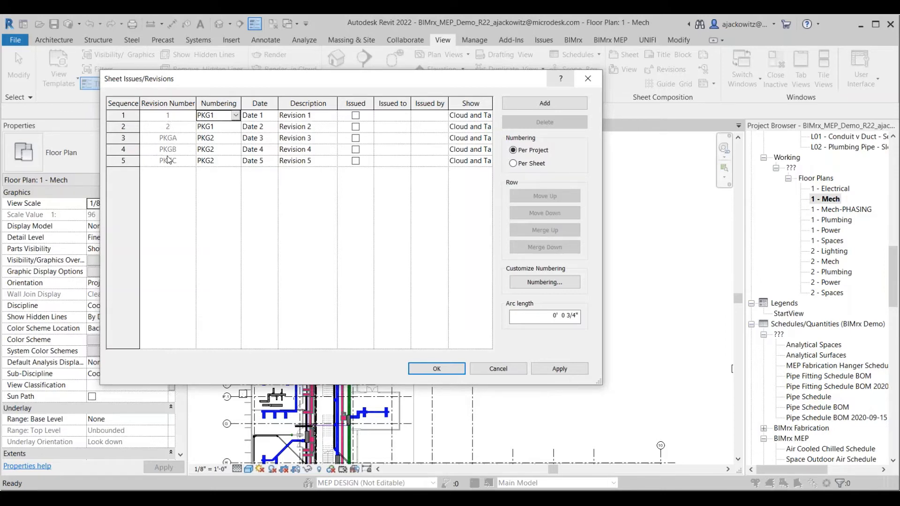
click(499, 369)
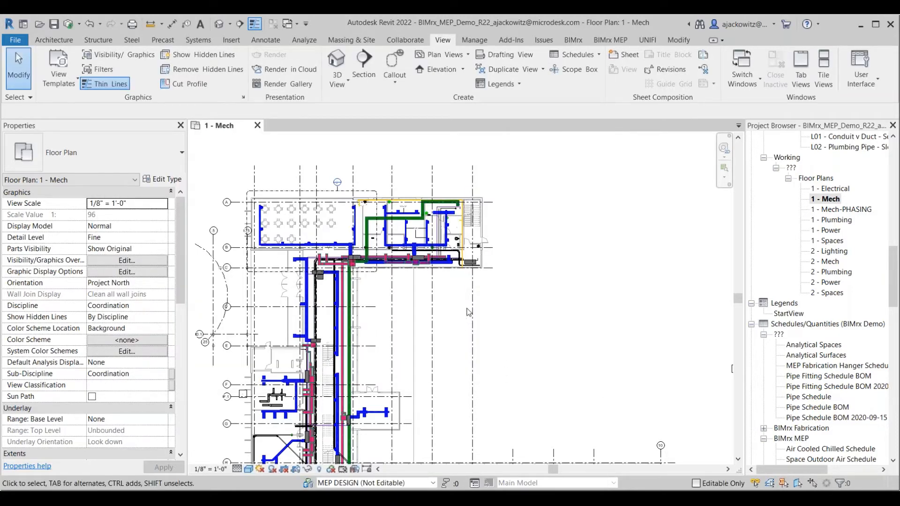
middle_drag(487, 306, 597, 274)
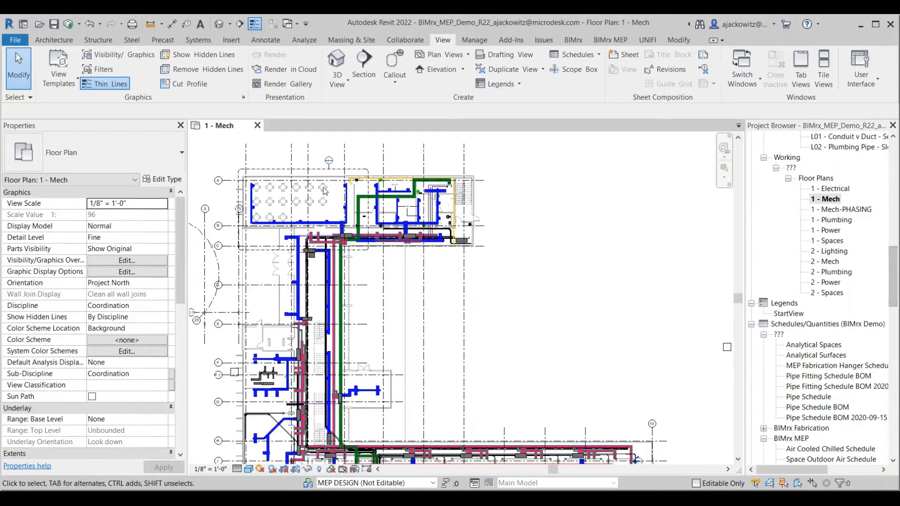
scroll(335, 190, up, 2)
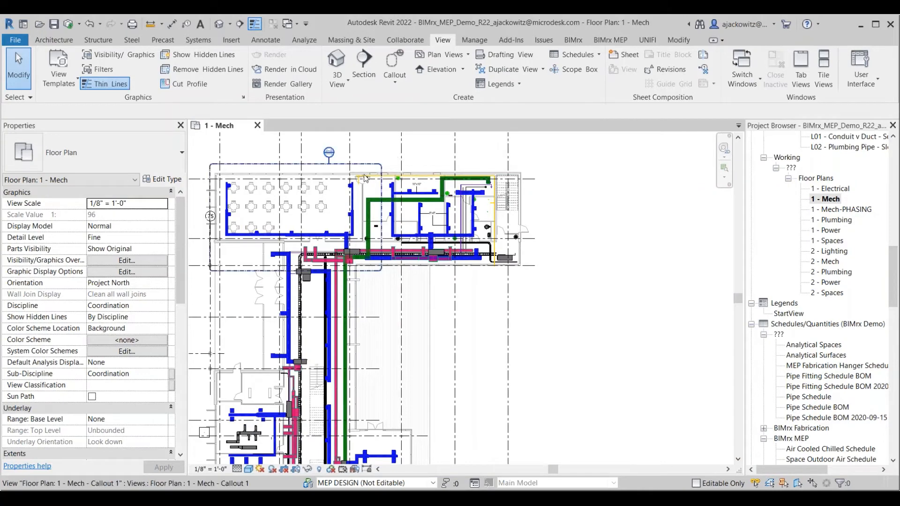
middle_drag(359, 166, 302, 212)
drag(281, 179, 488, 350)
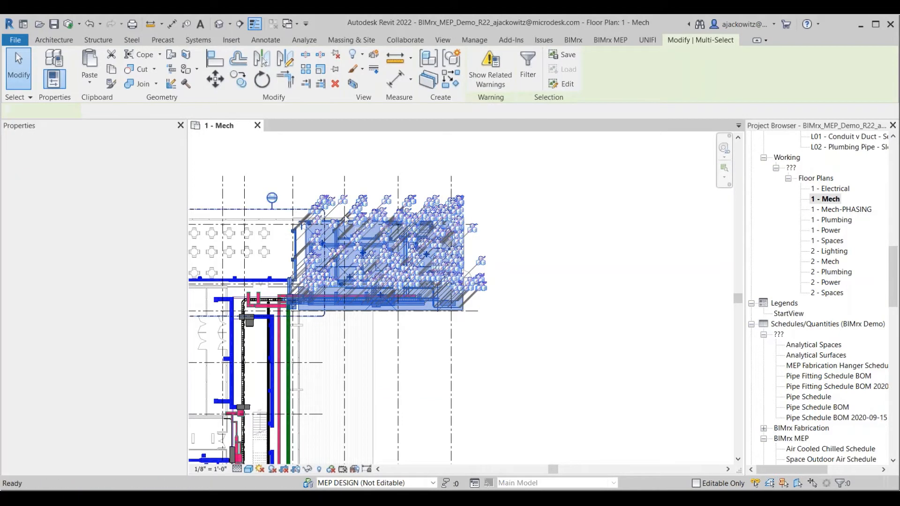
key(Escape)
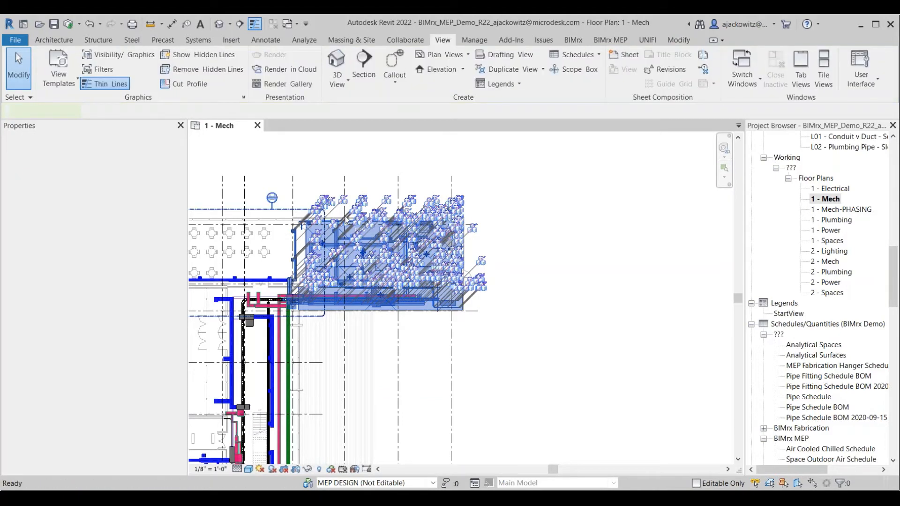
- Examine the properties of the green exhaust duct branch, including the identity data of its long horizontal duct on its own
scroll(346, 217, up, 3)
key(Tab)
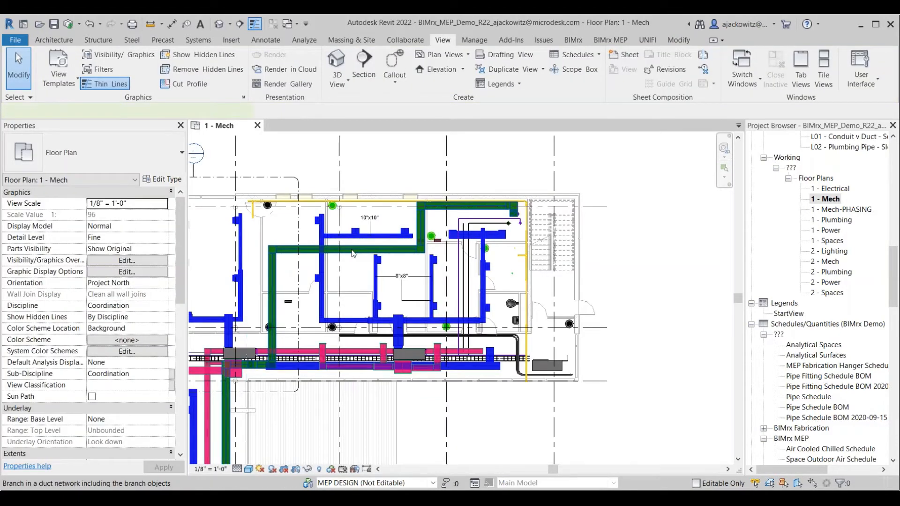
click(353, 254)
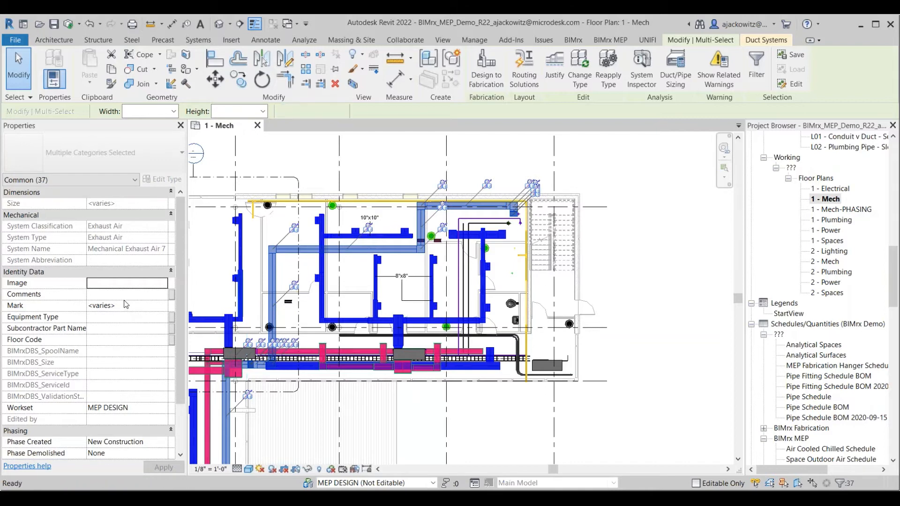
key(Escape)
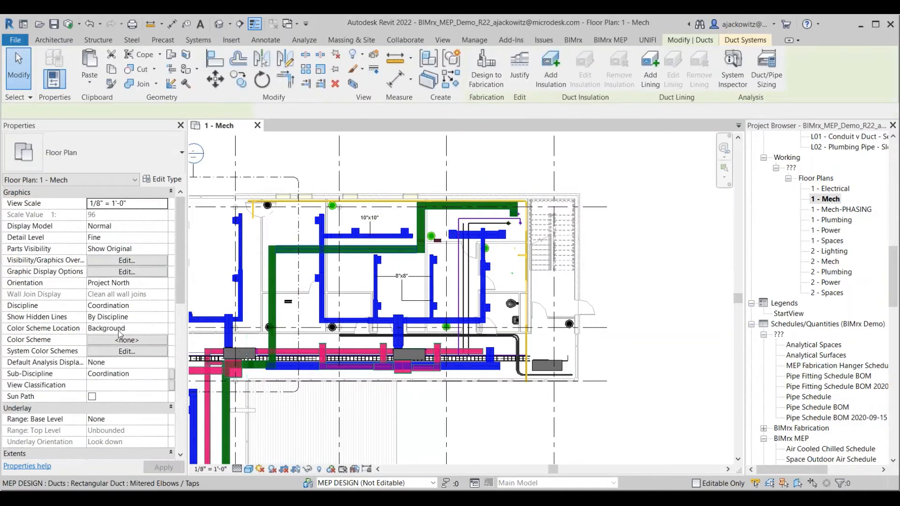
scroll(114, 337, down, 8)
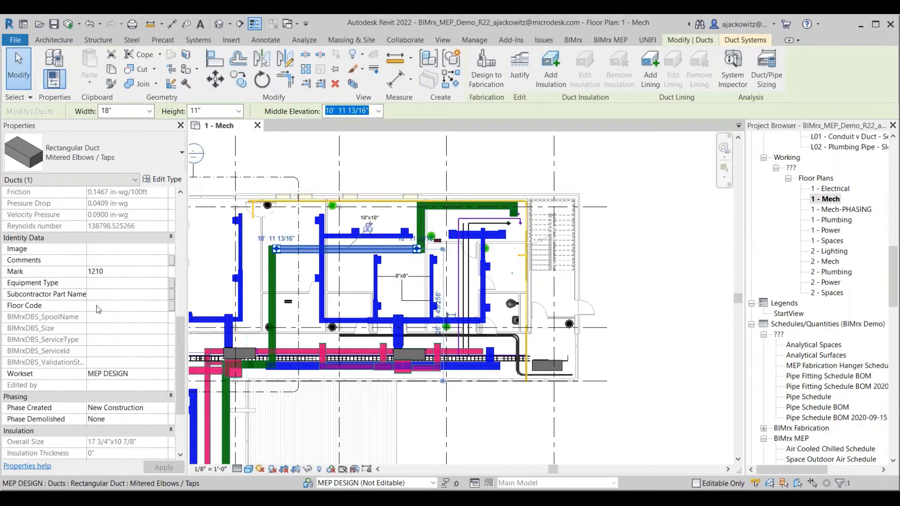
key(Escape)
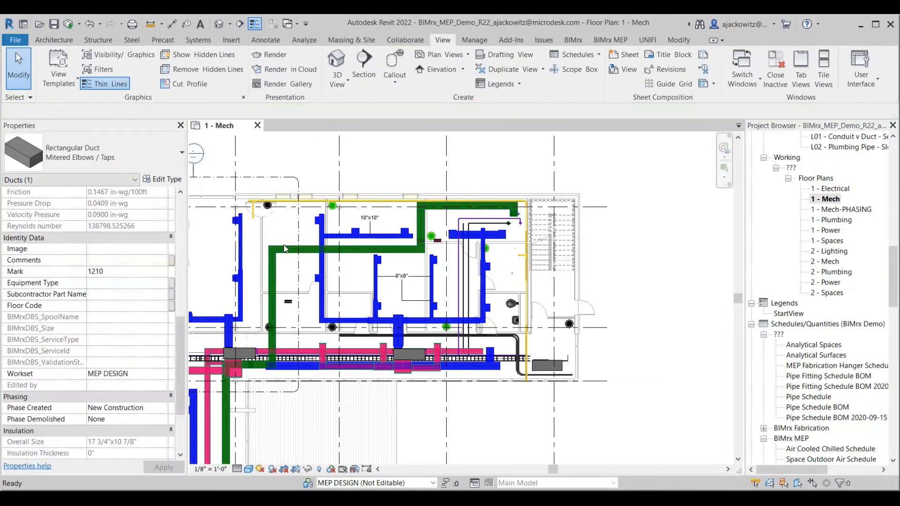
- Select the whole exhaust duct branch again, review its common identity properties and clear the selection
click(356, 252)
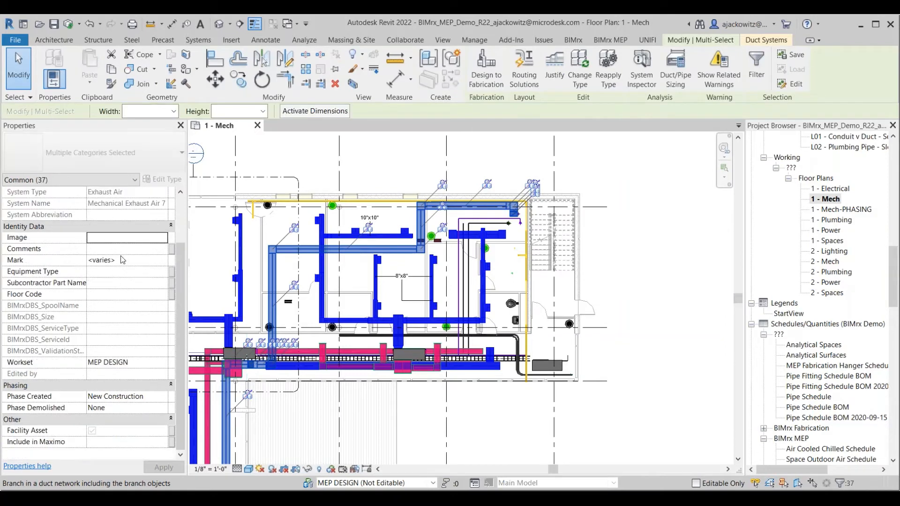
scroll(127, 255, up, 2)
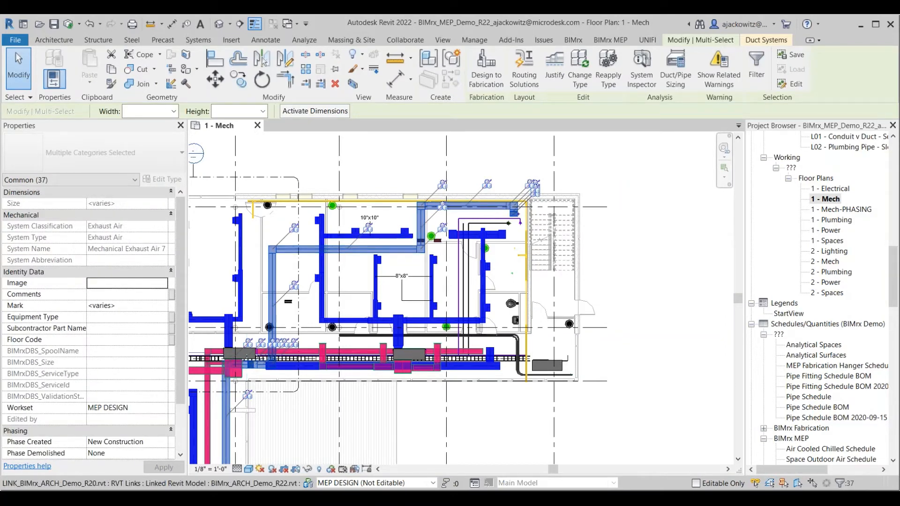
click(515, 283)
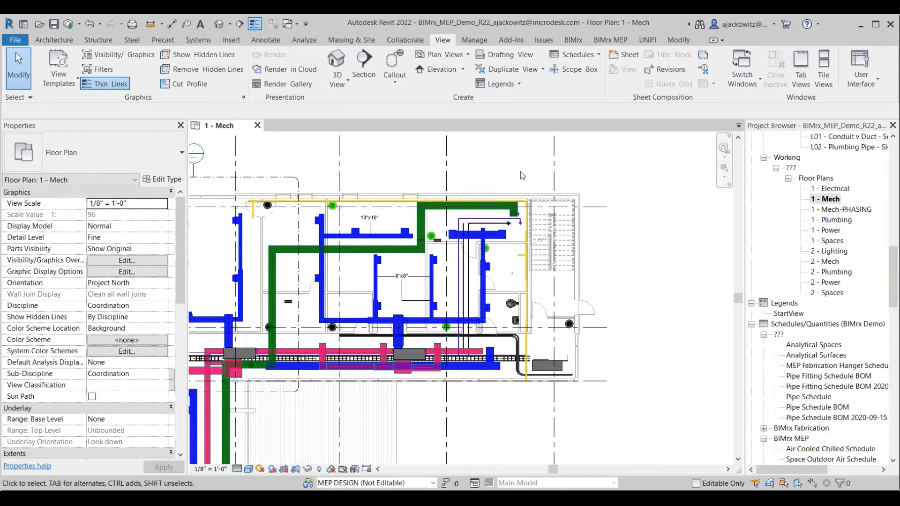
- Open the WSHP Schedule and look through its columns up to Comments and Floor Code
scroll(281, 332, down, 3)
middle_drag(311, 323, 294, 287)
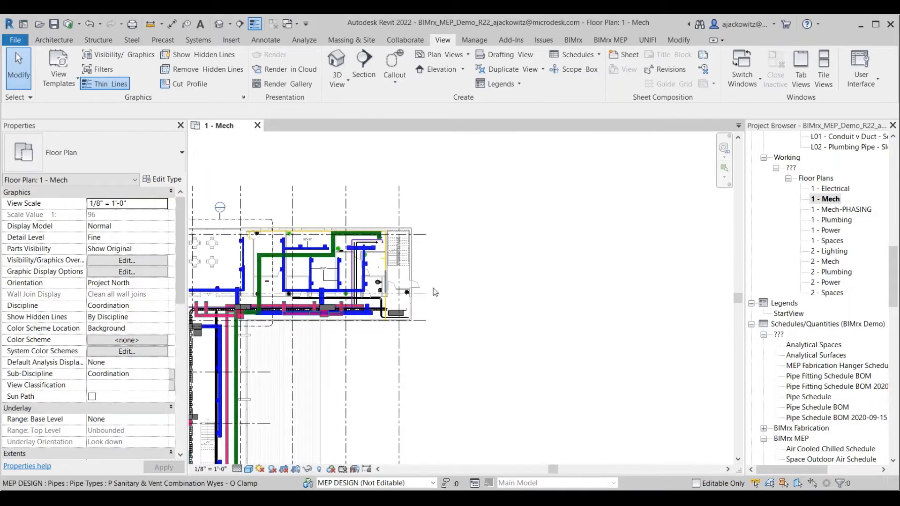
middle_drag(433, 288, 420, 289)
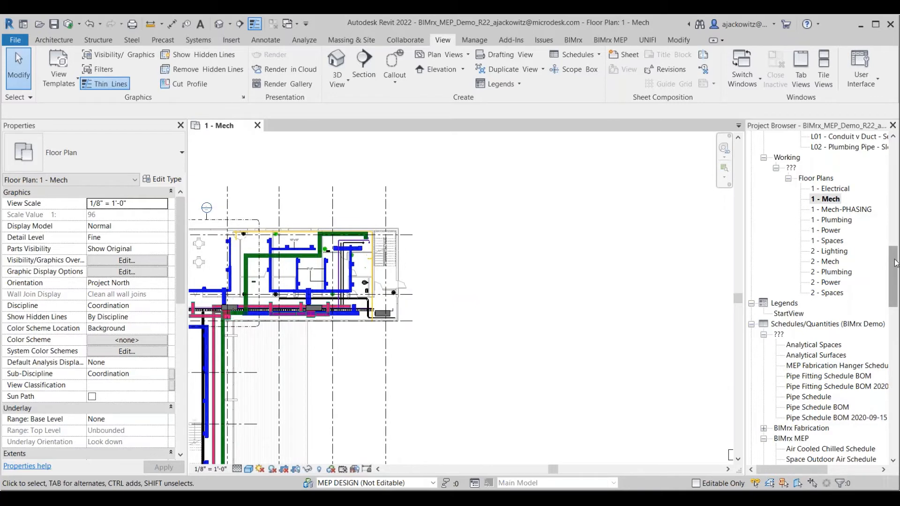
click(895, 263)
scroll(896, 264, down, 3)
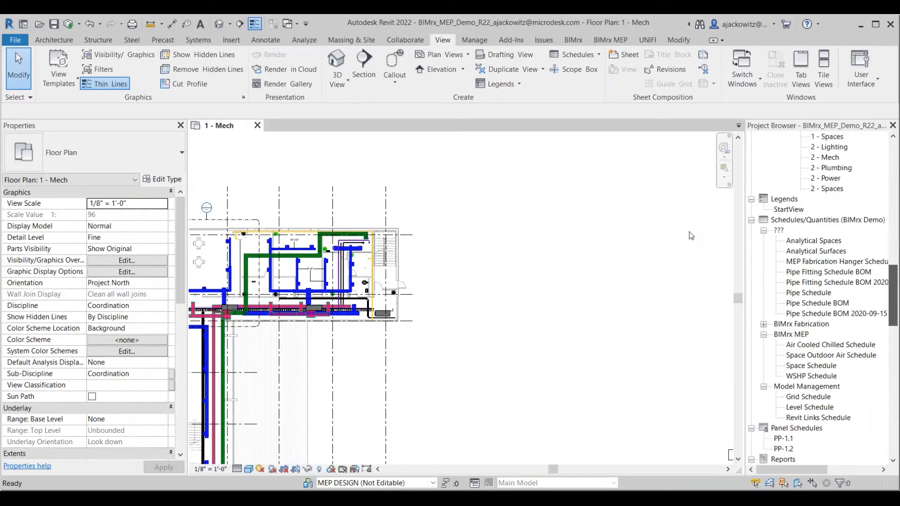
click(816, 377)
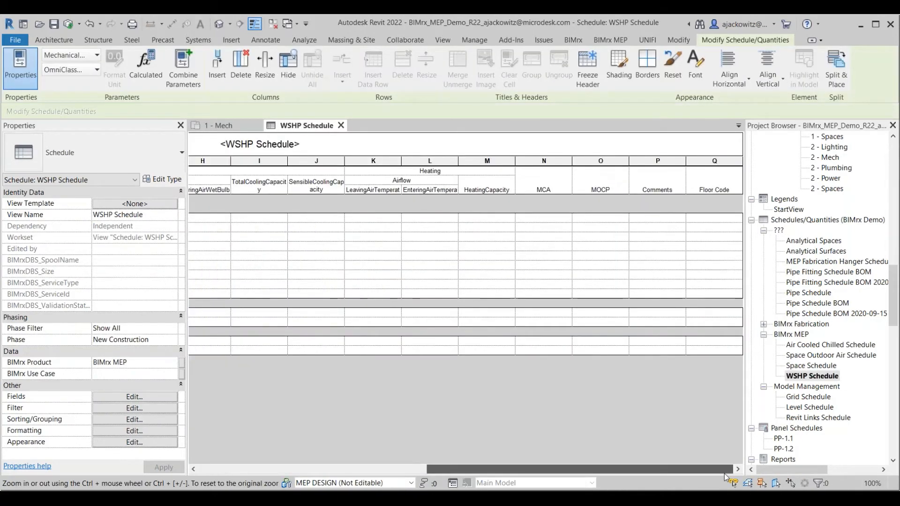
- Review the columns of the Air Cooled Chilled Schedule, and close it together with the WSHP Schedule
double_click(828, 345)
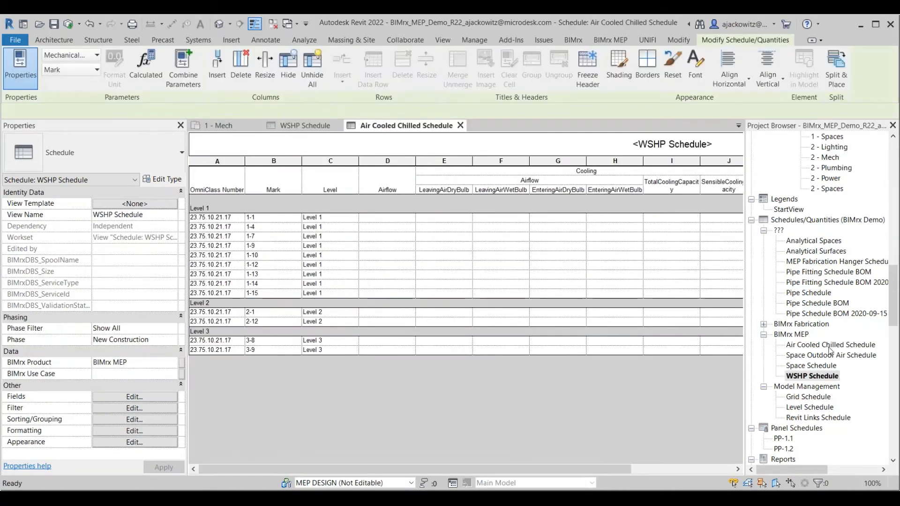
click(652, 468)
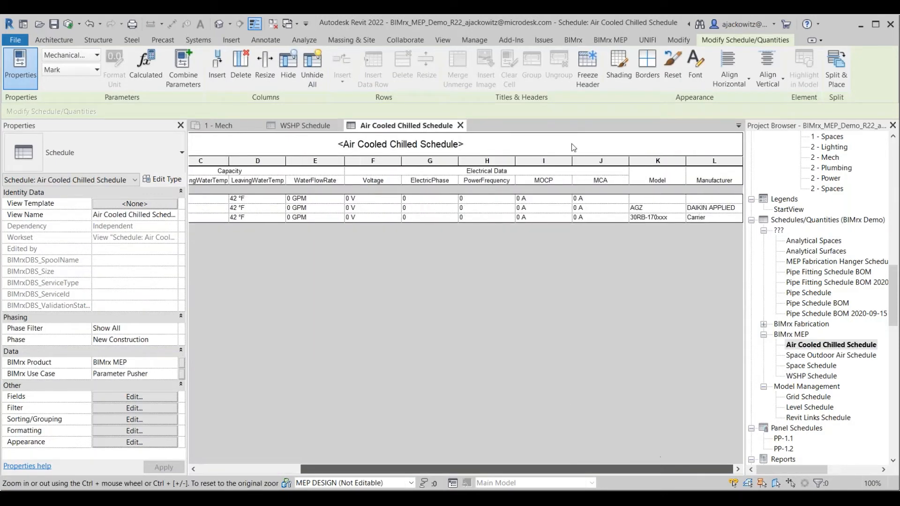
click(460, 125)
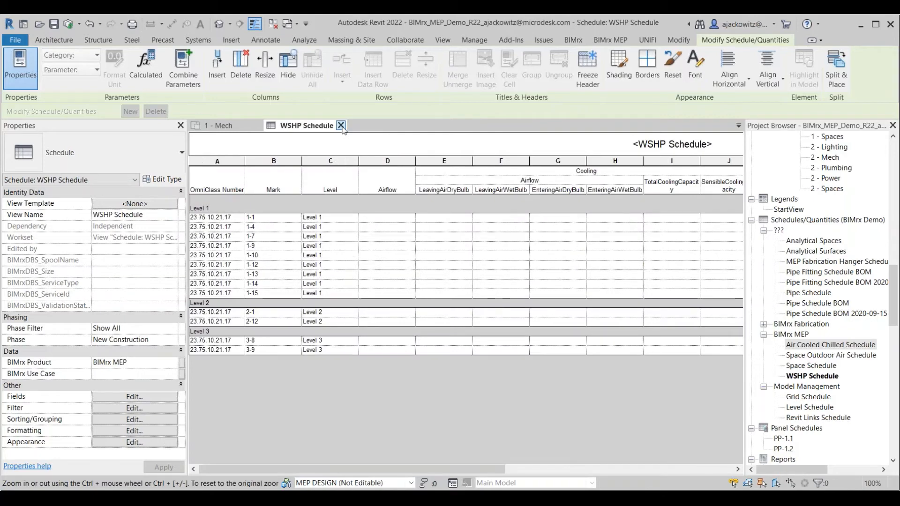
click(341, 126)
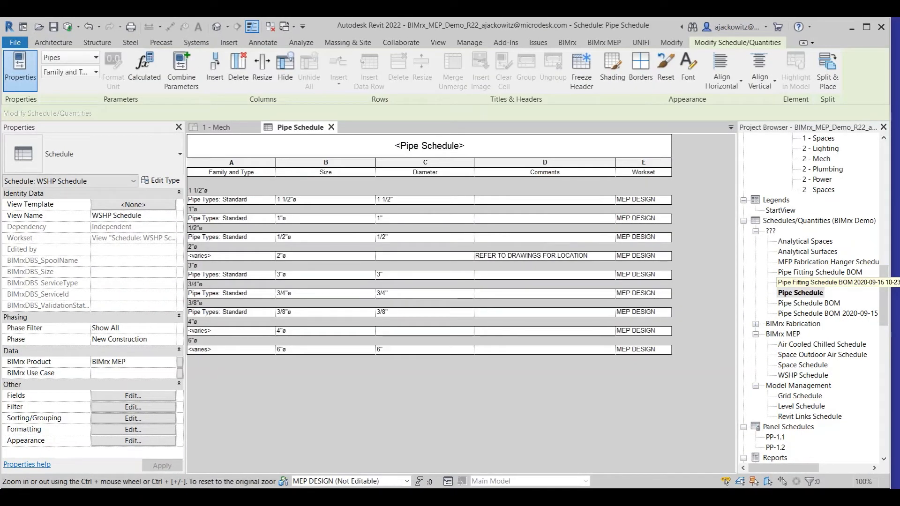
- In the Pipe Schedule, set the 2-inch row's Comments to "REFER TO DRAWINGS FOR LOCATION" and close the schedule
click(546, 256)
click(615, 255)
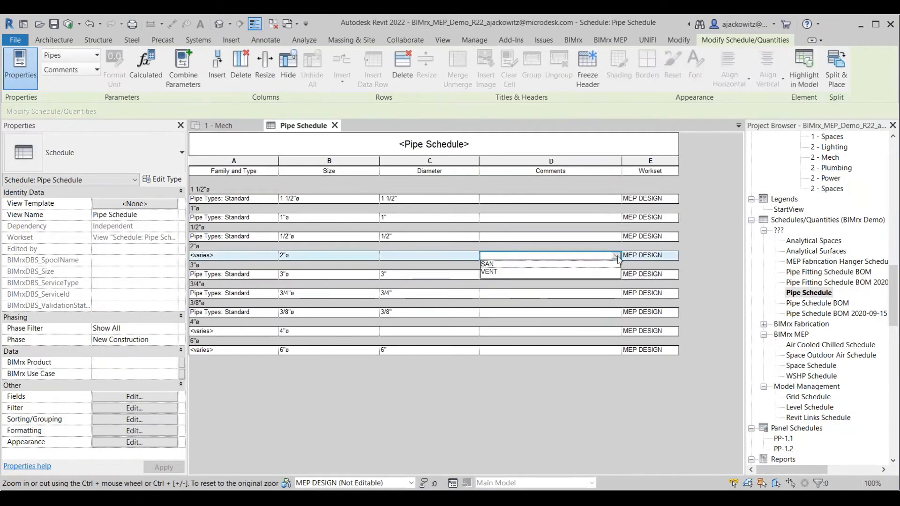
text(REFER TO DRAWINGS FOR LOCATION)
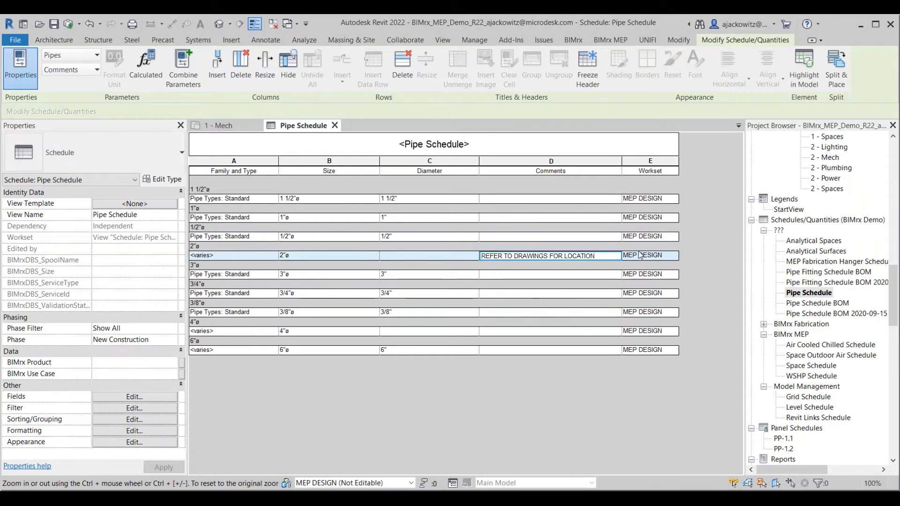
click(432, 199)
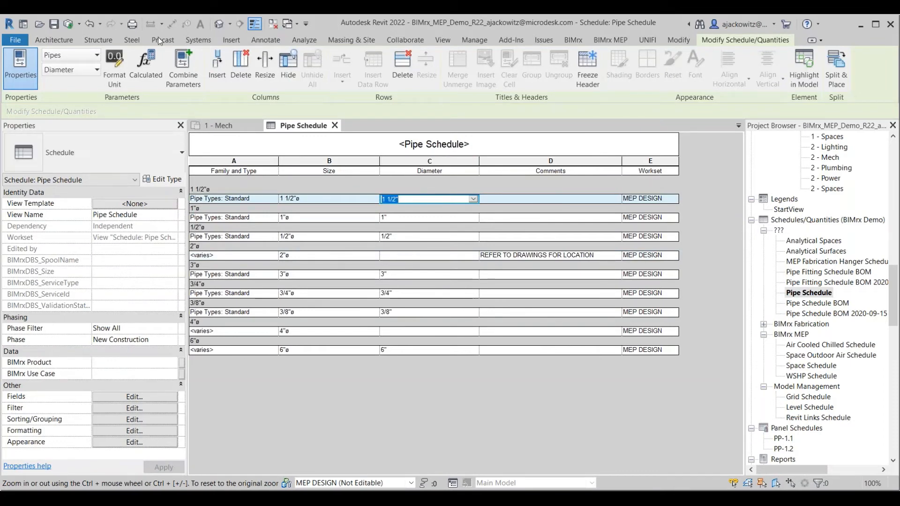
click(335, 129)
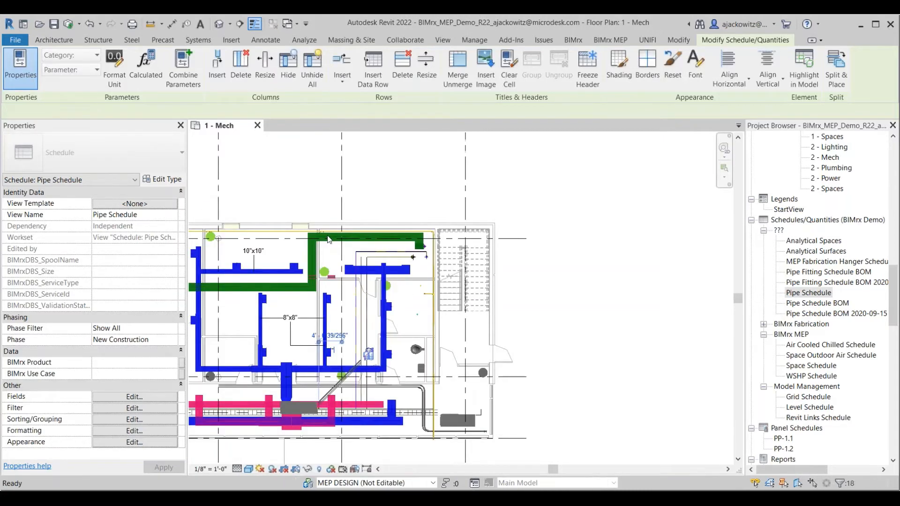
scroll(328, 240, up, 2)
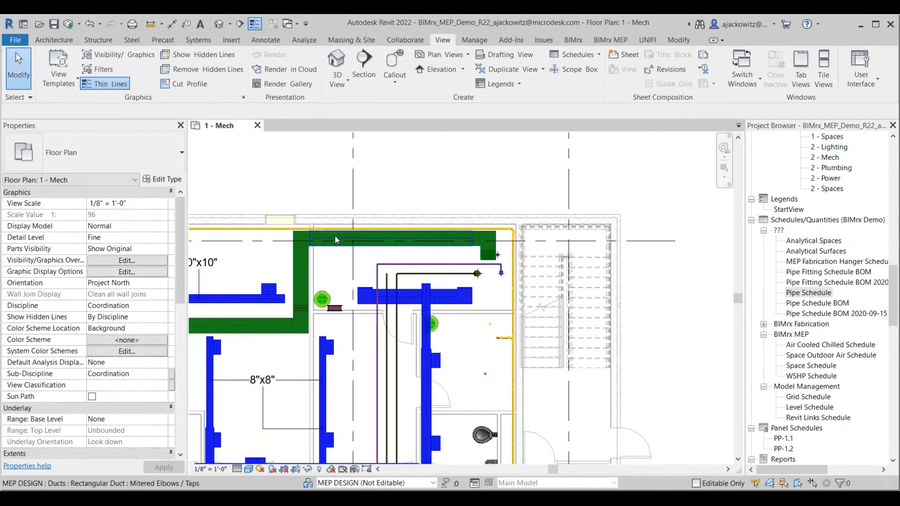
click(335, 235)
right_click(802, 223)
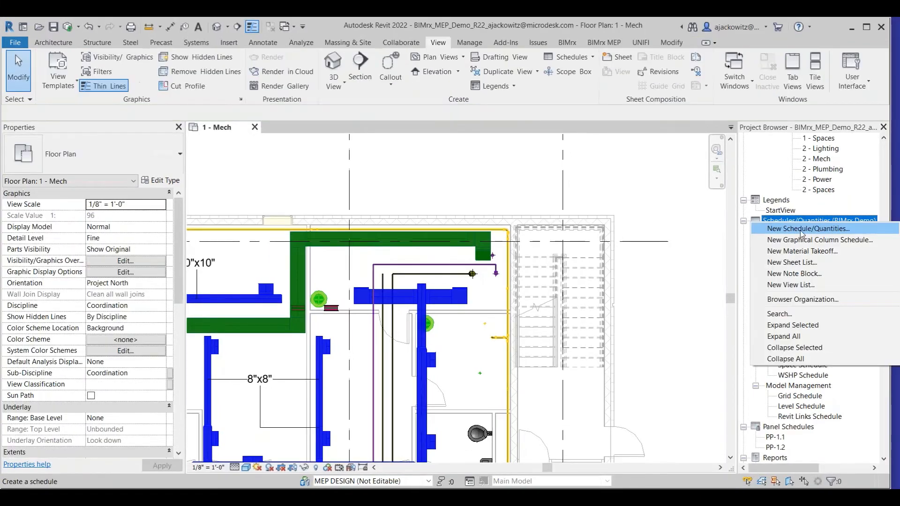
click(802, 230)
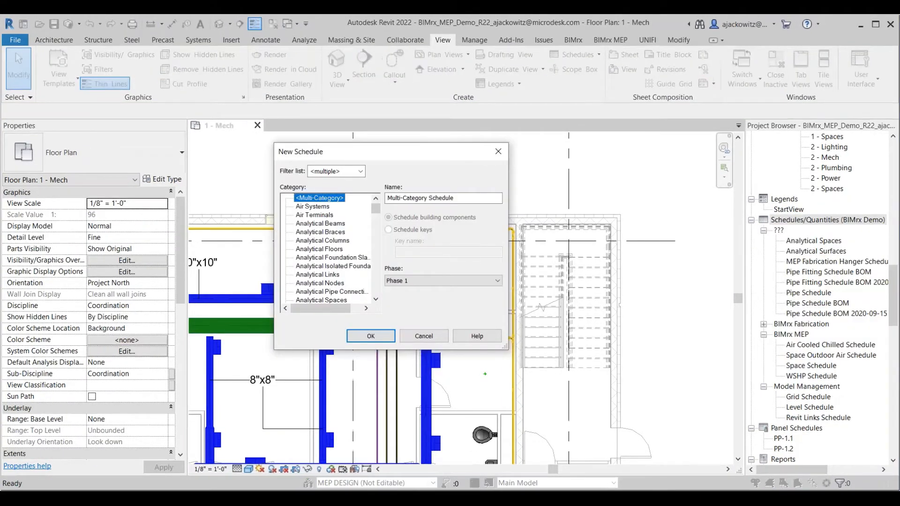
key(Escape)
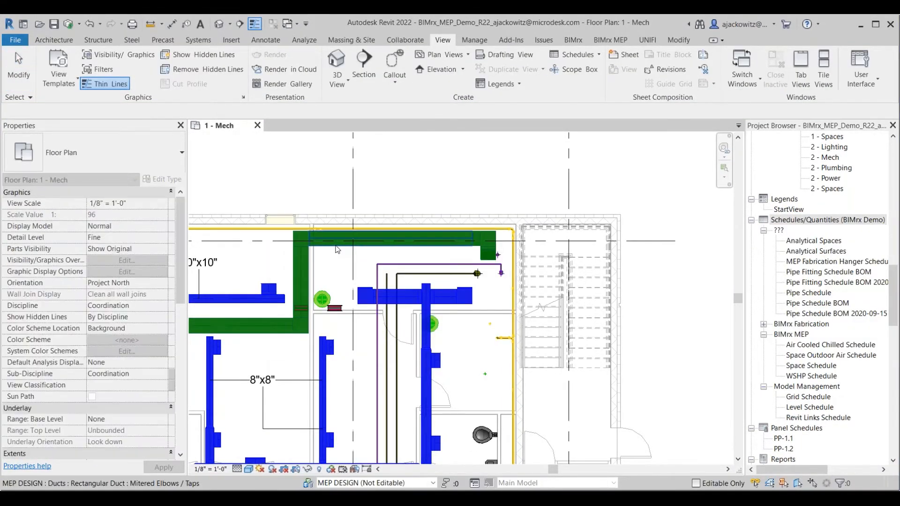
- Select the whole connected exhaust air duct run on the 1 - Mech plan, review its common properties and clear the selection
click(336, 247)
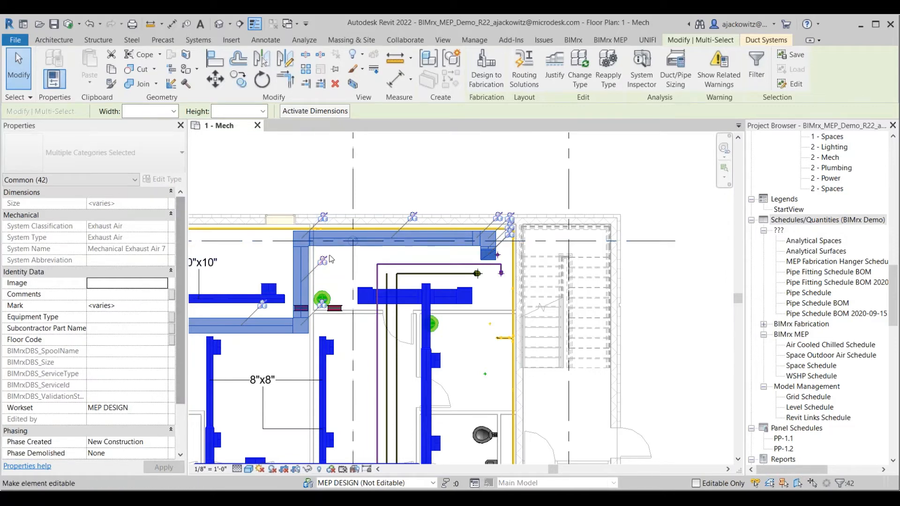
click(348, 247)
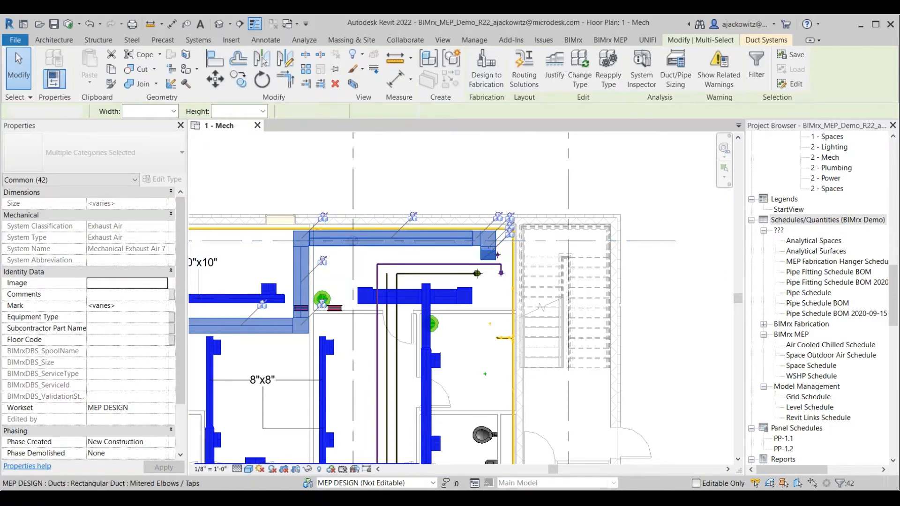
key(Escape)
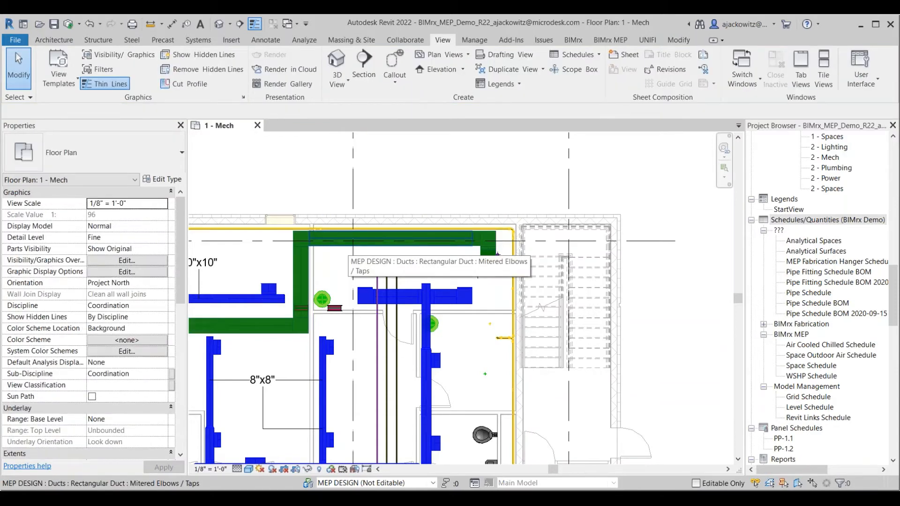
middle_drag(345, 240, 335, 205)
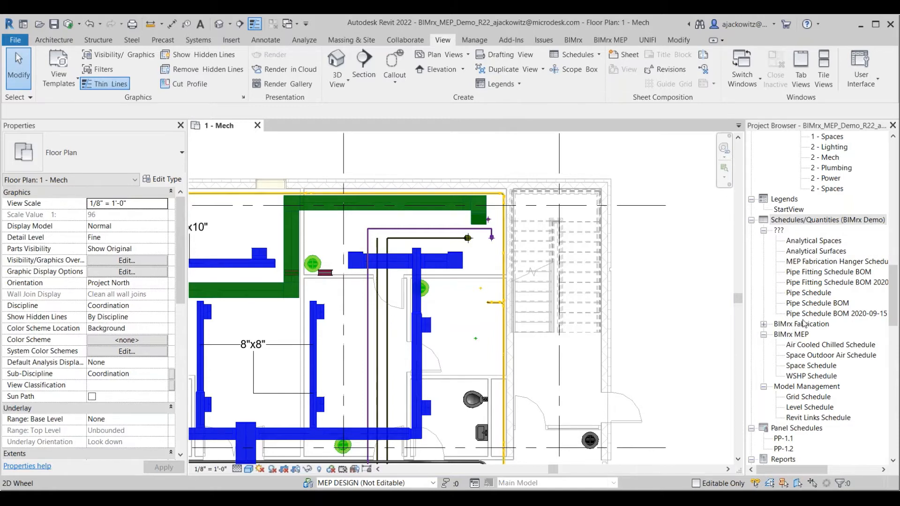
- Open the WSHP Schedule, collapse the Families branch and bring the project's expanded sheet list into reach
click(812, 377)
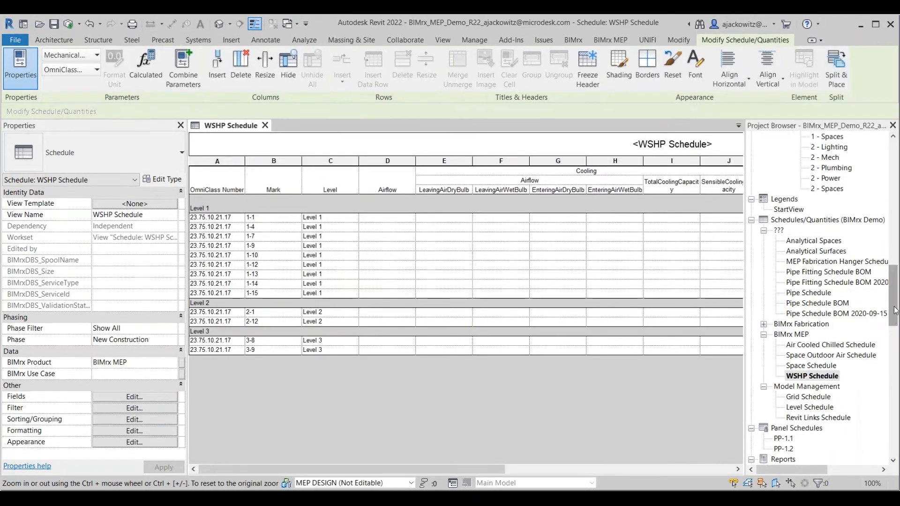
drag(894, 318, 893, 359)
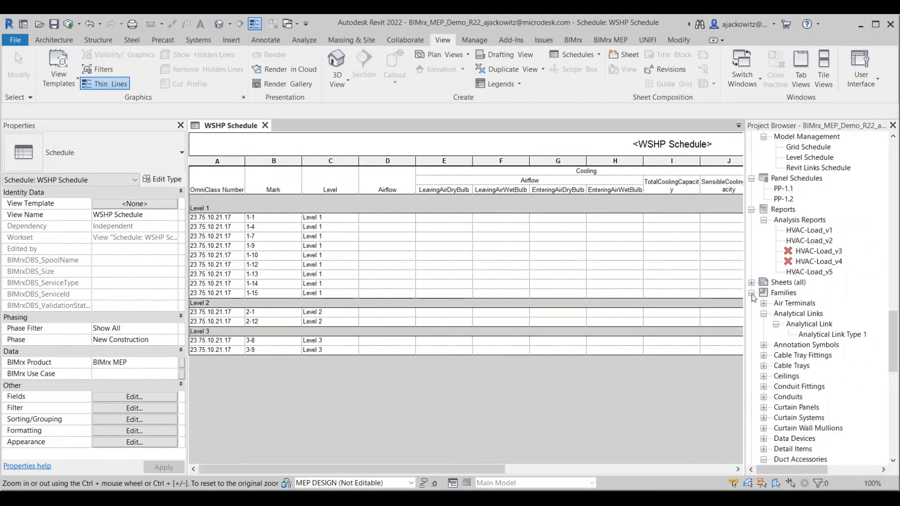
click(752, 294)
click(753, 418)
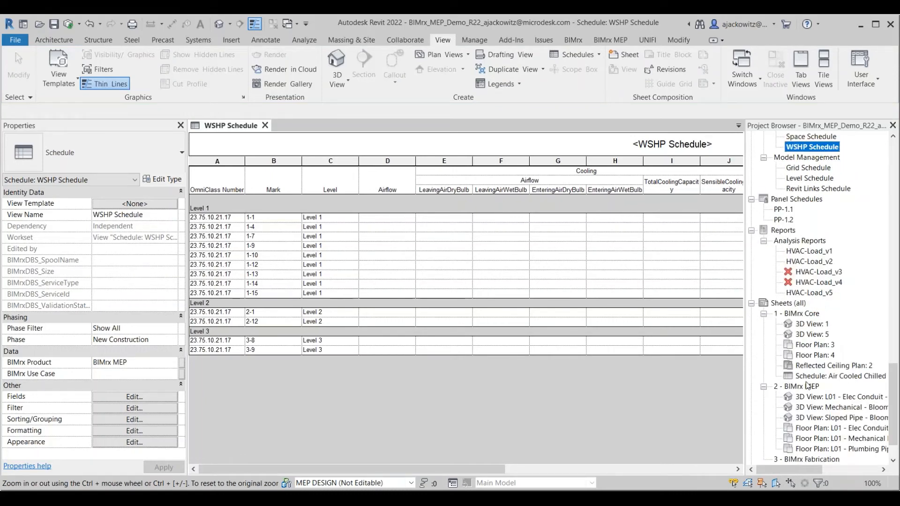
scroll(808, 386, down, 2)
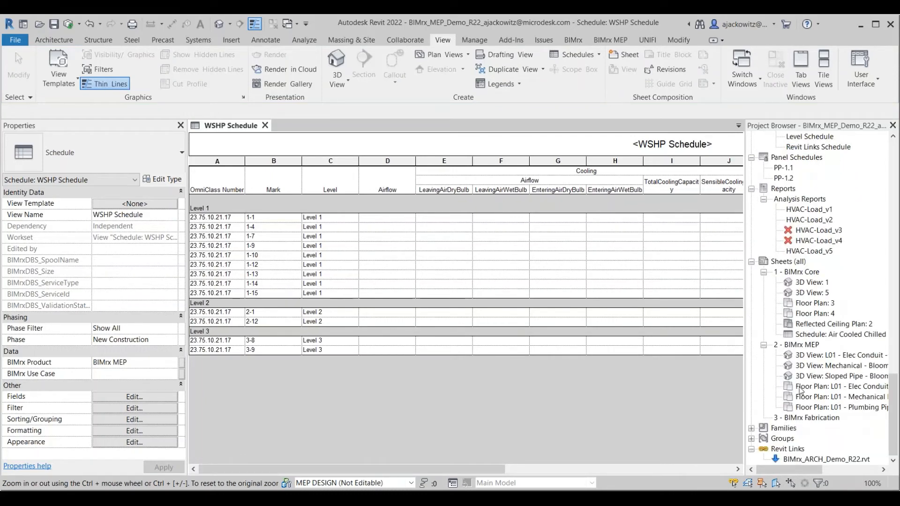
scroll(801, 392, up, 3)
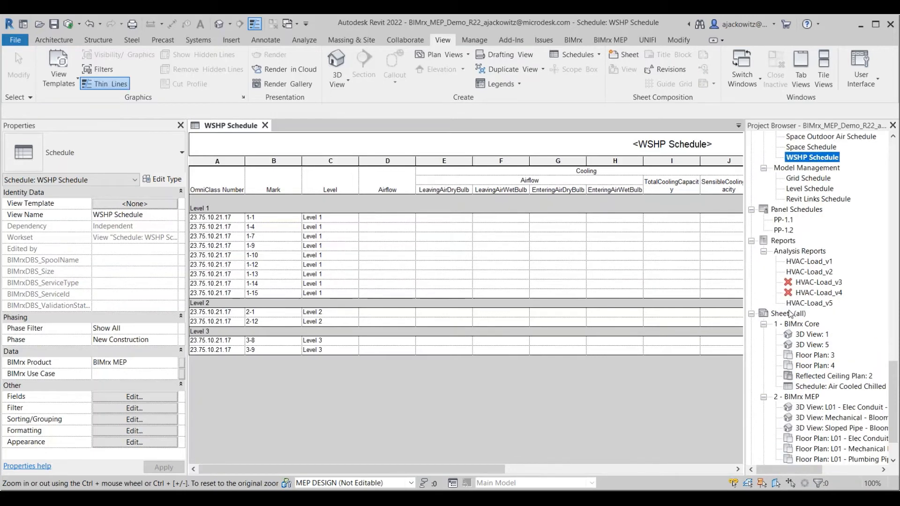
- Create a new sheet using the E1 30x42 Horizontal title block
right_click(792, 317)
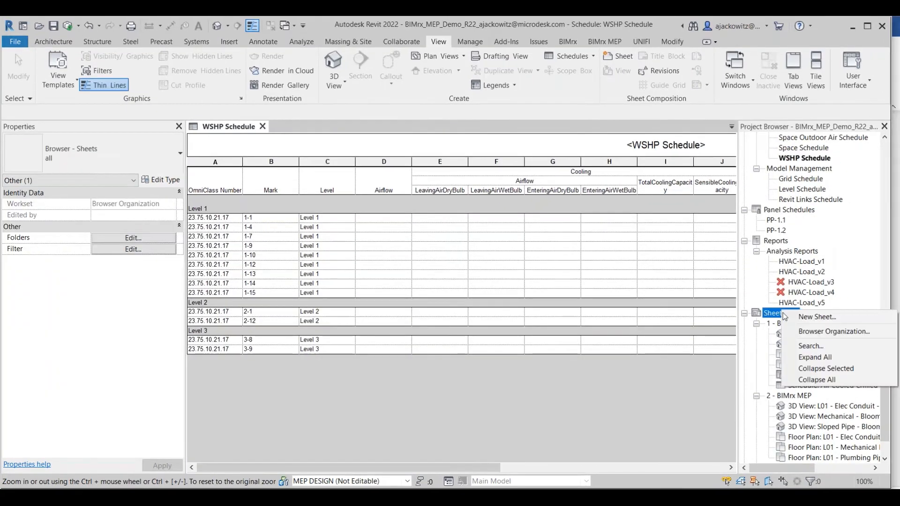
click(817, 317)
drag(413, 108, 201, 85)
click(271, 367)
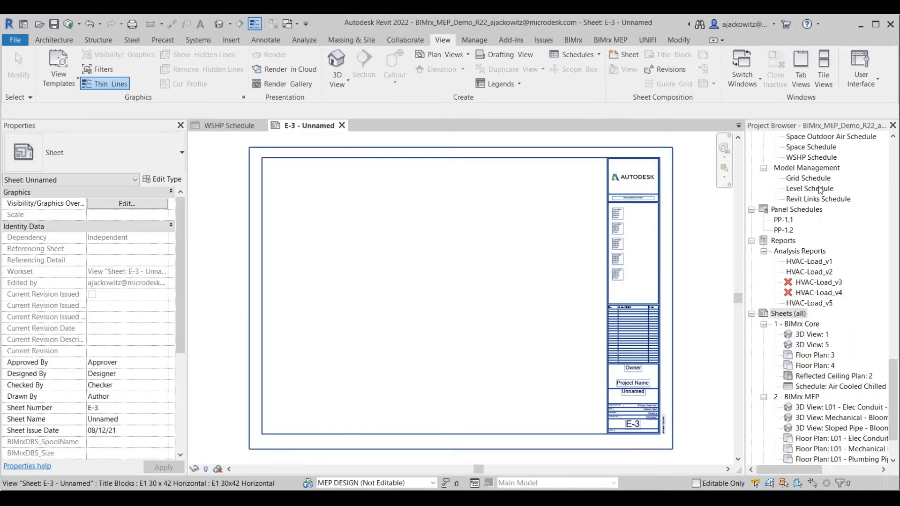
scroll(821, 190, up, 2)
scroll(820, 190, up, 1)
click(814, 211)
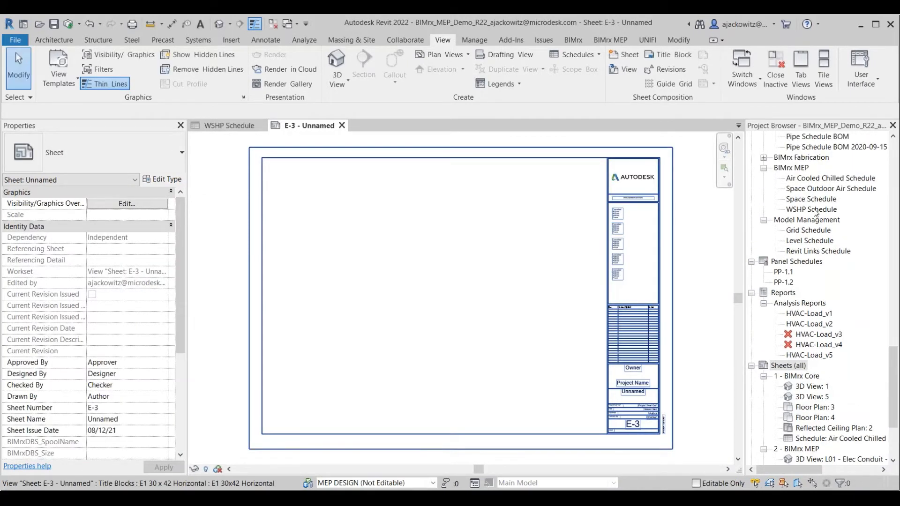
double_click(815, 211)
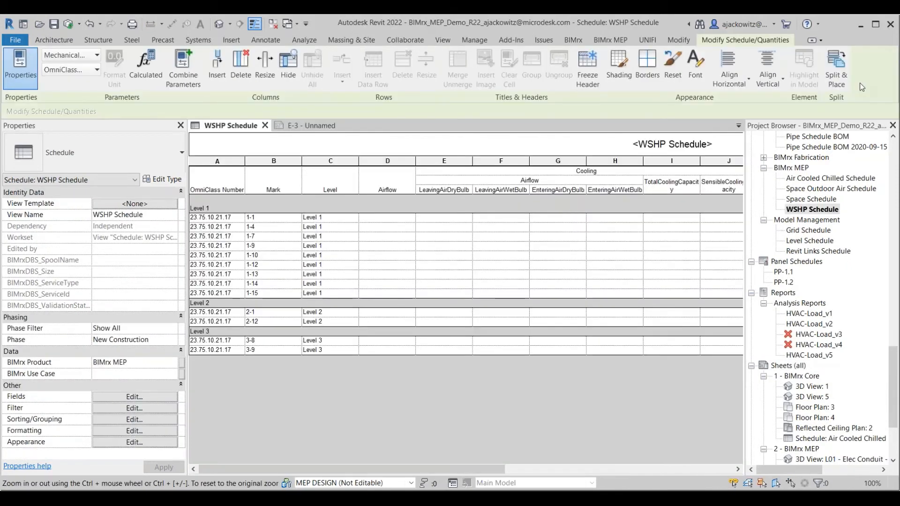
click(836, 70)
click(78, 127)
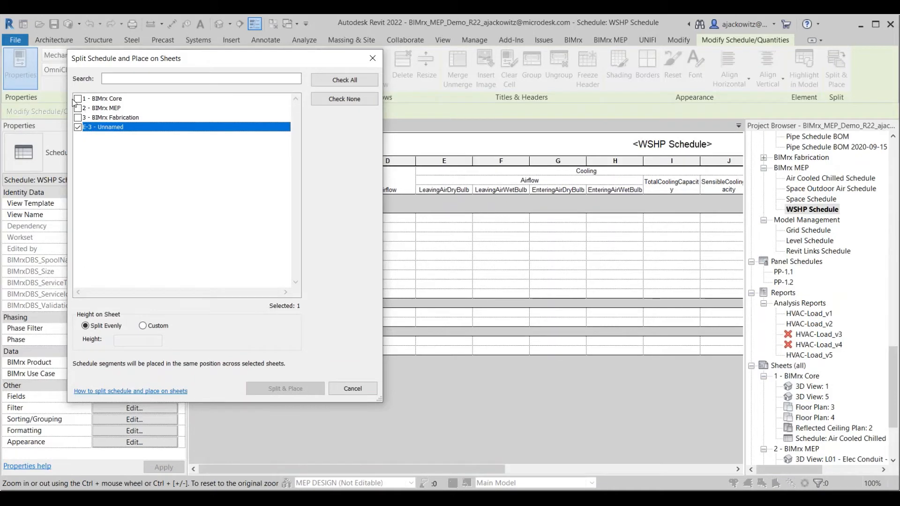
click(373, 58)
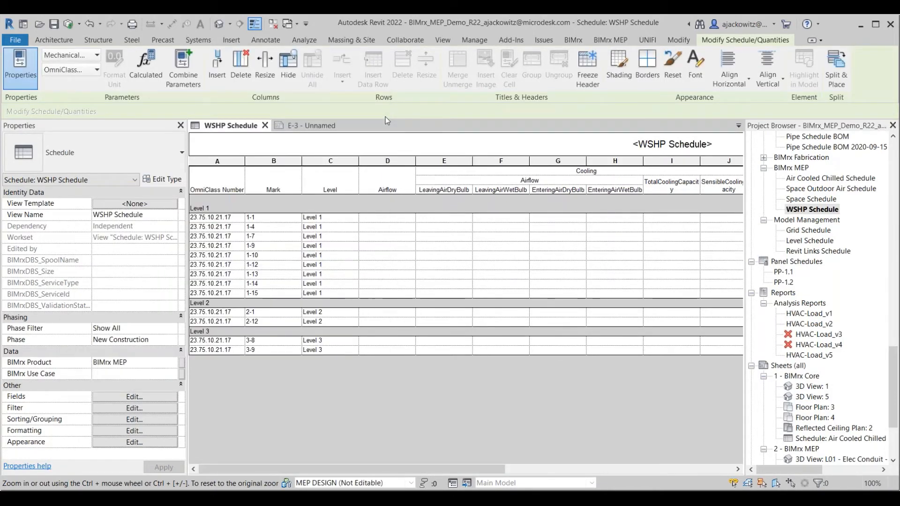
- Create a second new sheet to follow sheet E-3
click(311, 126)
click(792, 370)
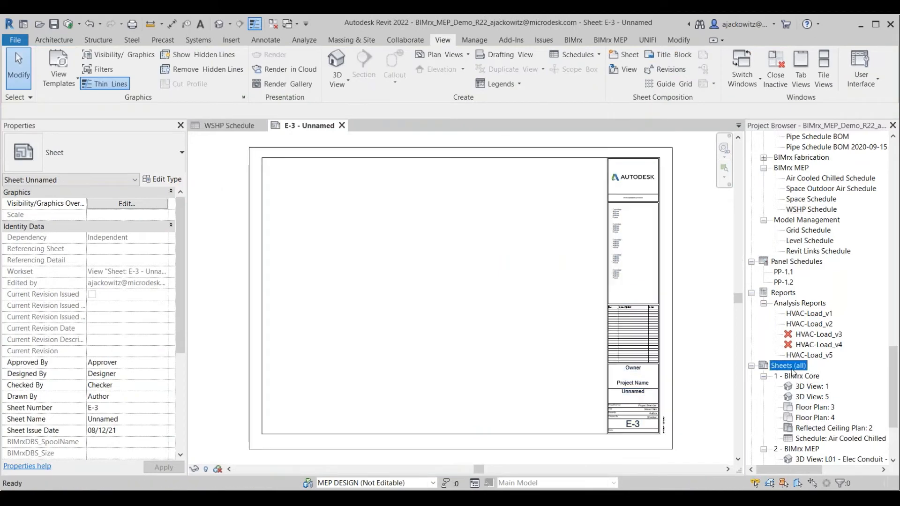
right_click(793, 372)
click(814, 378)
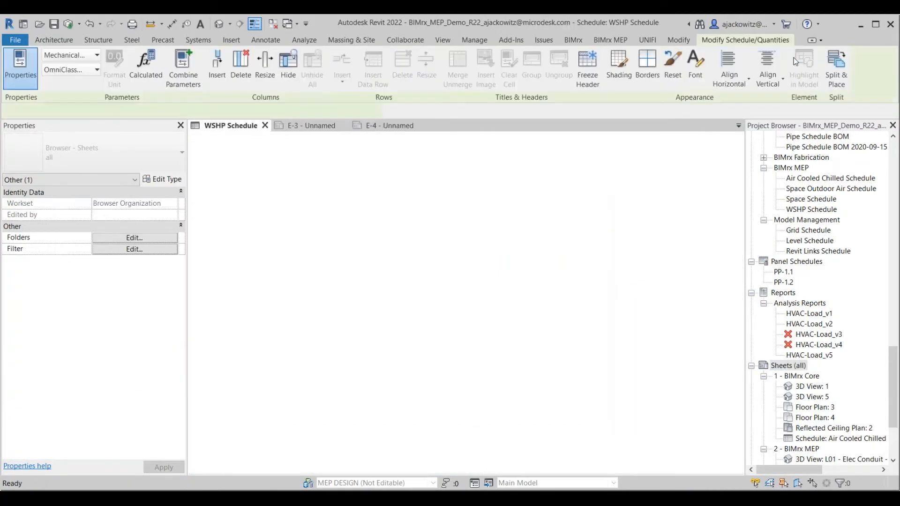
- Split the WSHP Schedule evenly across sheets E-3 and E-4, placing the segments in the upper-left area of the sheets
click(837, 70)
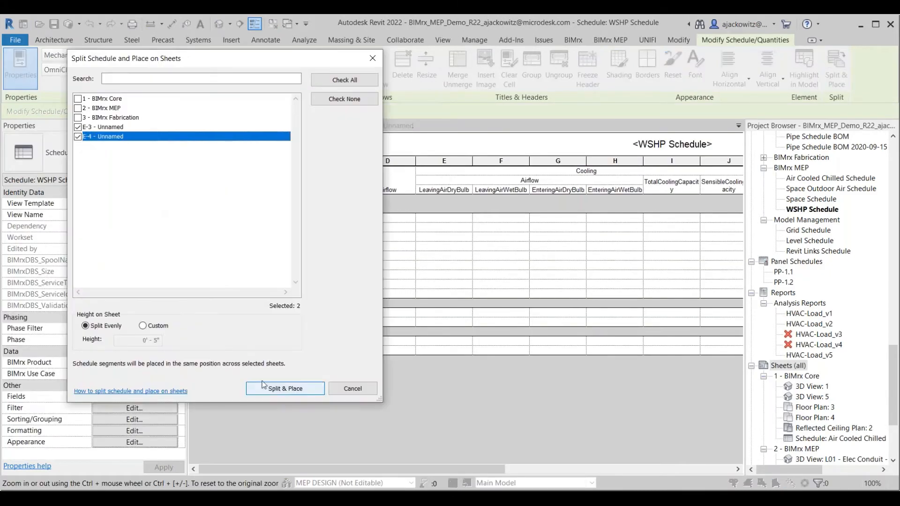
click(104, 327)
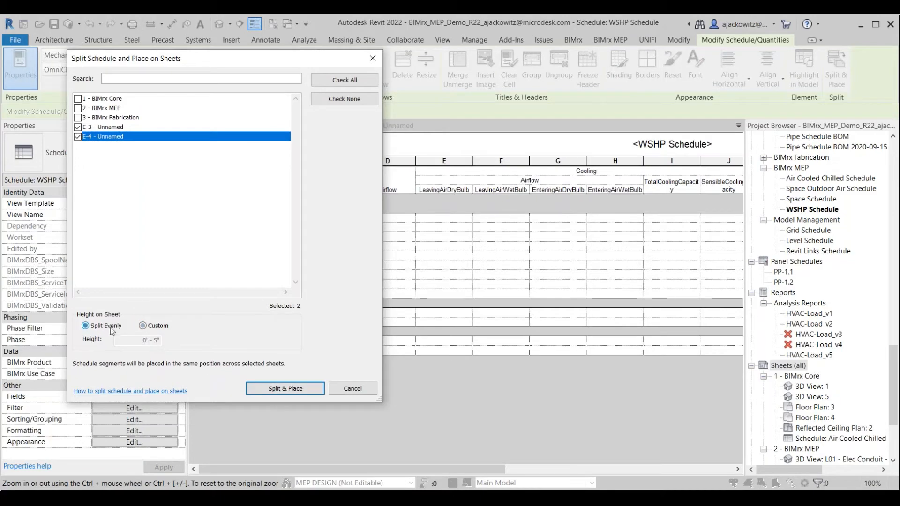
click(271, 390)
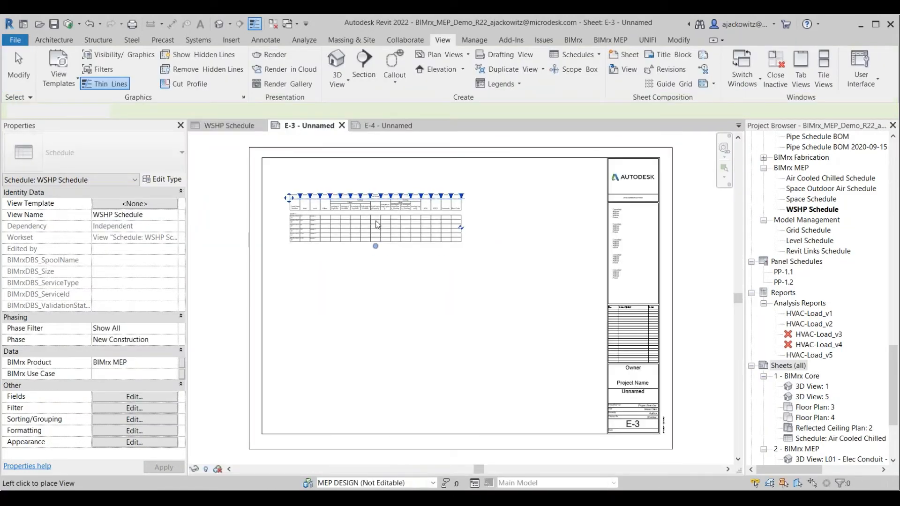
click(378, 225)
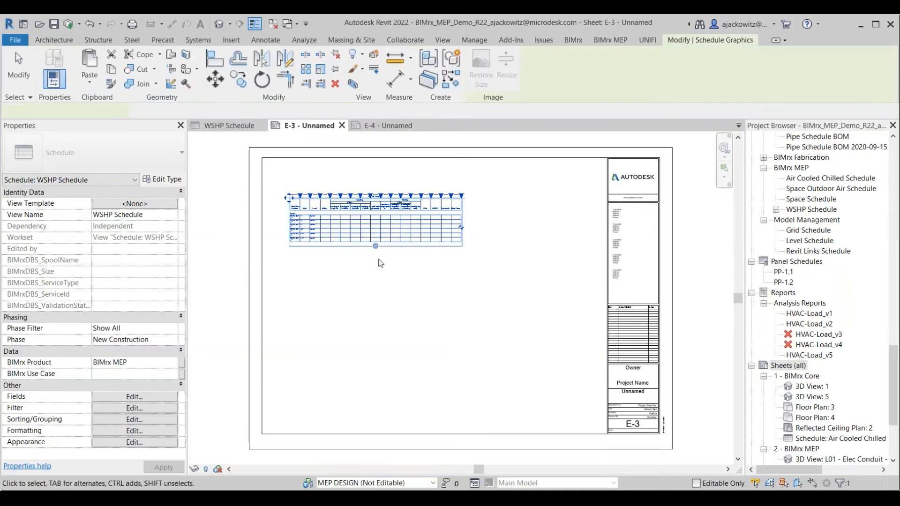
- Compare the WSHP Schedule segments on sheets E-3 and E-4, checking which rows and levels each sheet carries
scroll(263, 249, up, 3)
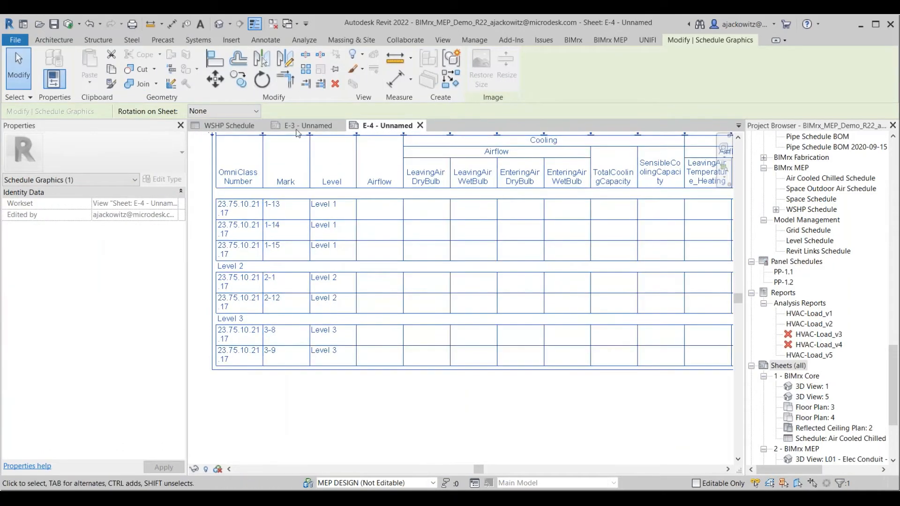
click(305, 126)
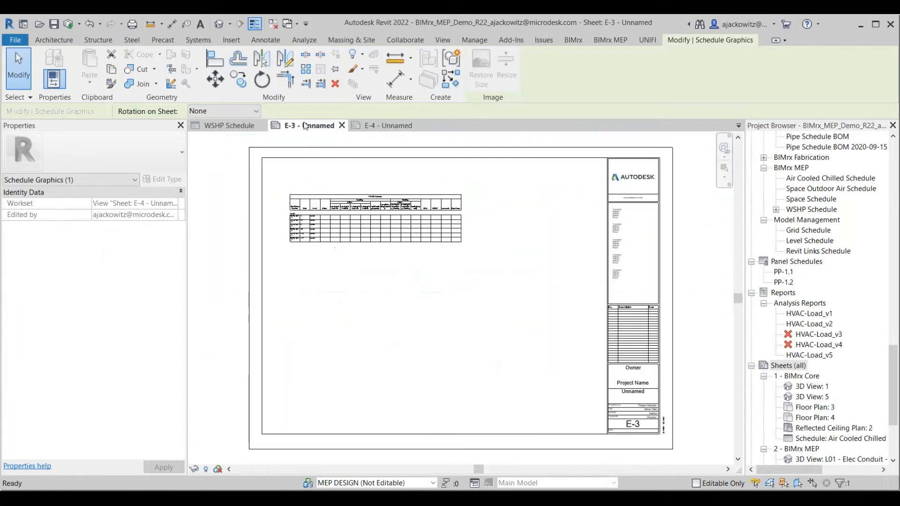
scroll(331, 253, up, 4)
scroll(331, 251, up, 3)
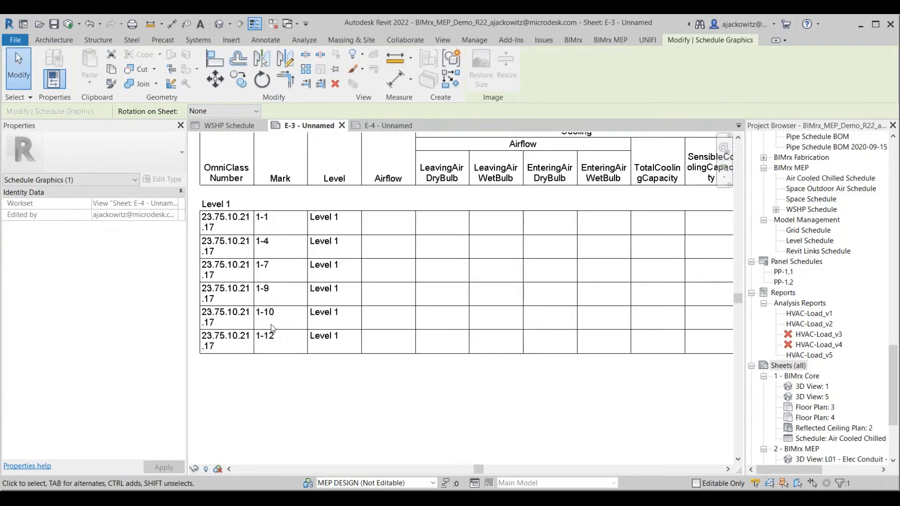
scroll(271, 328, down, 4)
click(386, 133)
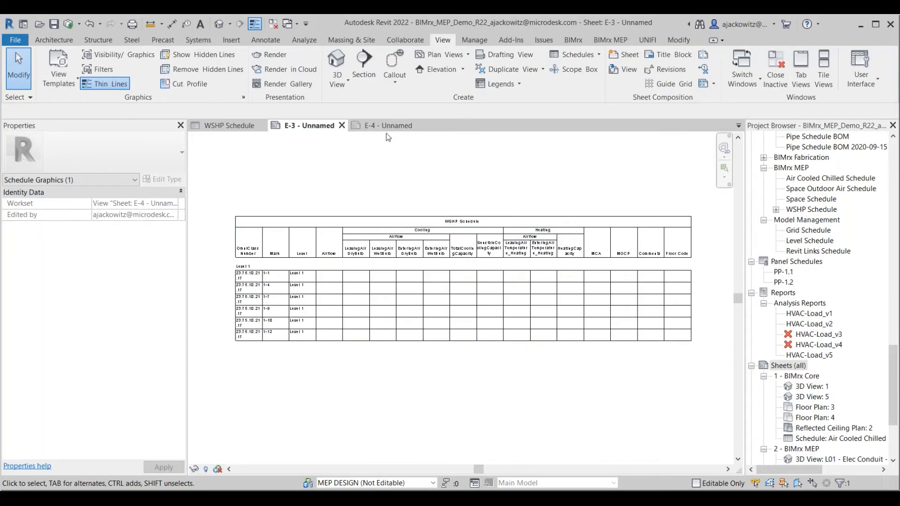
click(388, 127)
scroll(360, 193, up, 3)
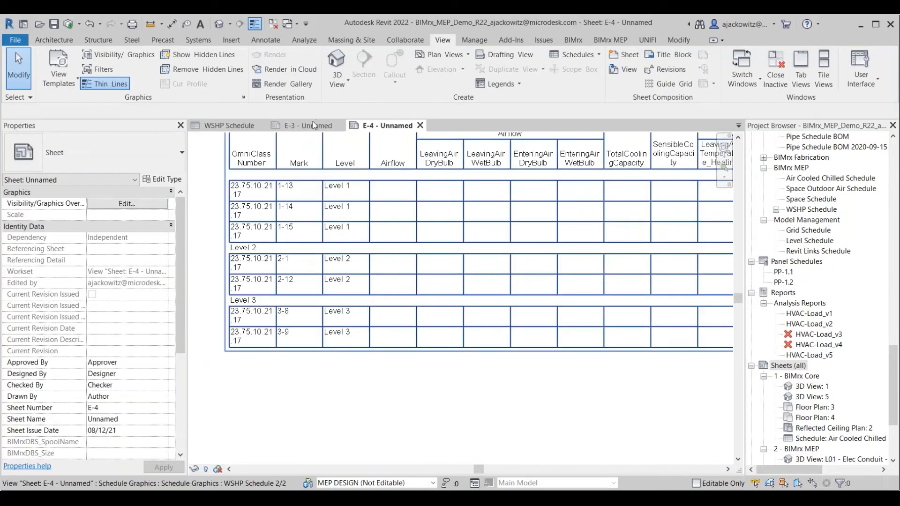
click(314, 125)
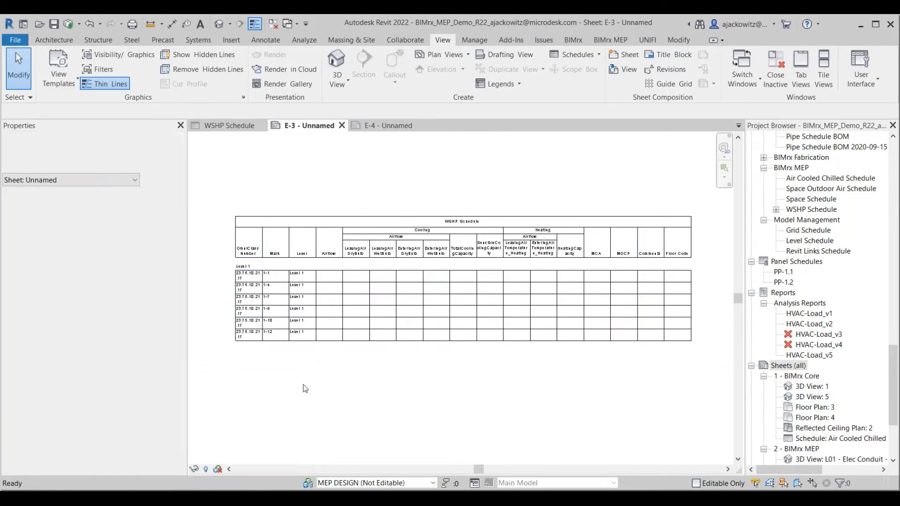
click(382, 125)
scroll(370, 169, down, 5)
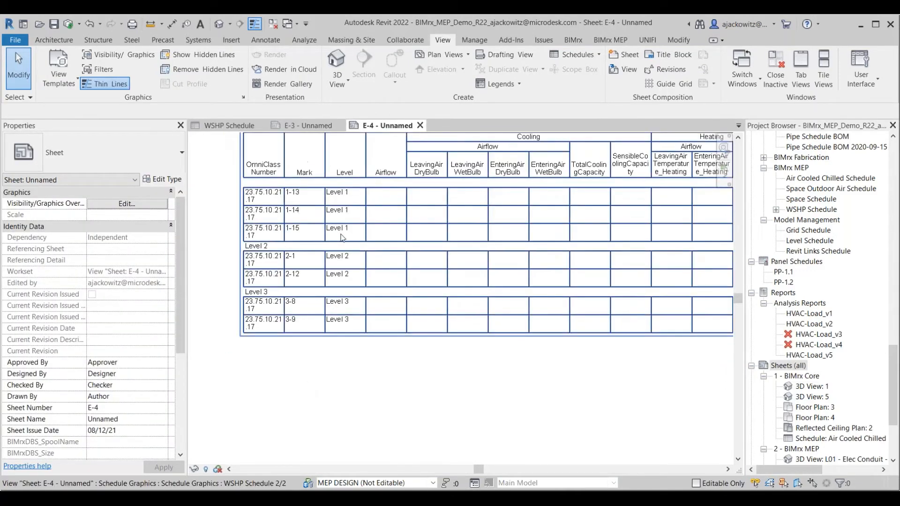
scroll(261, 283, down, 3)
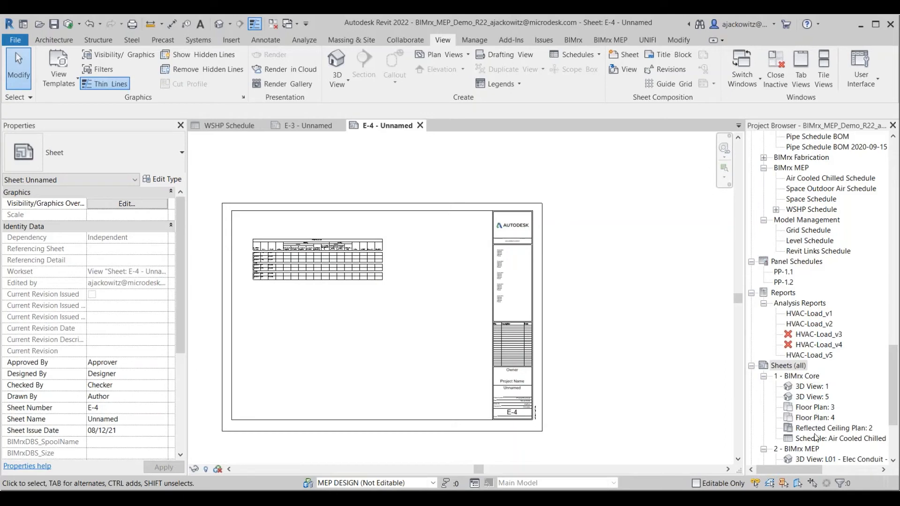
- Open the Air Cooled Chilled Schedule and expand the filter options for available fields in its field settings
click(816, 438)
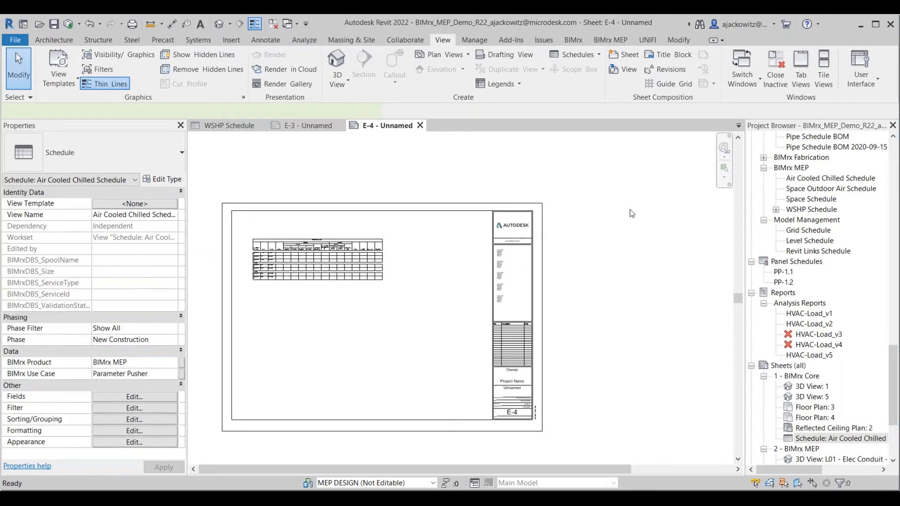
middle_drag(344, 281, 350, 271)
text(vg)
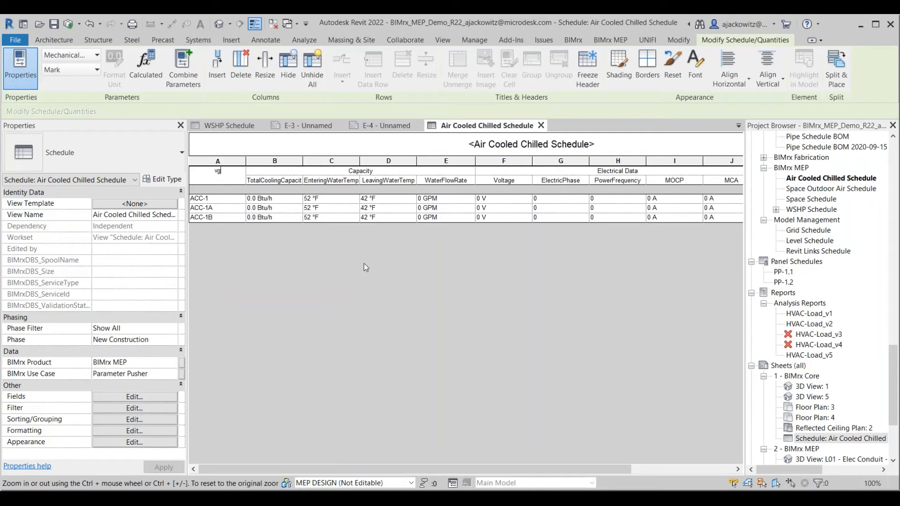
key(Escape)
click(156, 397)
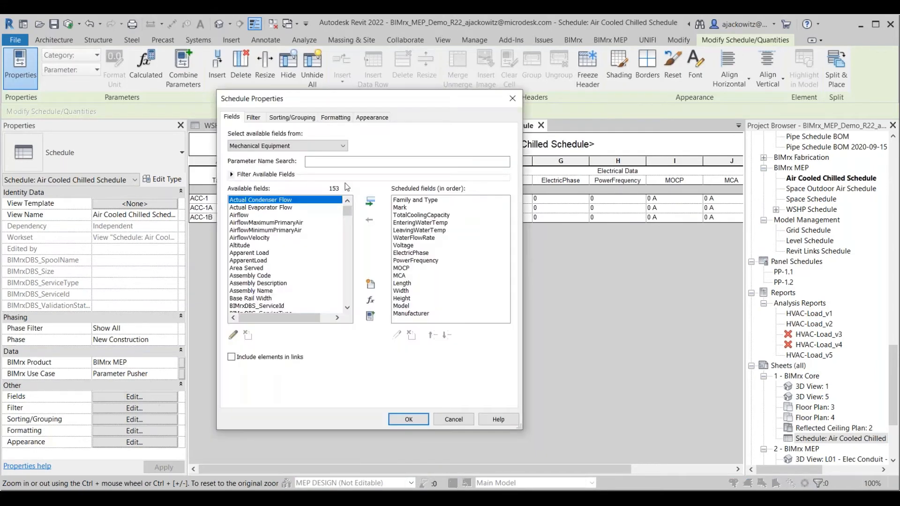
drag(382, 99, 337, 101)
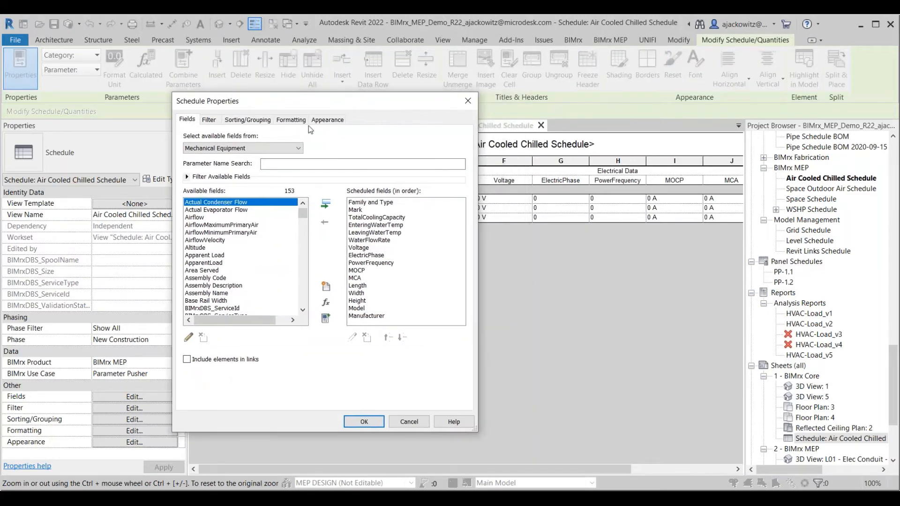
click(187, 177)
click(186, 177)
click(187, 177)
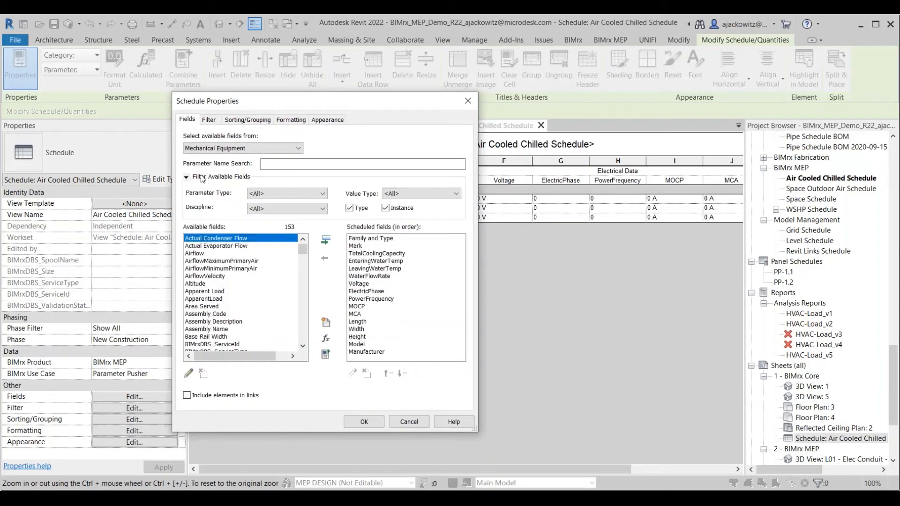
- Filter the available fields by built-in parameters, family shared parameters and project shared parameters in turn
click(262, 193)
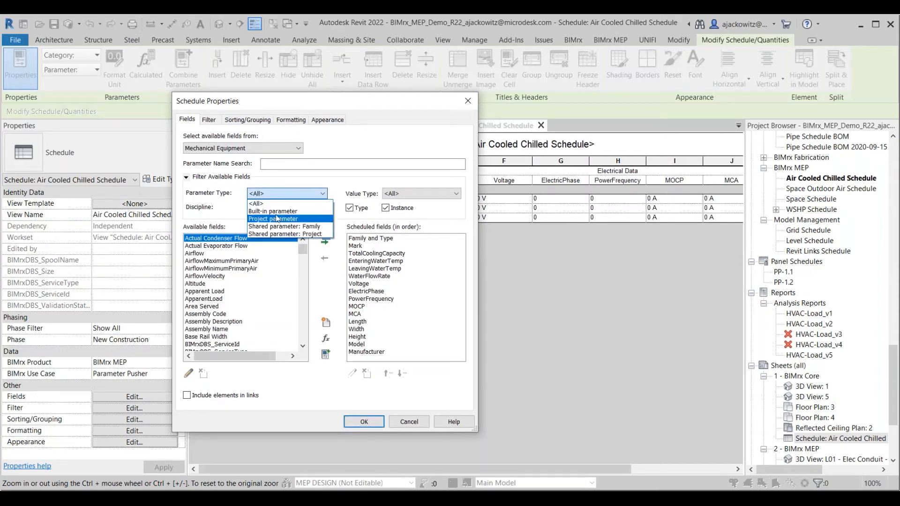
click(276, 211)
click(282, 194)
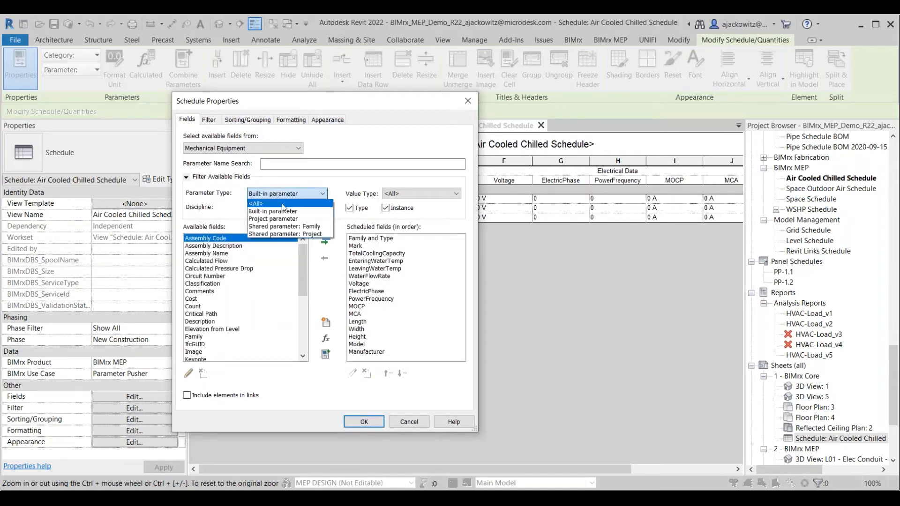
click(284, 226)
click(288, 195)
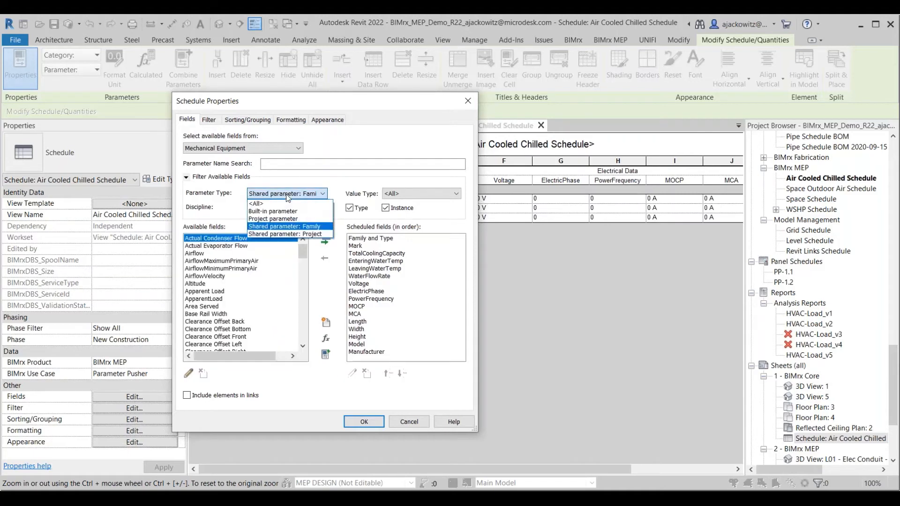
click(287, 234)
mouse_move(304, 272)
mouse_down()
mouse_move(304, 284)
mouse_move(300, 268)
mouse_up()
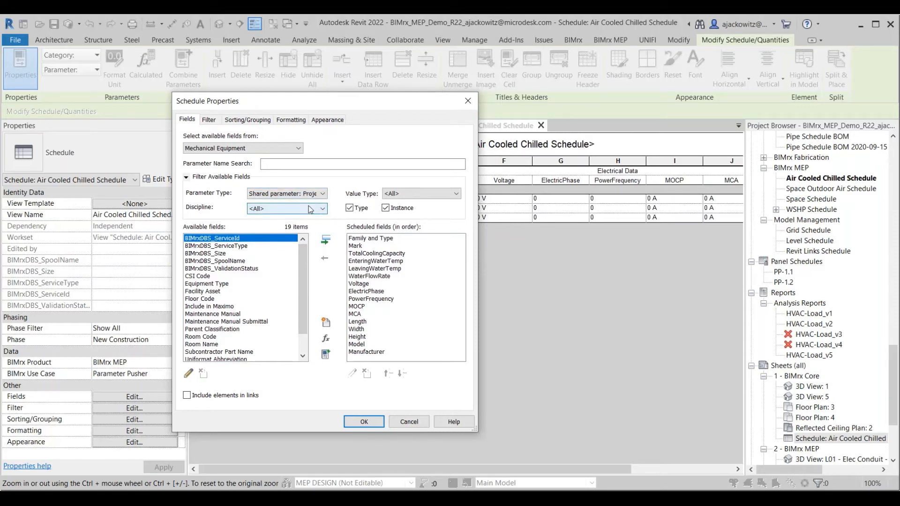
- Limit the available schedule fields to built-in parameters of the Common discipline and look through the list
click(325, 214)
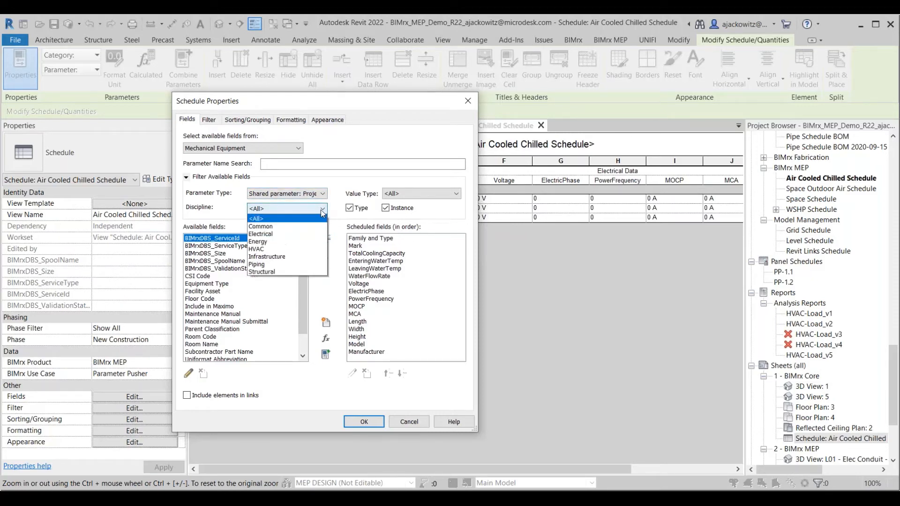
click(302, 224)
click(307, 195)
click(288, 212)
mouse_move(304, 276)
mouse_down()
mouse_move(305, 300)
mouse_move(305, 274)
mouse_up()
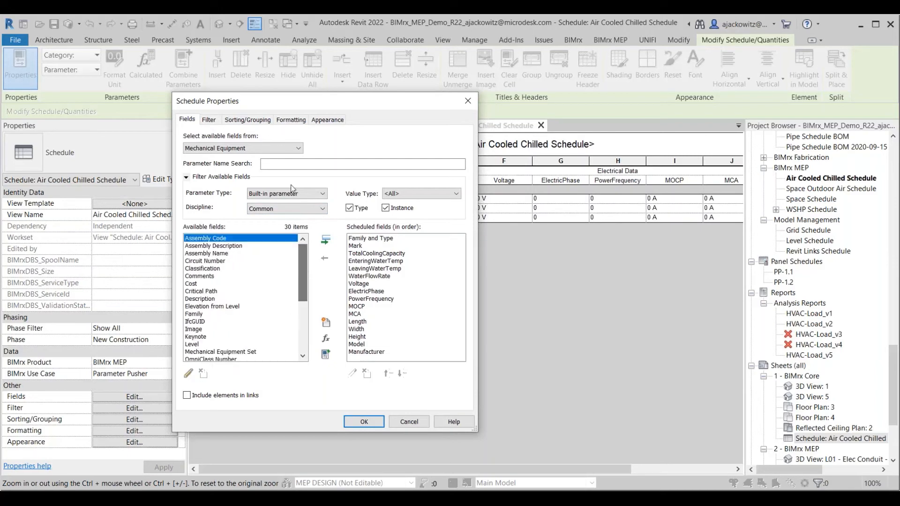
- Review the value type choices, keeping <All>, and exclude both Instance and Type parameters from the available fields
click(413, 194)
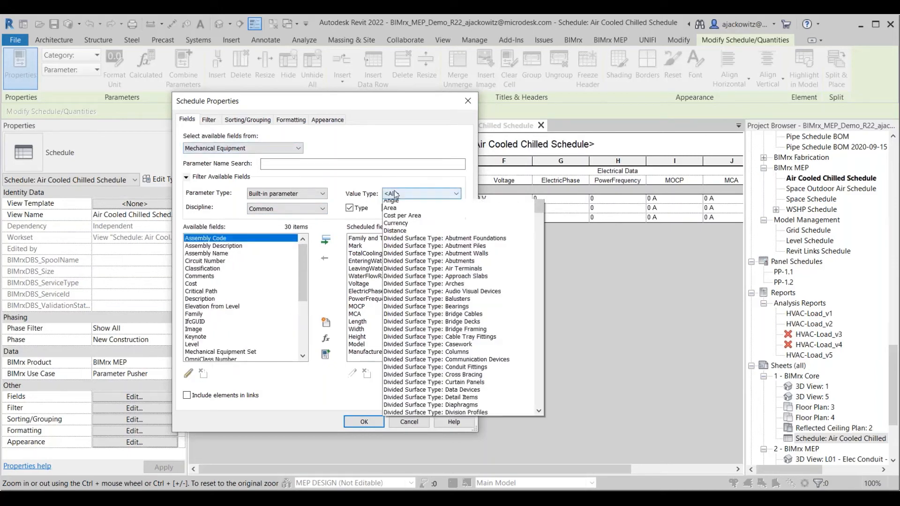
click(413, 204)
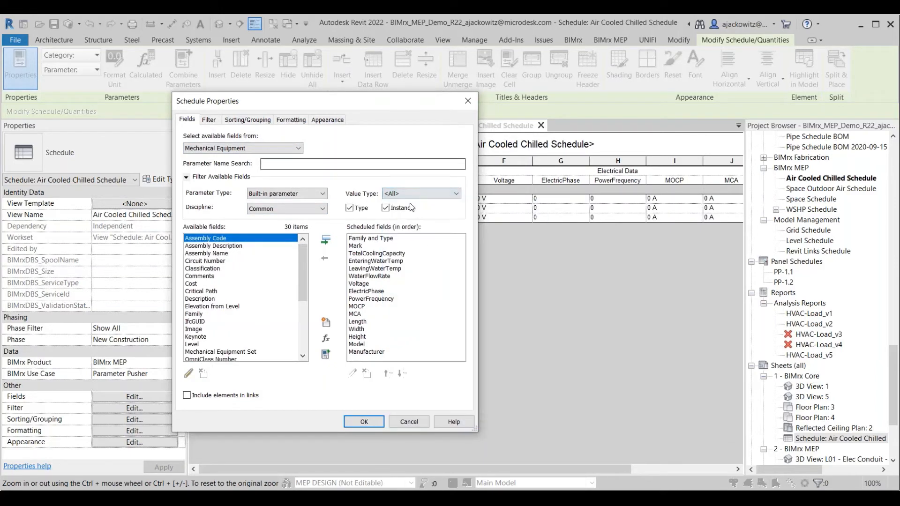
click(360, 208)
click(393, 207)
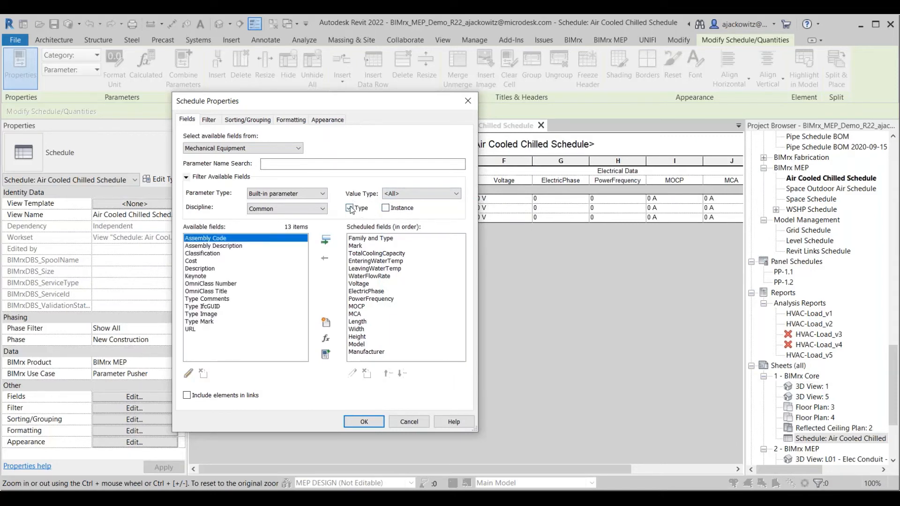
click(350, 208)
click(386, 208)
click(385, 208)
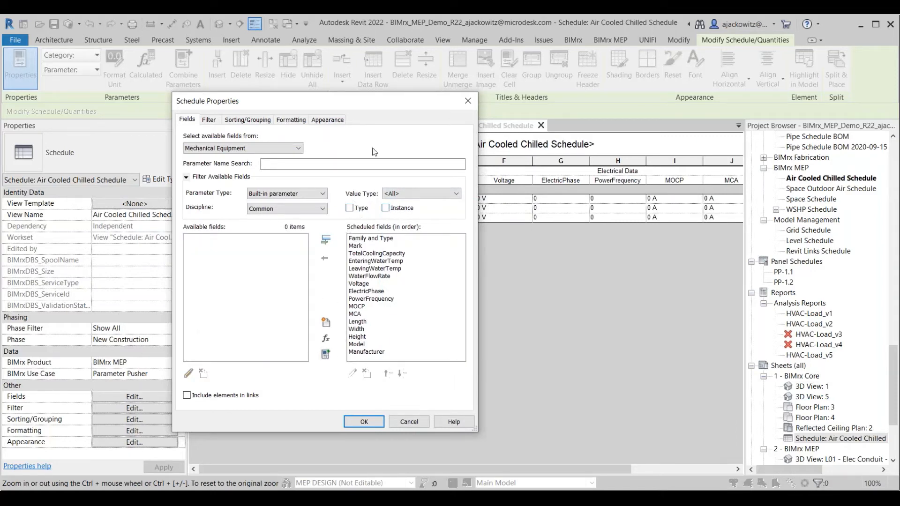
- Include Type and Instance parameters in the available fields again and browse the list down to Mechanical Equipment Set
drag(373, 109, 329, 107)
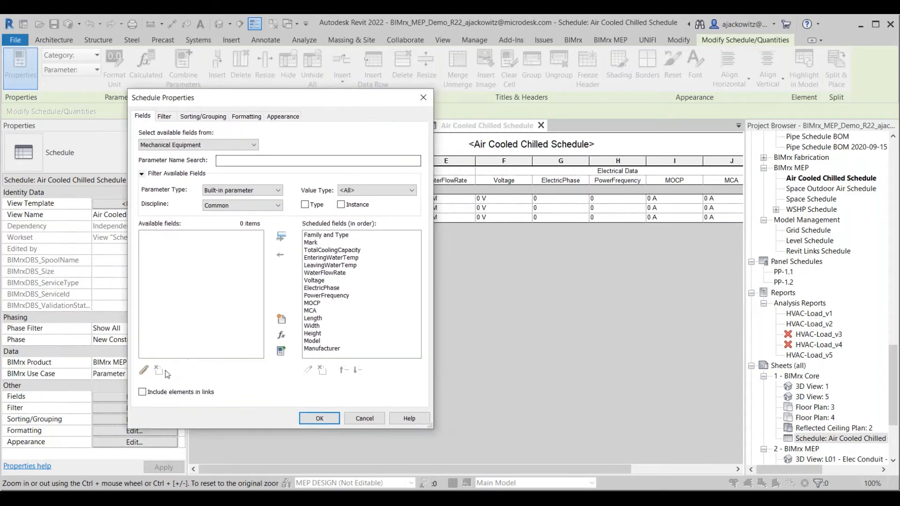
click(306, 204)
click(169, 265)
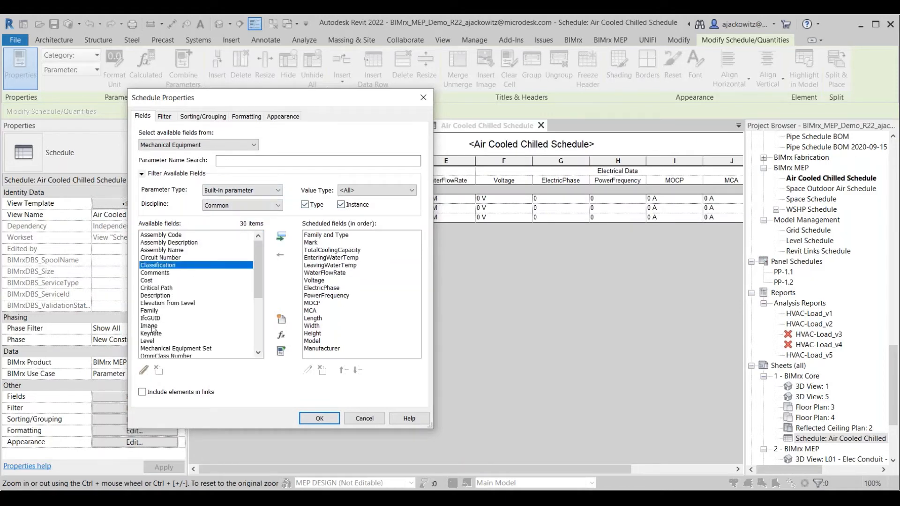
click(158, 304)
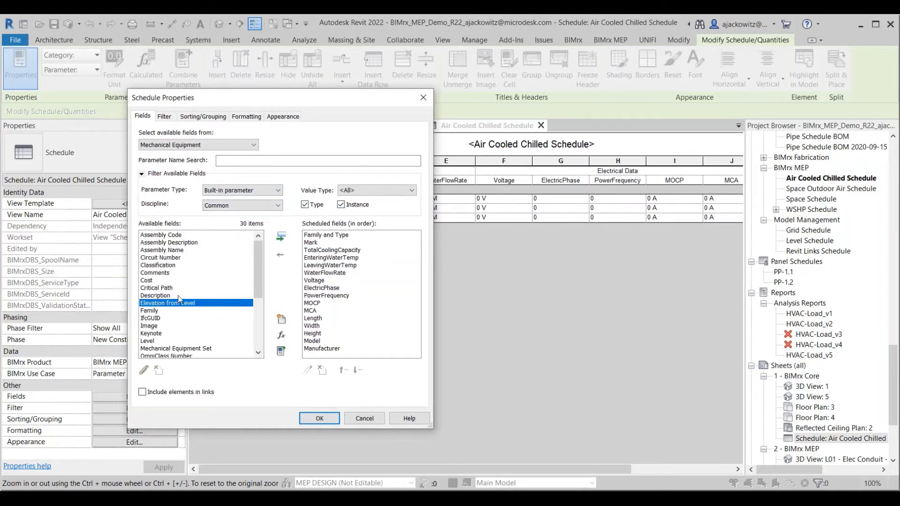
scroll(179, 300, down, 5)
key(m)
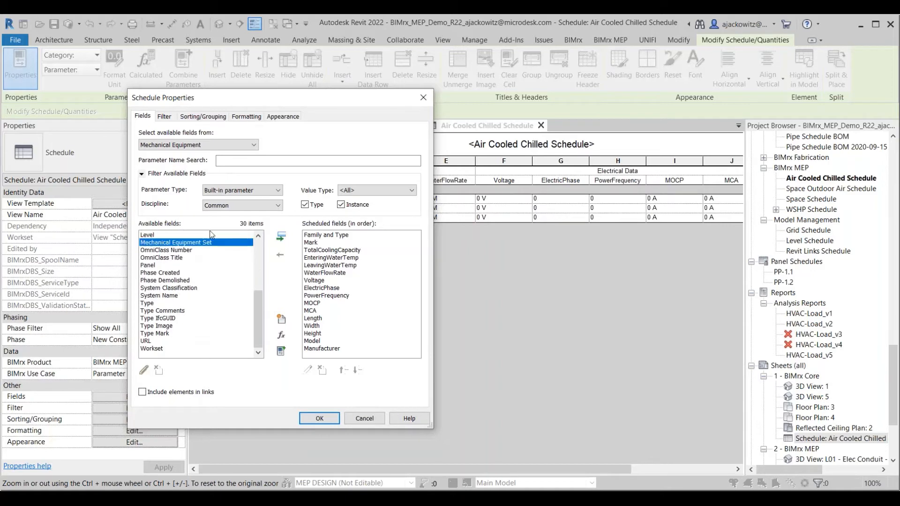
- Show all parameter types, inspect the properties of the BIMrxDBS_SpoolName parameter, and close the schedule properties without changes
click(249, 191)
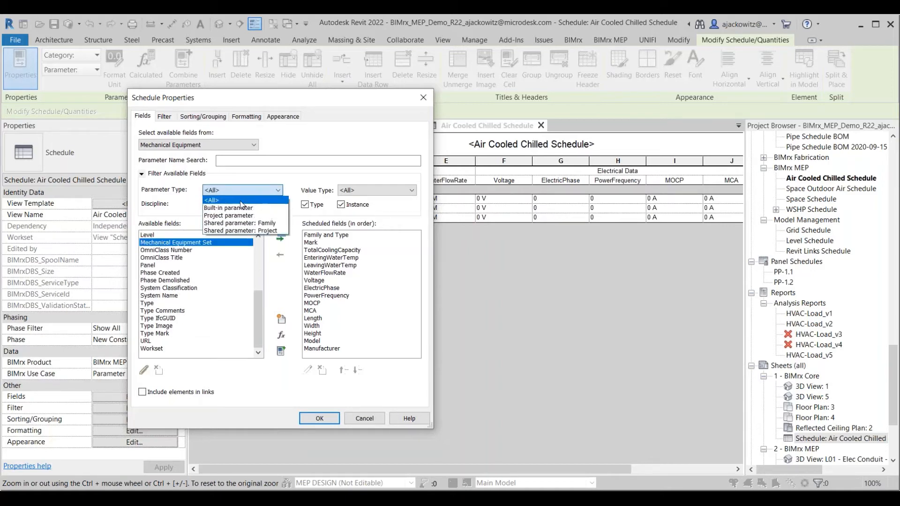
click(221, 198)
click(157, 373)
drag(264, 115, 287, 104)
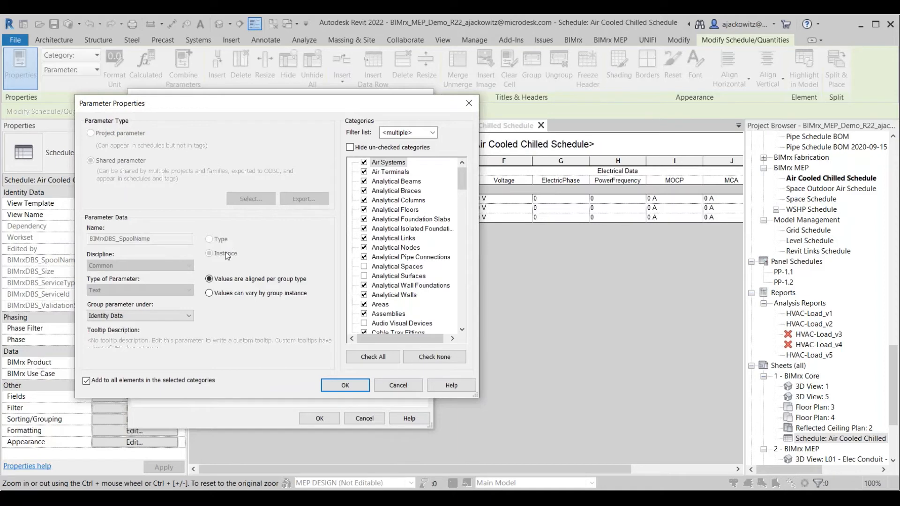
drag(428, 106, 284, 123)
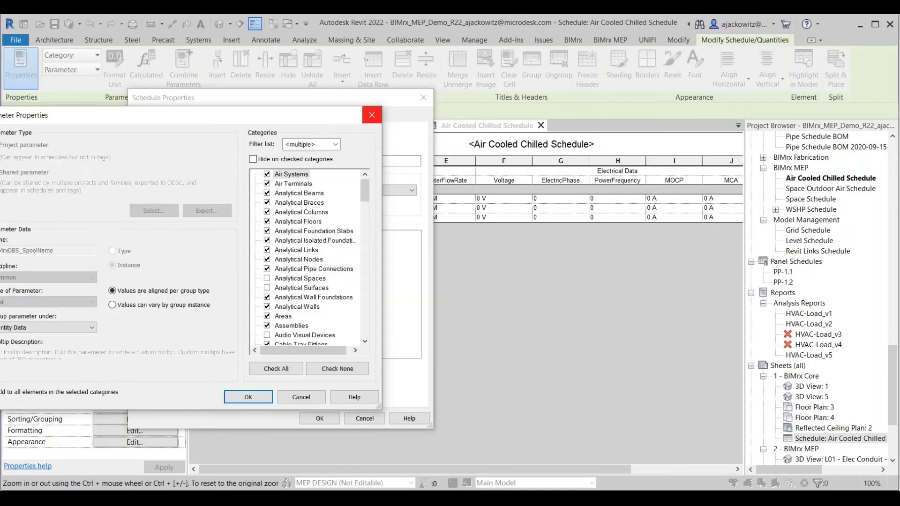
click(372, 115)
drag(376, 97, 356, 92)
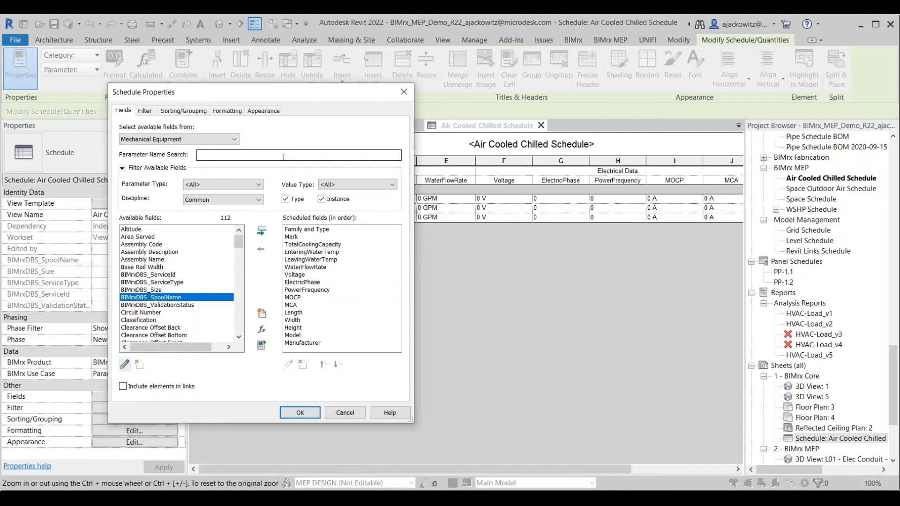
click(398, 95)
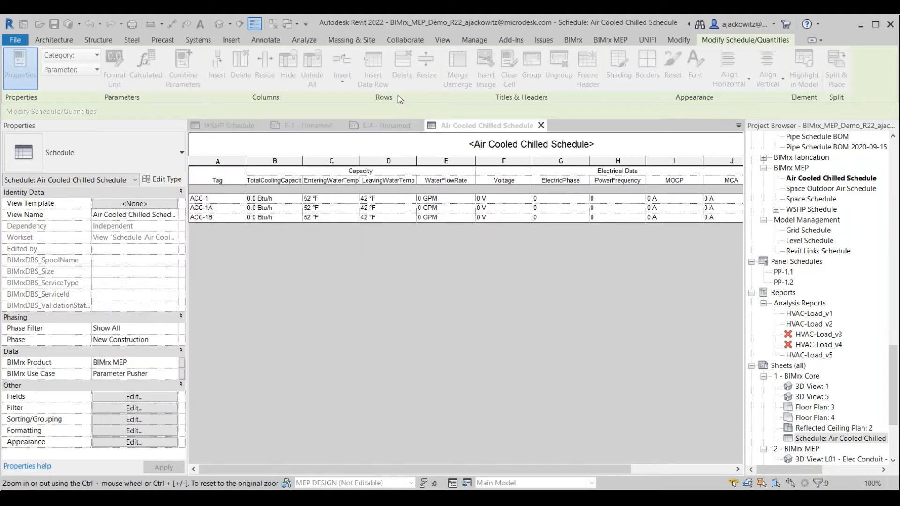
- Open the Project Parameters dialog and expand its filter options
click(478, 41)
click(209, 56)
drag(313, 134, 286, 133)
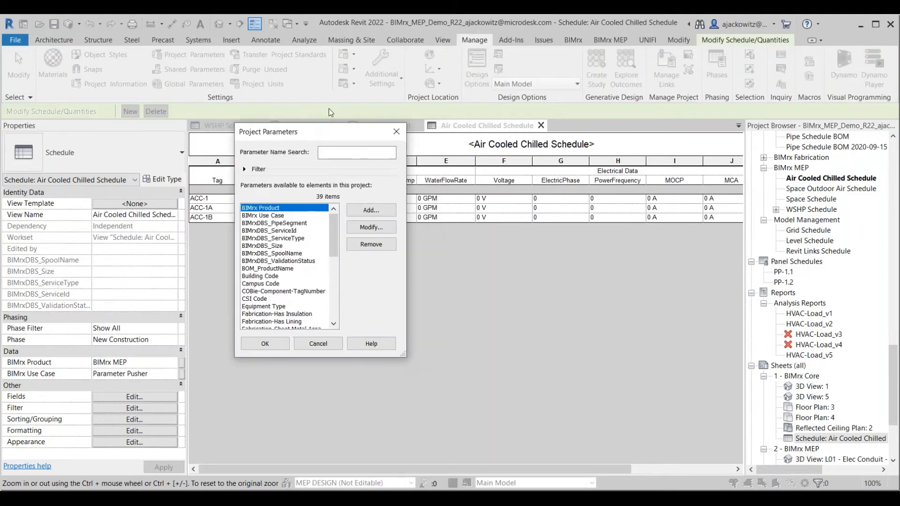
click(244, 169)
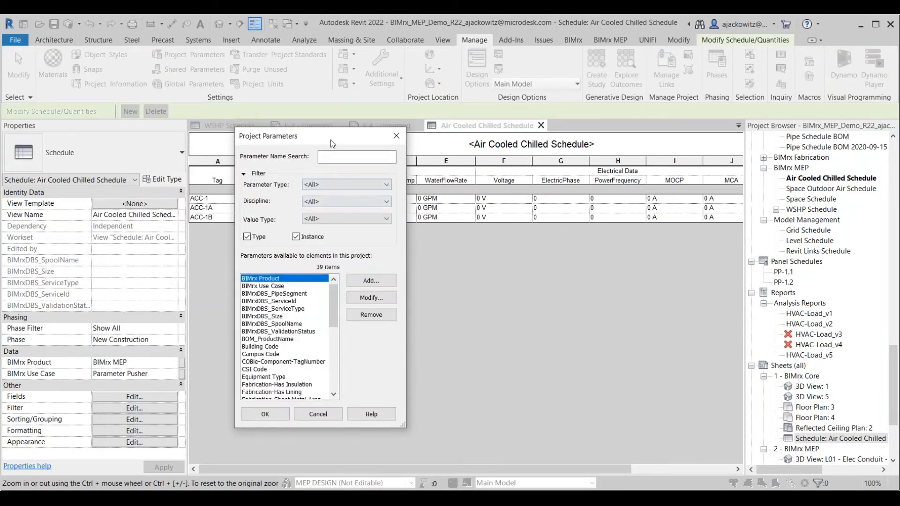
drag(323, 137, 310, 132)
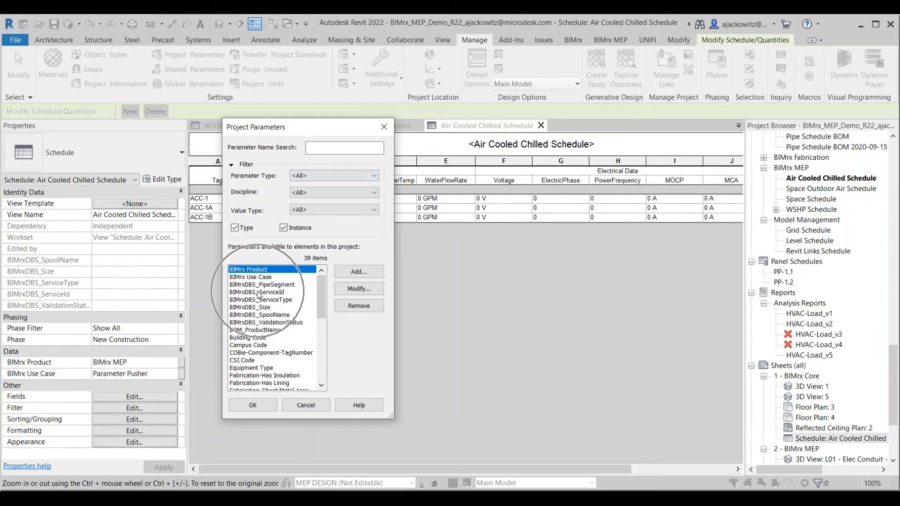
- Filter the project's parameter list by Project parameter, followed by Shared parameter: Project
click(320, 173)
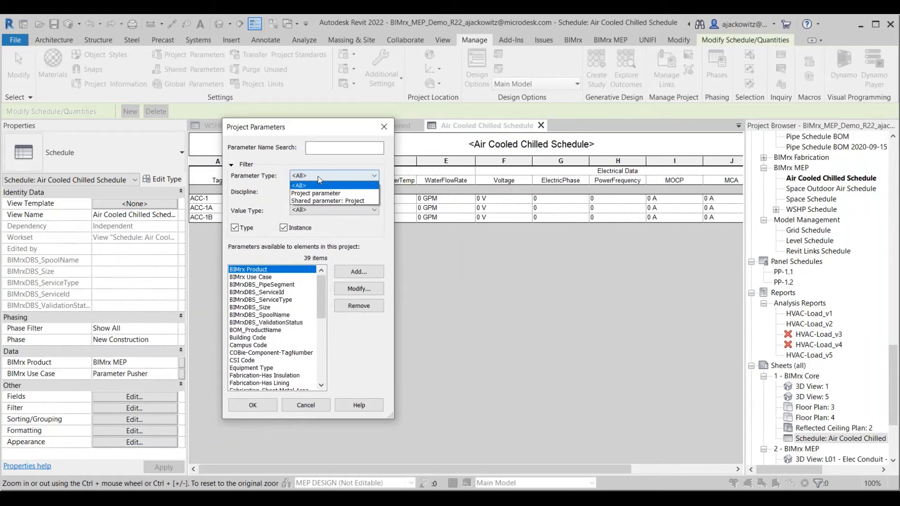
click(327, 197)
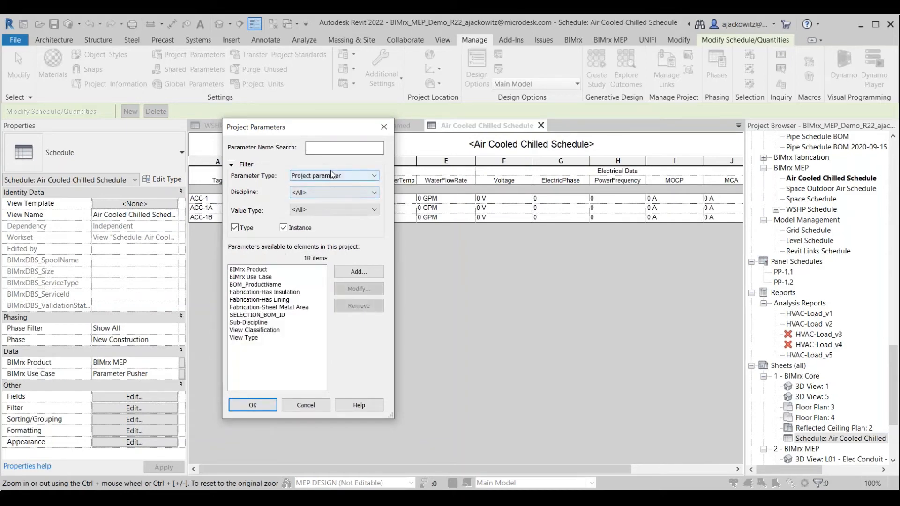
click(333, 176)
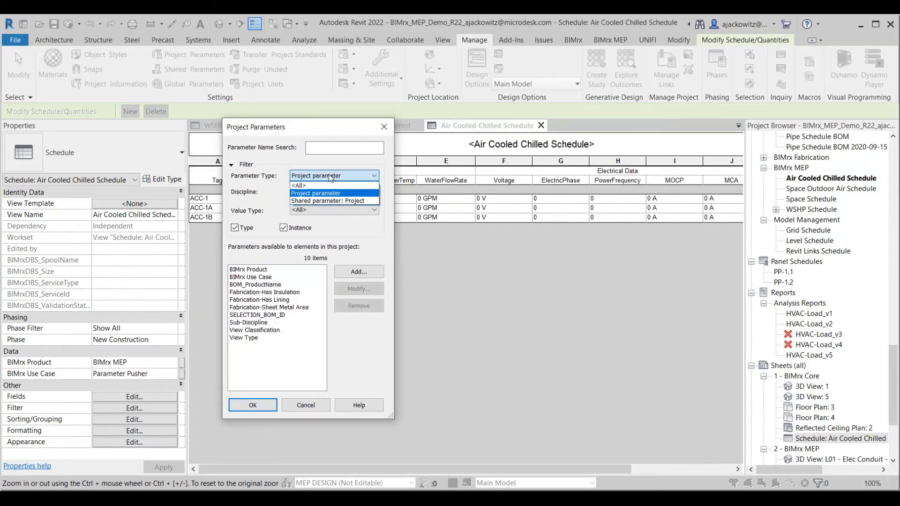
click(327, 200)
mouse_move(322, 308)
mouse_down()
mouse_move(318, 344)
mouse_move(319, 295)
mouse_up()
- Narrow the shared project parameters to the Electrical discipline and the Current value type
click(333, 192)
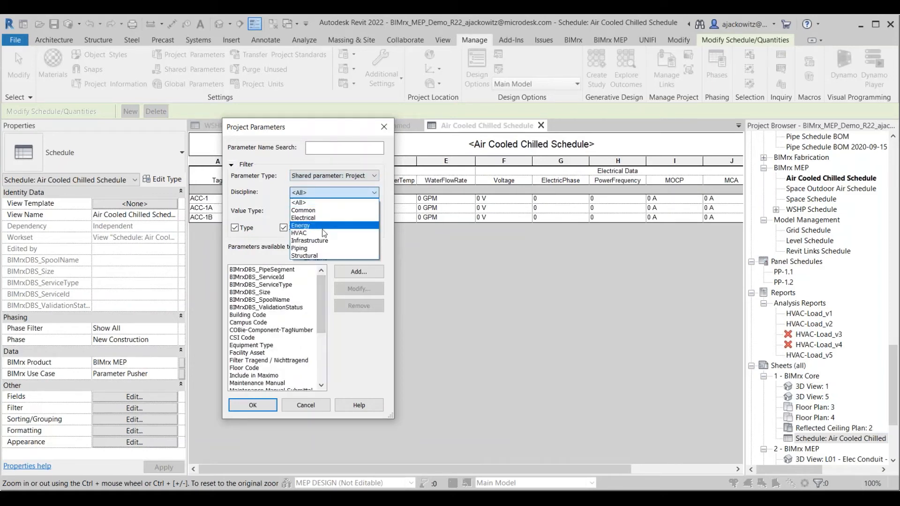
click(324, 230)
click(333, 192)
click(330, 222)
click(334, 210)
click(320, 275)
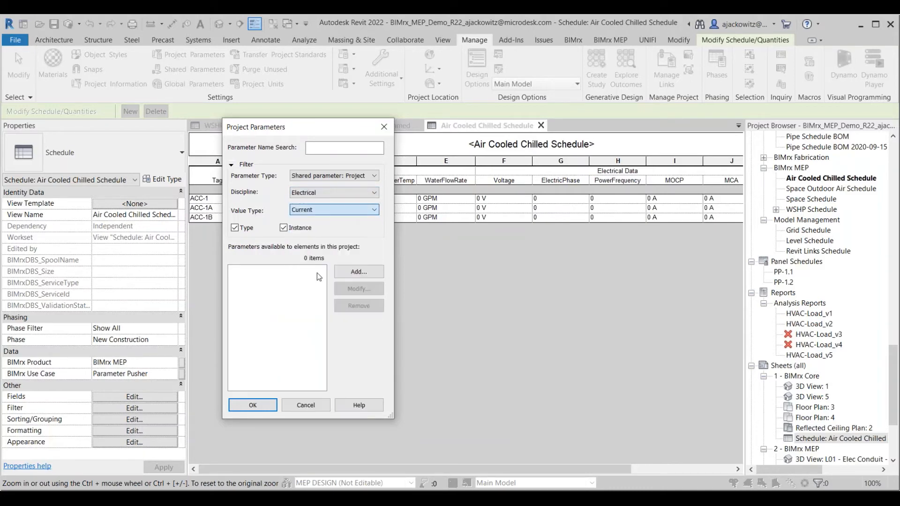
- Reset the parameter type, discipline and value type filters to <All>, browse the full list, and close the Project Parameters dialog
click(324, 175)
click(328, 185)
click(330, 177)
click(331, 185)
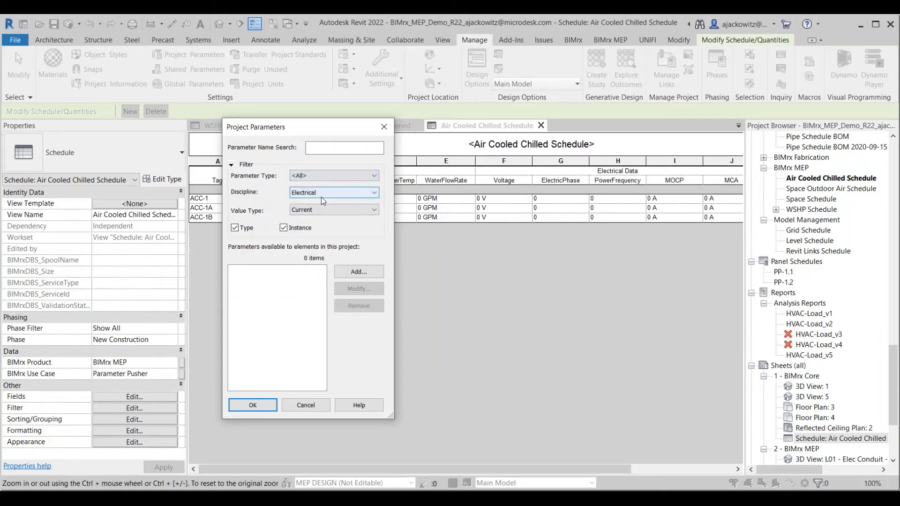
click(321, 193)
click(320, 202)
click(337, 209)
click(302, 218)
drag(320, 291, 320, 335)
scroll(318, 335, up, 4)
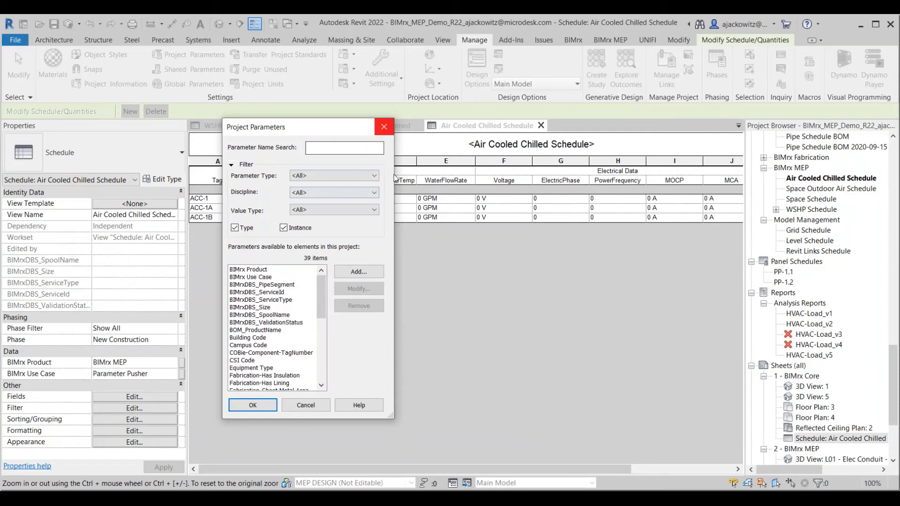
scroll(395, 236, right, 3)
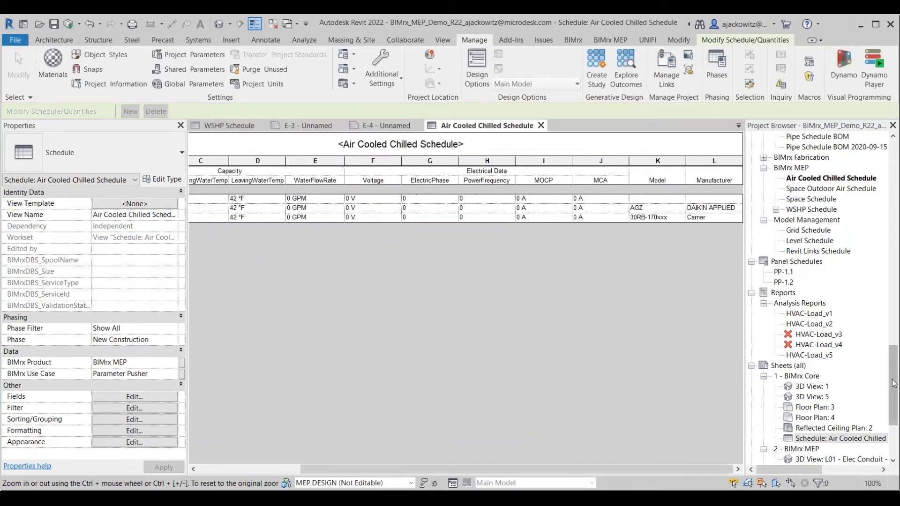
- Open the WSHP Schedule and expand it in the project browser to inspect its segments WSHP Schedule 1/2 and 2/2
click(811, 210)
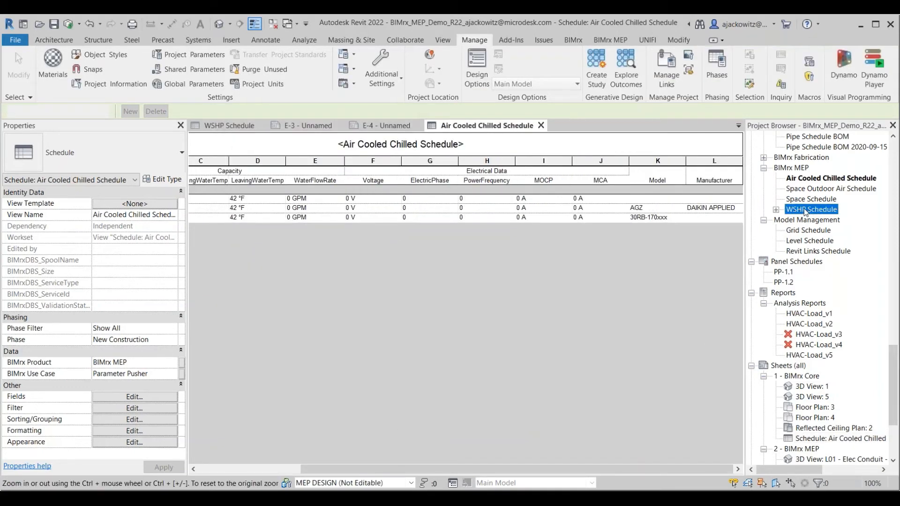
double_click(782, 211)
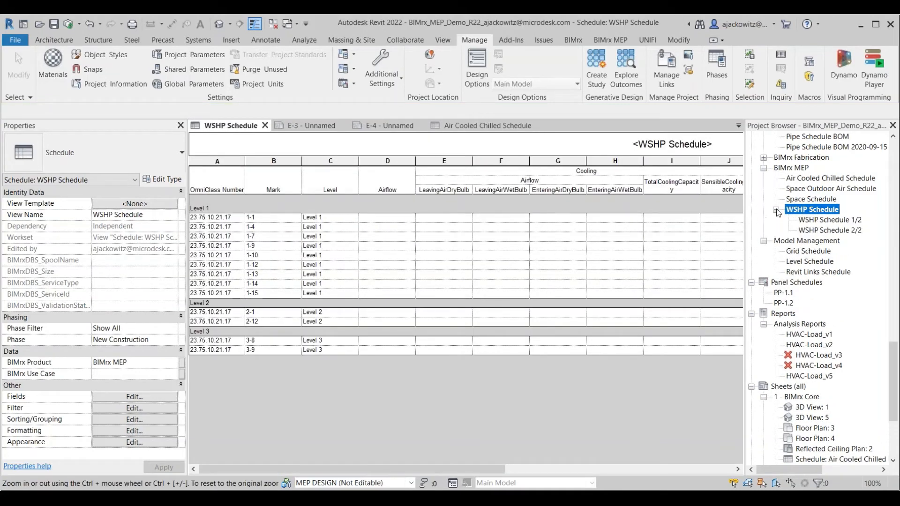
scroll(790, 230, up, 4)
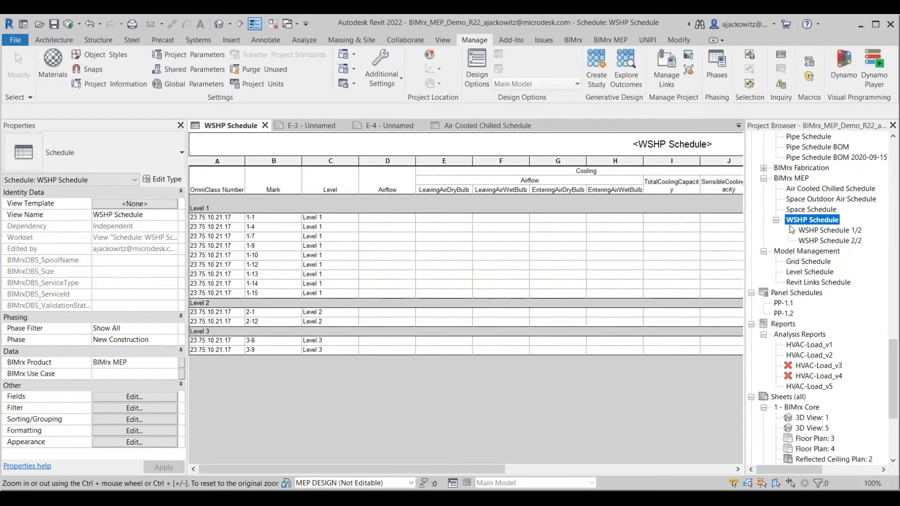
scroll(791, 230, up, 1)
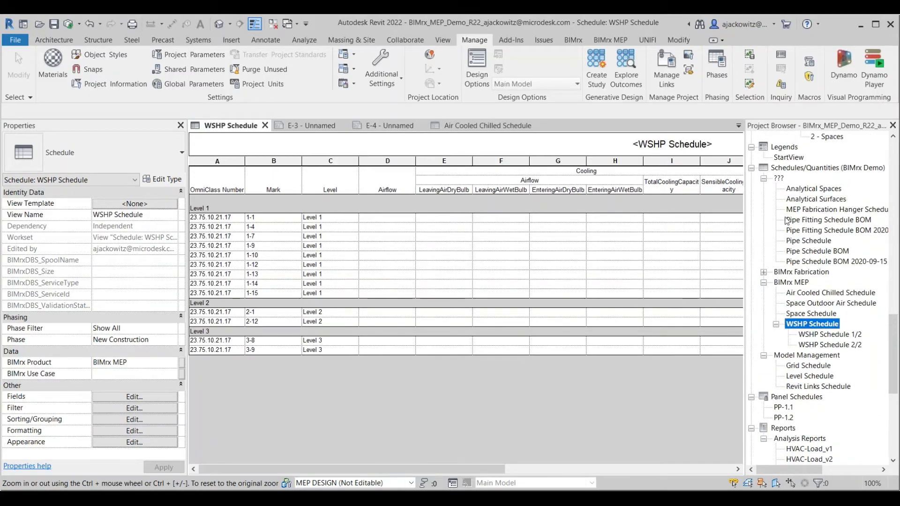
click(828, 335)
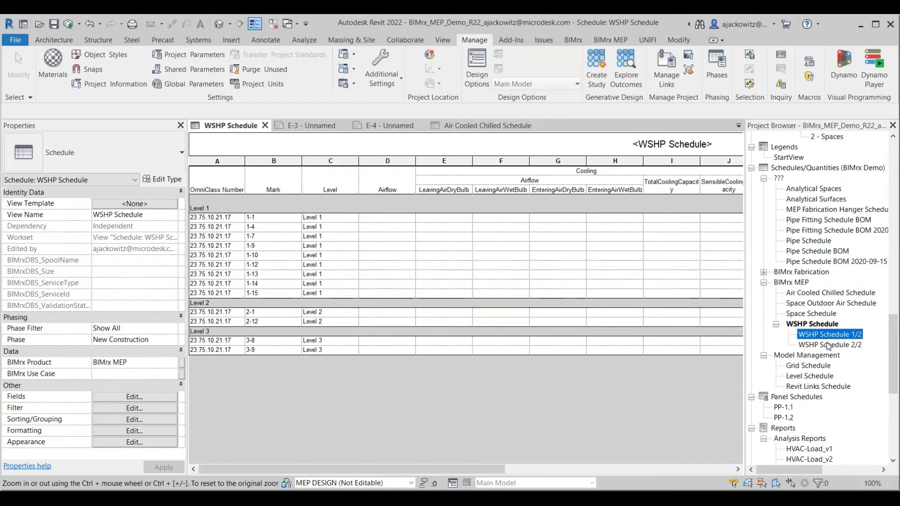
click(829, 346)
click(837, 335)
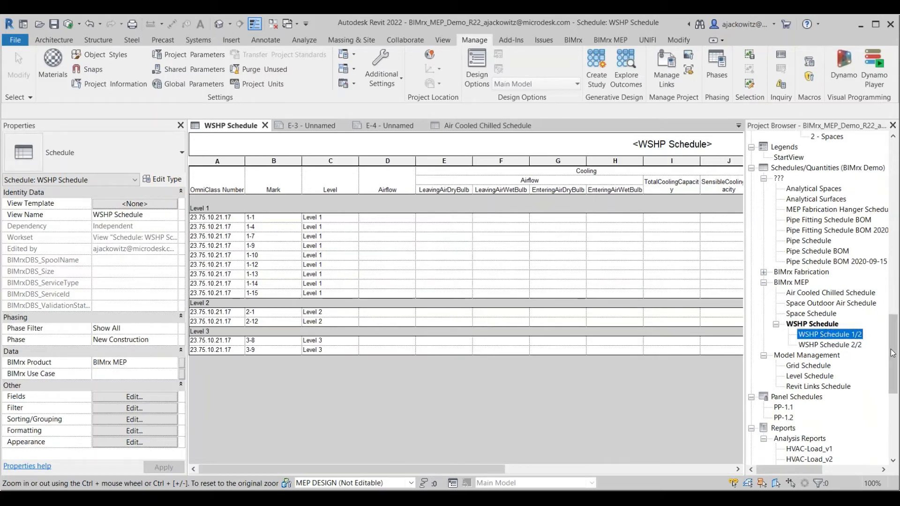
- Expand sheets E-3 and E-4 in the project browser to check what is placed on them, and return to the schedules
drag(893, 356, 893, 420)
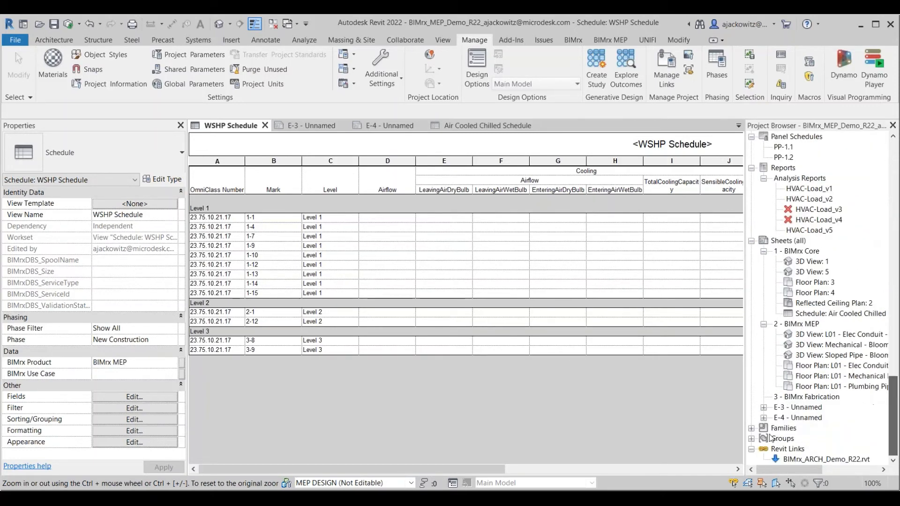
click(764, 407)
click(764, 429)
drag(894, 414, 894, 364)
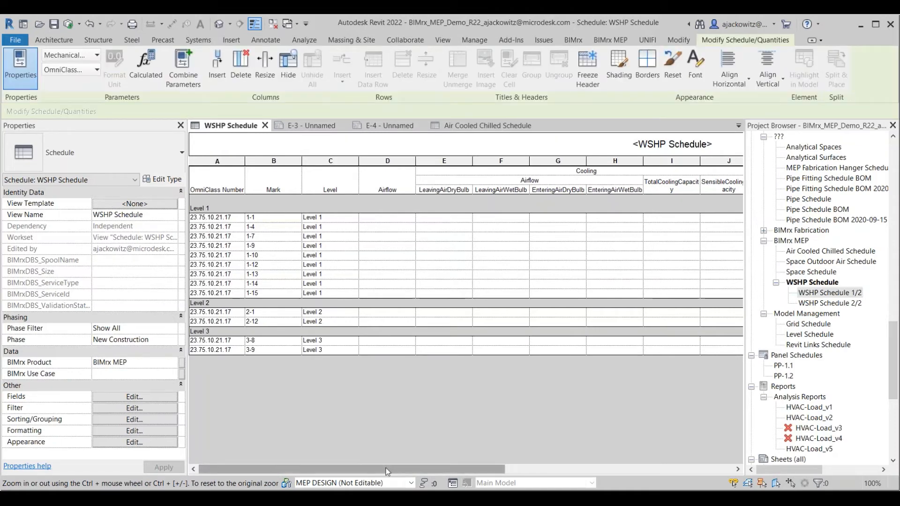
- Add the Workset field as the last column of the WSHP Schedule and review the new column
drag(388, 471, 365, 468)
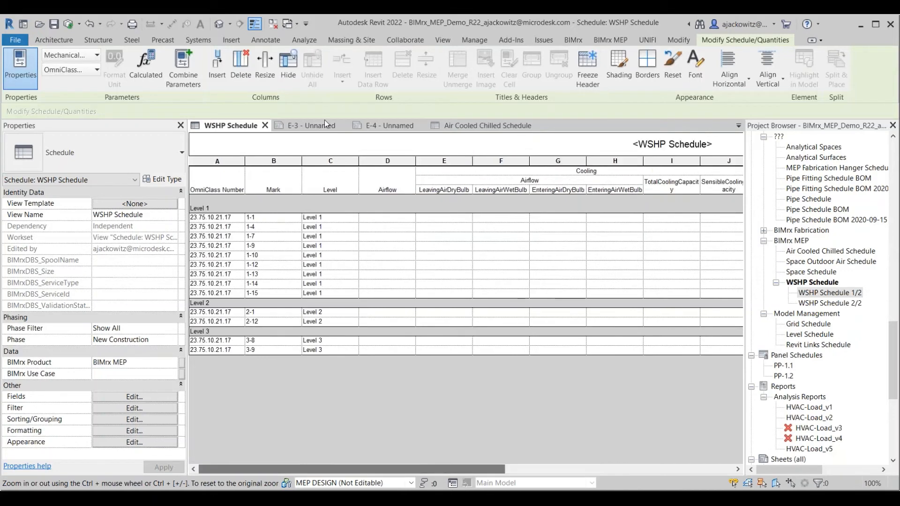
click(151, 395)
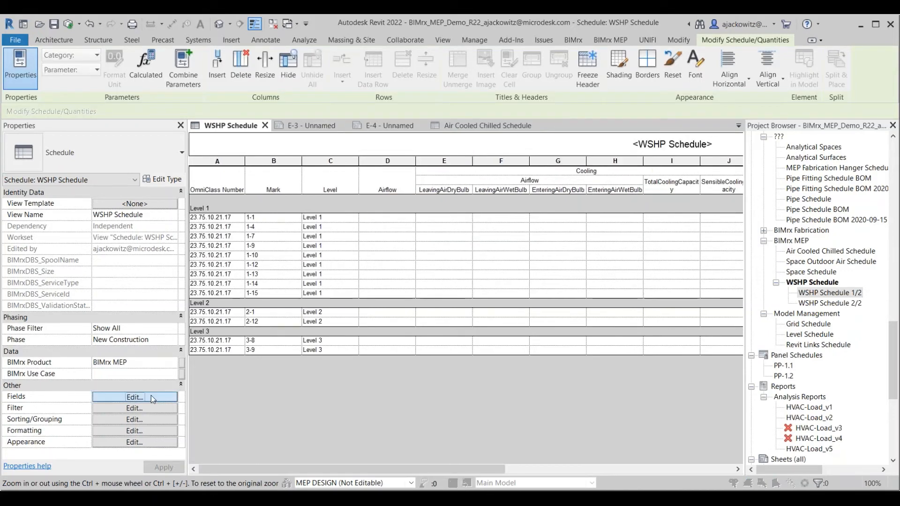
click(147, 301)
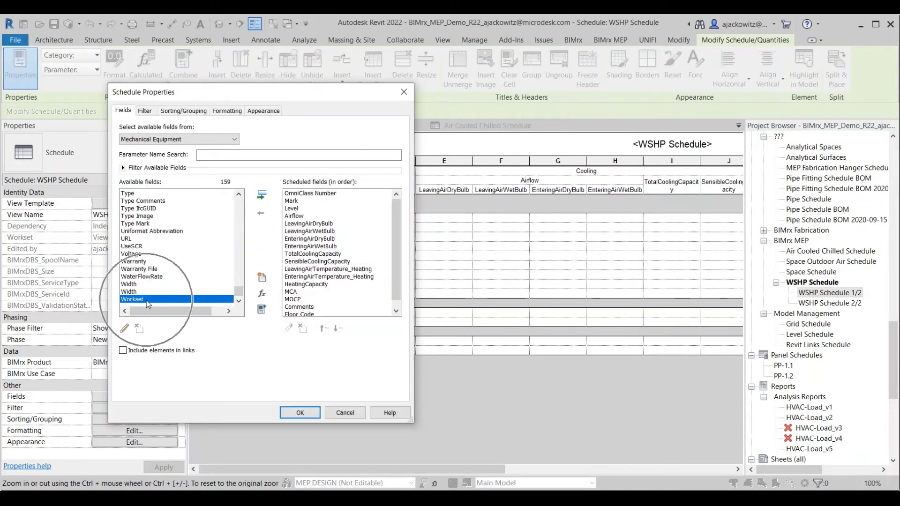
click(261, 199)
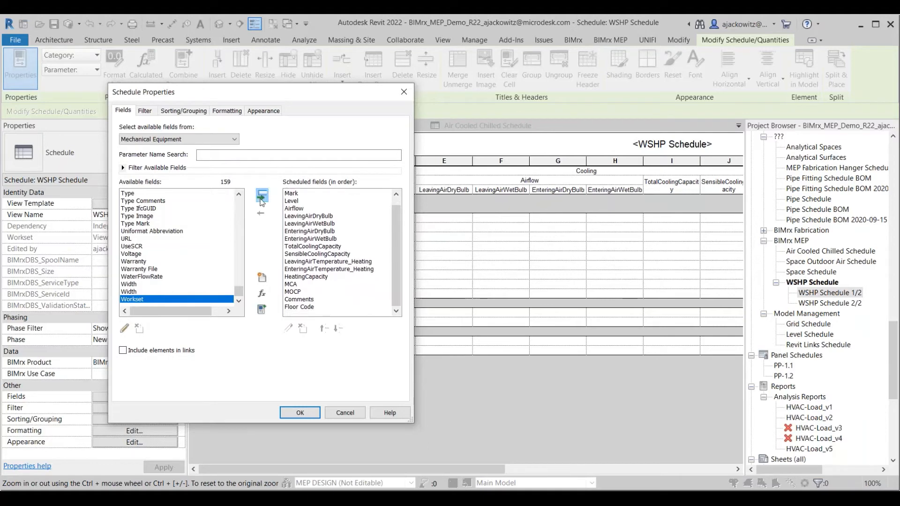
click(301, 412)
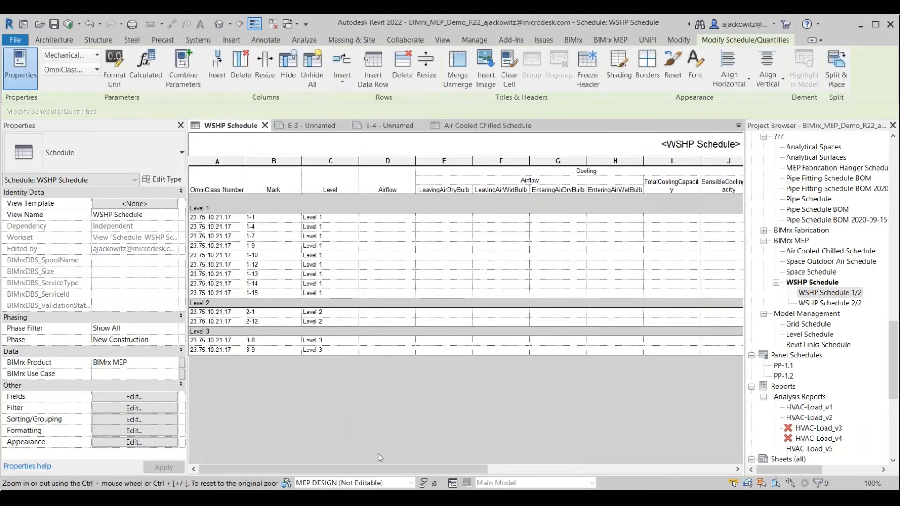
drag(378, 469, 626, 470)
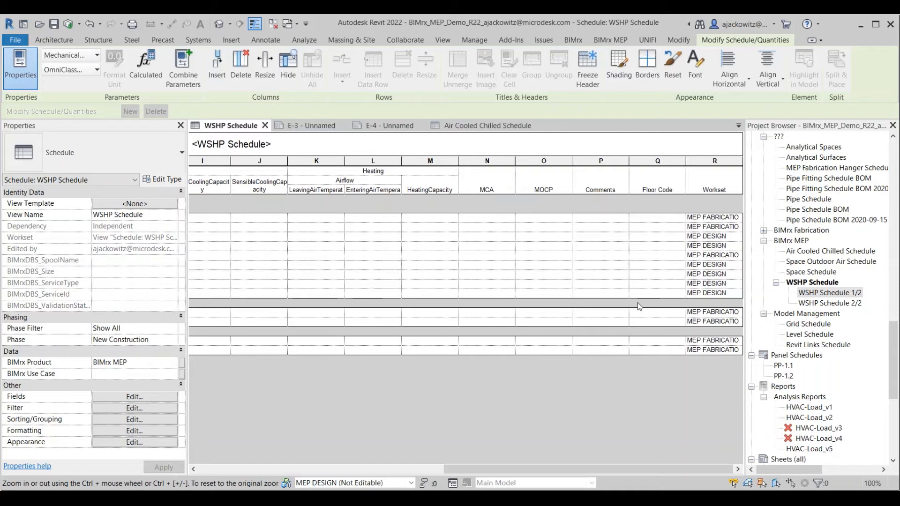
- Check the WSHP Schedule's filter settings and add Family and Type to its scheduled fields
click(134, 409)
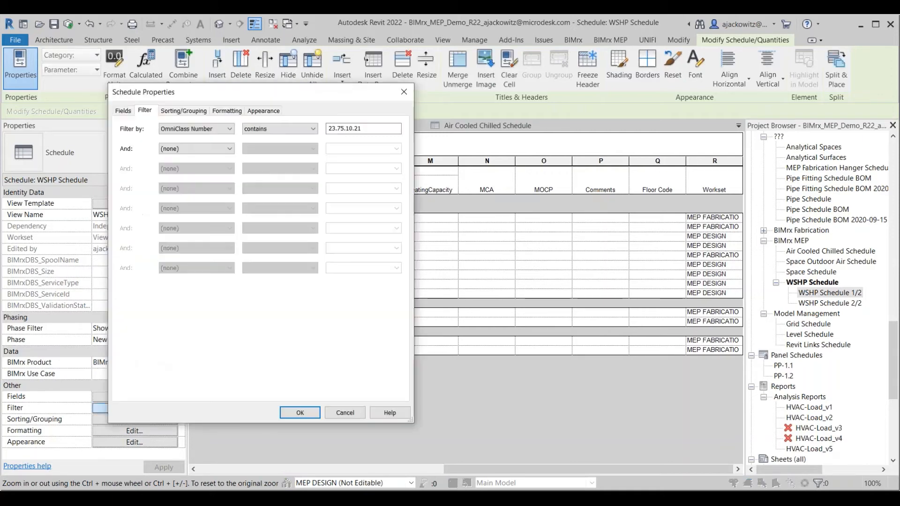
click(206, 132)
click(133, 114)
click(125, 114)
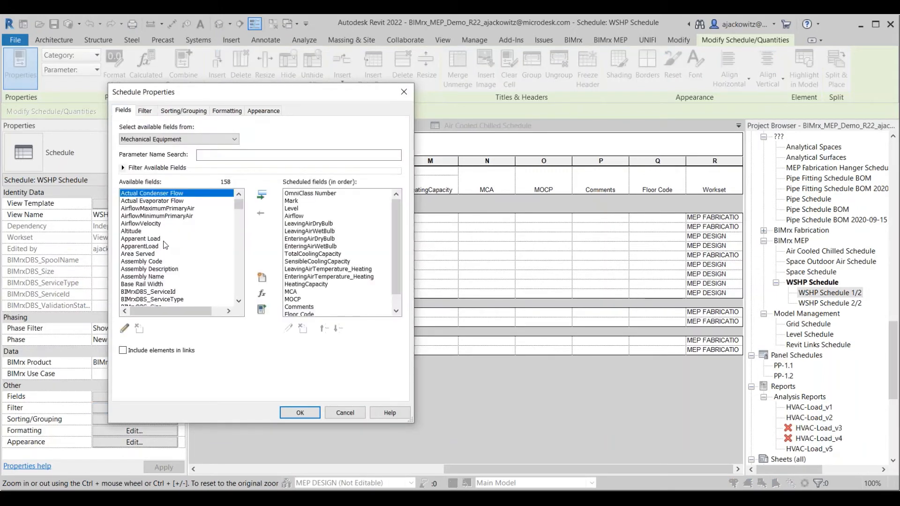
key(f)
scroll(164, 244, down, 3)
click(164, 246)
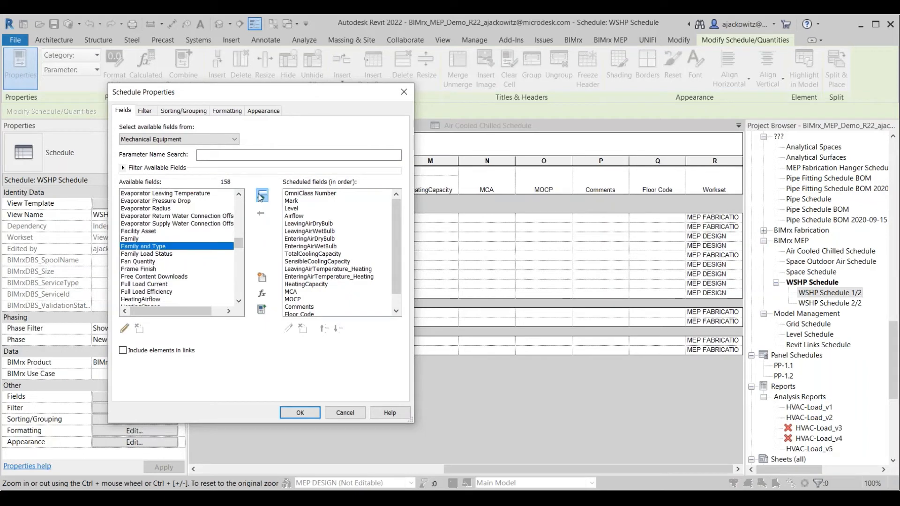
click(262, 197)
- Try setting the WSHP Schedule's first filter to Family and Type, and close the schedule properties without applying
click(183, 111)
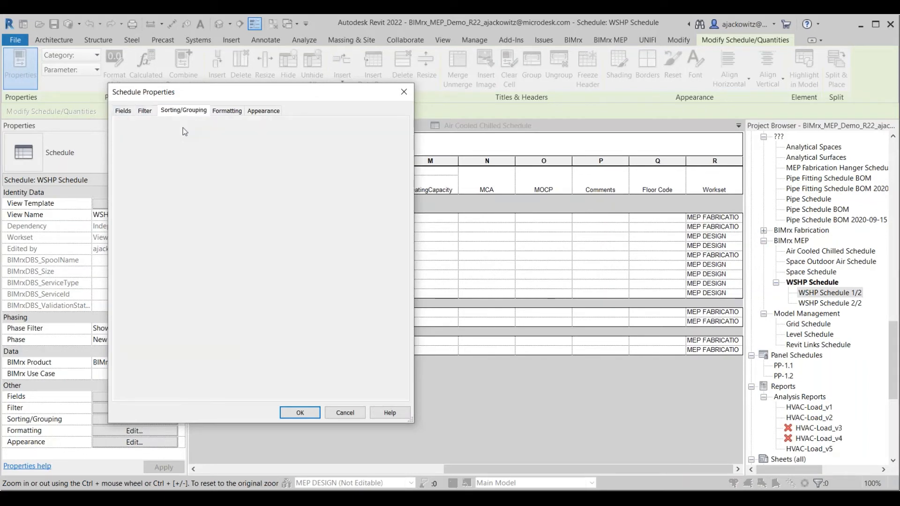
click(185, 130)
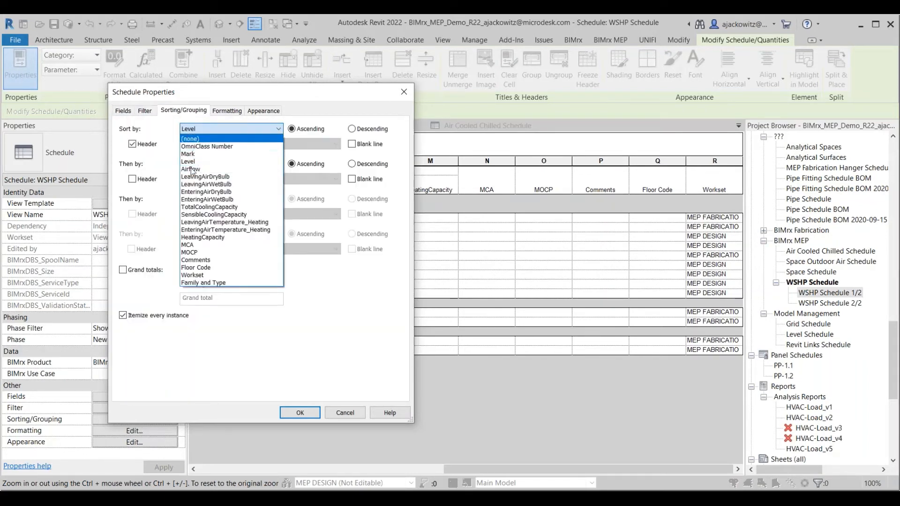
click(188, 161)
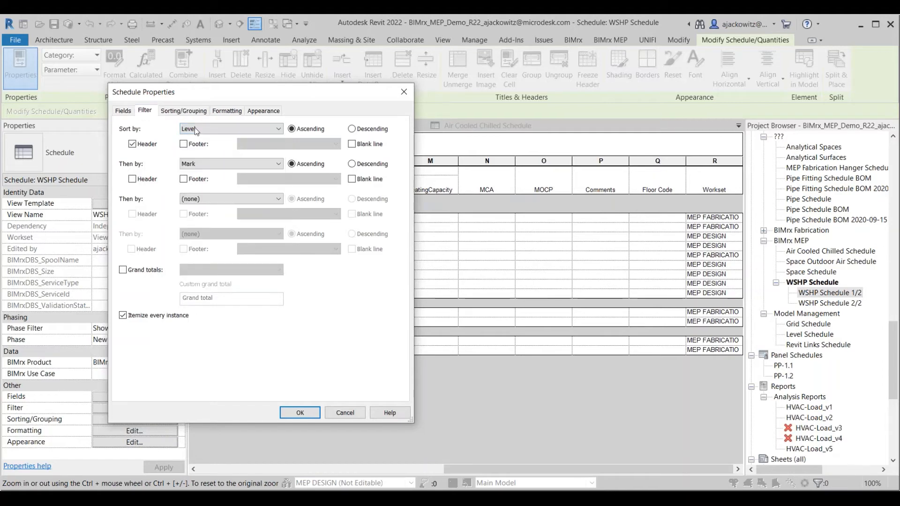
click(197, 129)
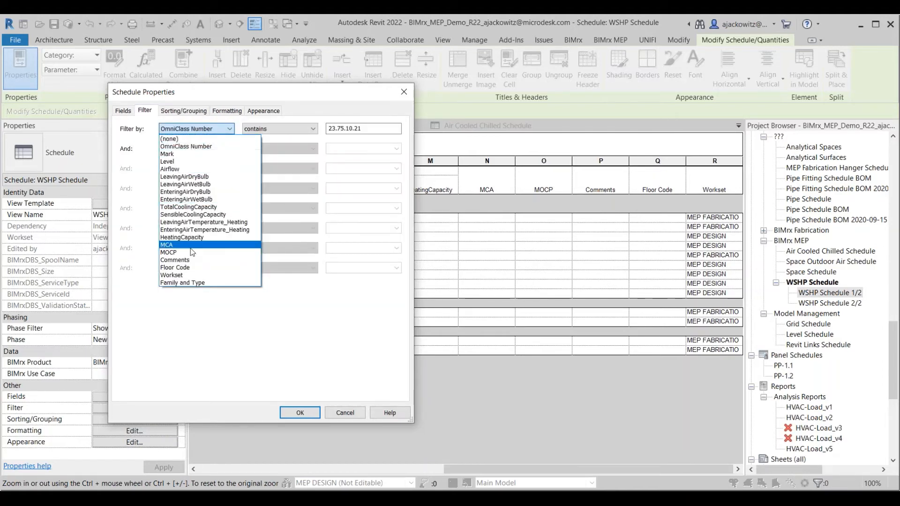
click(194, 284)
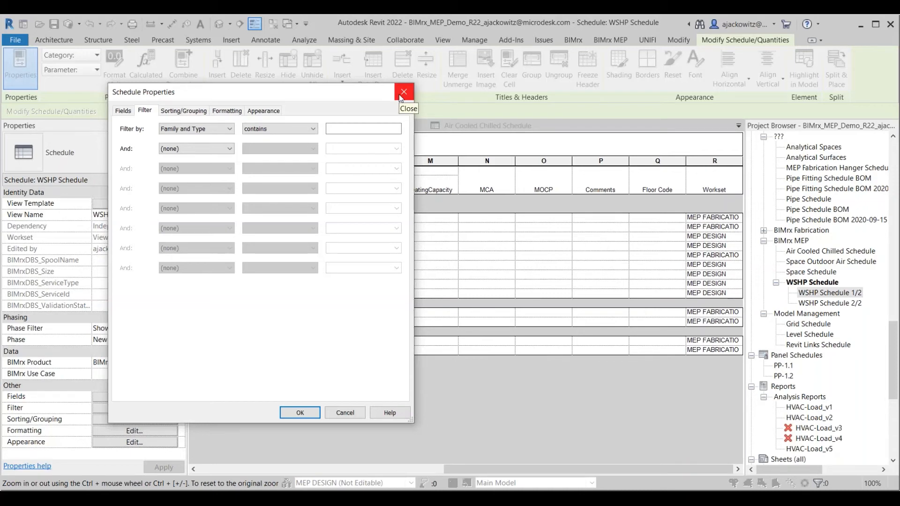
drag(364, 97, 354, 83)
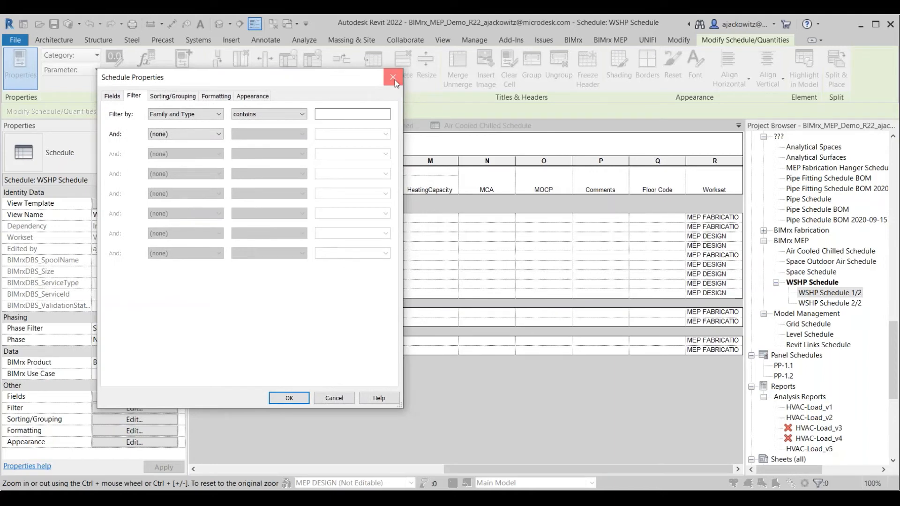
click(393, 77)
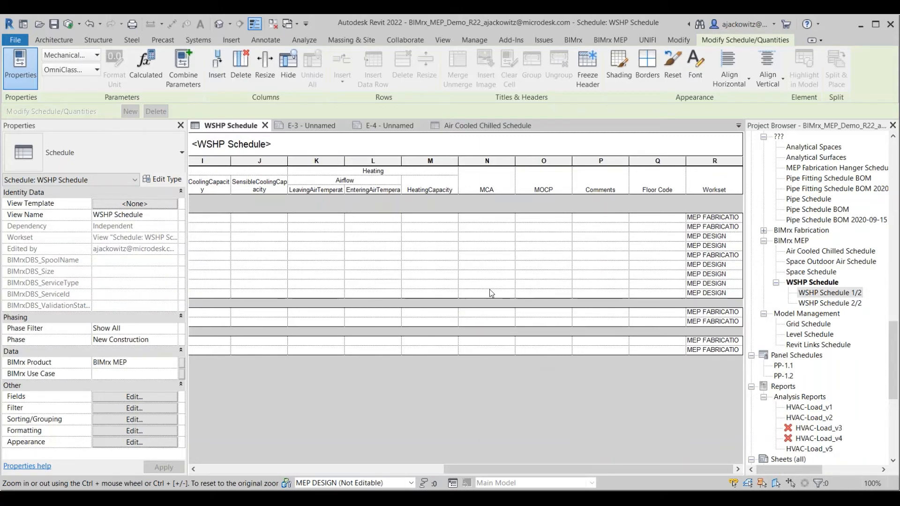
click(148, 398)
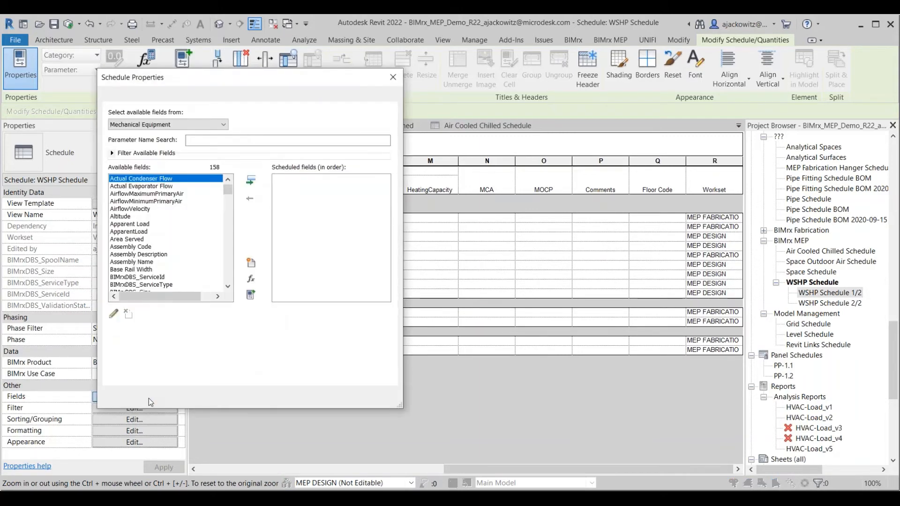
key(Escape)
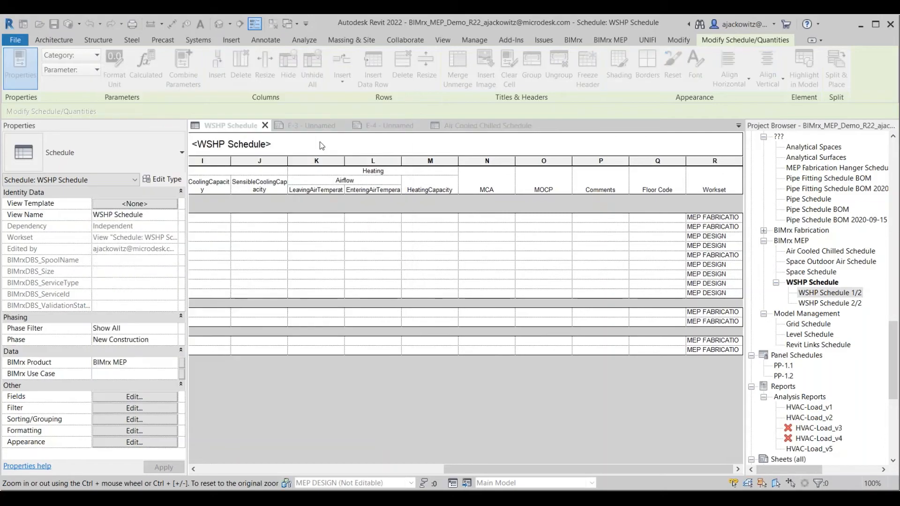
- Start a new key schedule for the Air Terminals category with the key name Air Terminal Style
scroll(792, 140, up, 1)
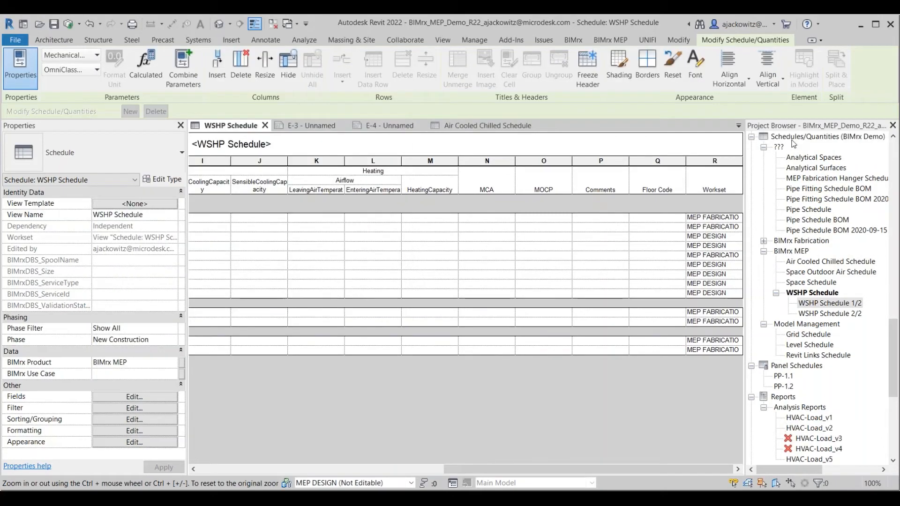
right_click(794, 143)
click(799, 145)
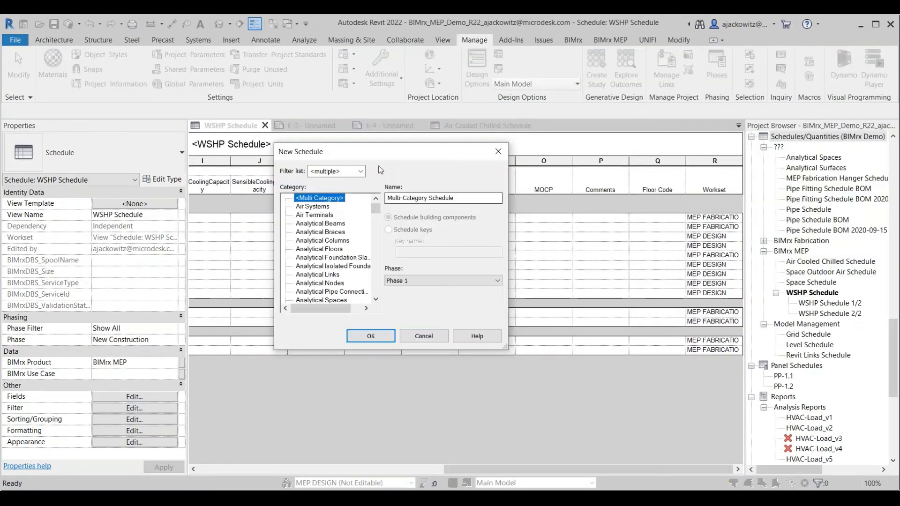
drag(356, 151, 232, 150)
click(190, 213)
click(264, 228)
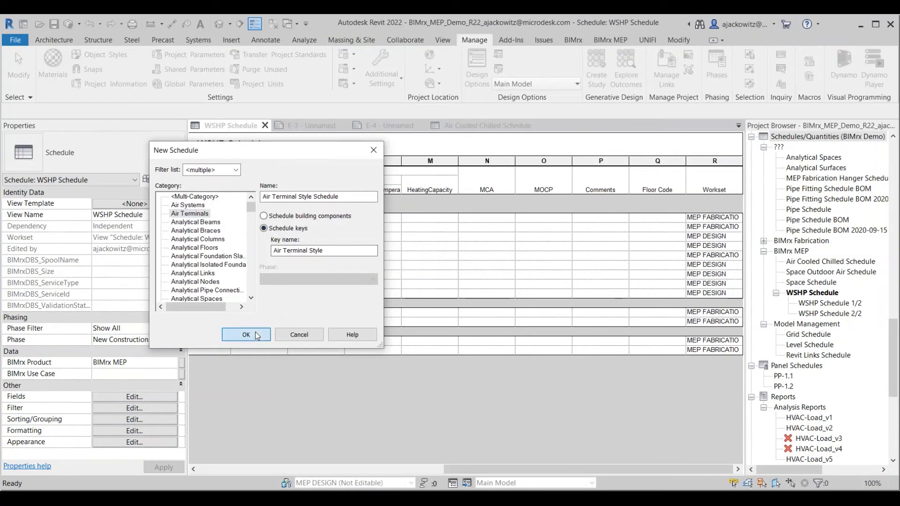
click(257, 336)
- Filter the available Air Terminals fields by the parameter type Shared parameter: Project
click(179, 169)
click(209, 202)
click(208, 170)
click(206, 209)
- Add Equipment Type, Facility Asset, Floor Code and Maintenance Manual to the key schedule's fields together, and close the dialog without creating the schedule
drag(226, 265, 227, 277)
ctrl+click(136, 253)
ctrl+click(141, 231)
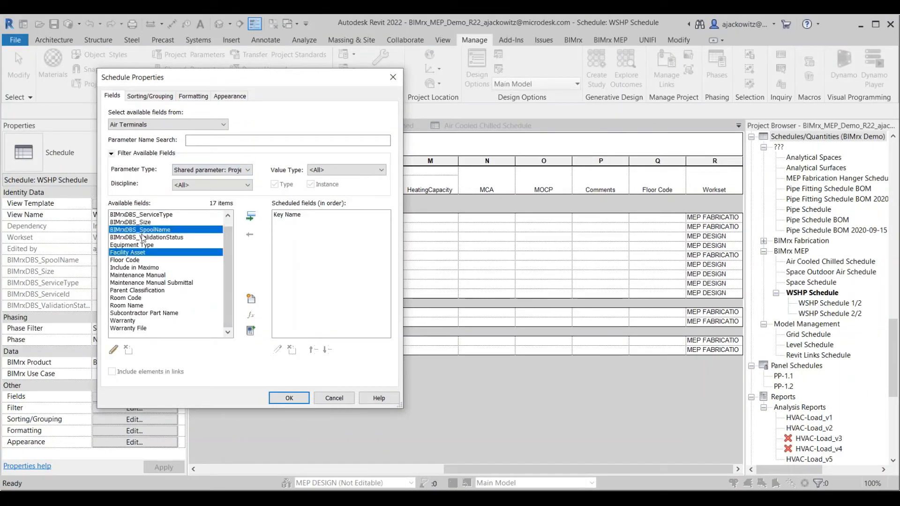
ctrl+click(141, 238)
click(138, 244)
ctrl+click(135, 252)
ctrl+click(133, 260)
ctrl+click(150, 276)
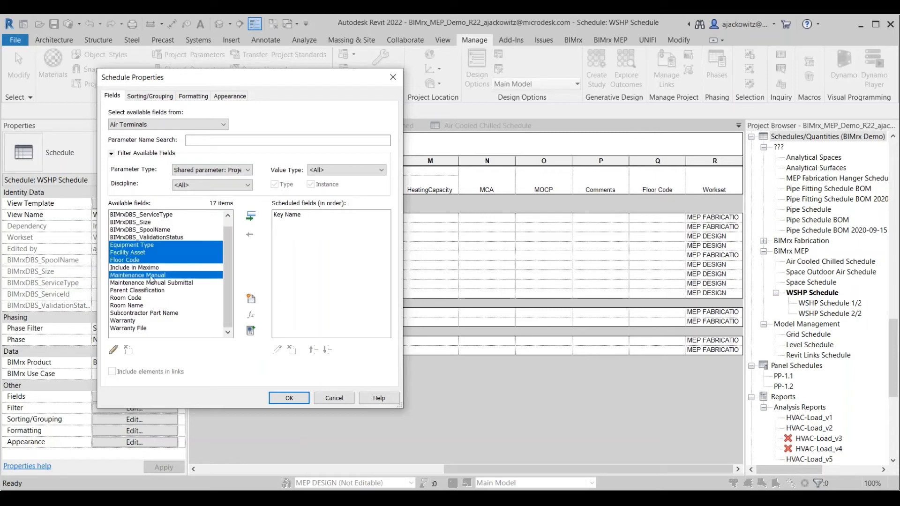
click(251, 216)
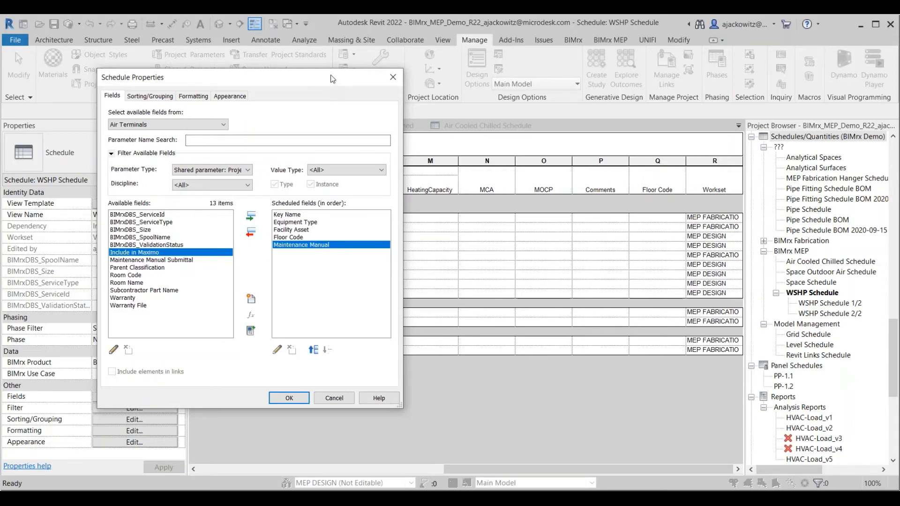
mouse_move(330, 75)
mouse_down()
mouse_move(322, 66)
mouse_move(327, 80)
mouse_up()
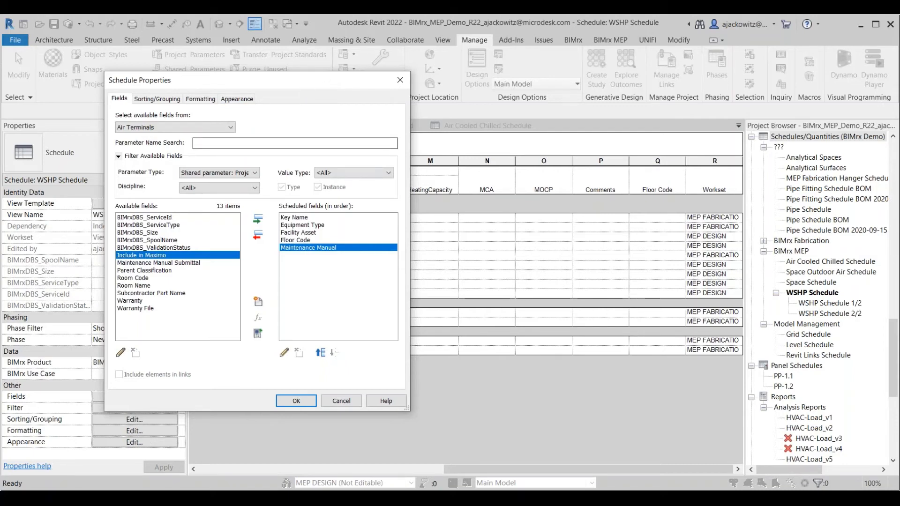
click(400, 81)
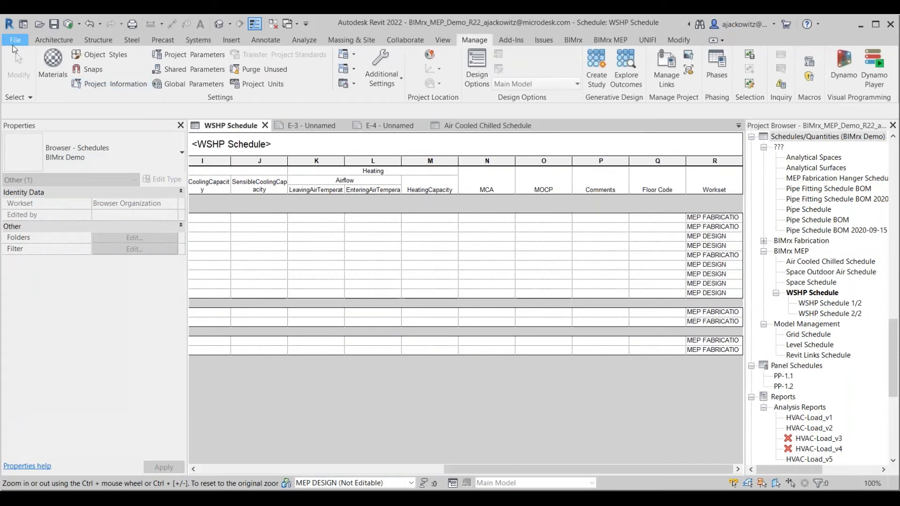
- Start a CSV report export of the WSHP Schedule, dismiss the save reminder, and close the export dialog without saving
click(15, 42)
mouse_move(53, 234)
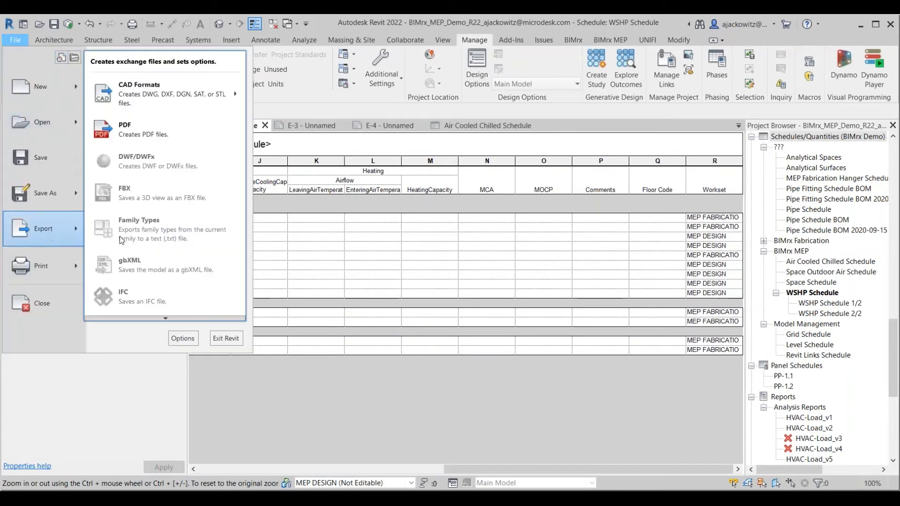
mouse_move(144, 319)
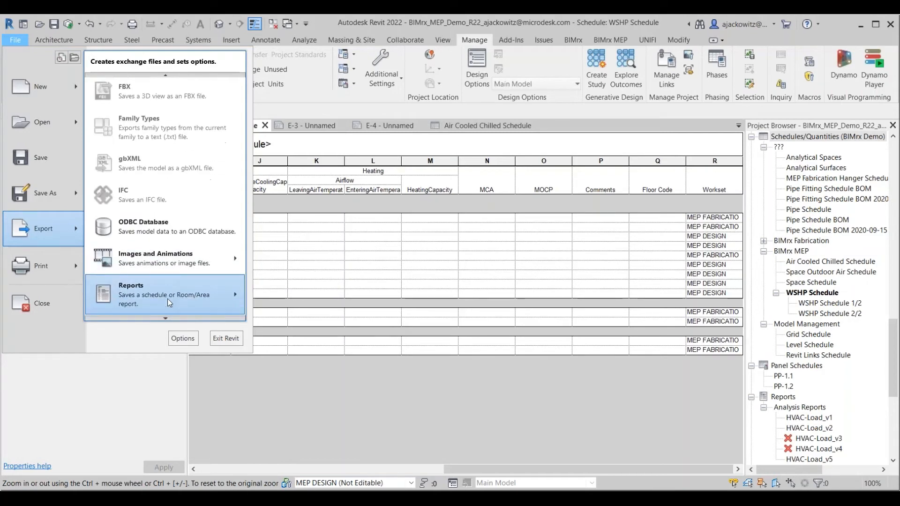
mouse_move(167, 299)
click(268, 295)
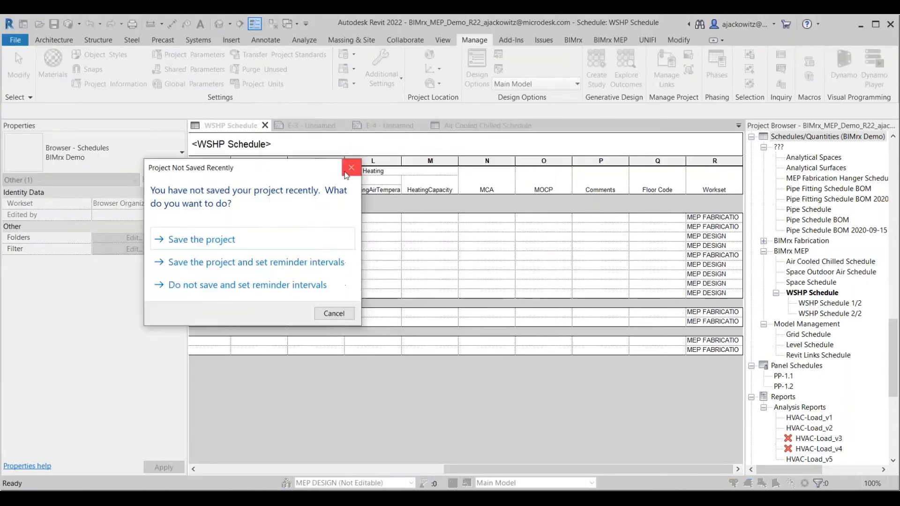
click(352, 169)
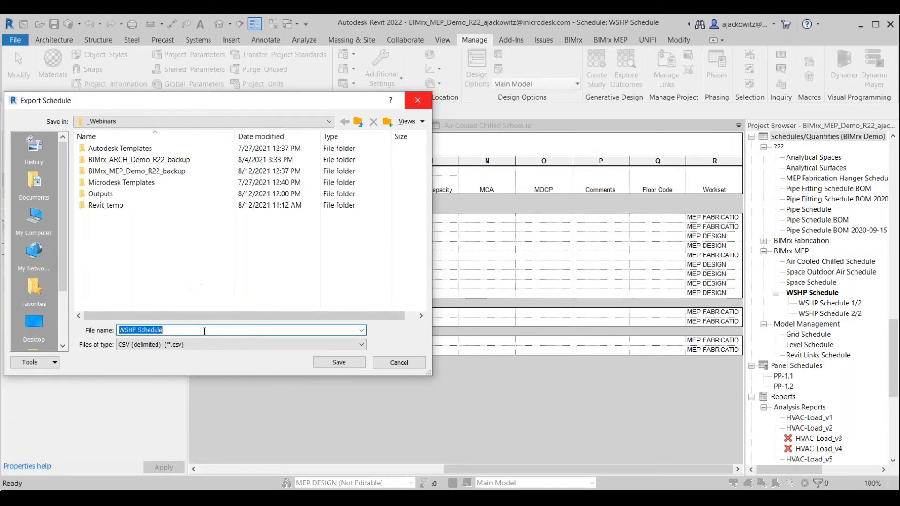
click(412, 100)
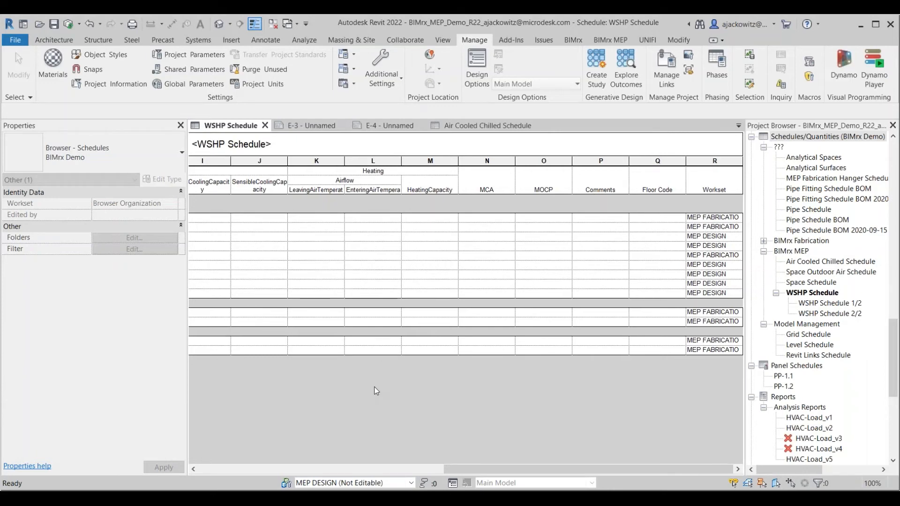
- Open the floor plan 1 - Mech and close the WSHP Schedule and all other inactive views
click(265, 126)
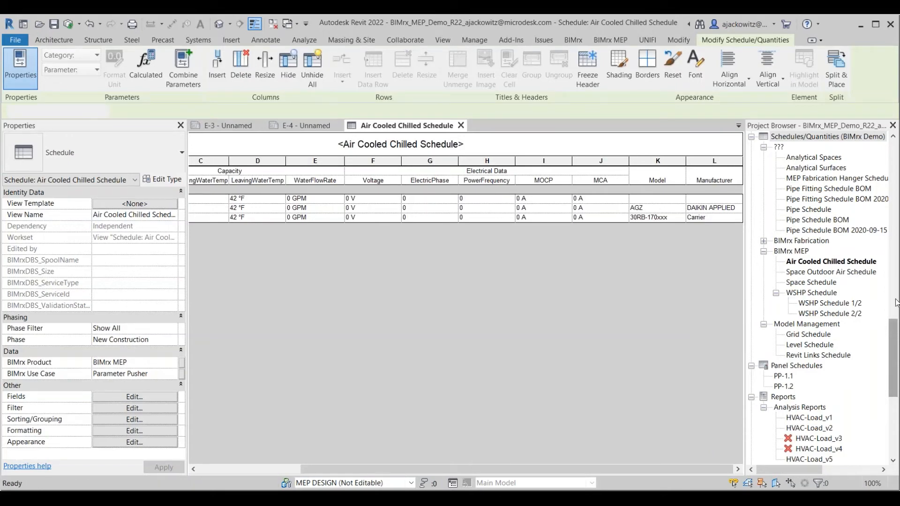
drag(895, 330, 896, 291)
scroll(834, 265, up, 8)
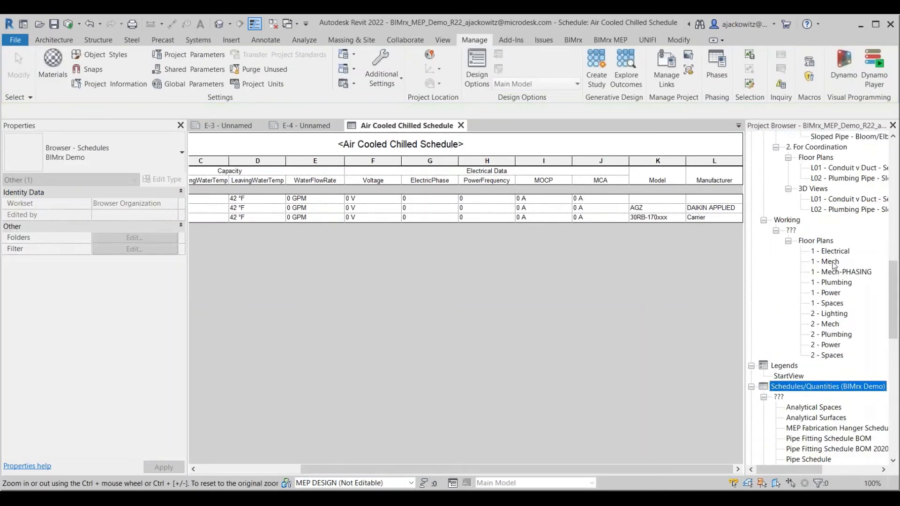
double_click(831, 262)
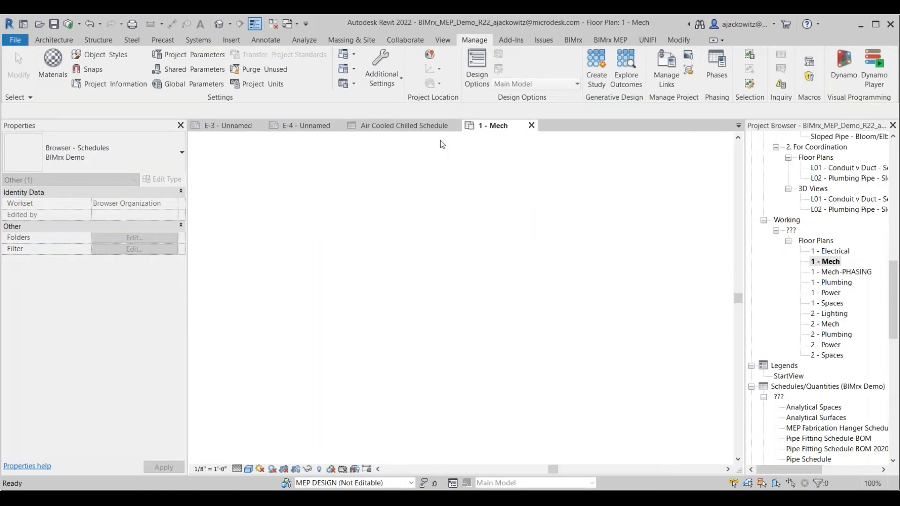
click(443, 39)
click(776, 68)
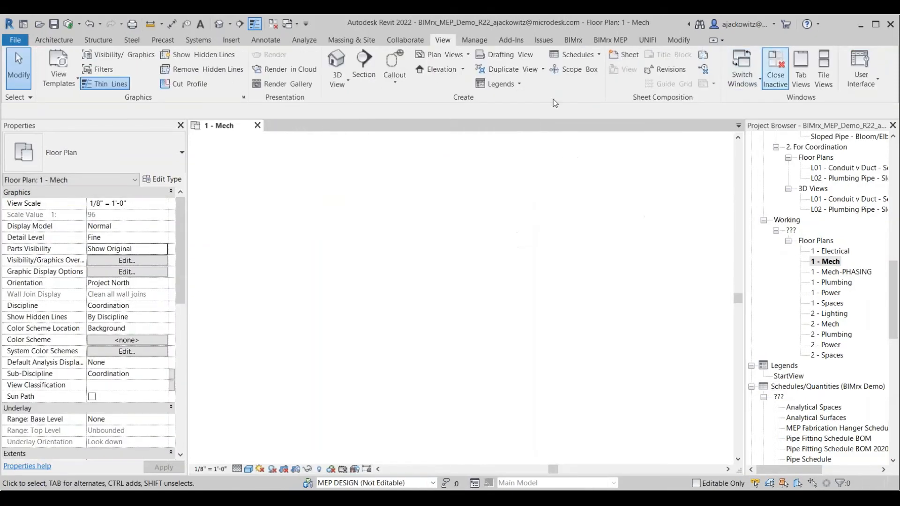
- Select the 8"x8" duct size tag in the plan and examine its leaders and host options
middle_drag(453, 221, 355, 289)
scroll(407, 258, up, 2)
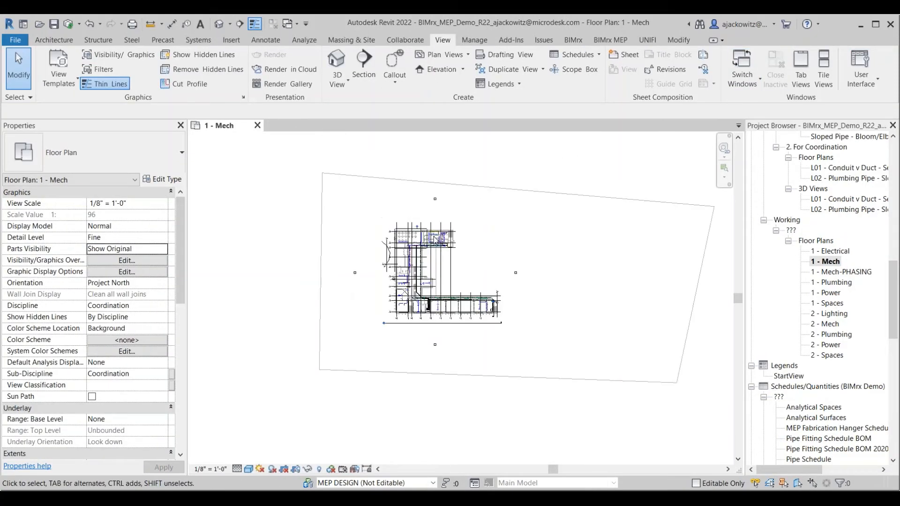
scroll(346, 297, up, 8)
middle_drag(345, 297, 280, 311)
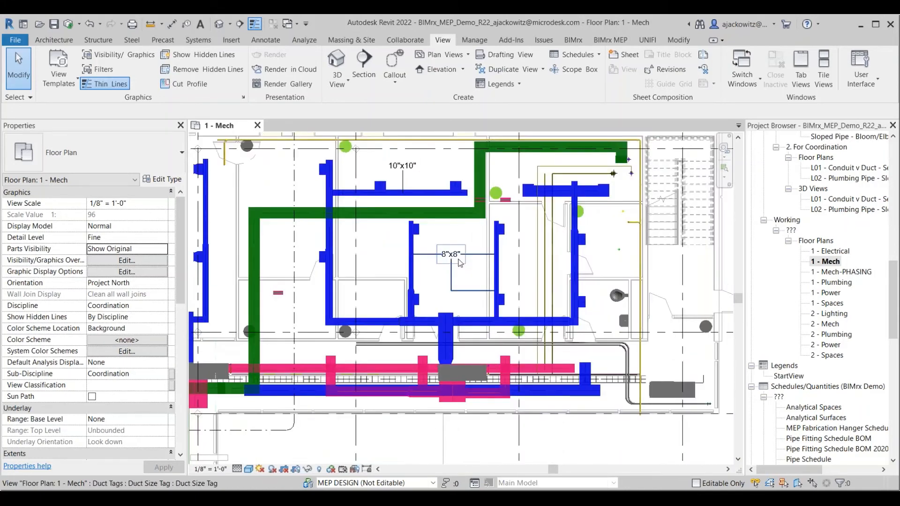
click(460, 263)
scroll(459, 262, up, 2)
middle_drag(395, 146, 323, 183)
click(377, 290)
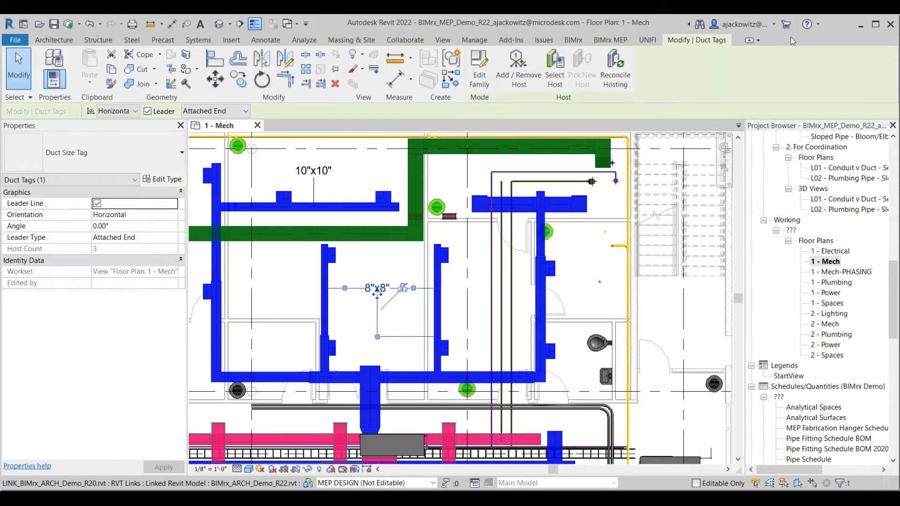
click(519, 78)
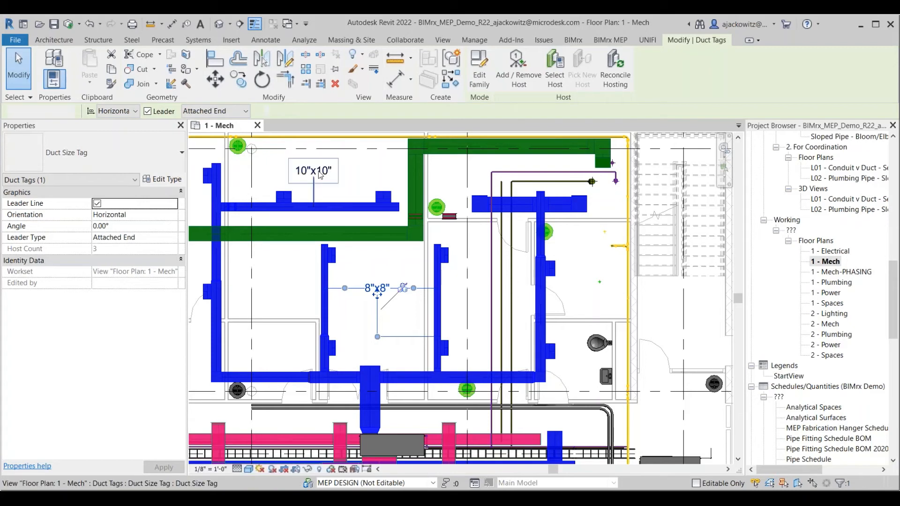
- Tag the lower part of the vertical 12"x12" duct with its size and add the adjoining horizontal duct as another host
key(t)
key(l)
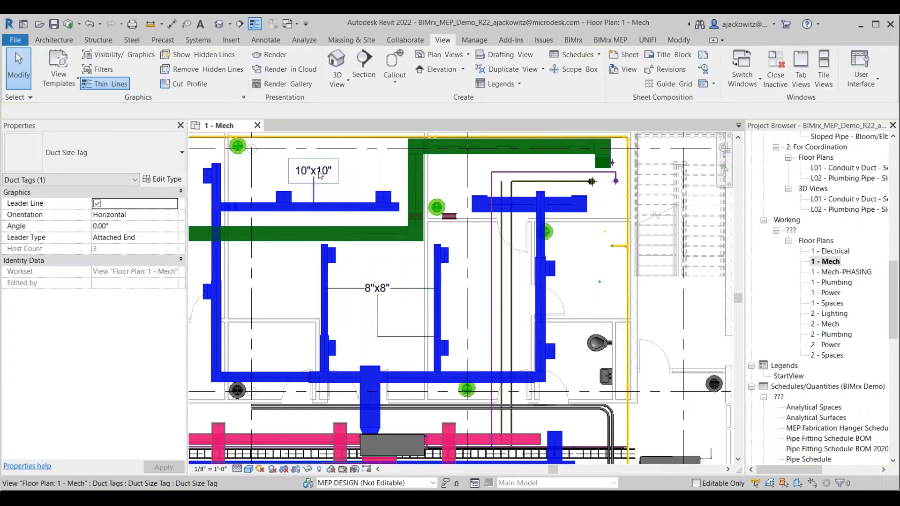
key(t)
key(g)
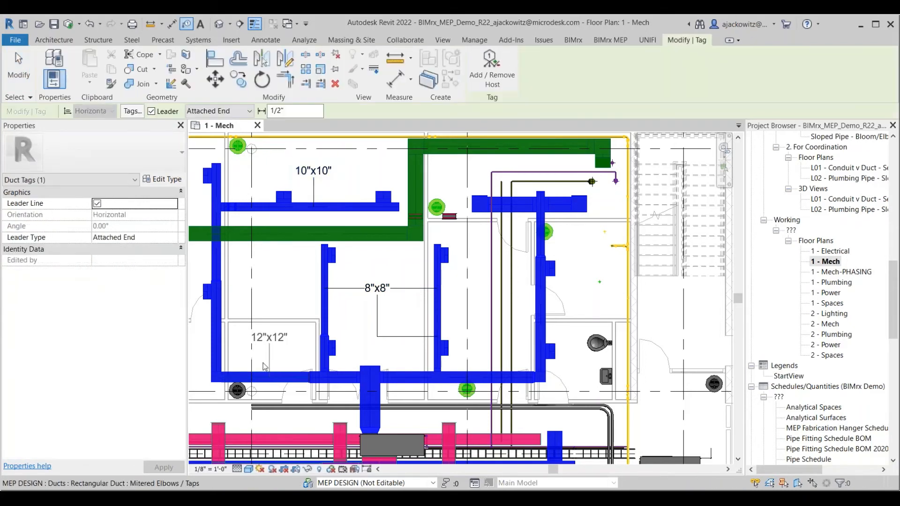
drag(223, 332, 248, 348)
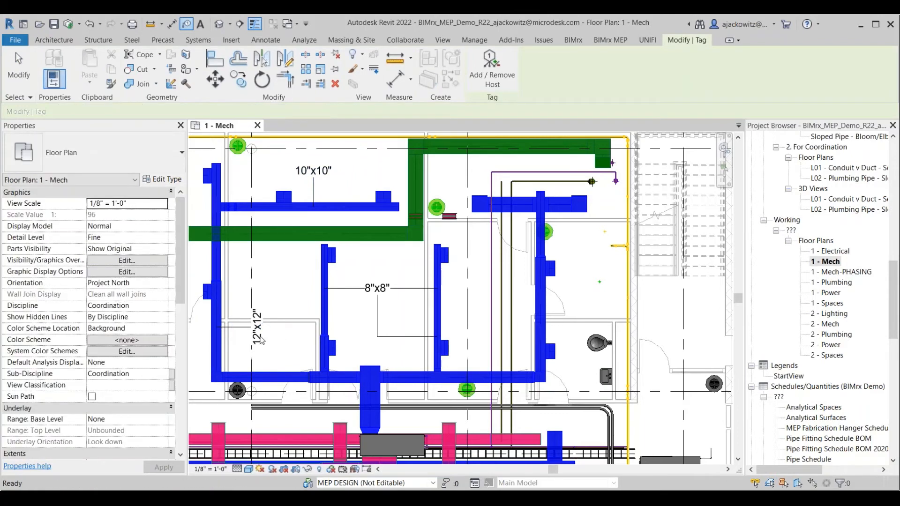
key(Escape)
click(519, 69)
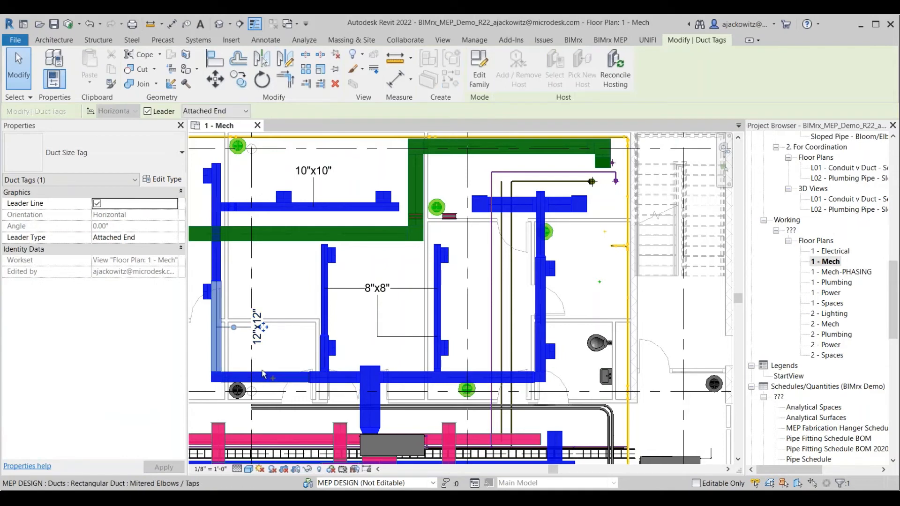
click(262, 375)
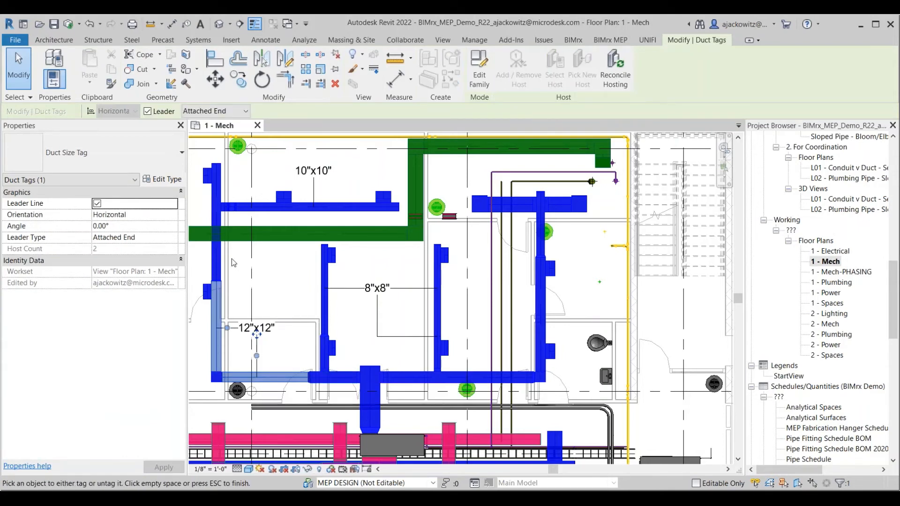
- Add the upper vertical duct segment to the hosts of the new size tag and check that duct's size
click(217, 261)
drag(226, 304, 256, 280)
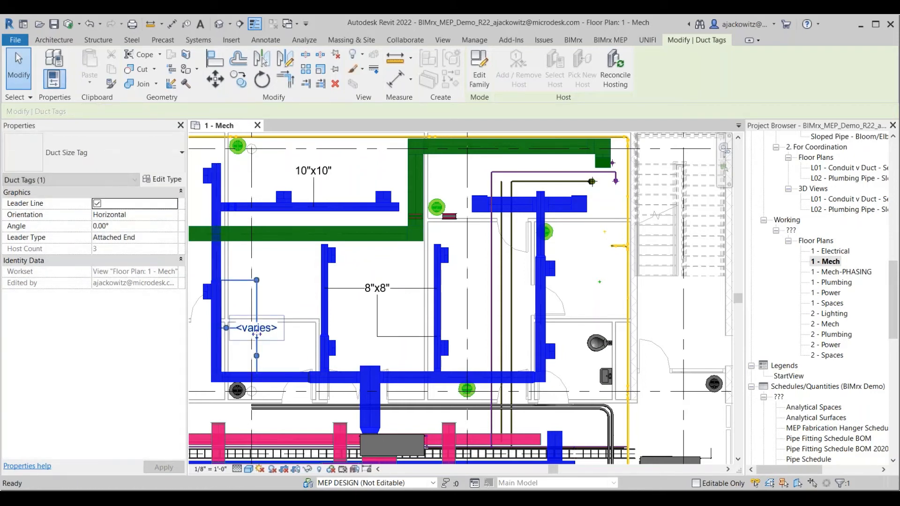
key(Escape)
click(223, 277)
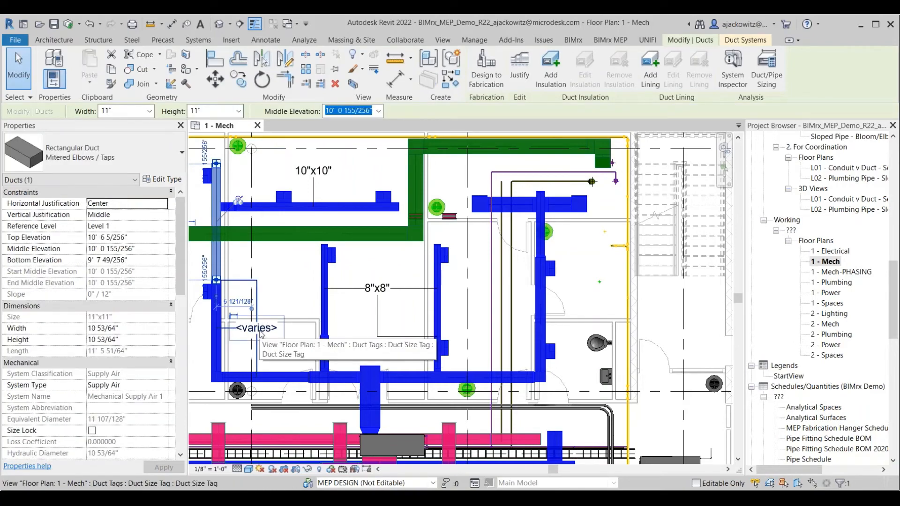
key(Escape)
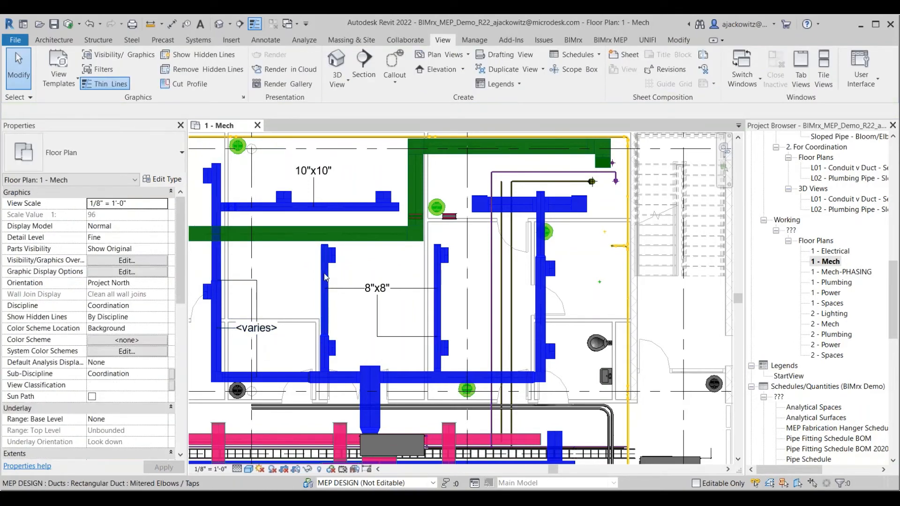
- Remove the upper vertical duct segment from the size tag's hosts
click(256, 329)
click(216, 262)
key(Escape)
key(Escape)
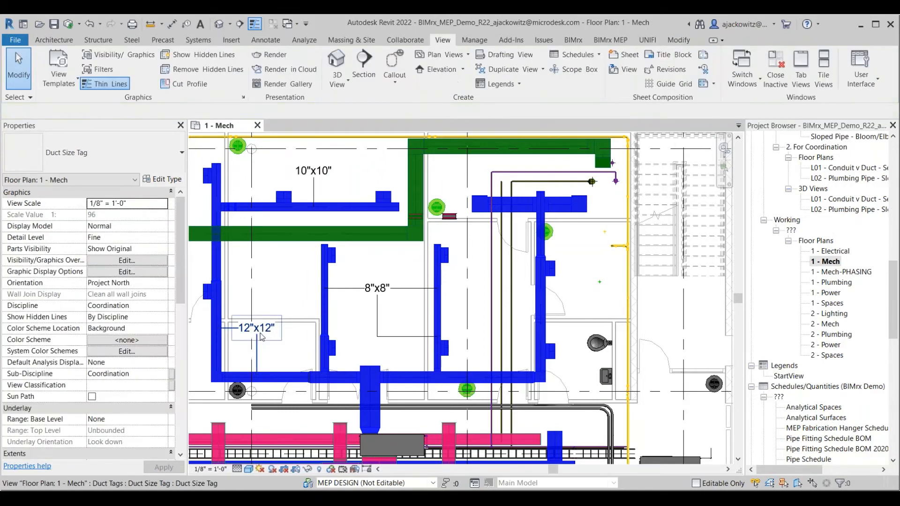
- Move the shared 12"x12" tag away from the duct corner, and compare it with the 8"x8" tag
drag(261, 338, 286, 318)
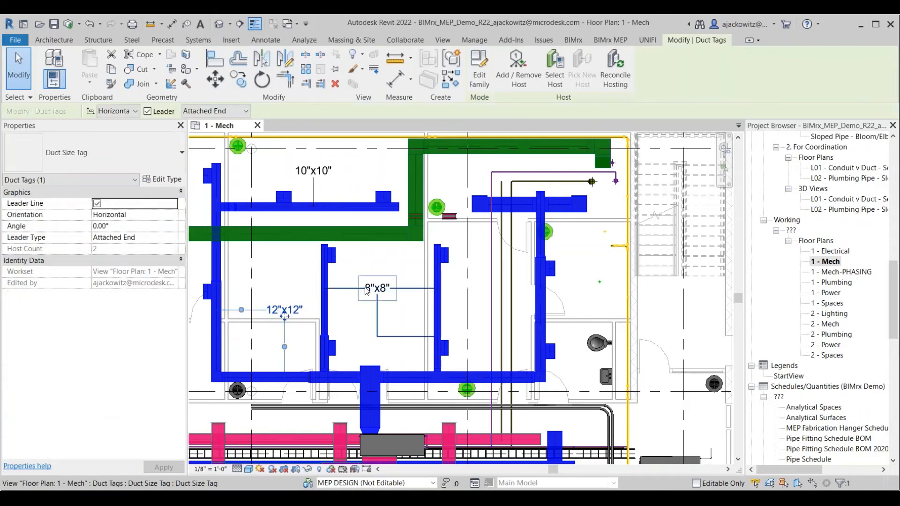
click(369, 291)
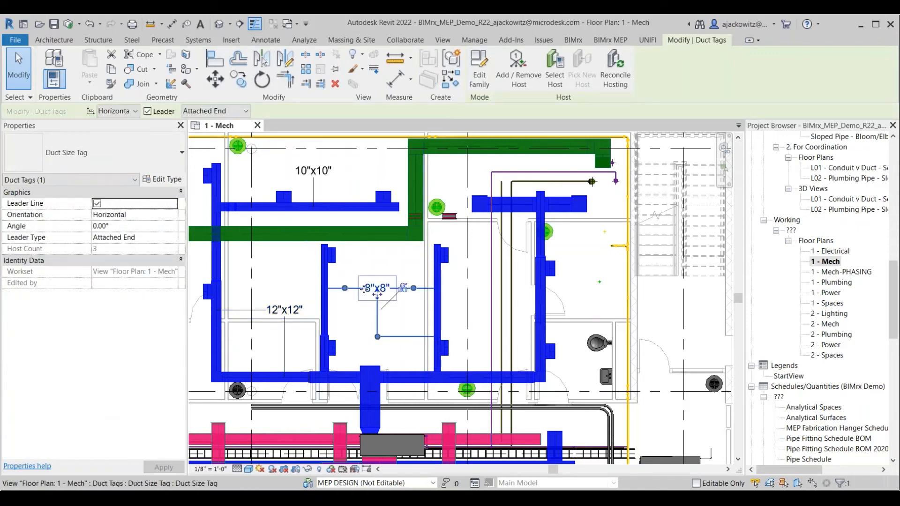
click(298, 311)
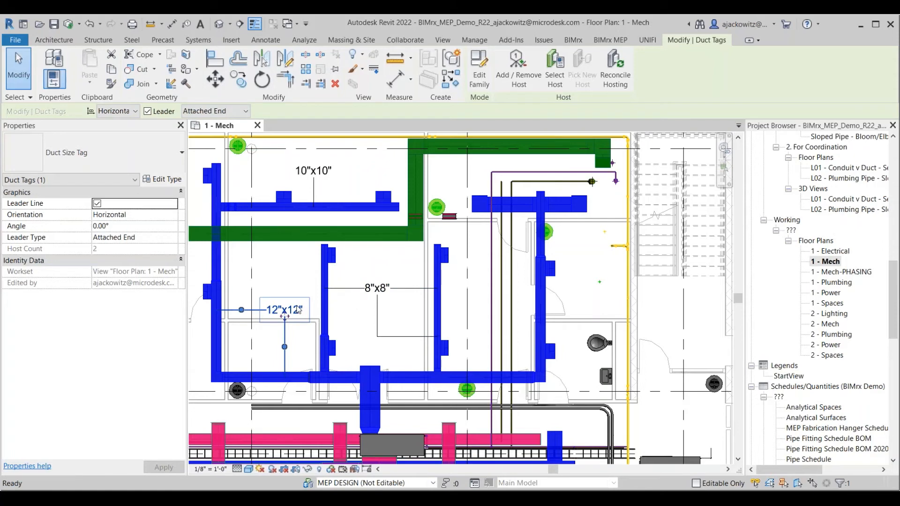
- Place a separate 12"x12" size tag on the horizontal duct, and delete that extra tag
key(Escape)
key(t)
key(g)
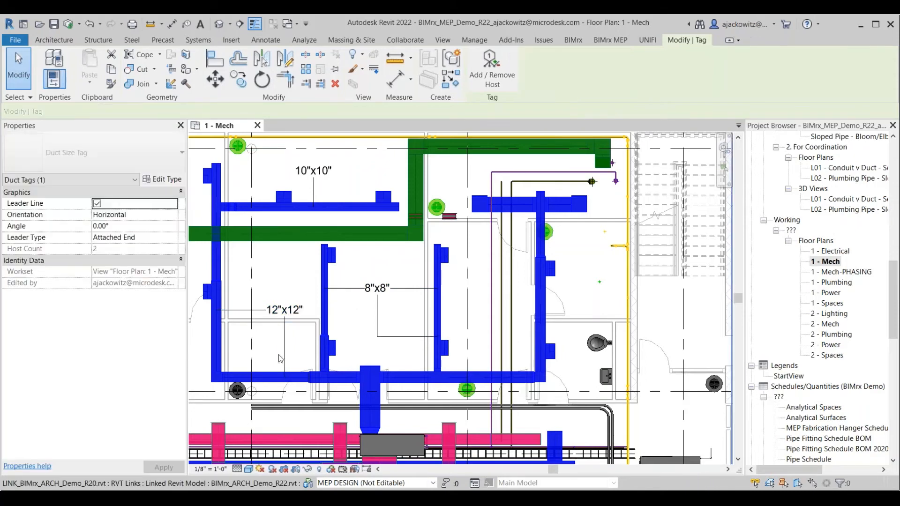
click(271, 379)
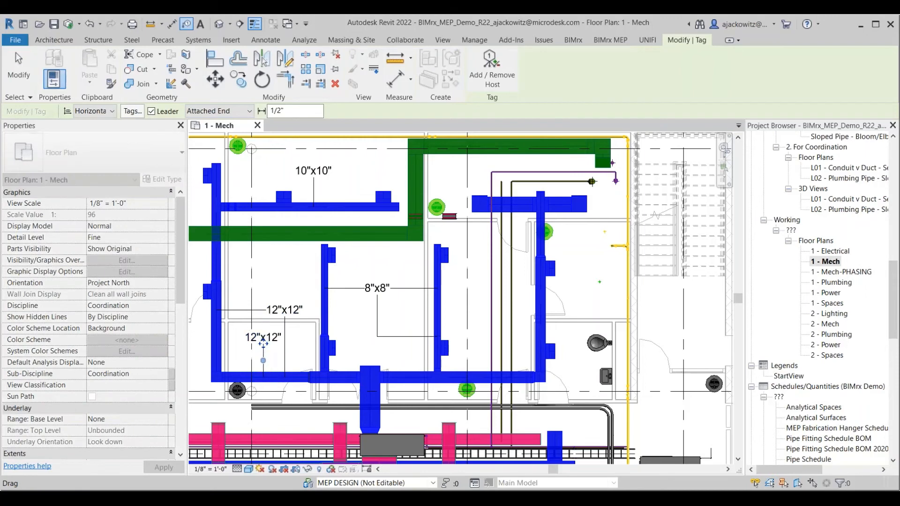
key(Escape)
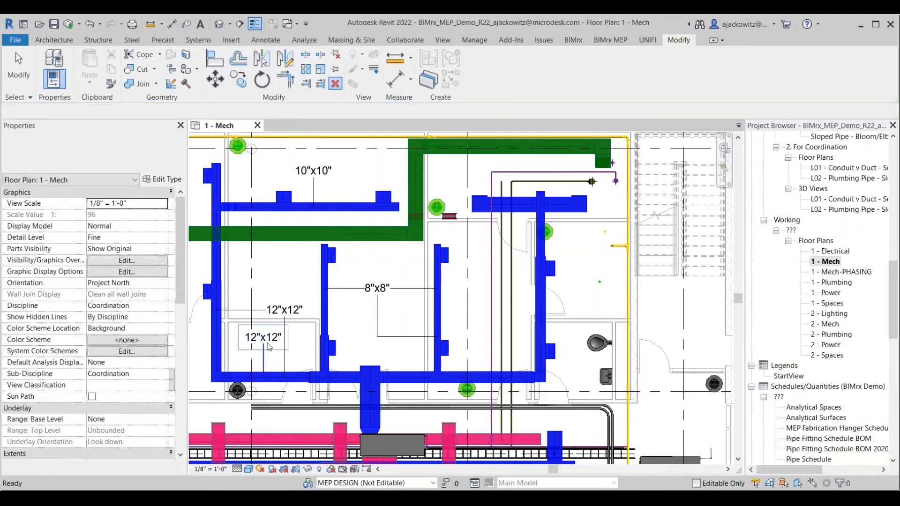
- Reposition the shared 12"x12" tag slightly closer to the corner of its two host ducts
drag(286, 318, 277, 334)
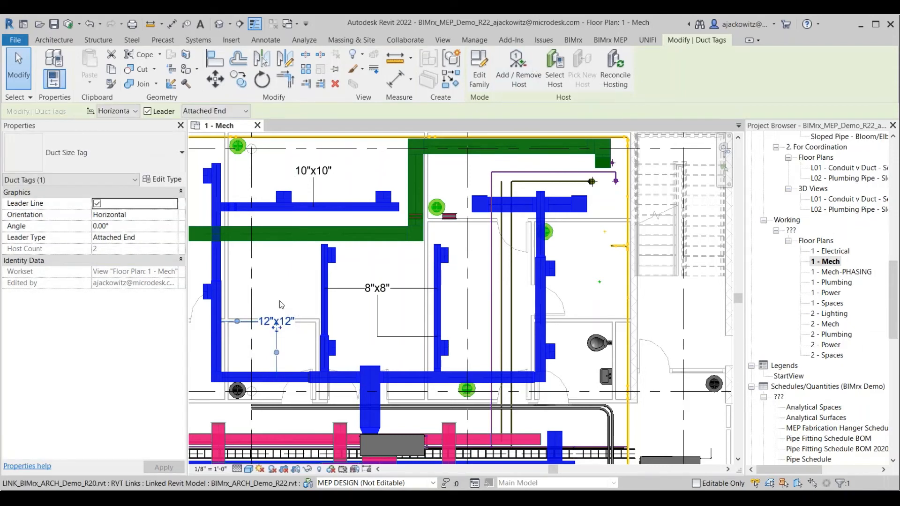
key(Escape)
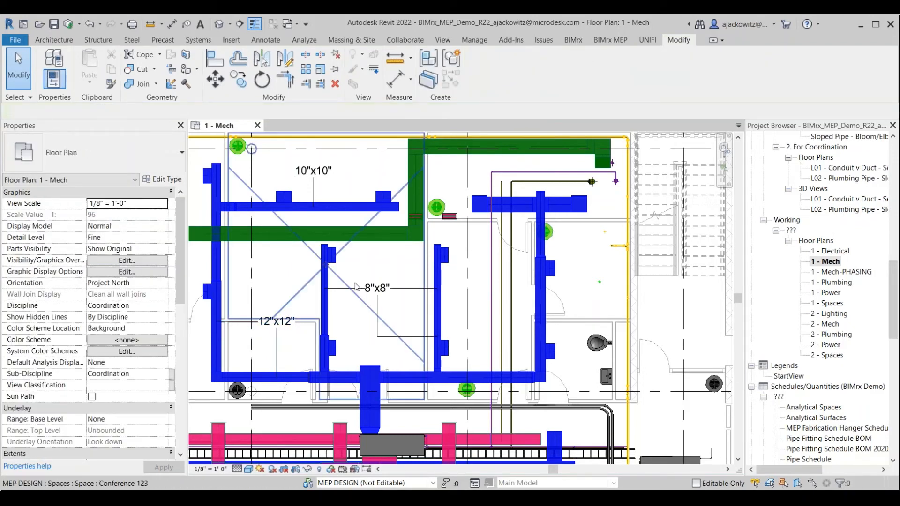
click(334, 165)
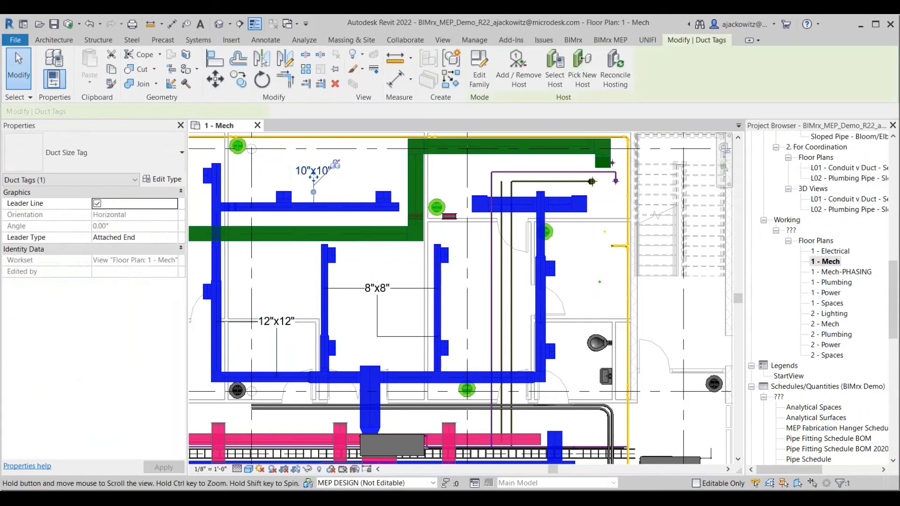
- Tag the horizontal WSHP unit beside the staircase with a mechanical equipment tag that has an attached leader
middle_drag(334, 165, 402, 206)
scroll(401, 205, up, 3)
scroll(482, 147, down, 5)
scroll(454, 228, up, 2)
scroll(259, 328, up, 2)
key(t)
key(g)
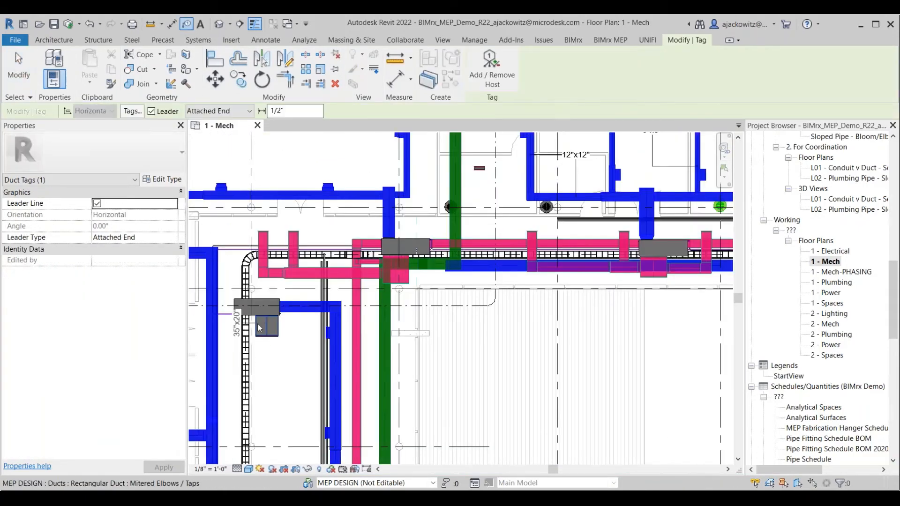
middle_drag(259, 328, 449, 291)
scroll(448, 292, down, 2)
middle_drag(441, 324, 374, 287)
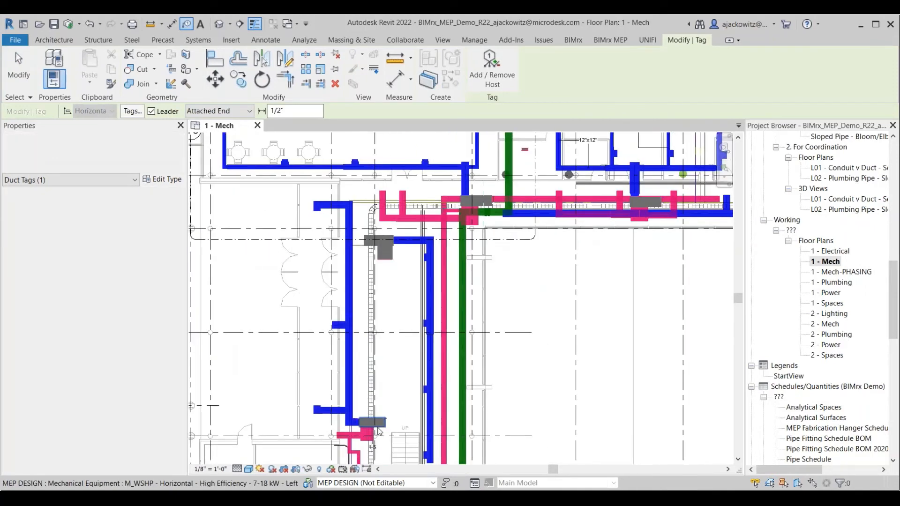
scroll(379, 431, up, 2)
click(383, 422)
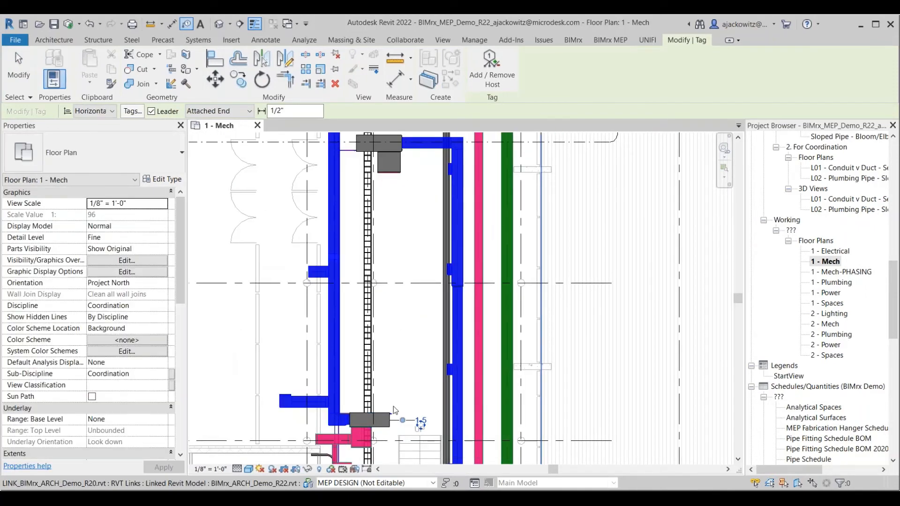
middle_drag(393, 407, 360, 302)
middle_drag(405, 324, 405, 320)
key(Escape)
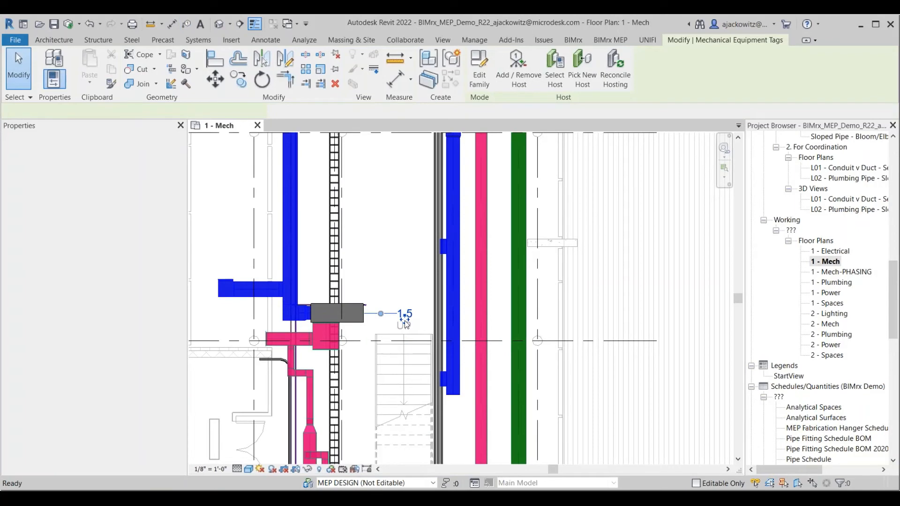
- Move the WSHP unit's mechanical equipment tag up beside the unit, and rotate the tag to 55 degrees
double_click(405, 324)
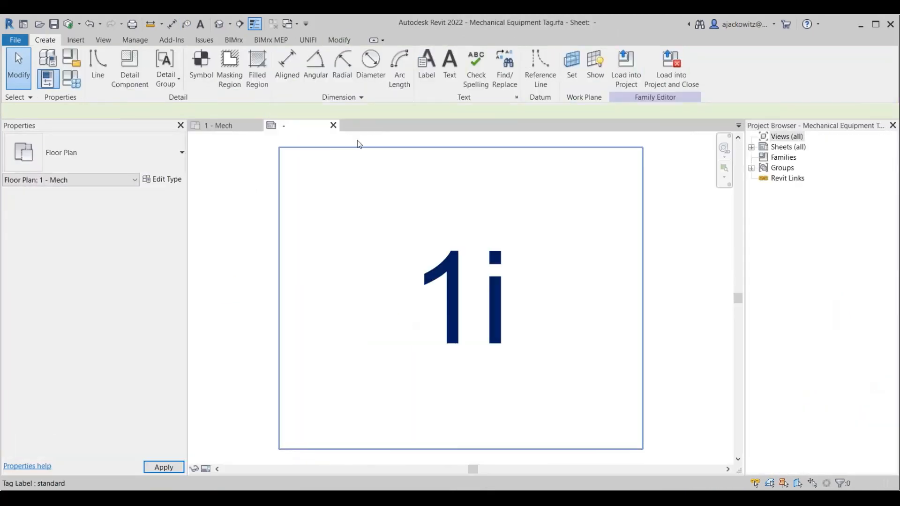
click(332, 126)
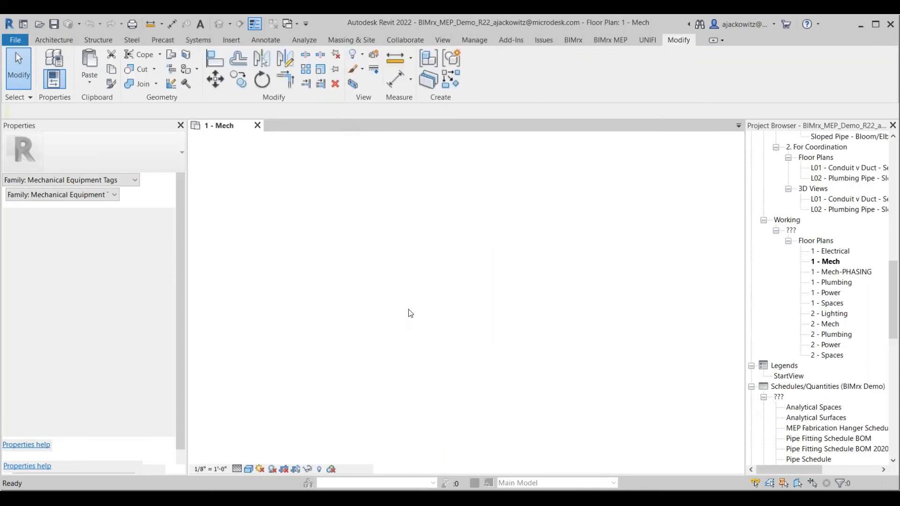
click(409, 313)
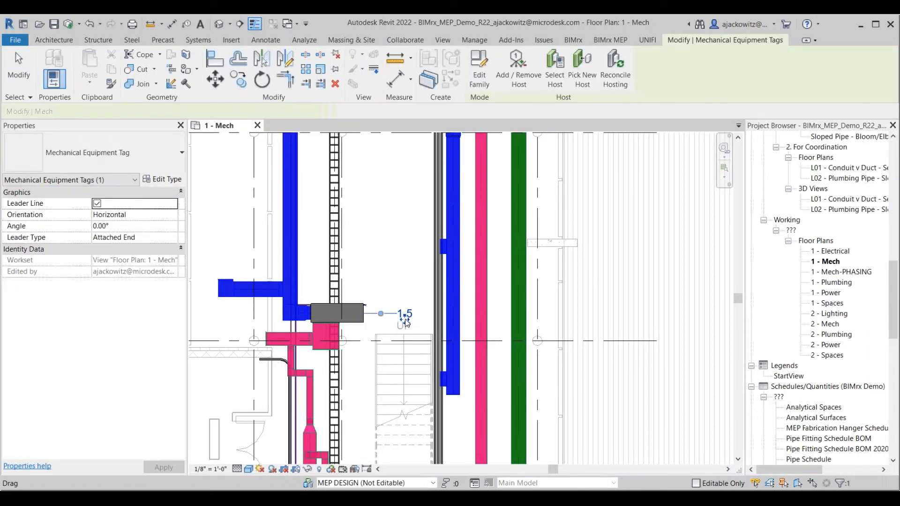
drag(406, 323, 394, 288)
key(r)
key(o)
click(383, 239)
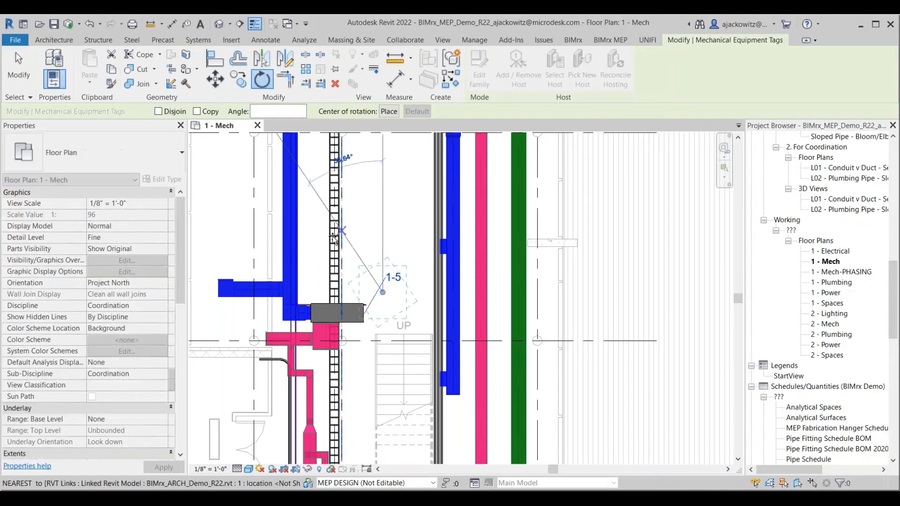
click(334, 239)
key(Escape)
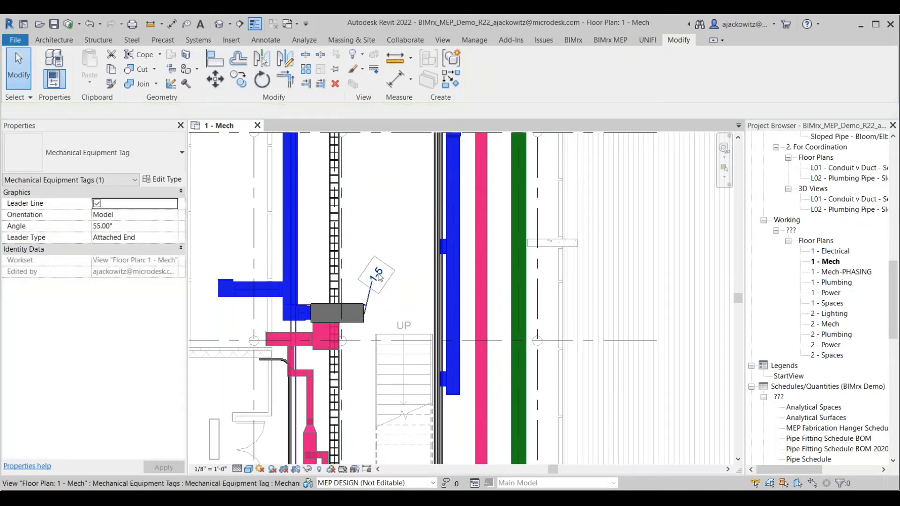
- Set the angle of the rotated mechanical equipment tag to 45 degrees
click(380, 277)
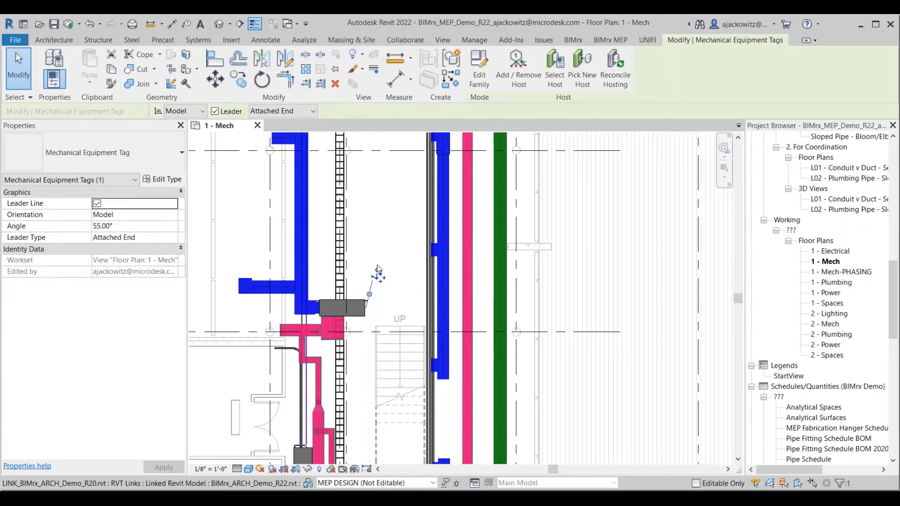
scroll(378, 287, up, 4)
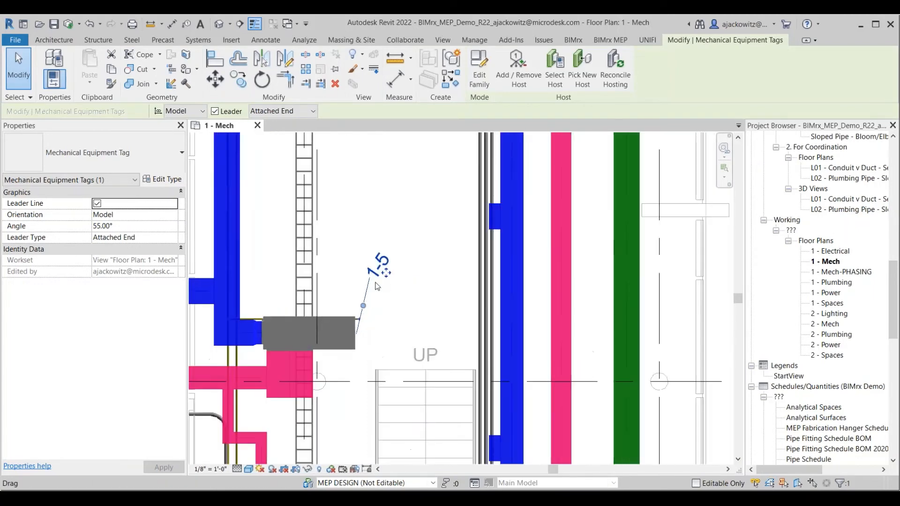
click(117, 226)
text(45)
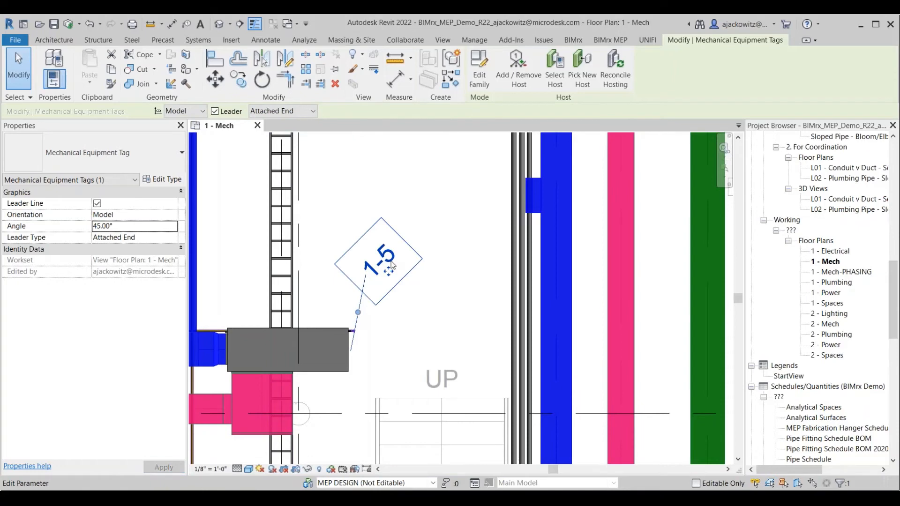
scroll(392, 266, down, 4)
scroll(389, 266, up, 5)
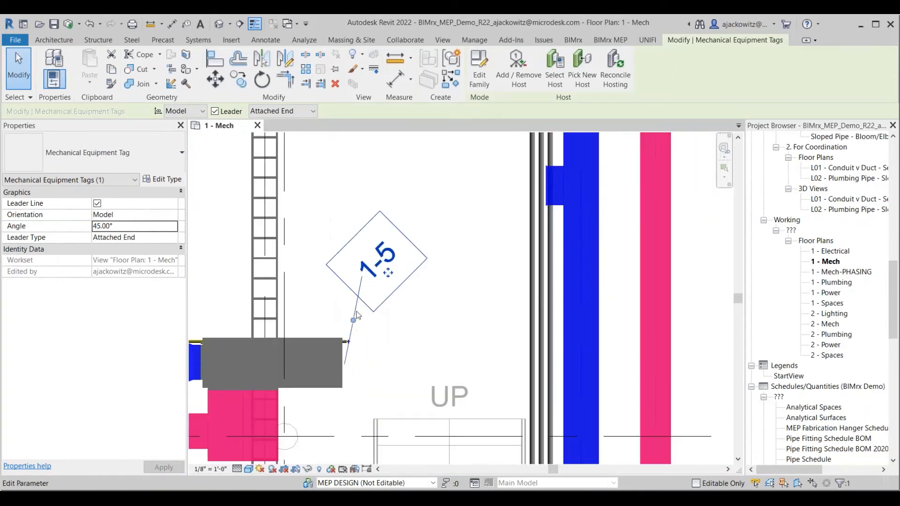
scroll(311, 341, down, 3)
- Delete the angled mechanical equipment tag from the WSHP unit beside the staircase
drag(355, 301, 359, 298)
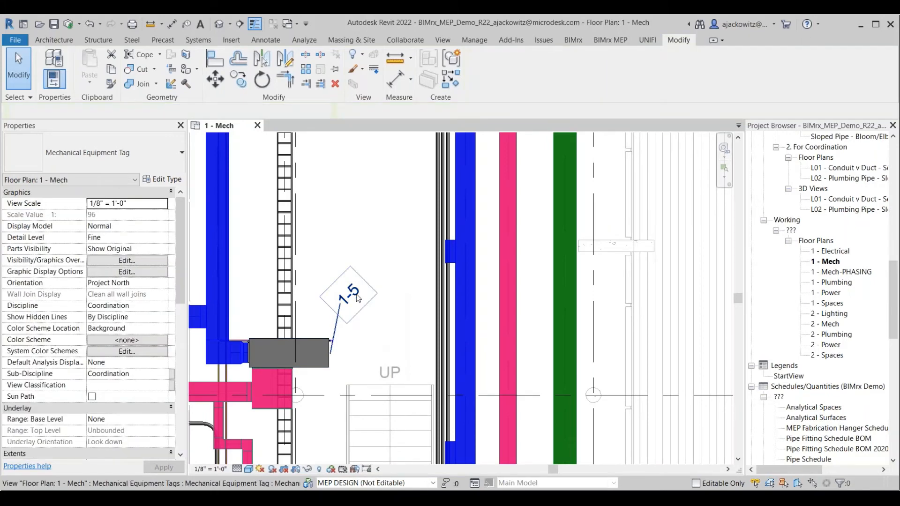
key(Delete)
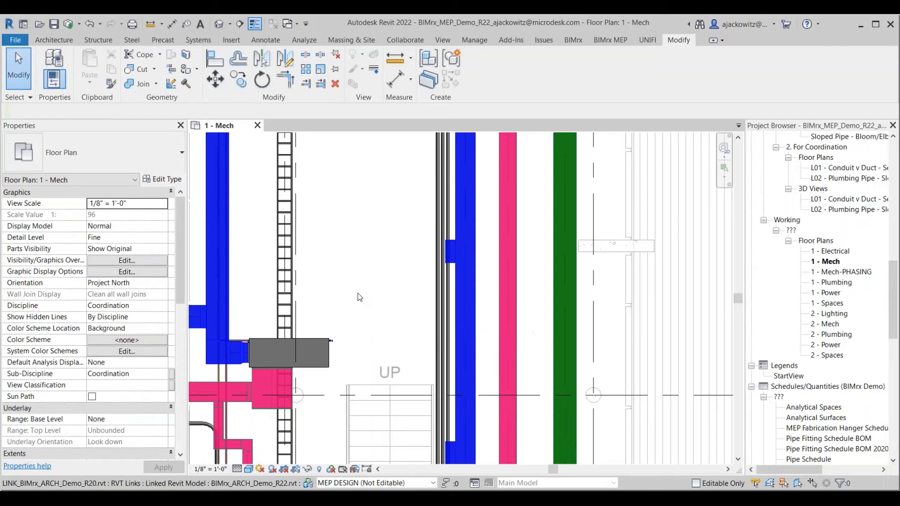
scroll(359, 297, down, 2)
scroll(338, 299, up, 3)
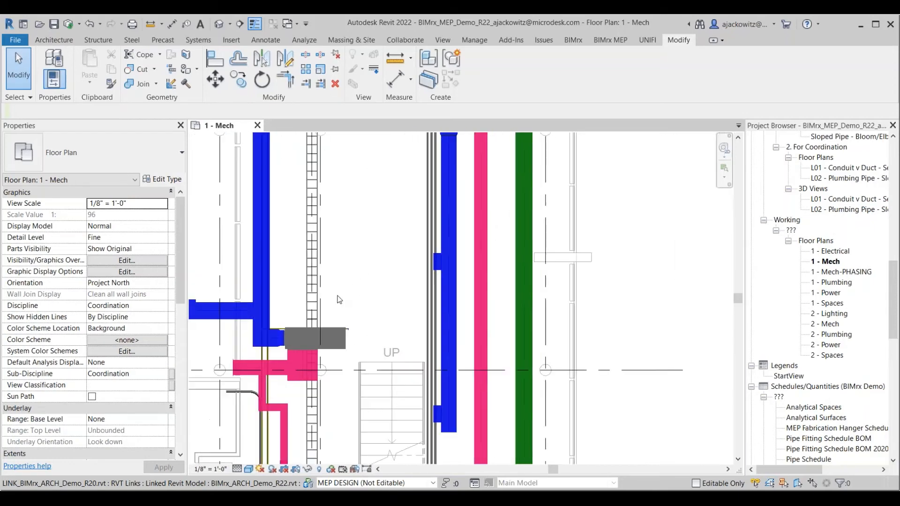
scroll(330, 316, down, 4)
middle_drag(364, 302, 361, 294)
scroll(360, 294, down, 5)
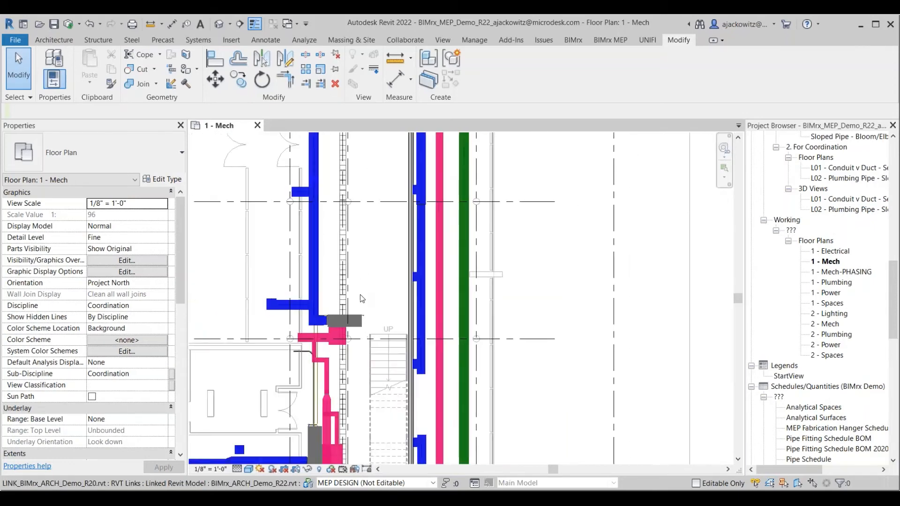
scroll(360, 295, up, 3)
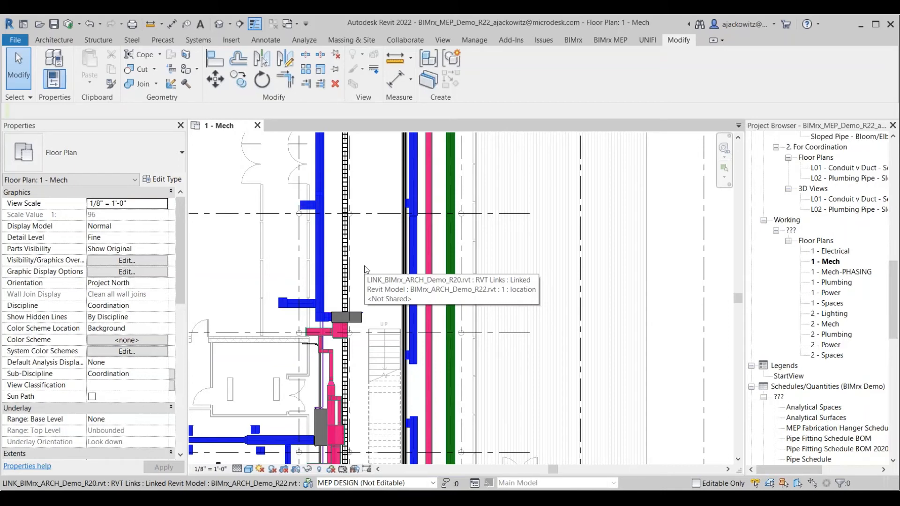
- Tag the linked model's double doors 101D and 101C with horizontal door tags that have attached-end leaders
click(283, 194)
middle_drag(312, 201, 323, 208)
scroll(323, 208, up, 3)
middle_drag(230, 206, 306, 232)
click(382, 227)
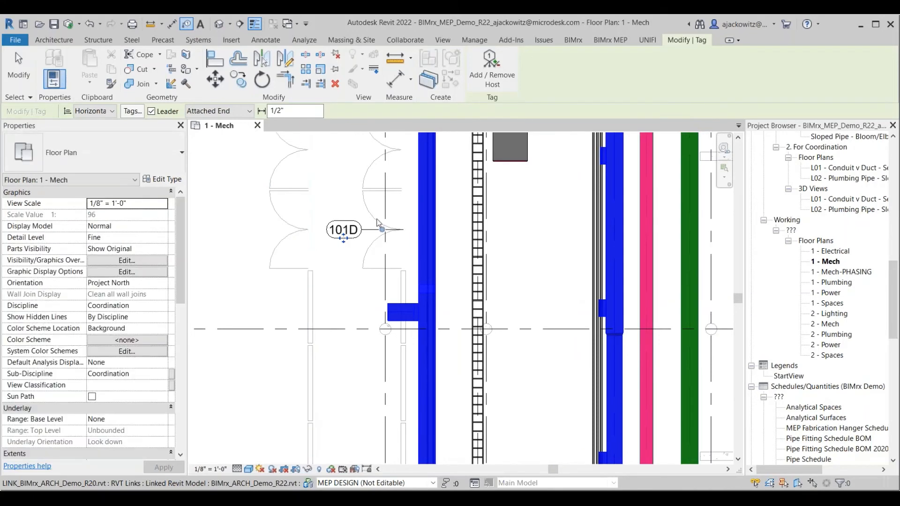
scroll(383, 156, down, 1)
click(383, 156)
key(Escape)
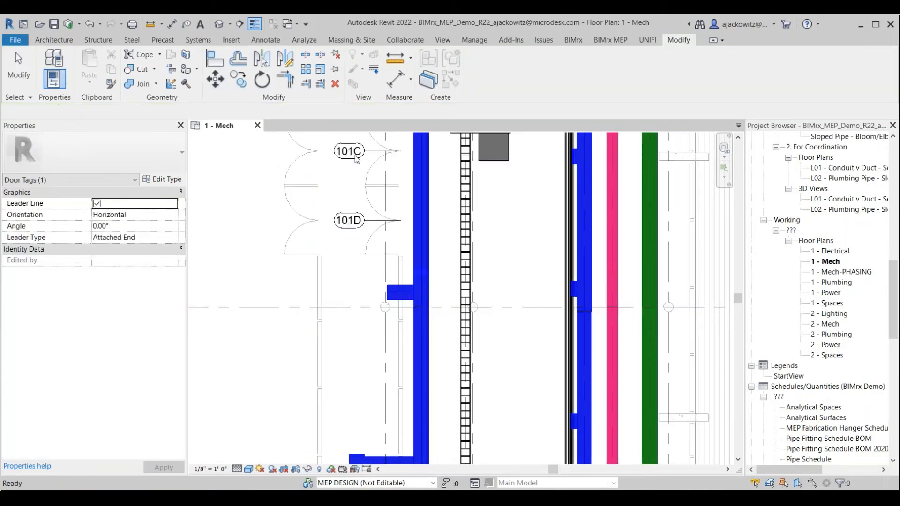
- Select the 101C door tag and examine its leader, orientation and host options
click(356, 158)
middle_drag(378, 182, 372, 237)
scroll(372, 237, up, 1)
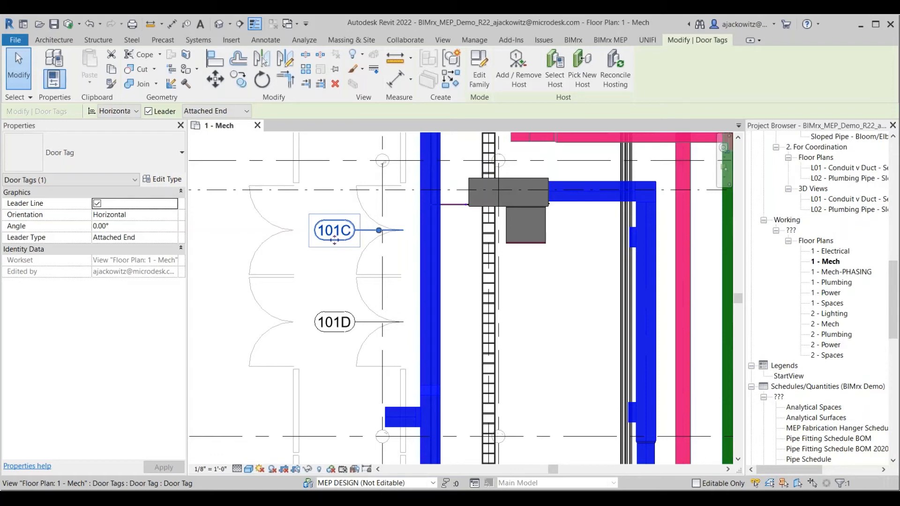
scroll(334, 241, down, 4)
scroll(355, 230, up, 3)
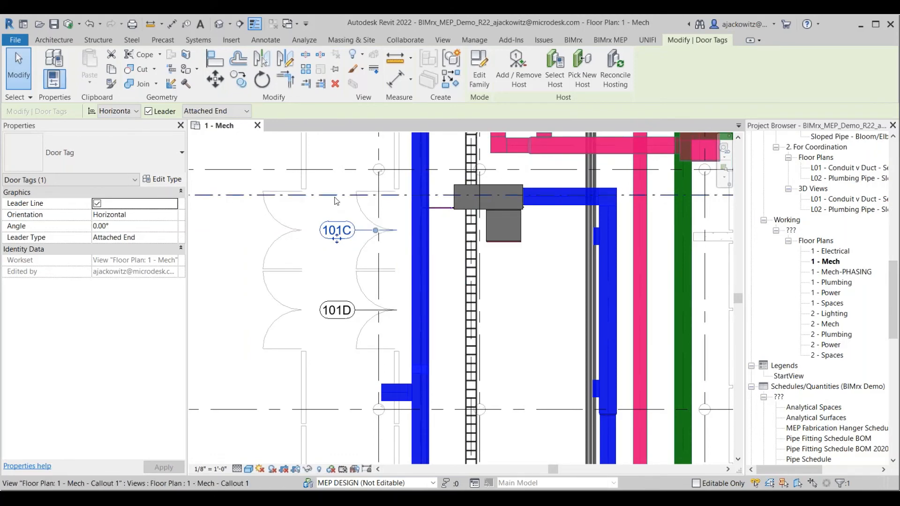
drag(337, 239, 369, 220)
click(373, 218)
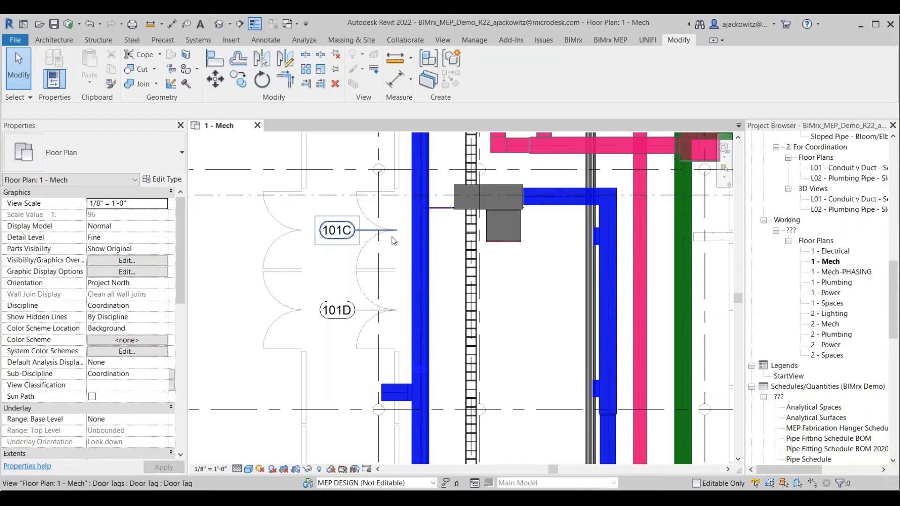
- Place an aligned dimension spanning the two adjacent pairs of double doors, outside the door swings
middle_drag(388, 261, 375, 267)
key(i)
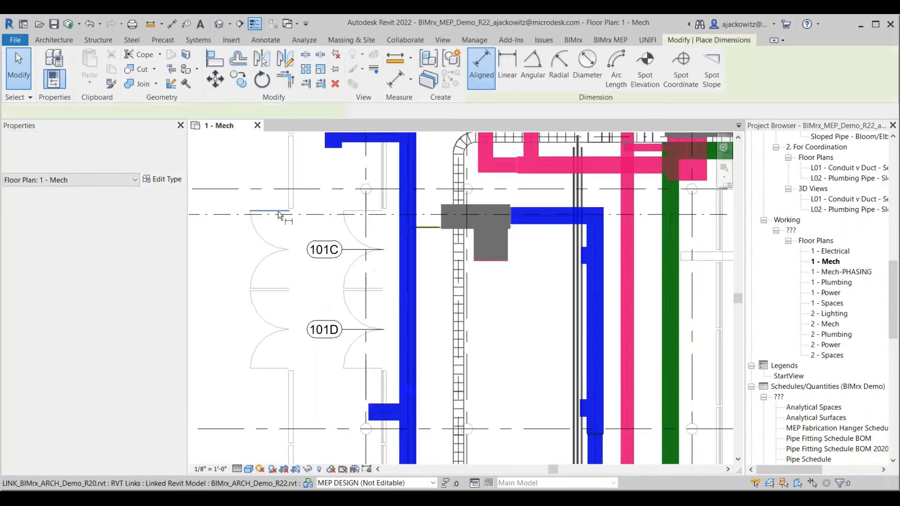
click(279, 212)
click(272, 369)
click(227, 280)
key(Escape)
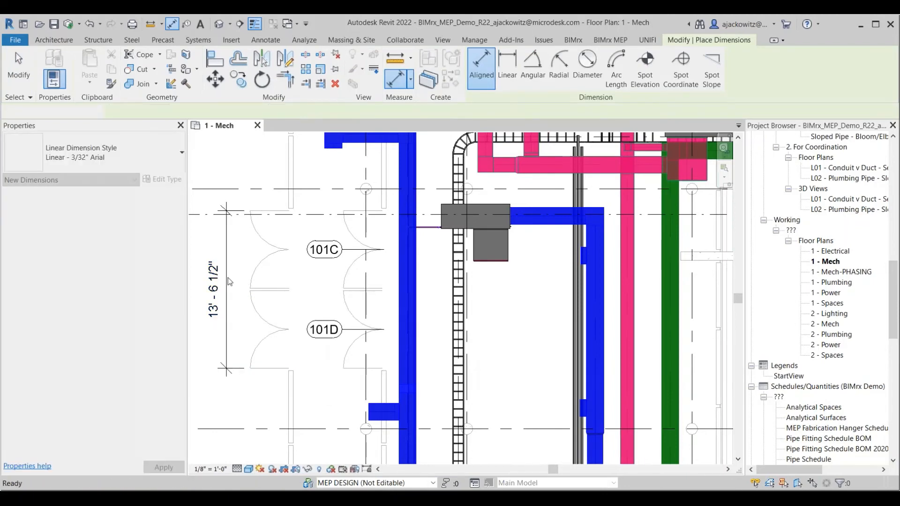
key(Escape)
- Examine the prefix and suffix parameters for primary and alternate units in the door dimension's type properties
click(227, 278)
middle_drag(228, 278, 267, 288)
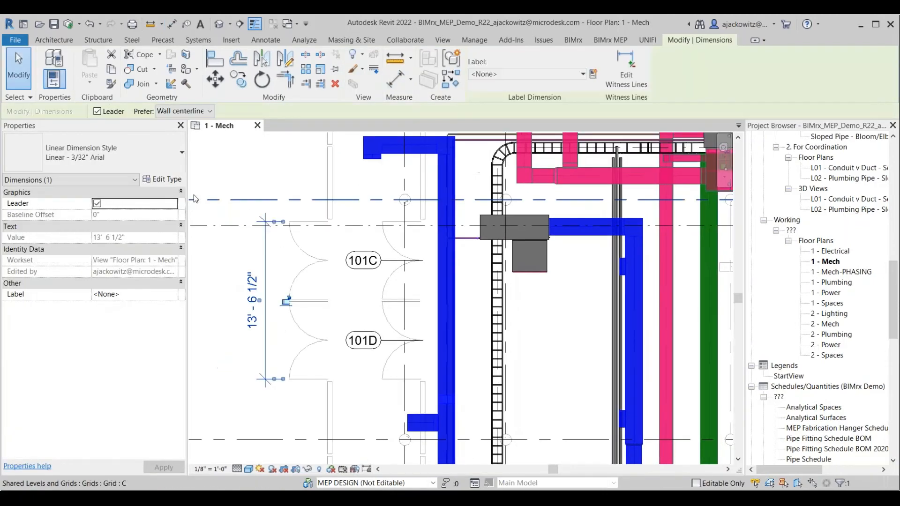
click(162, 179)
scroll(410, 261, down, 8)
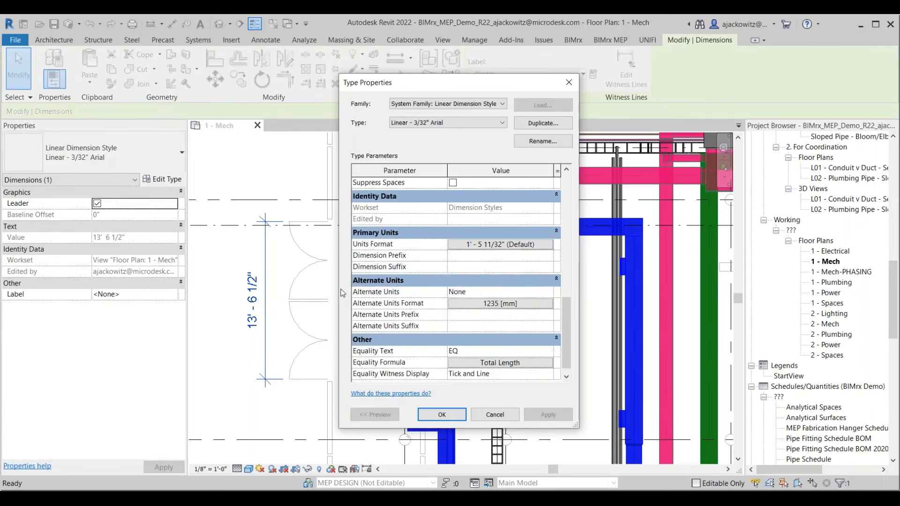
key(Escape)
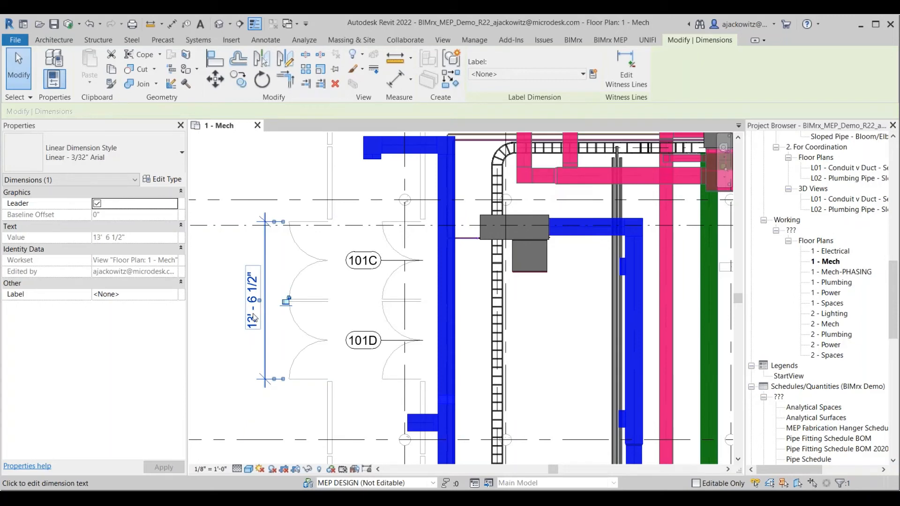
- Examine the prefix and suffix text fields for the door dimension's own value, and cancel without changes
click(254, 318)
click(360, 309)
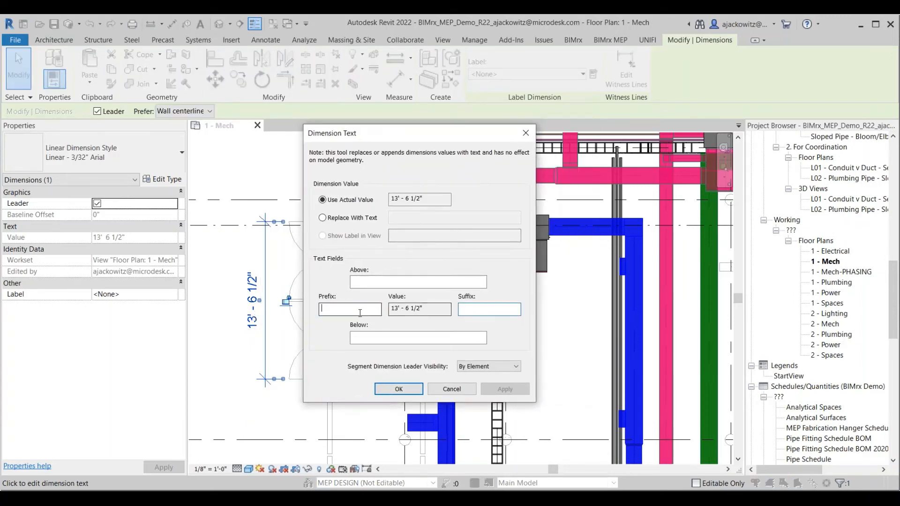
click(364, 306)
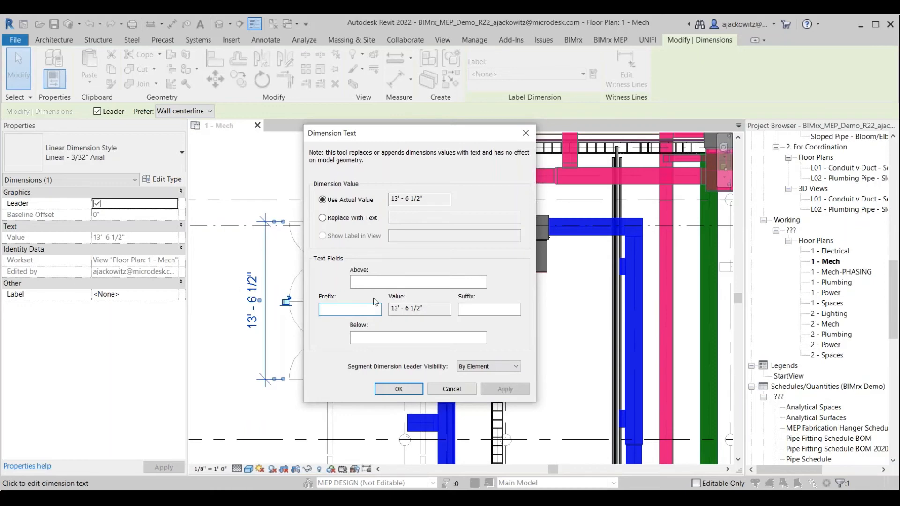
click(452, 389)
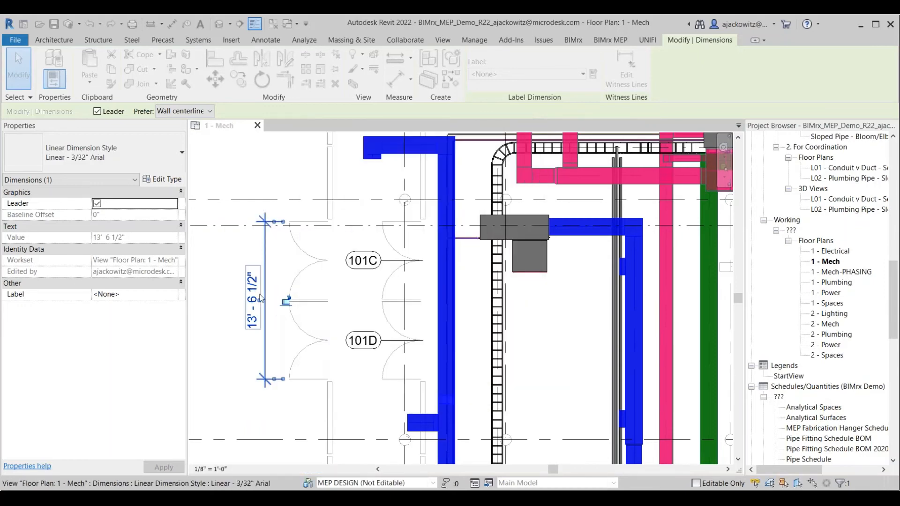
- Review the available linear dimension types and recheck the unit settings of the Linear - 3/32" Arial type
click(165, 179)
scroll(443, 262, down, 5)
click(456, 121)
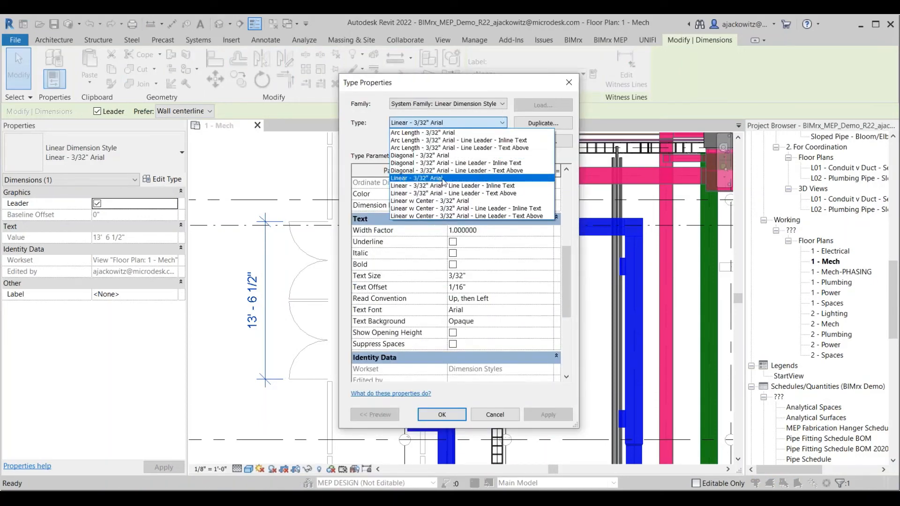
click(443, 182)
drag(567, 256, 566, 312)
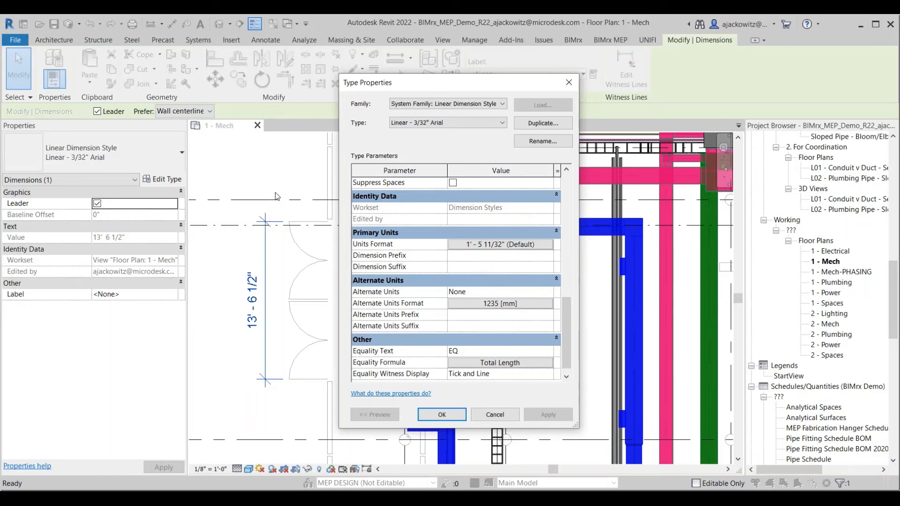
key(Escape)
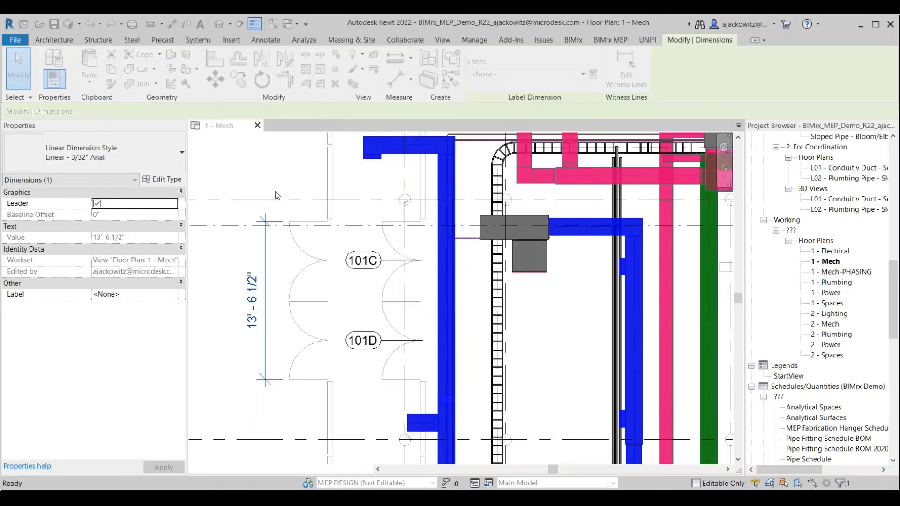
key(Escape)
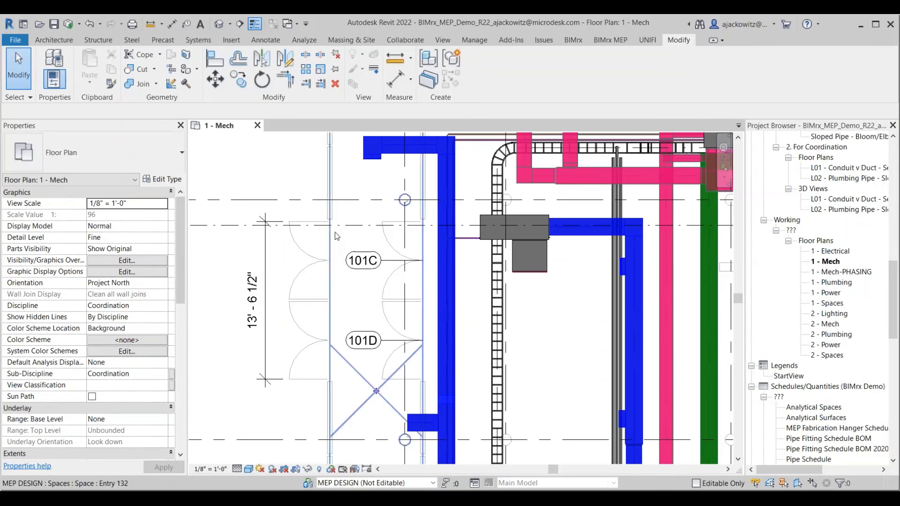
- Open the 1 - Plumbing floor plan and bring its rooms with green piping into view
middle_drag(336, 260, 323, 309)
scroll(395, 242, down, 3)
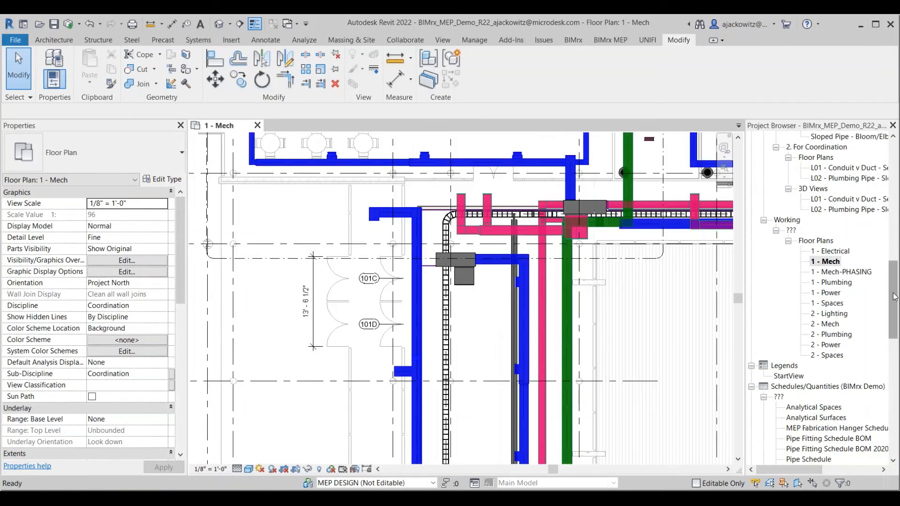
scroll(826, 300, down, 1)
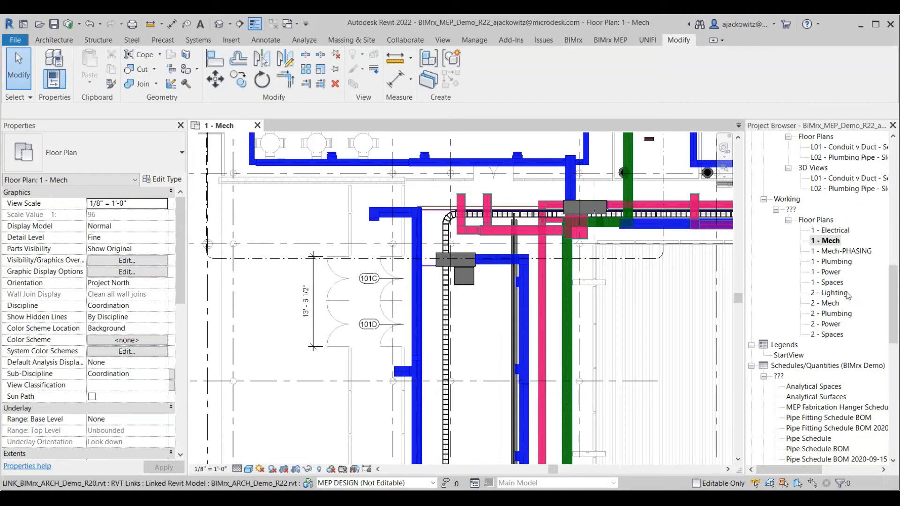
click(826, 262)
double_click(826, 261)
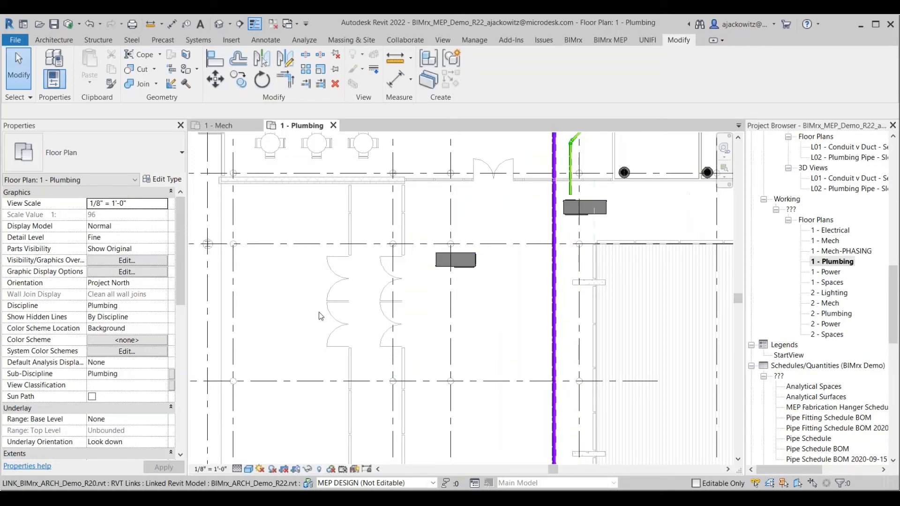
scroll(390, 314, up, 5)
middle_drag(390, 314, 329, 325)
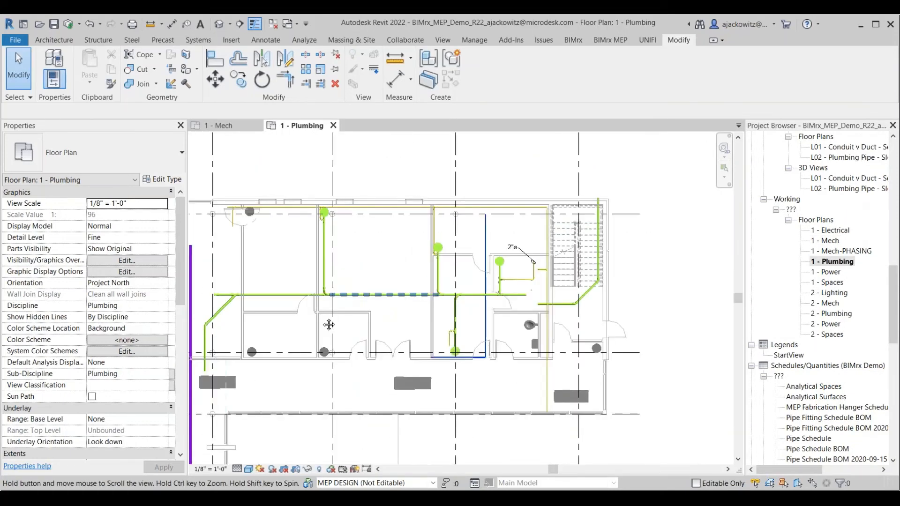
- Delete the existing 2"ø pipe size tag beside the yellow pipe riser in the room next to the stairs
scroll(453, 270, up, 6)
middle_drag(453, 271, 400, 315)
scroll(609, 298, down, 1)
middle_drag(610, 299, 419, 310)
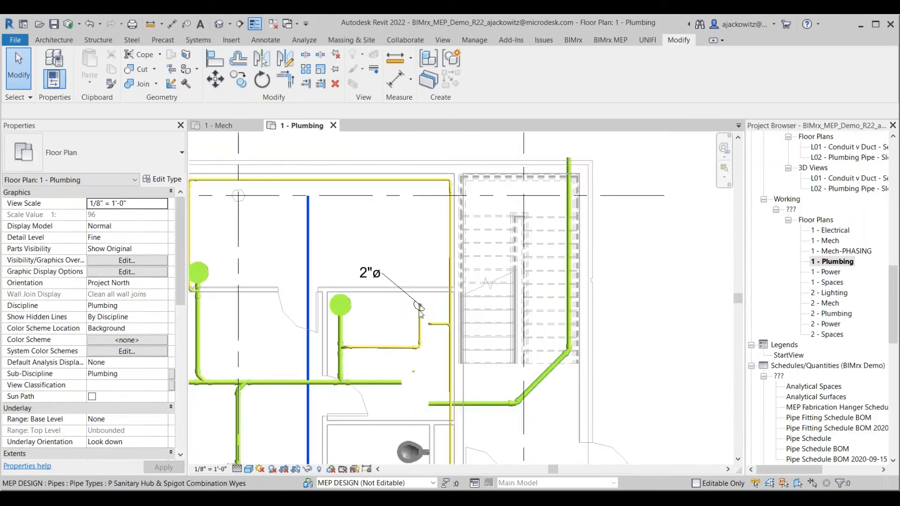
scroll(394, 275, up, 2)
click(370, 275)
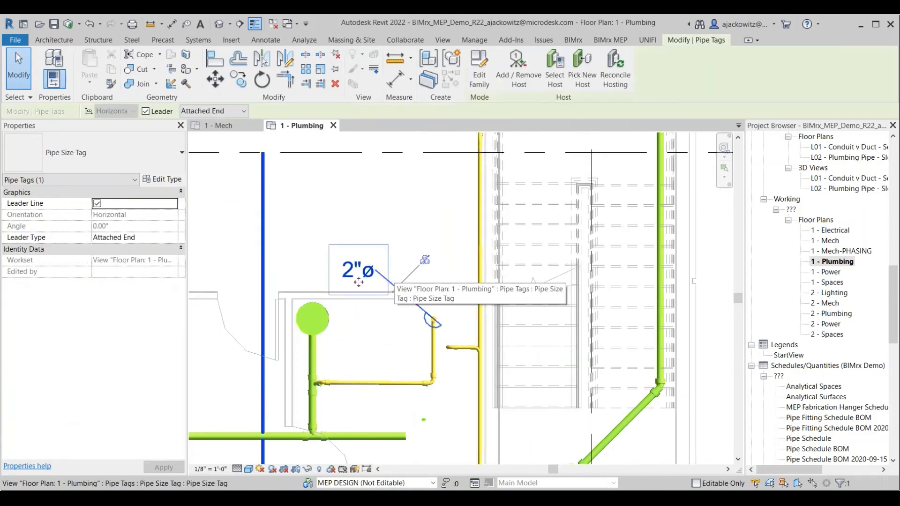
key(Delete)
- Tag the vertical pipe at the yellow elbow with an attached-end leader and move the tag text above and left of the riser
scroll(441, 321, up, 3)
click(443, 322)
middle_drag(442, 322, 347, 317)
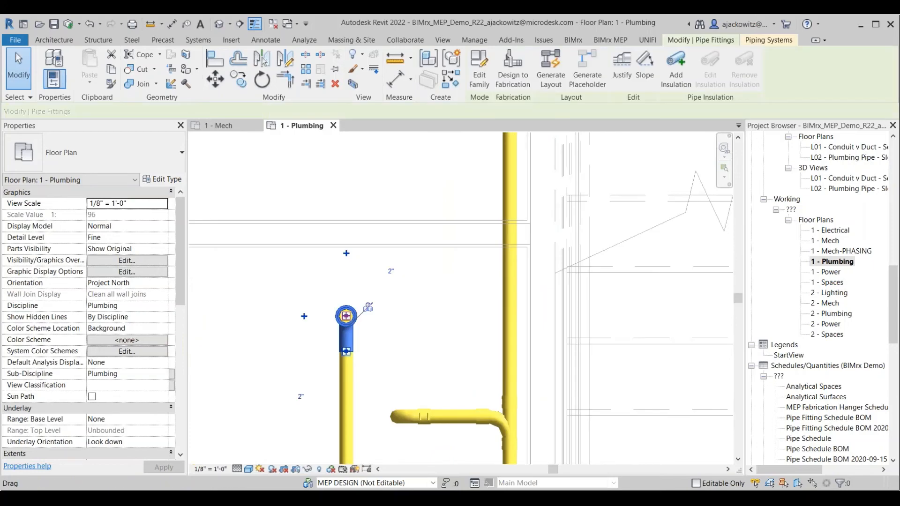
scroll(346, 316, down, 1)
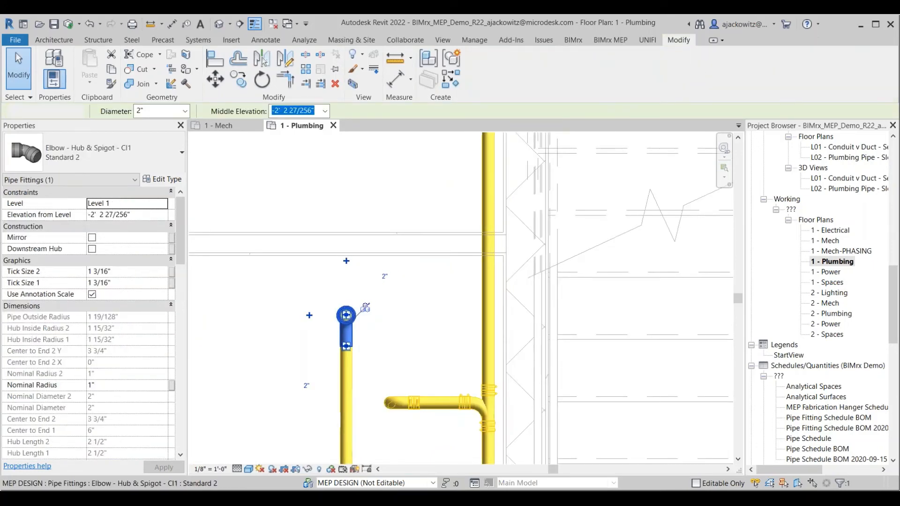
click(355, 309)
key(t)
key(g)
scroll(355, 312, down, 5)
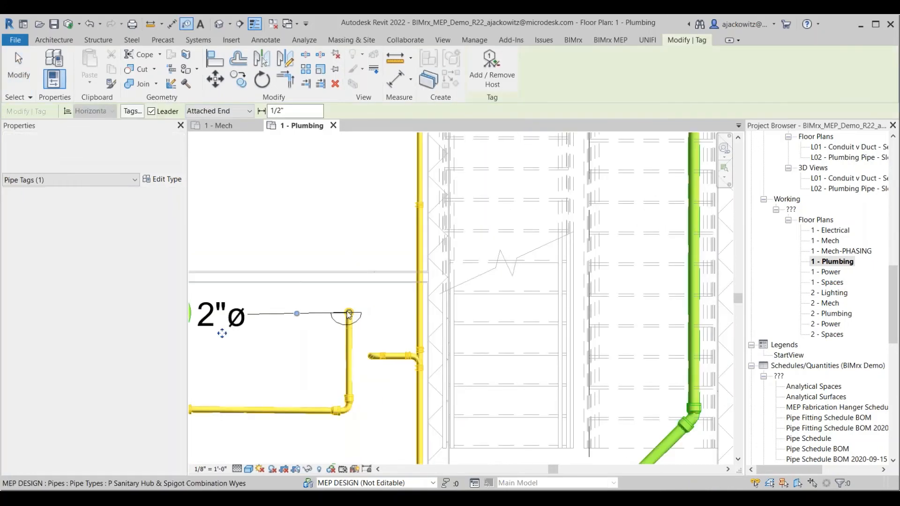
drag(222, 338, 235, 259)
key(Escape)
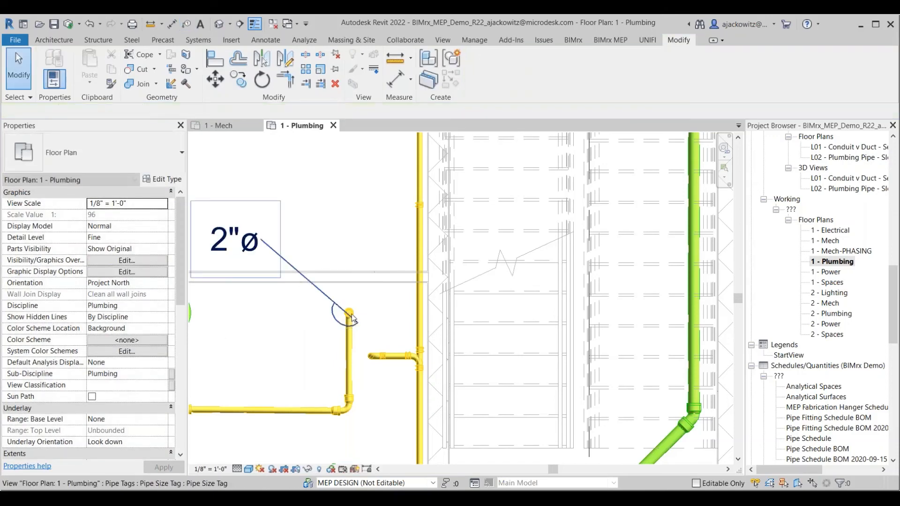
- Add a bend to the new pipe size tag's leader so a short horizontal segment runs from its text
click(262, 249)
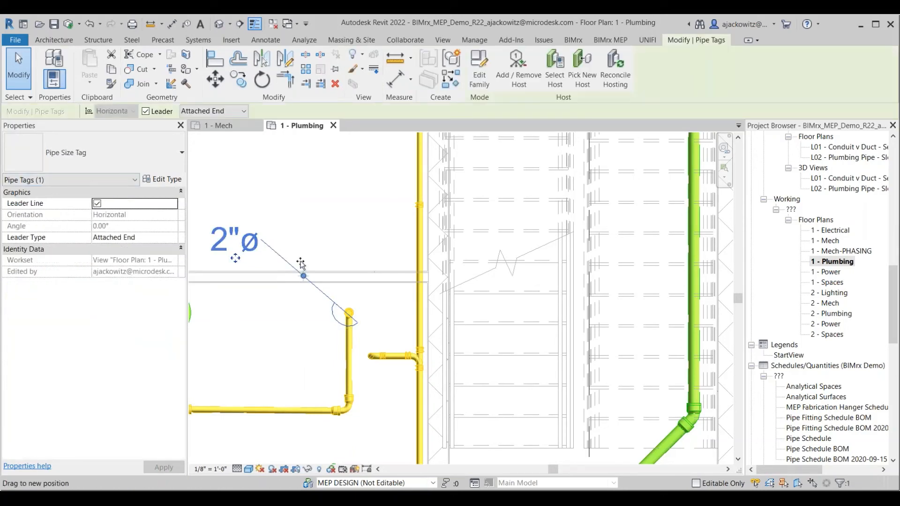
drag(283, 244, 285, 240)
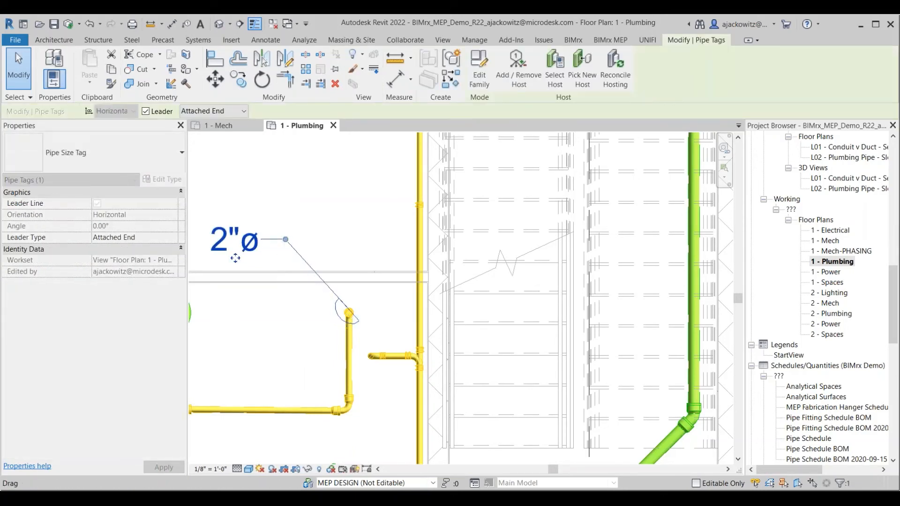
key(Escape)
key(g)
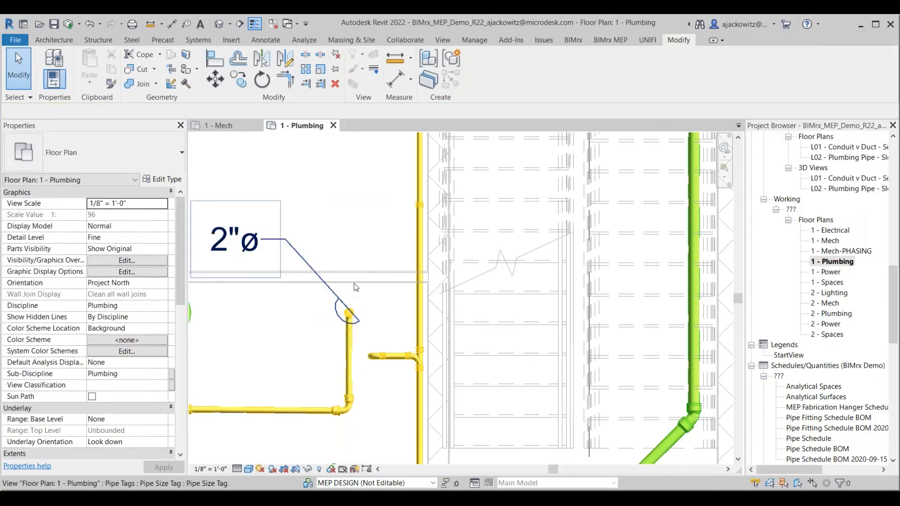
- Examine the tagged riser and the surrounding plumbing layout on the 1 - Plumbing floor plan
scroll(356, 287, down, 3)
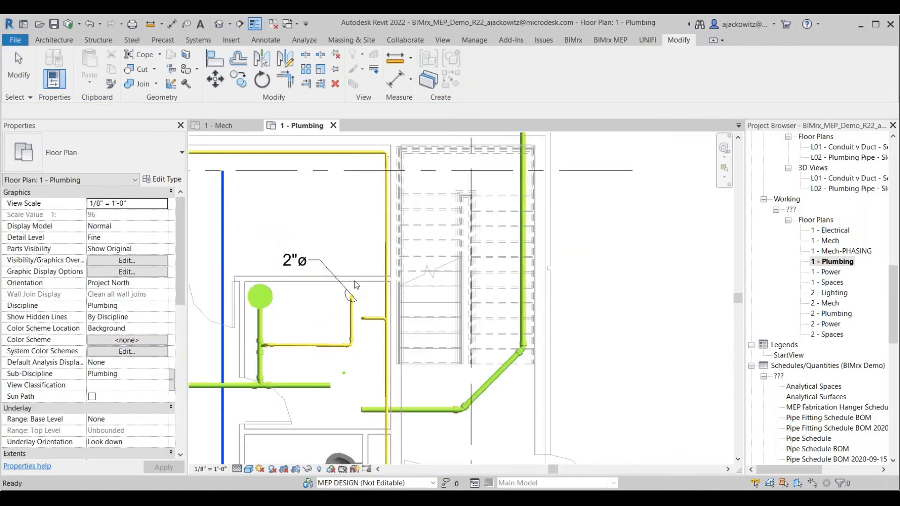
scroll(355, 281, up, 2)
scroll(326, 321, down, 5)
scroll(327, 323, up, 3)
scroll(326, 323, down, 4)
middle_drag(327, 323, 374, 297)
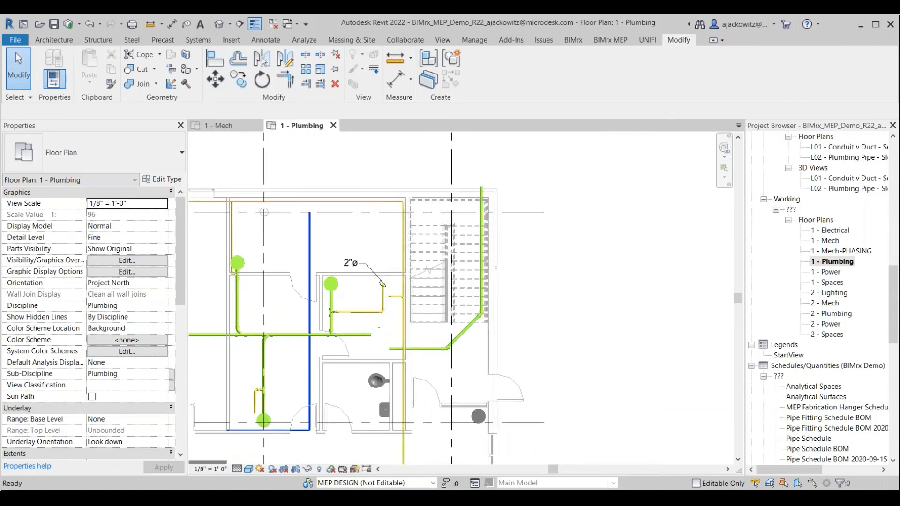
middle_drag(356, 342, 492, 259)
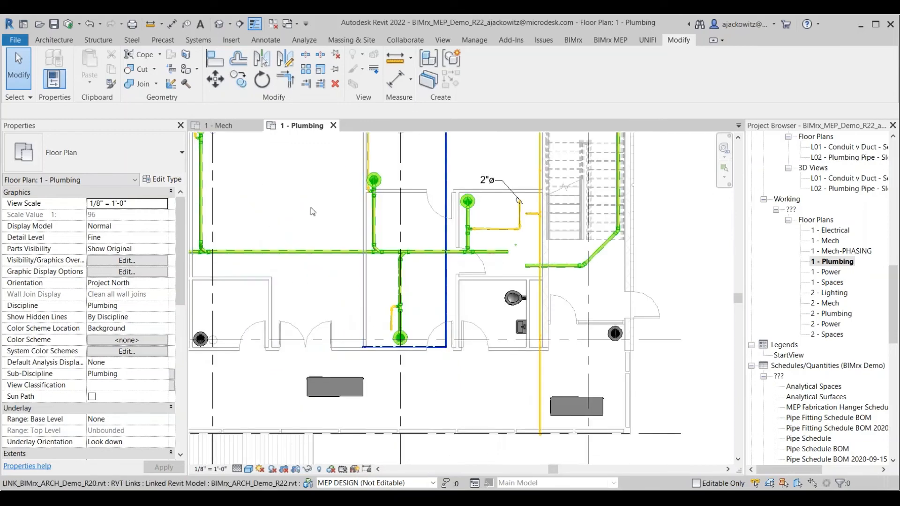
scroll(312, 212, up, 3)
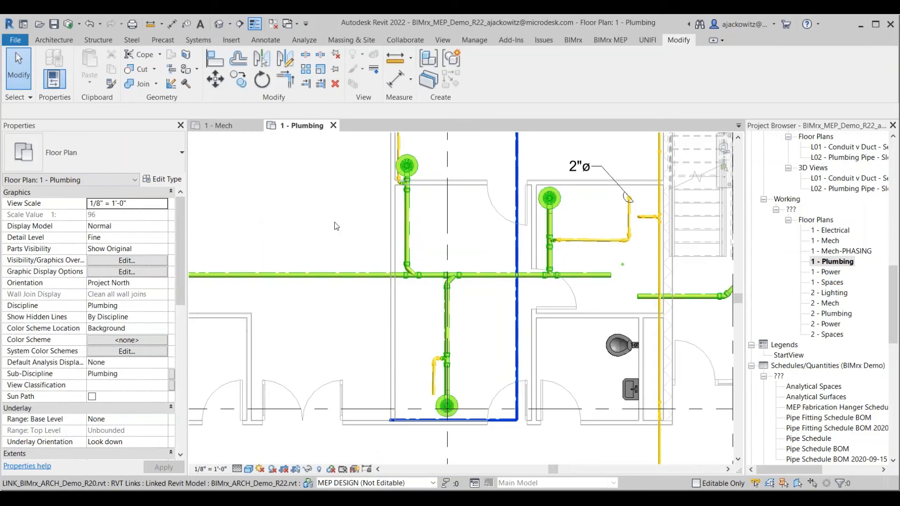
scroll(337, 226, down, 3)
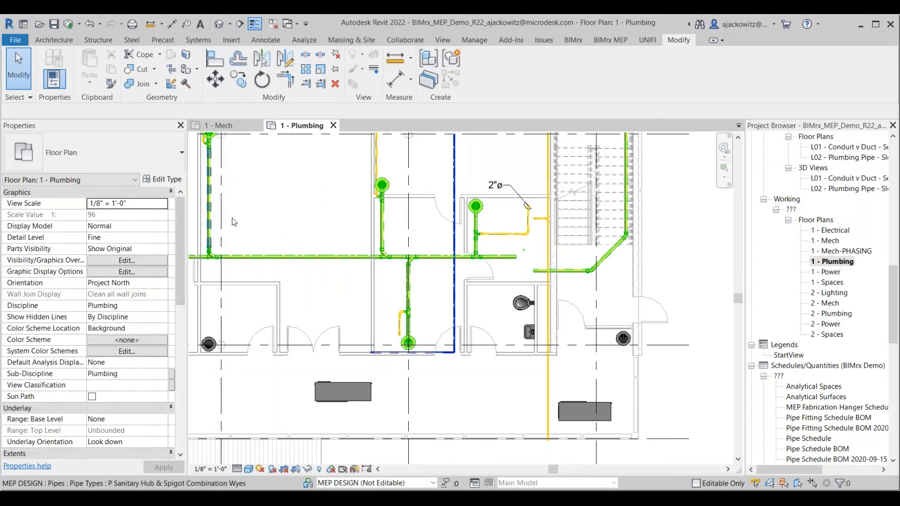
middle_drag(232, 218, 194, 224)
scroll(261, 224, down, 1)
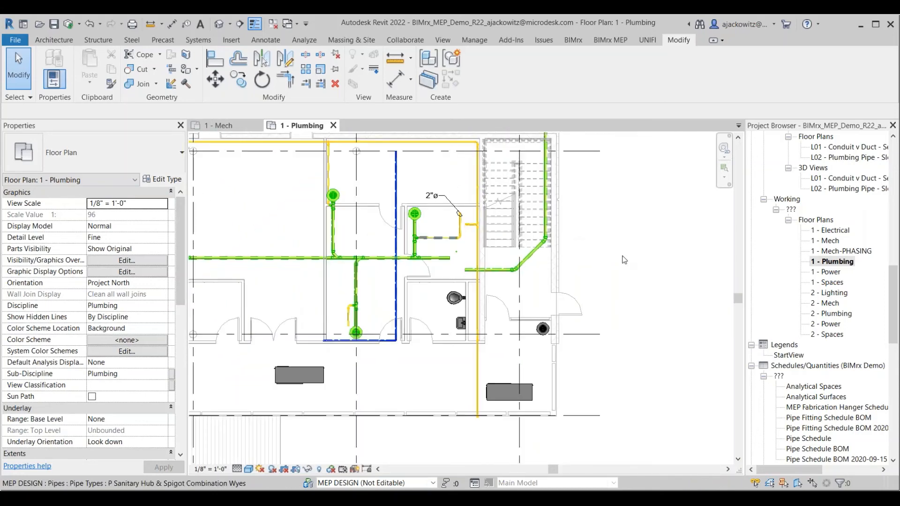
- Open the PDF export settings and set the export range to selected views/sheets using the <in-session> set
click(449, 40)
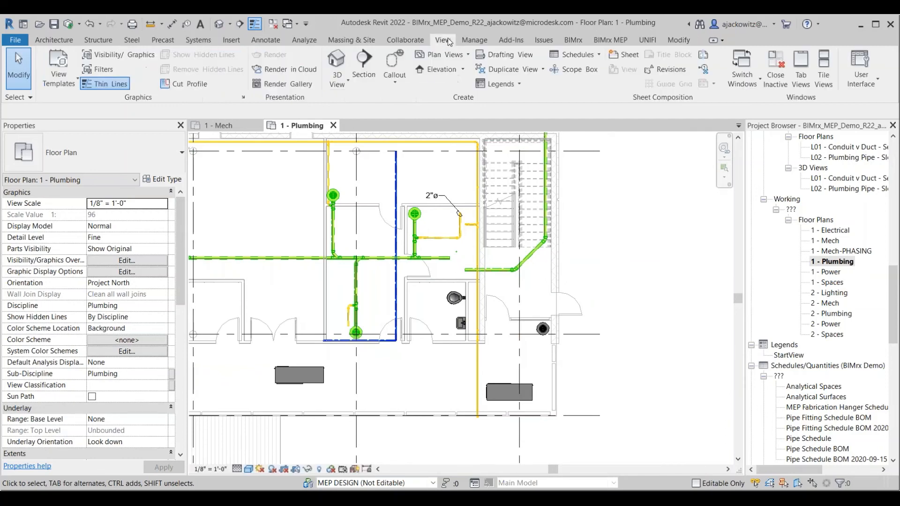
middle_drag(396, 211, 372, 217)
click(15, 39)
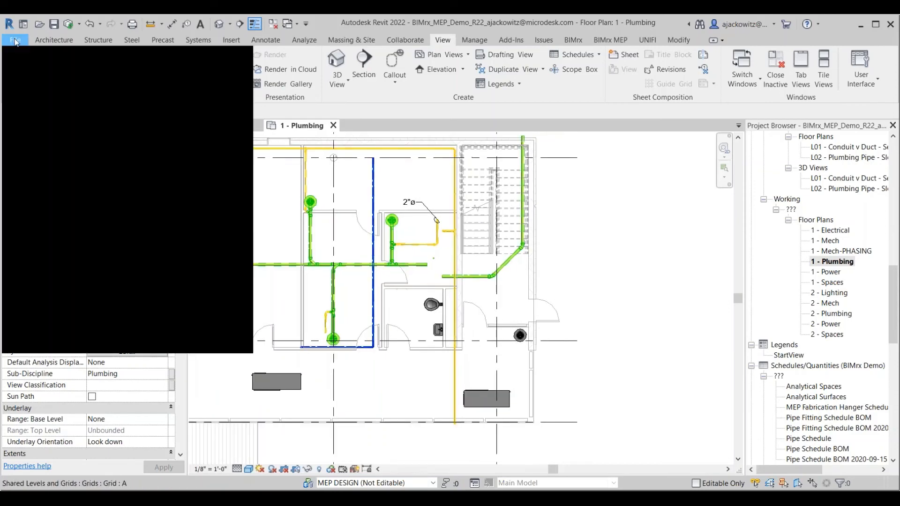
mouse_move(44, 229)
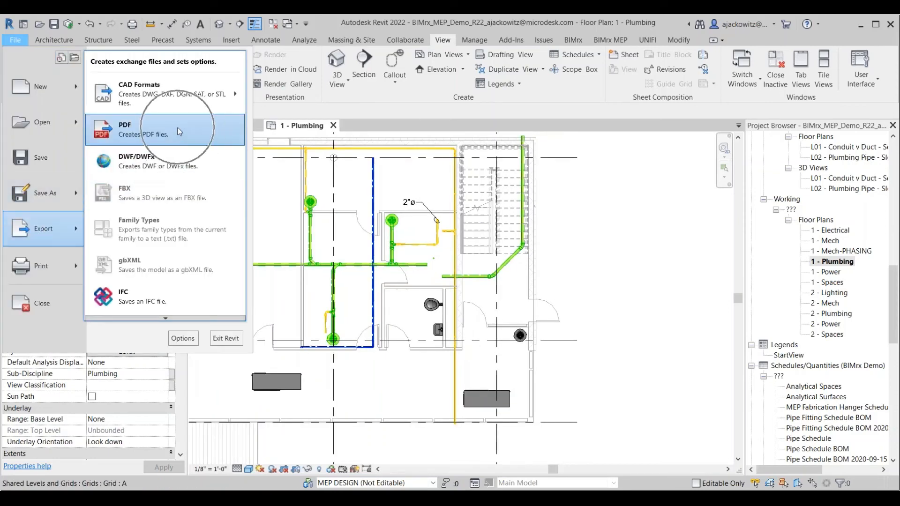
key(Escape)
key(Escape)
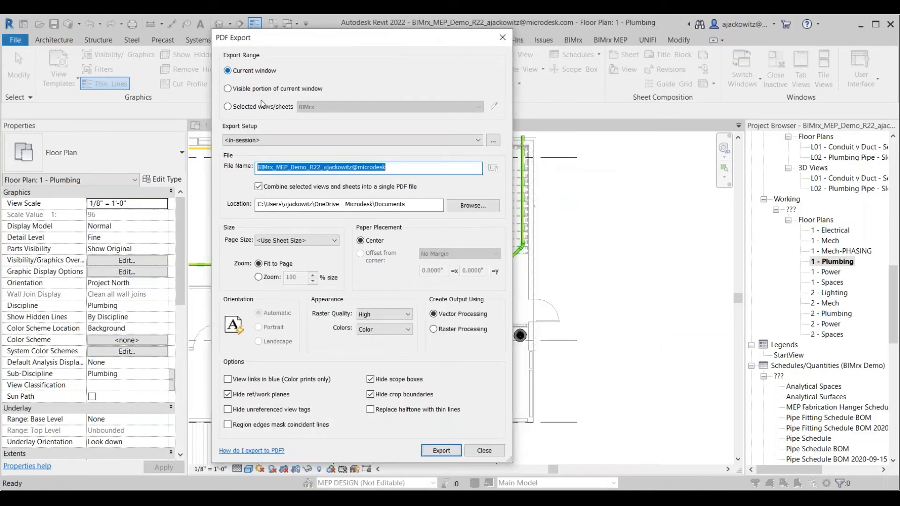
click(258, 109)
click(329, 107)
click(337, 117)
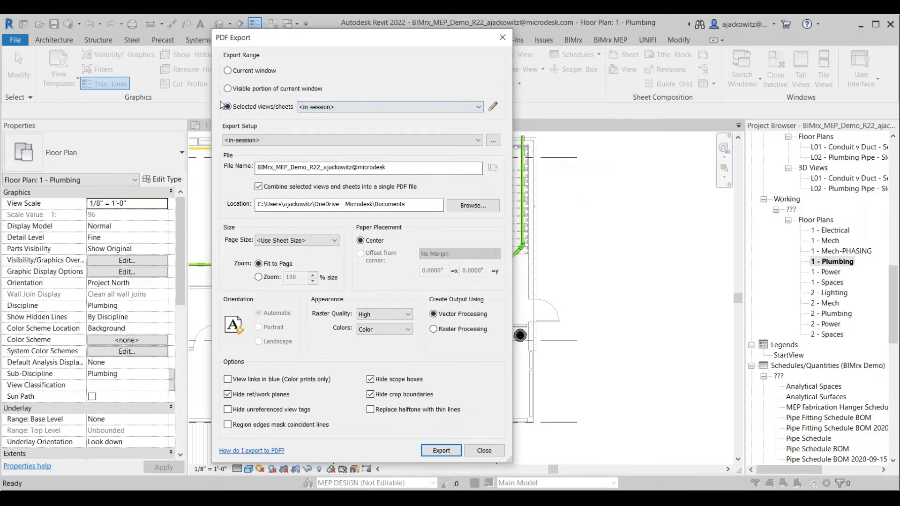
- Review the views checked for PDF export and the view/sheet filter, and dismiss the selection without changes
click(495, 108)
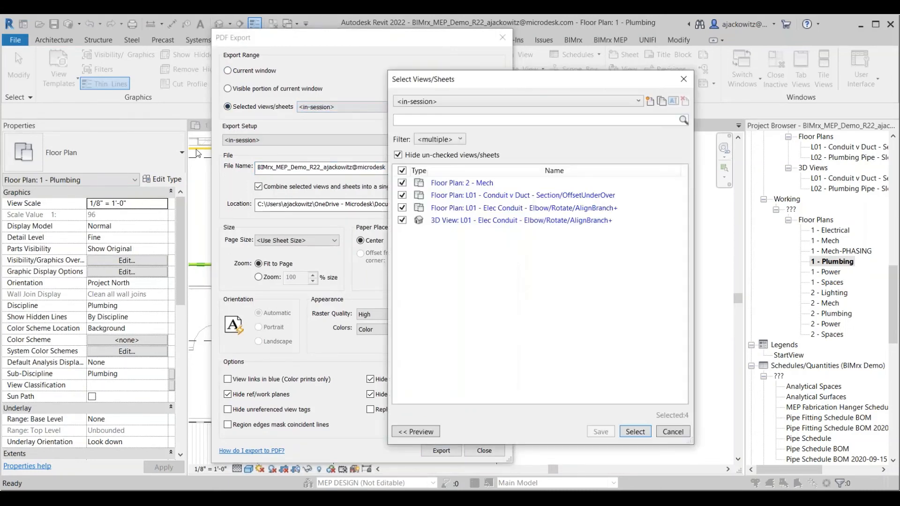
click(436, 140)
click(435, 142)
click(435, 143)
click(439, 141)
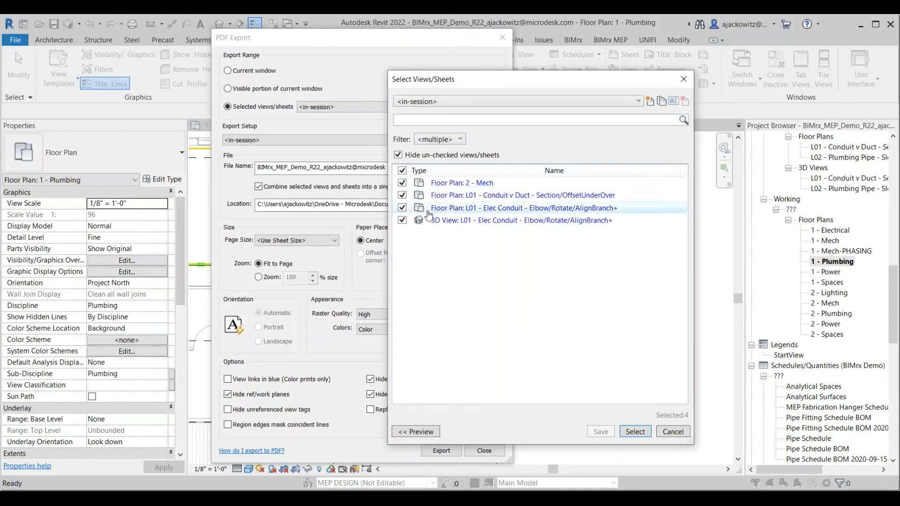
drag(539, 86, 348, 70)
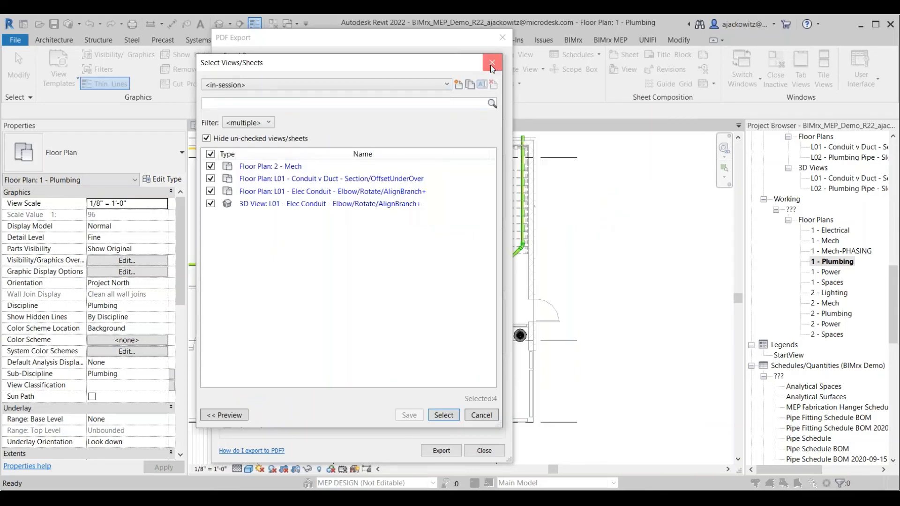
click(491, 64)
- Compare the current window and selected views/sheets export ranges, review the single-PDF option, and close PDF export without exporting
click(256, 71)
click(256, 107)
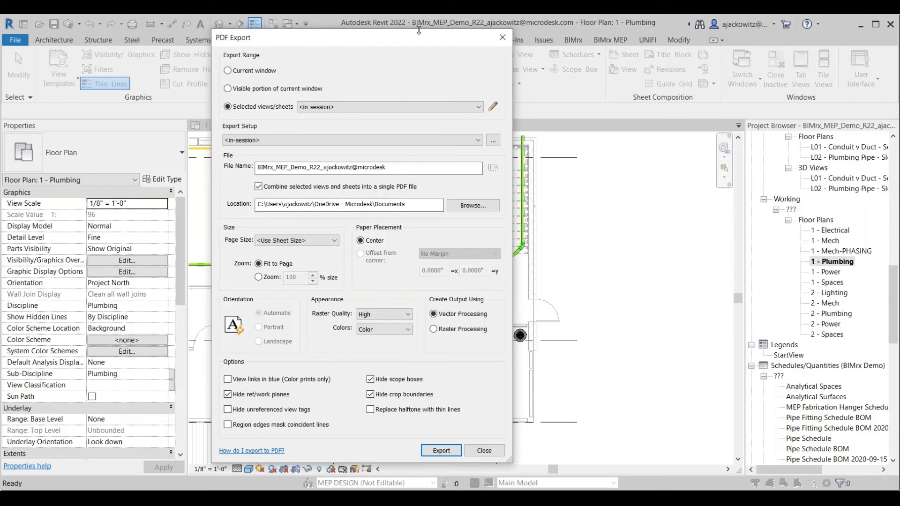
drag(462, 41, 483, 34)
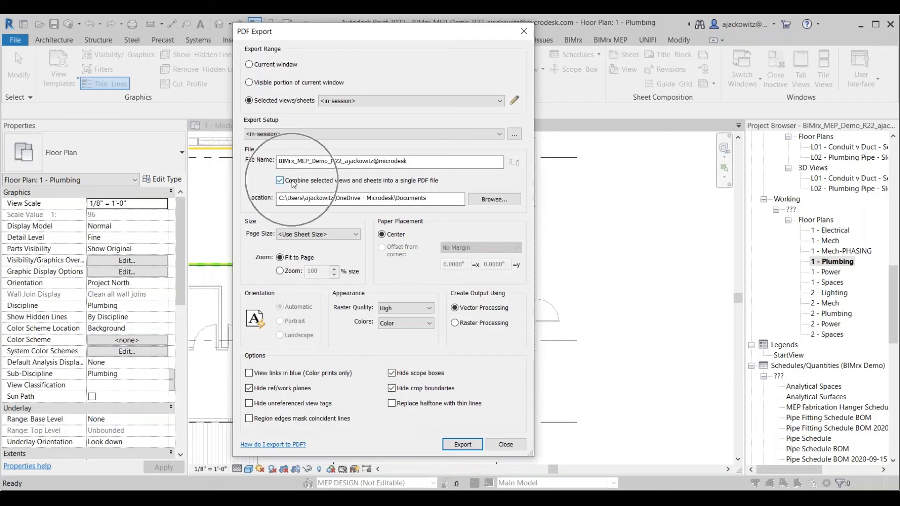
click(525, 36)
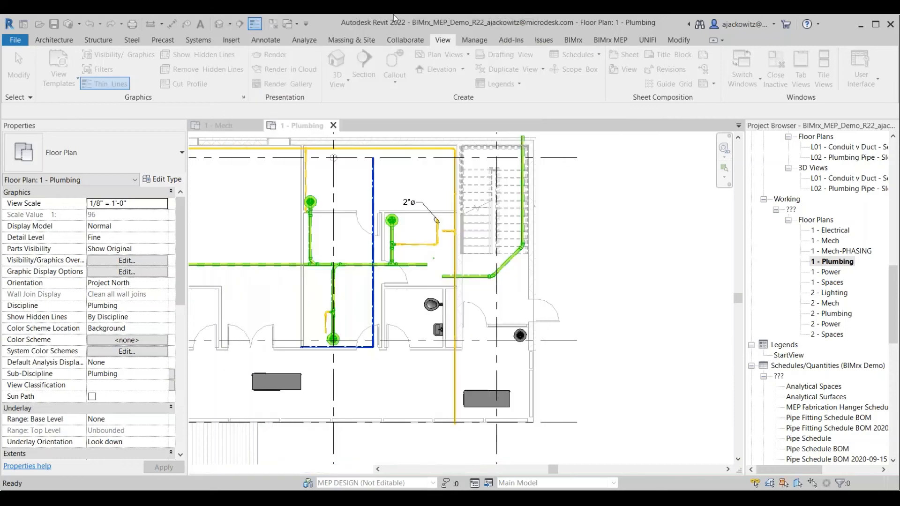
- Open the OVERALL 3D view and the personal default 3D view, and bring the section-boxed ductwork into view
middle_drag(561, 182, 546, 191)
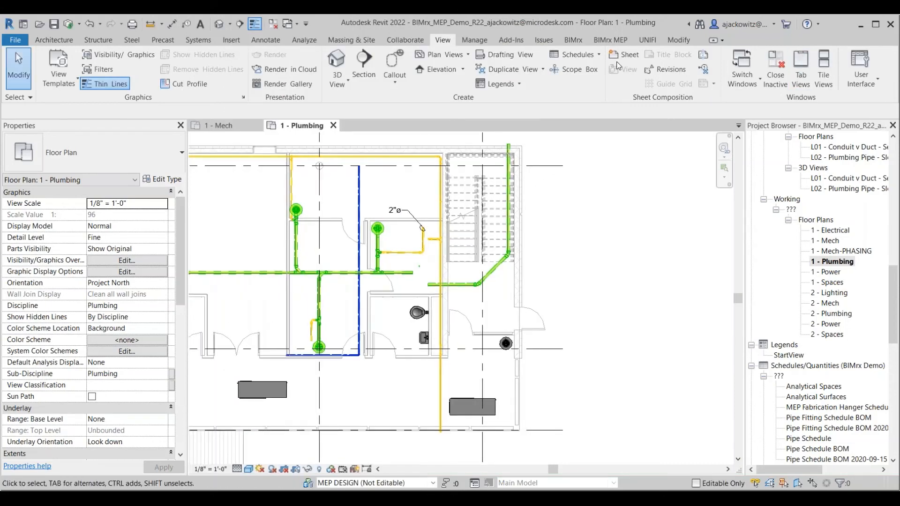
scroll(856, 180, up, 10)
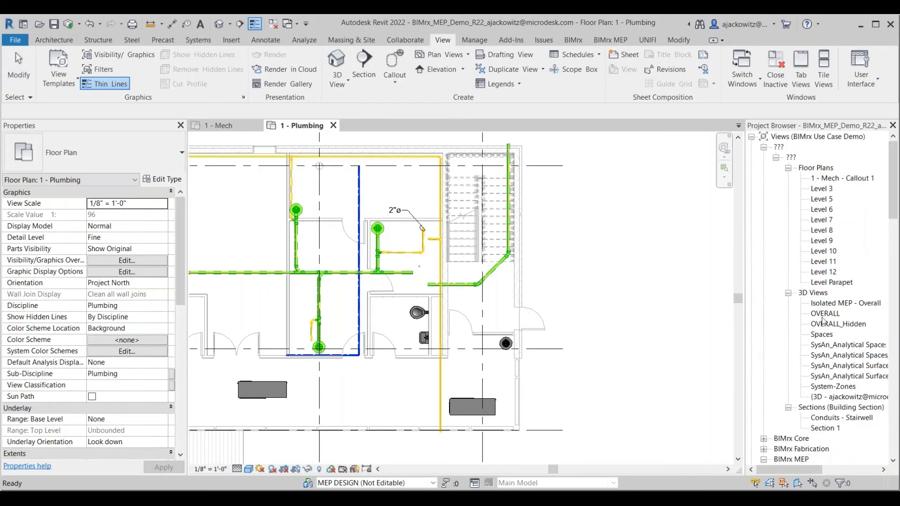
double_click(827, 313)
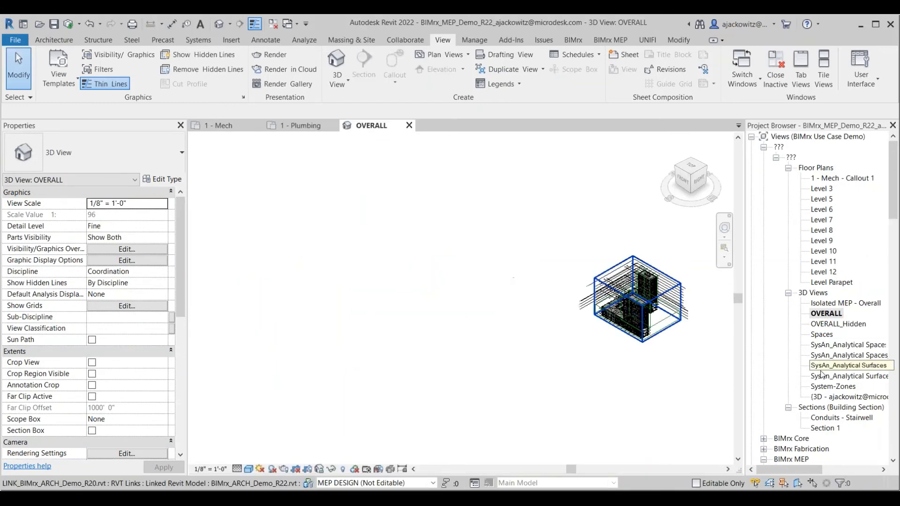
double_click(831, 397)
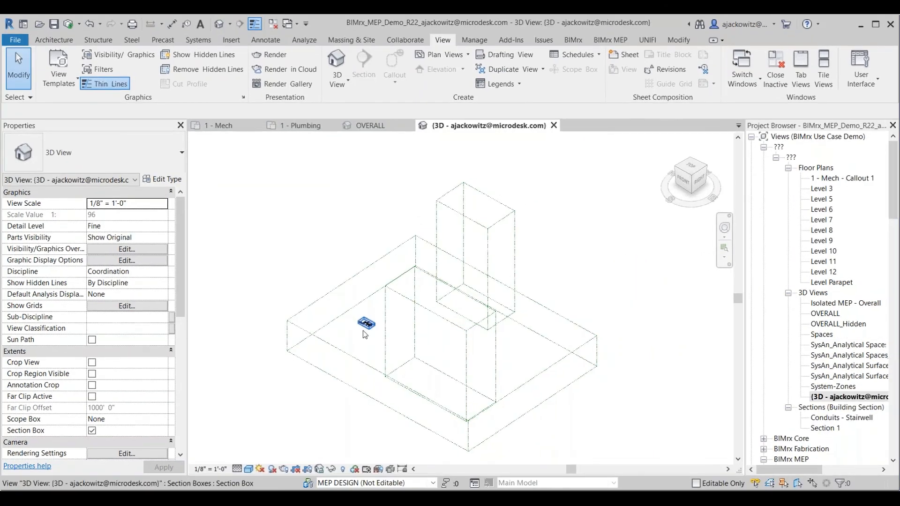
scroll(336, 294, down, 3)
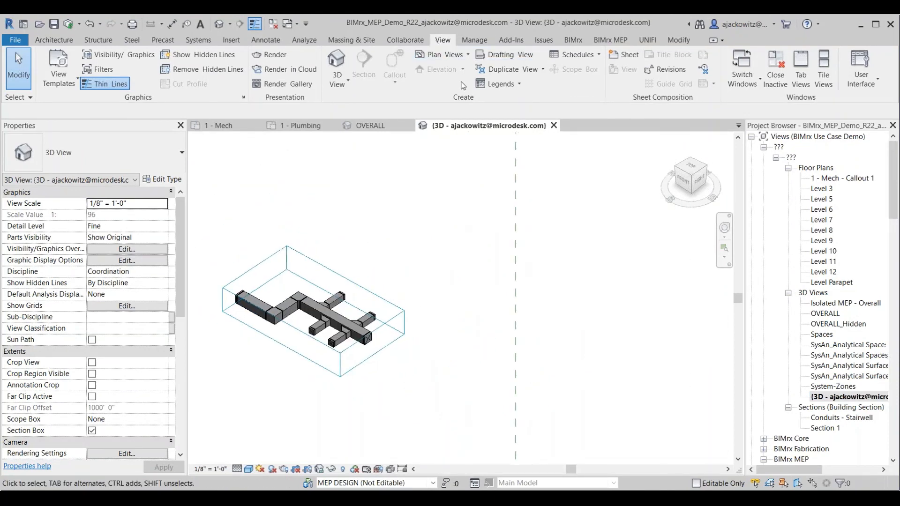
middle_drag(418, 209, 411, 204)
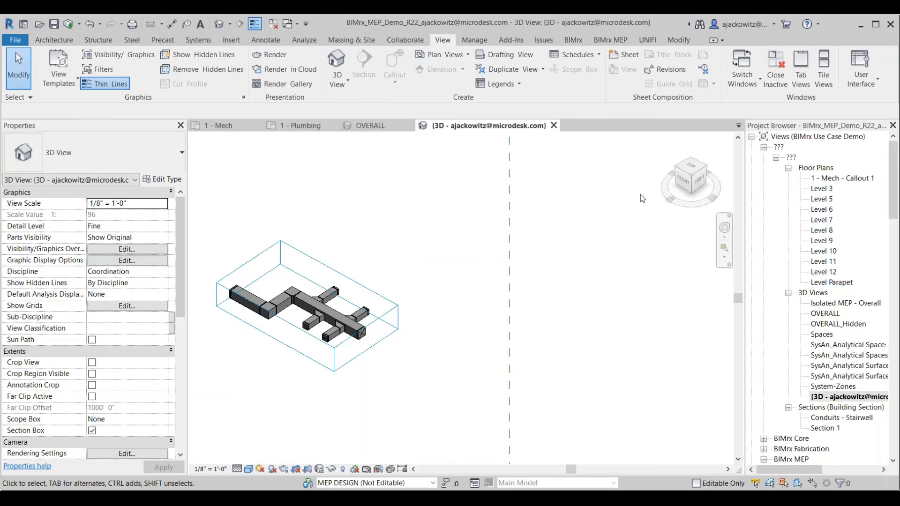
click(475, 40)
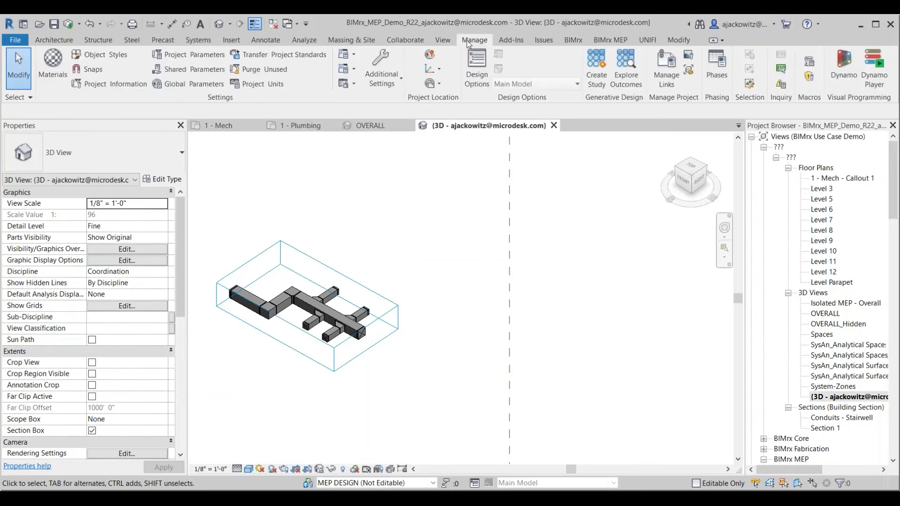
click(443, 40)
middle_drag(455, 235, 440, 227)
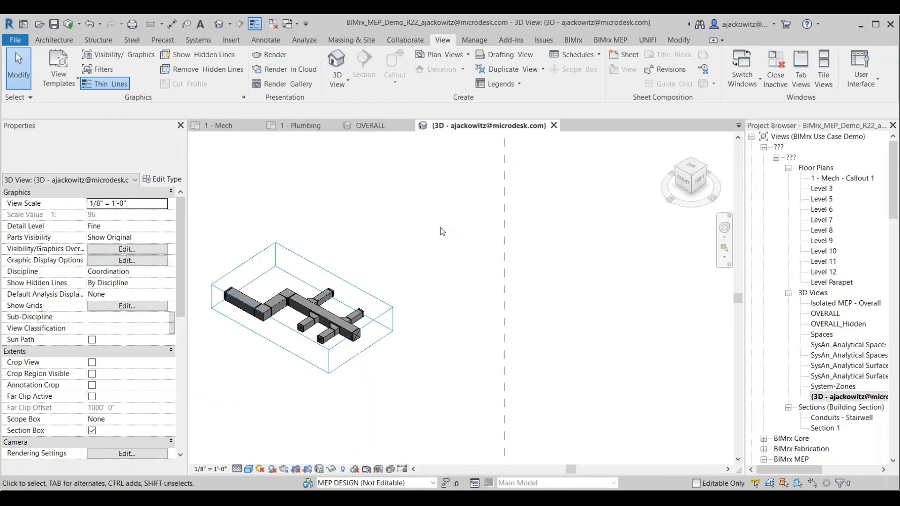
click(894, 218)
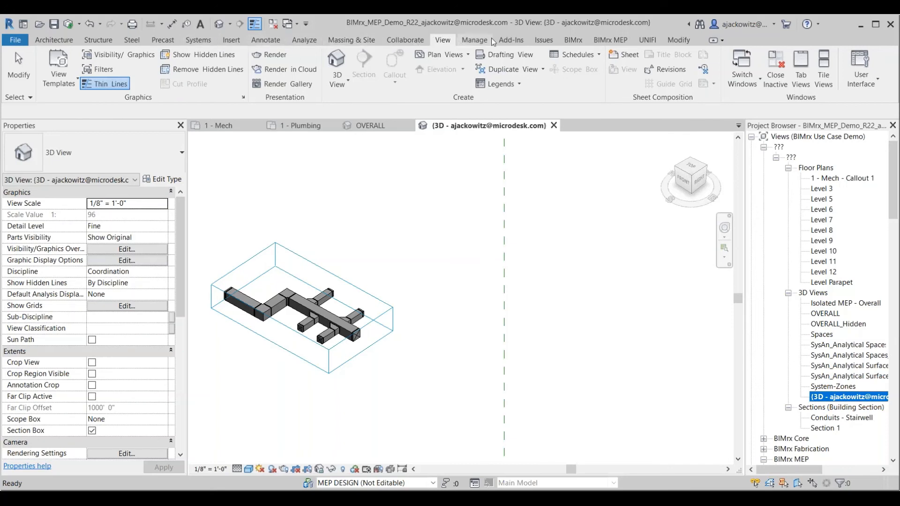
- Show the Shared Views palette and review the comment and markup image on the Electrical-Corridor shared view
click(403, 41)
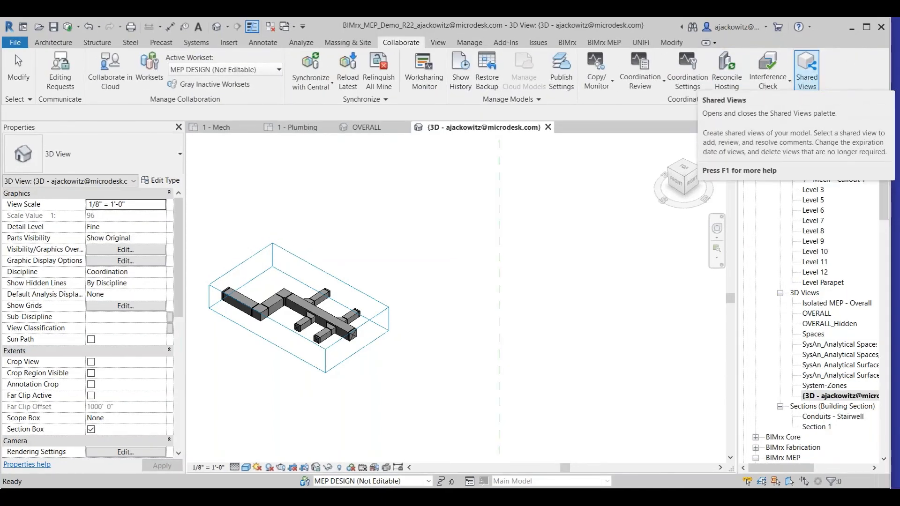
click(807, 70)
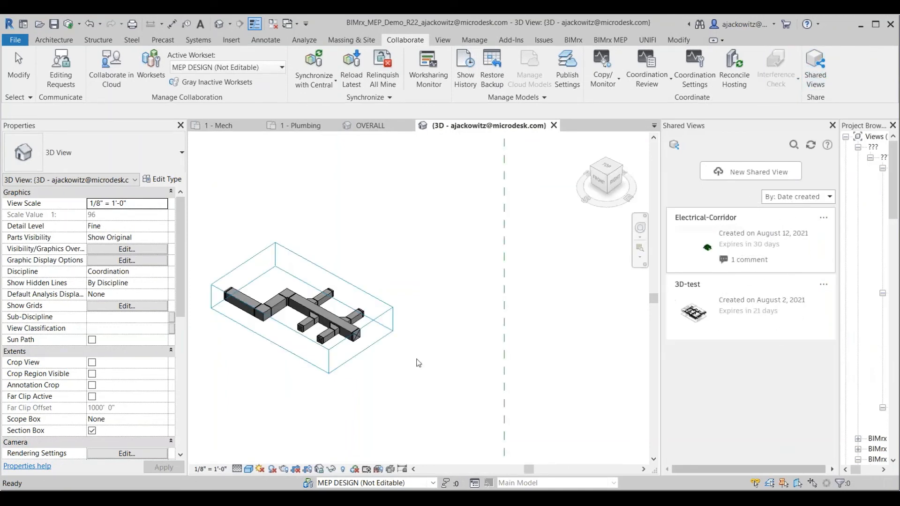
click(368, 267)
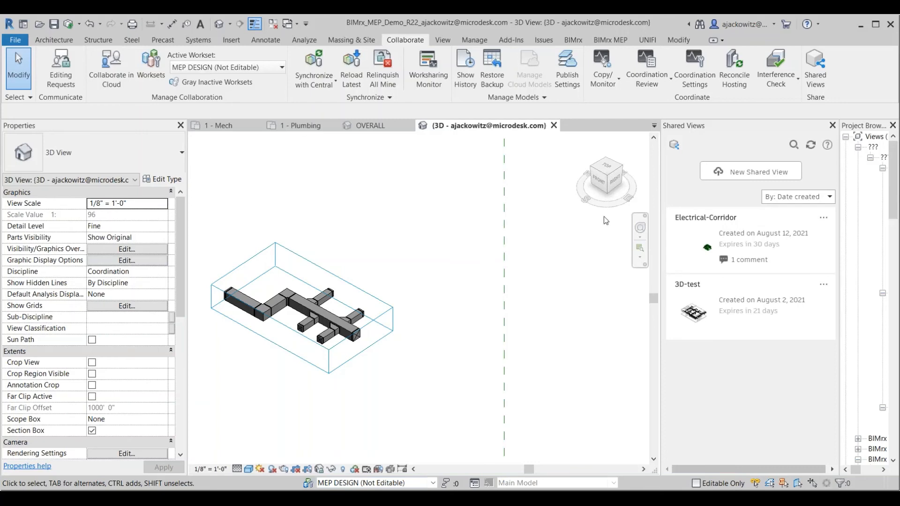
click(732, 240)
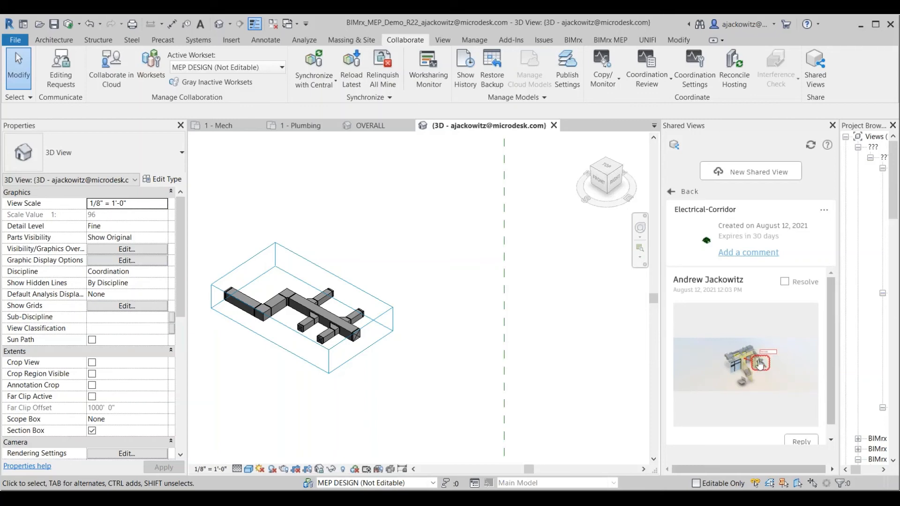
scroll(747, 314, down, 1)
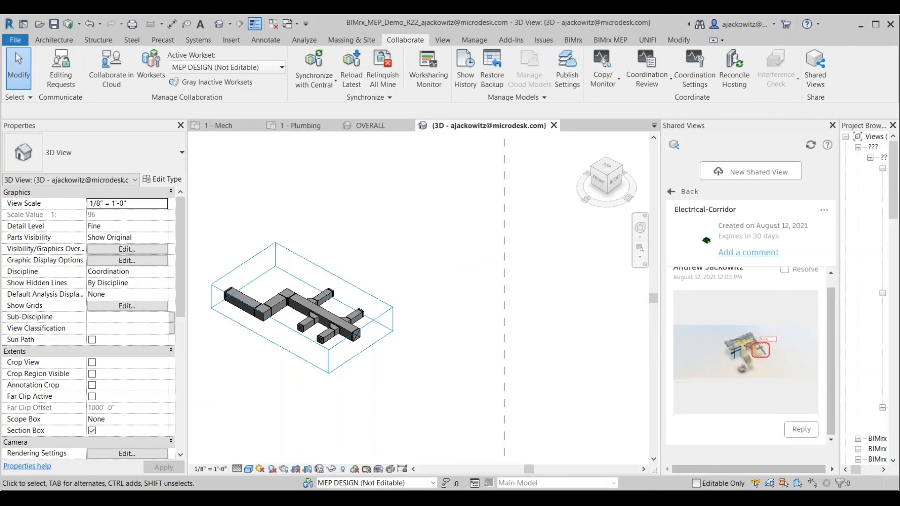
scroll(766, 310, up, 1)
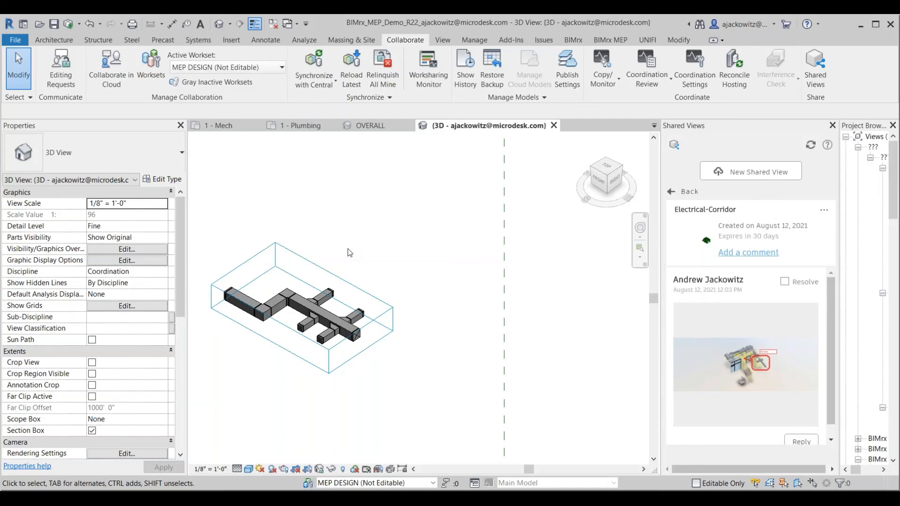
- Review the items that Transfer Project Standards can copy from BIMrx_ARCH_Demo_R22.rvt, enlarging the item list, and close it without transferring
click(472, 41)
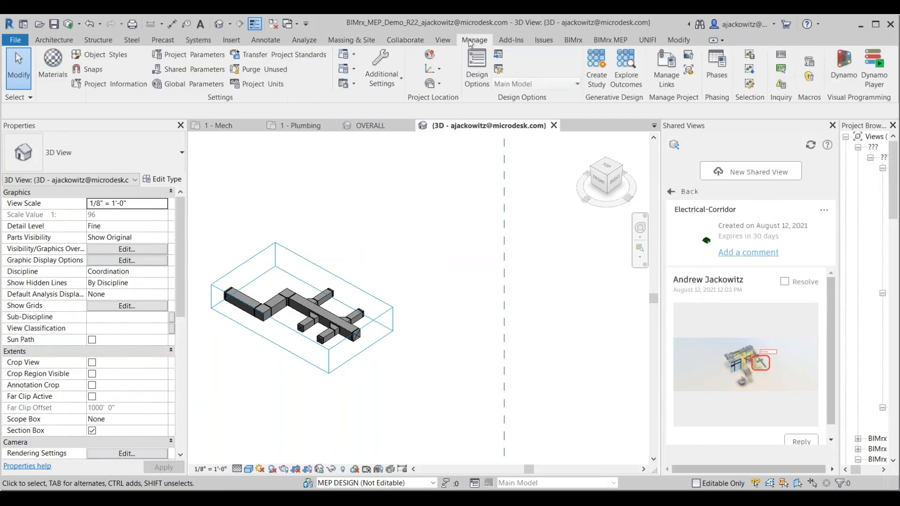
click(301, 55)
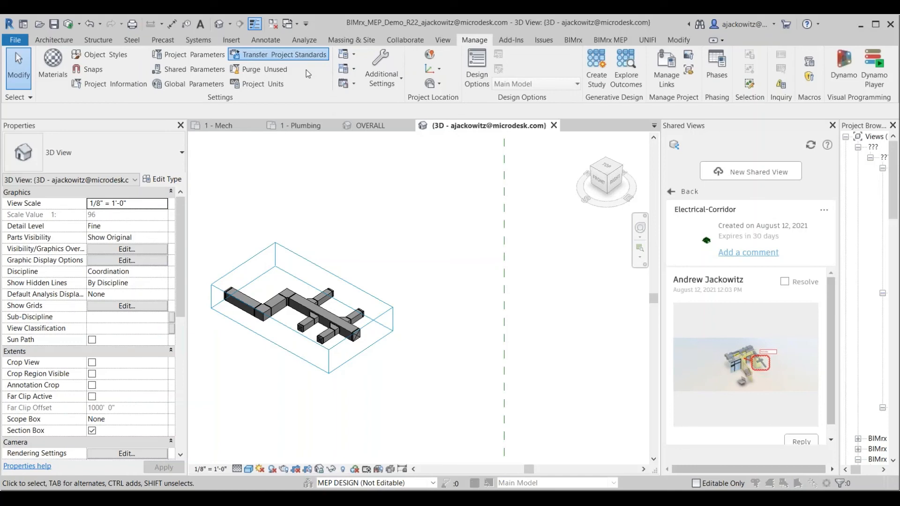
drag(397, 141, 217, 120)
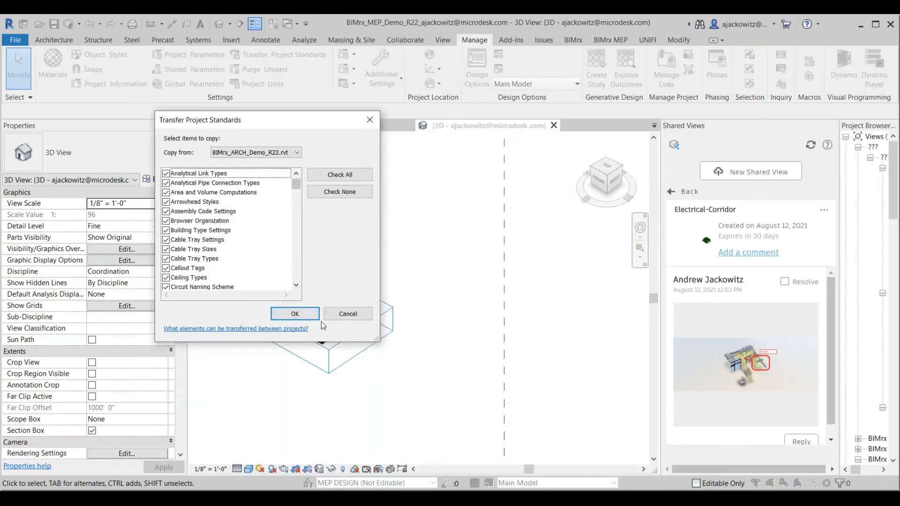
drag(378, 340, 377, 438)
click(370, 120)
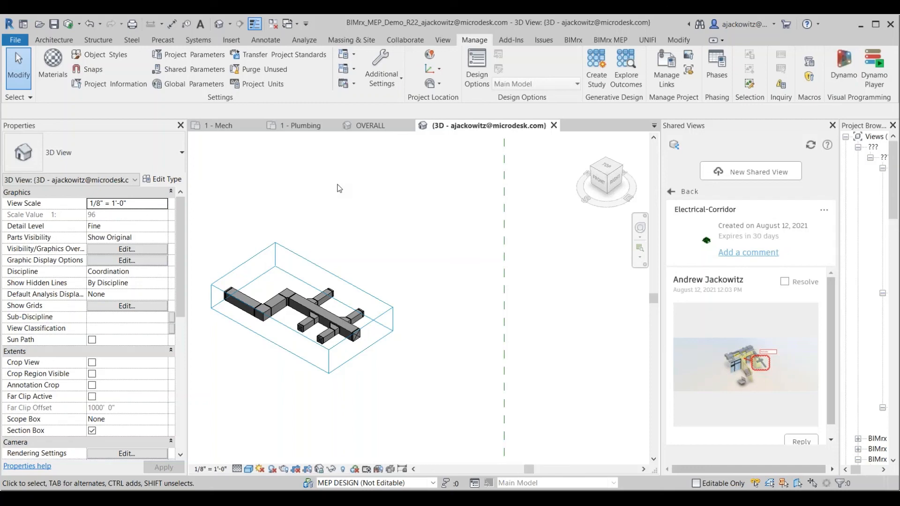
- Launch the Dynamo visual programming environment from the current project
click(844, 70)
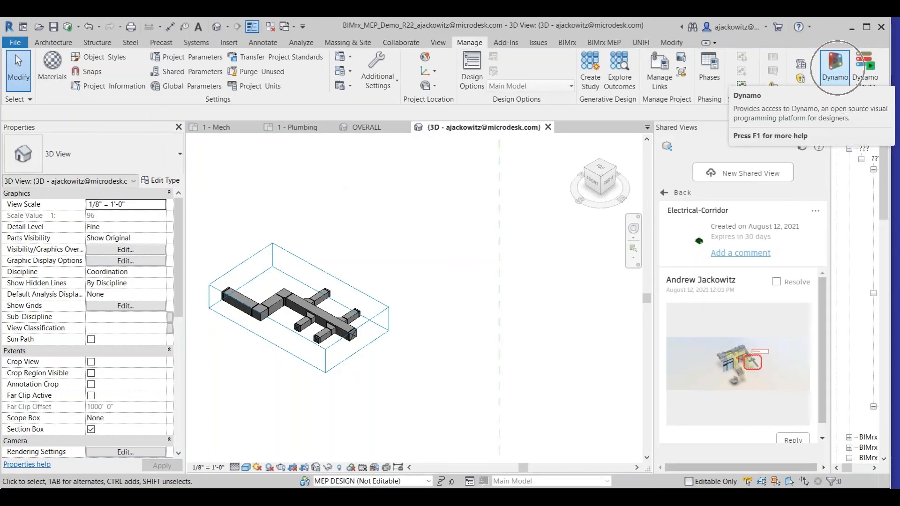